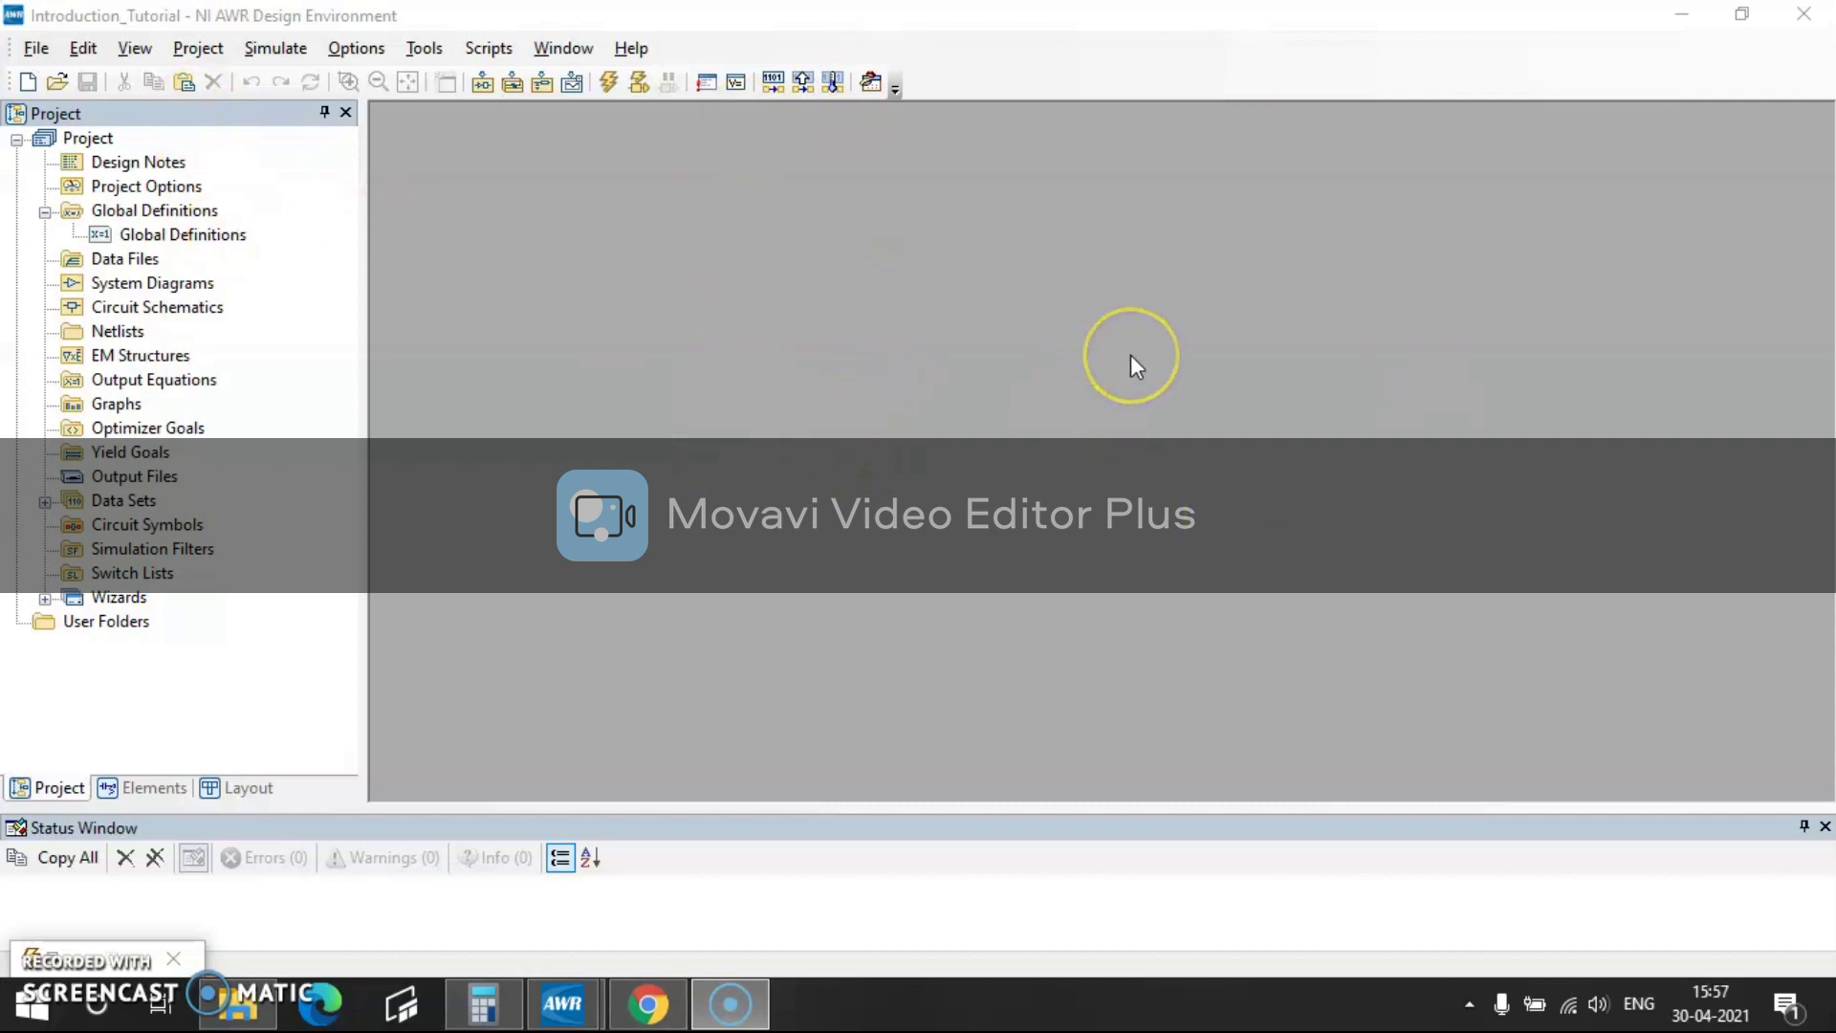
- Review the File menu and the project tree sections, then open the System Diagrams context menu
click(37, 49)
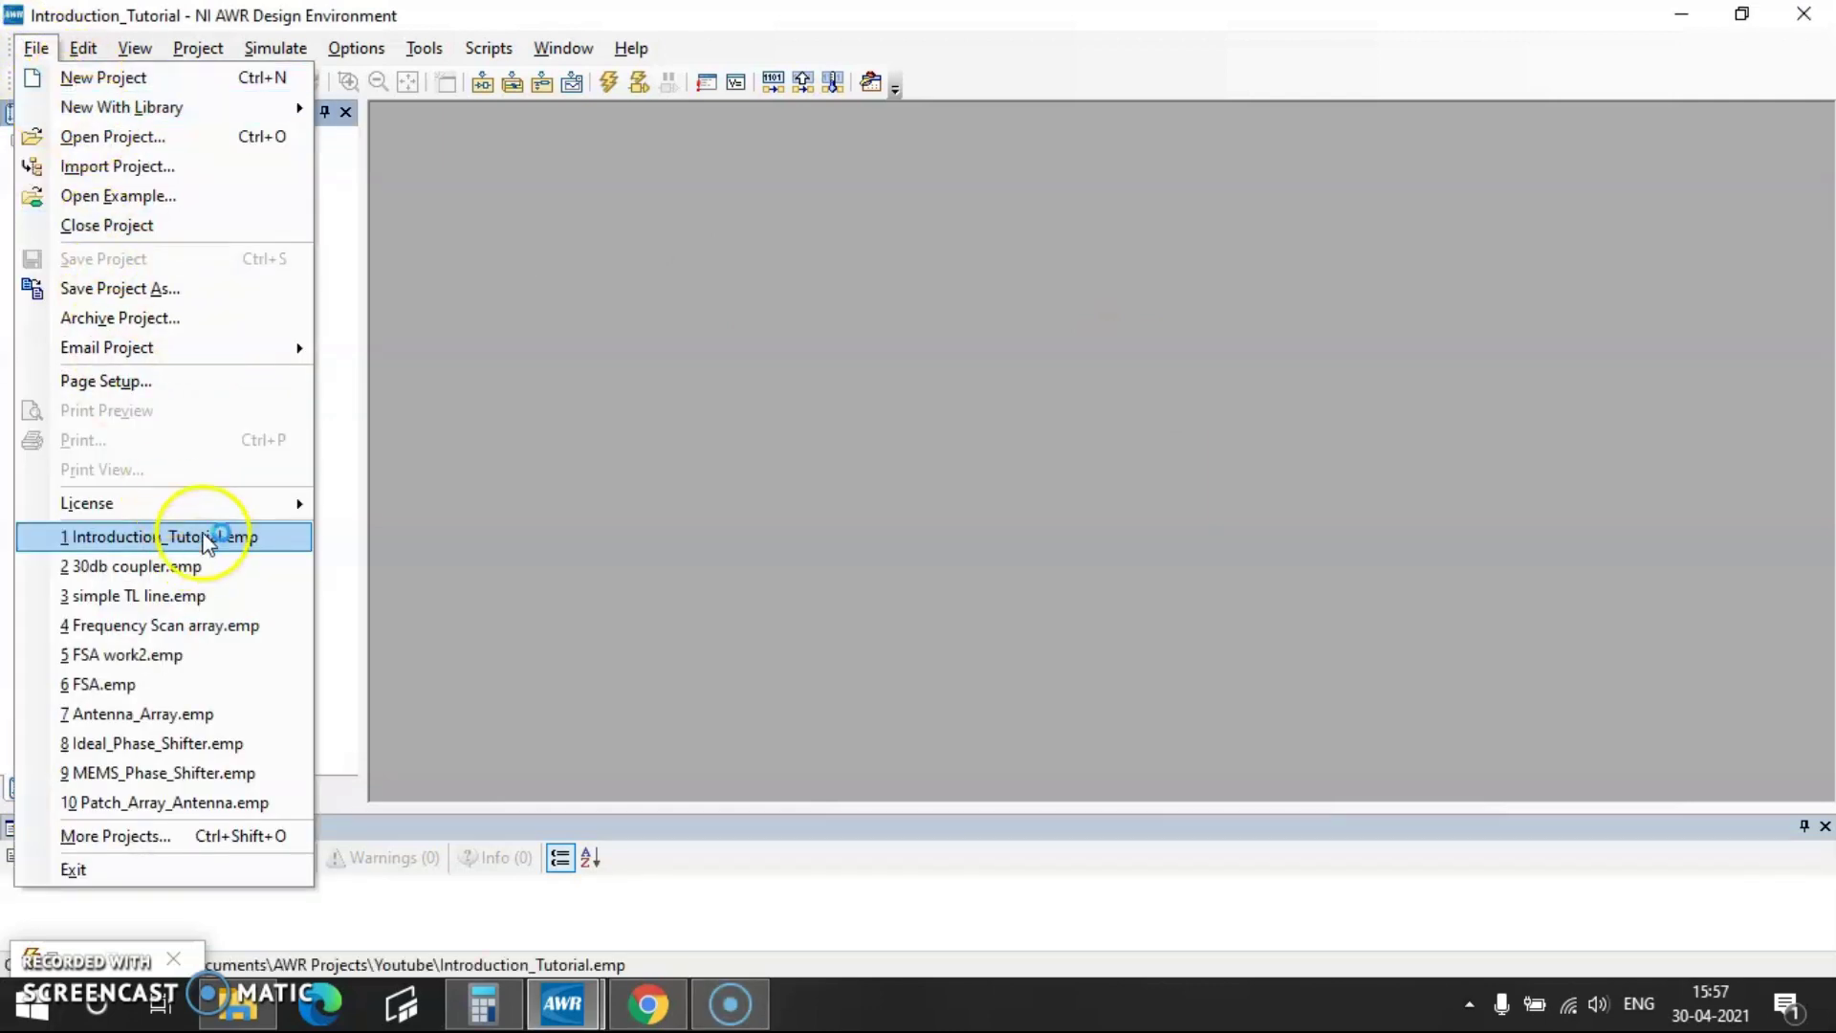
click(526, 344)
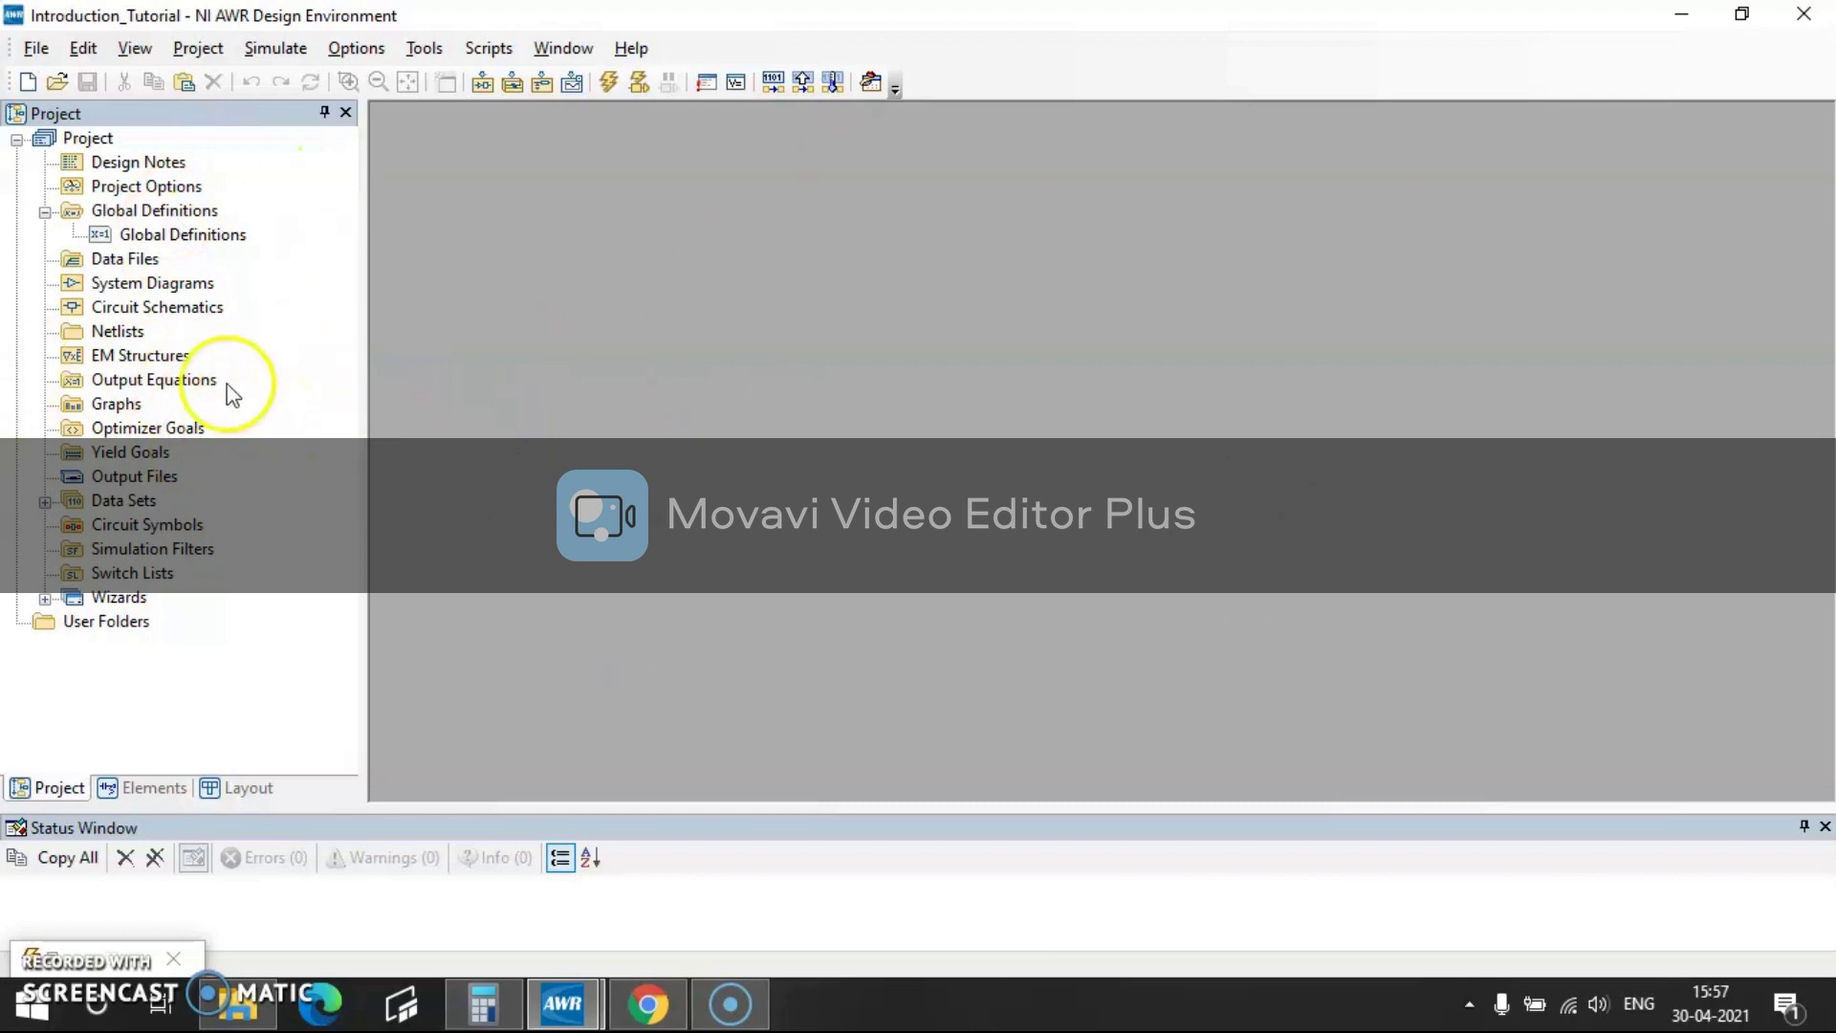
click(148, 284)
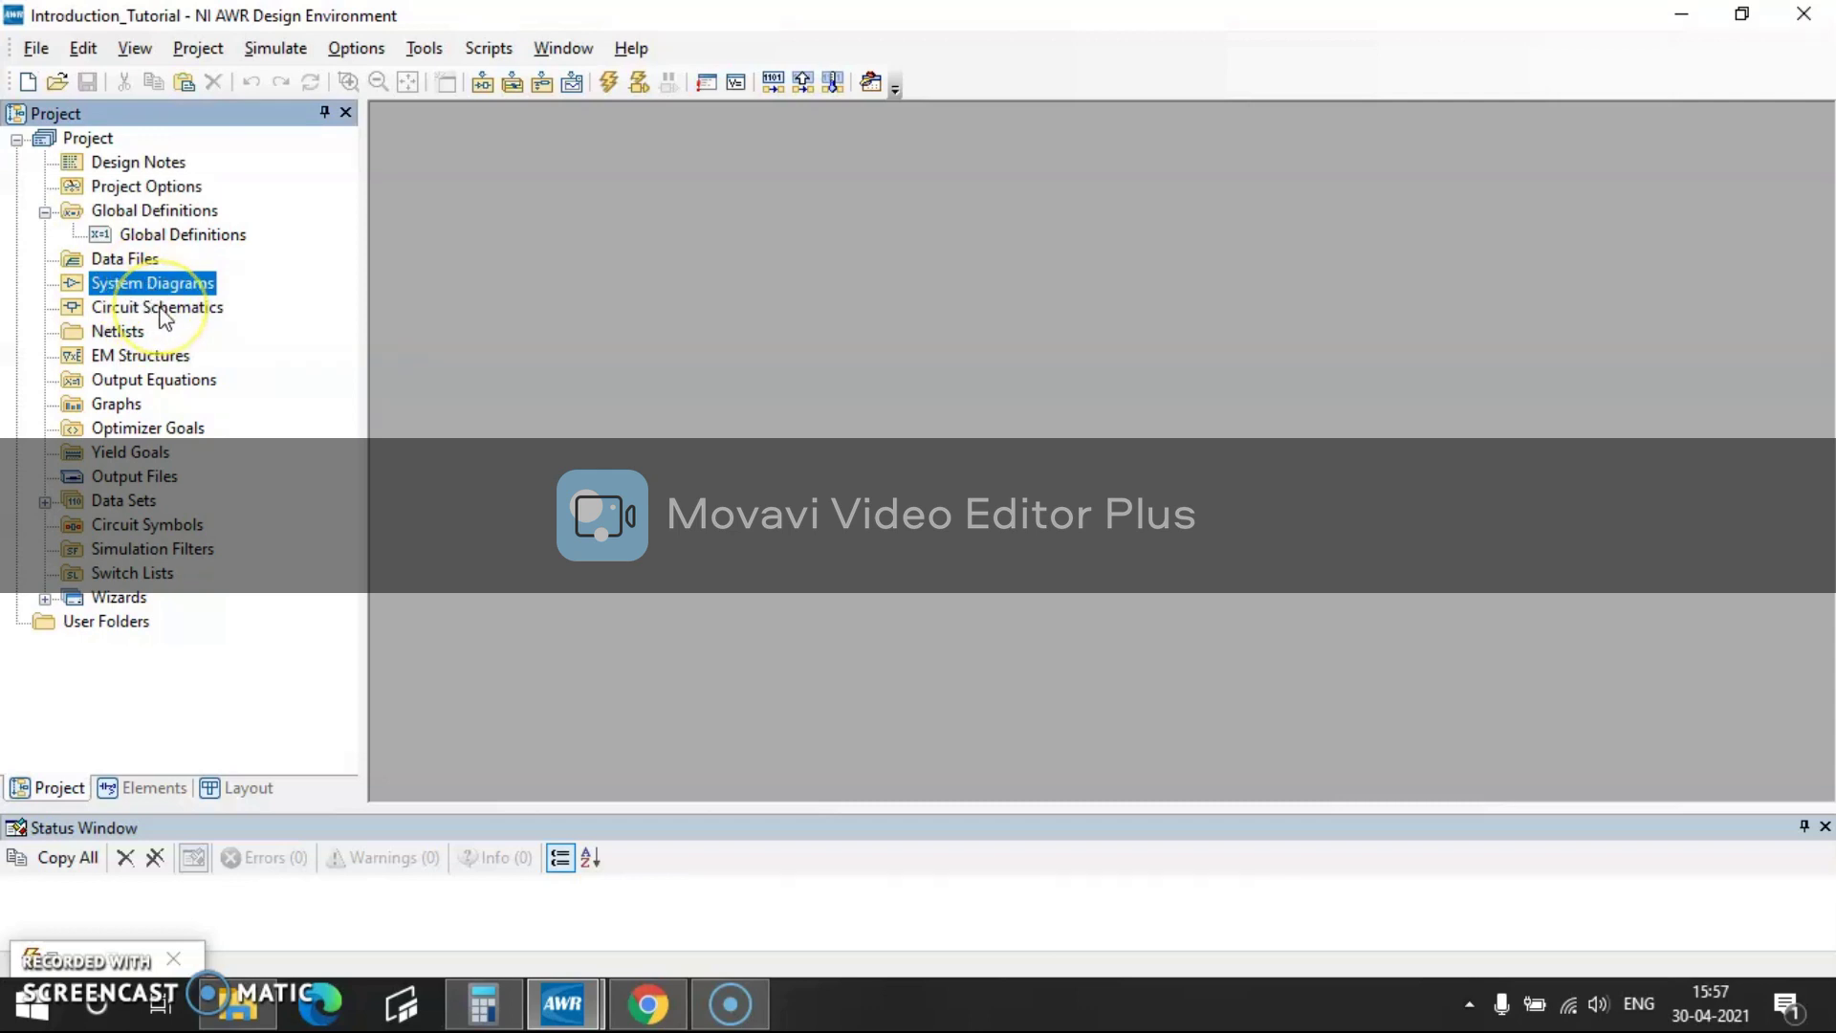
click(159, 308)
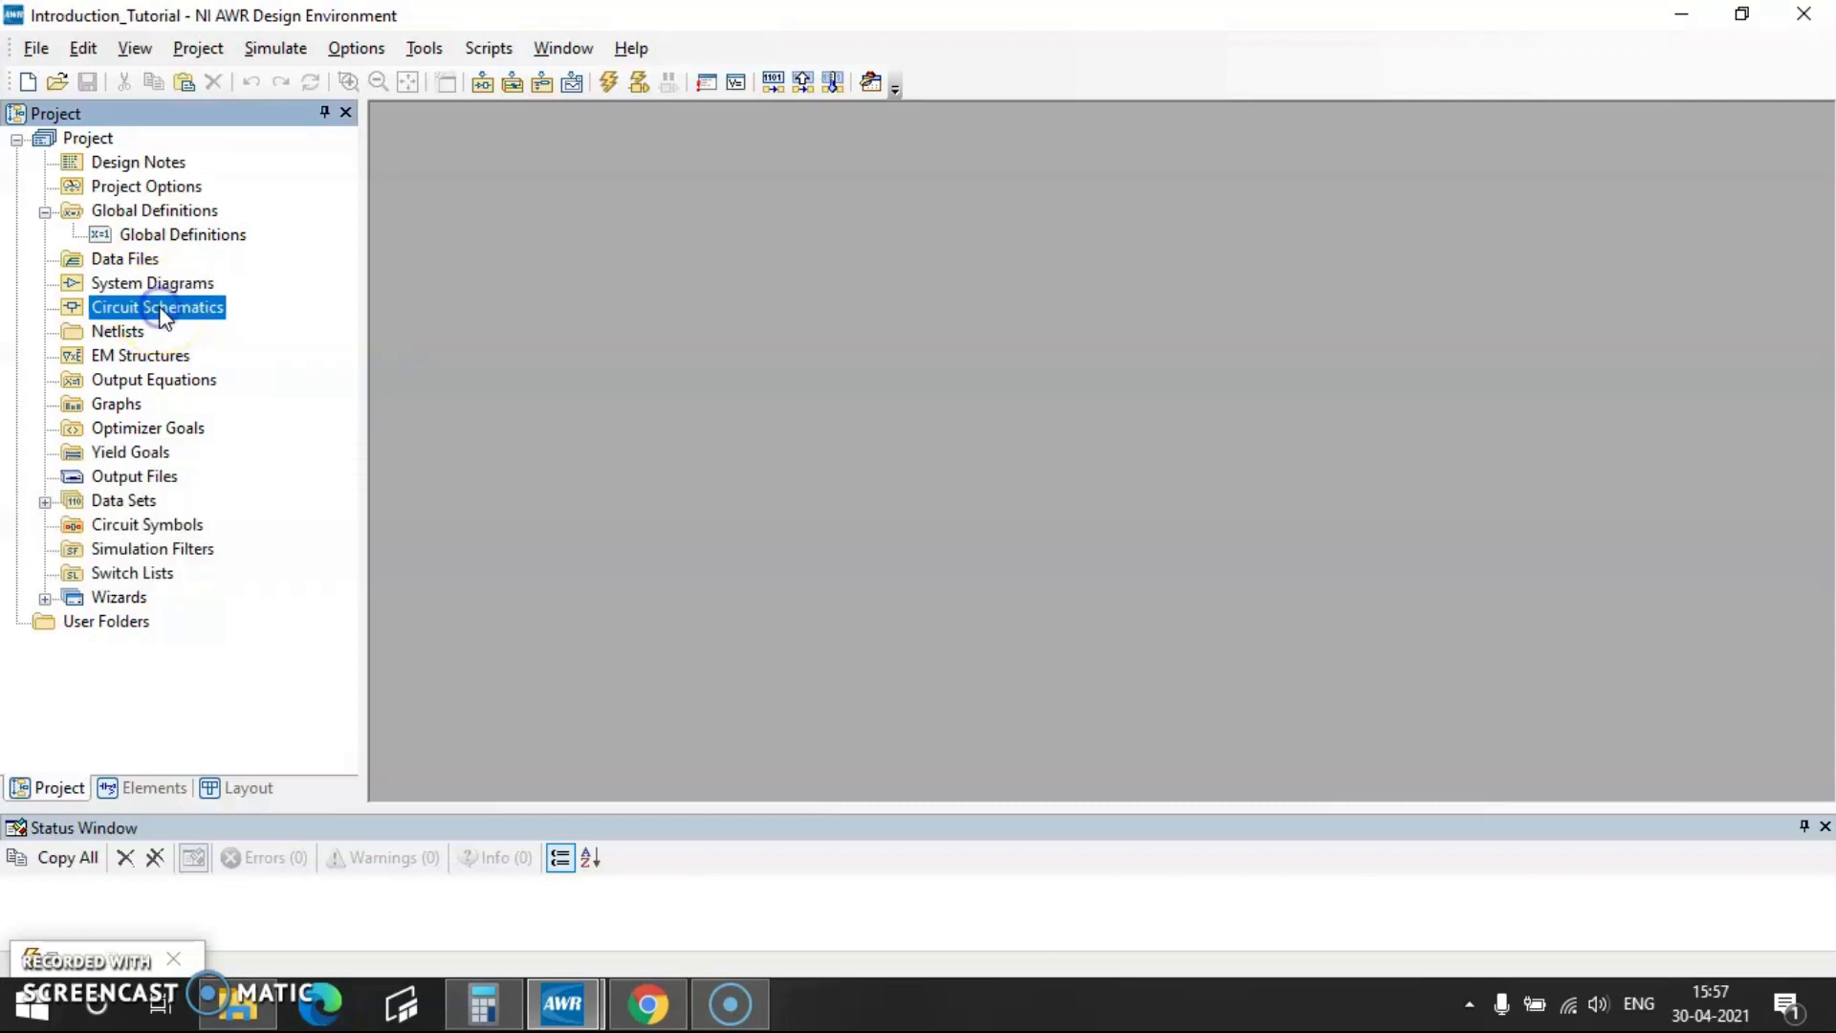
click(176, 359)
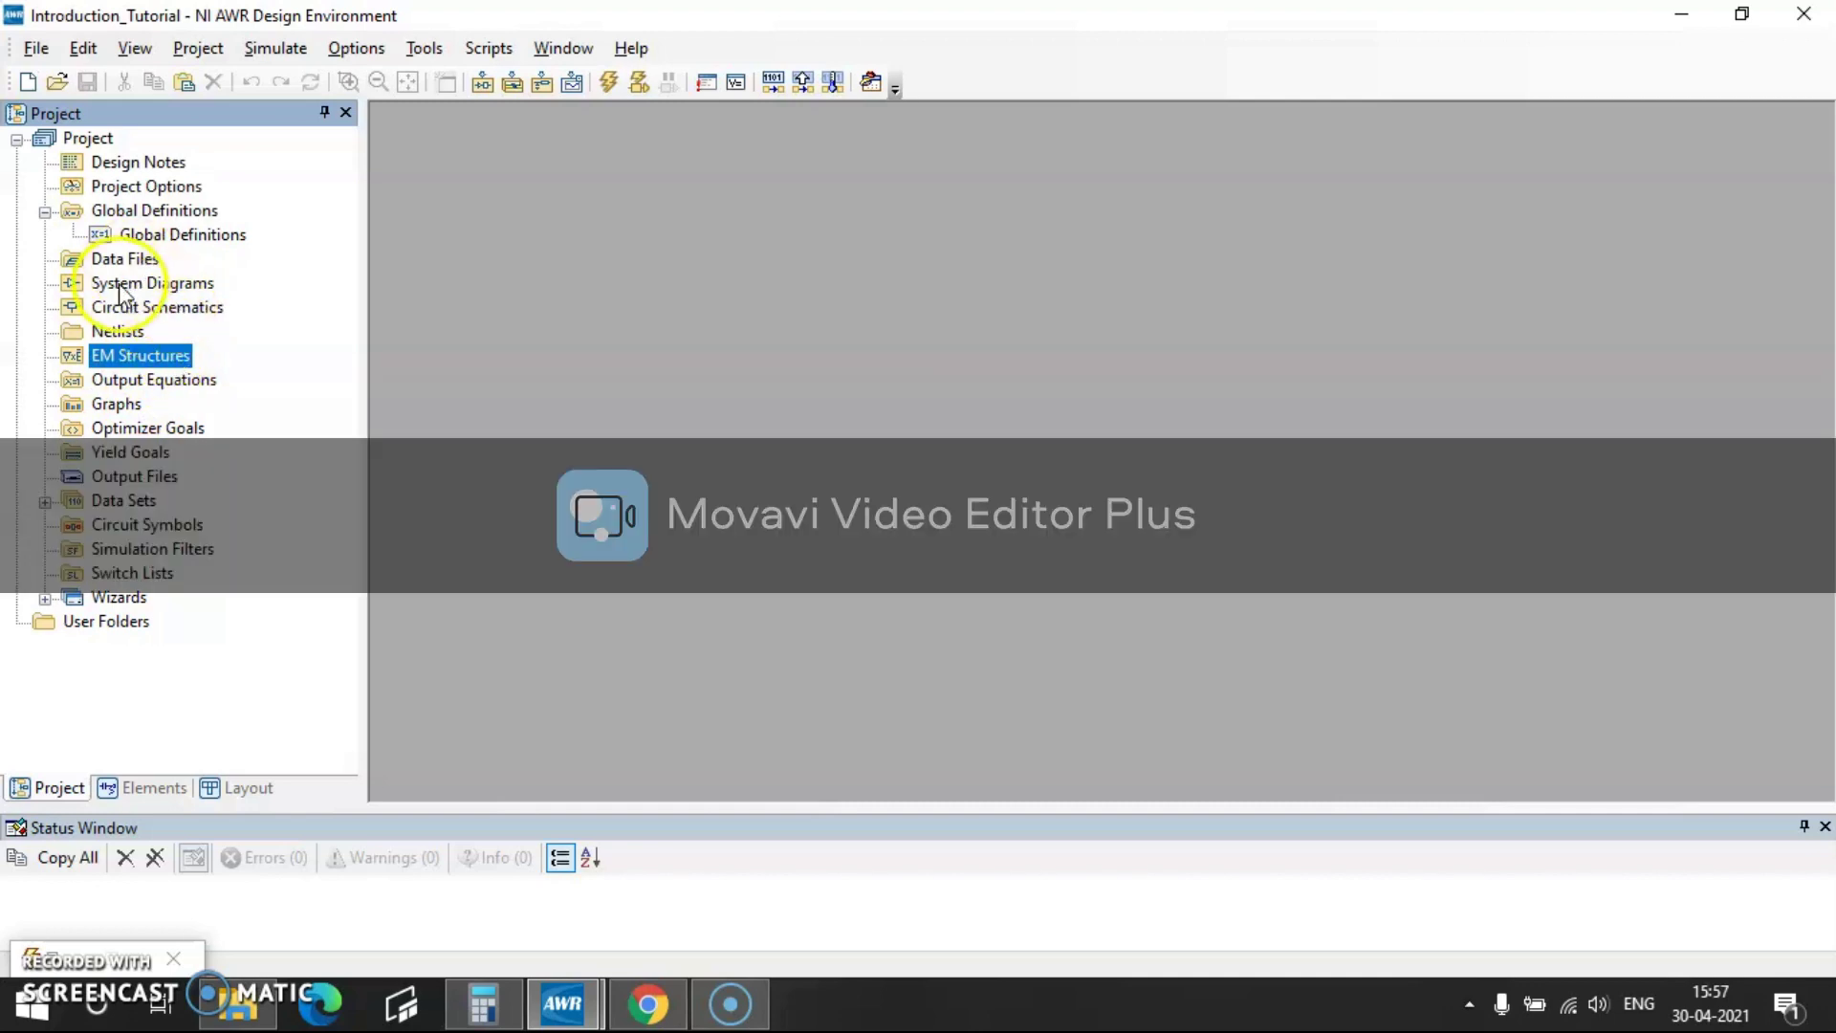
right_click(174, 287)
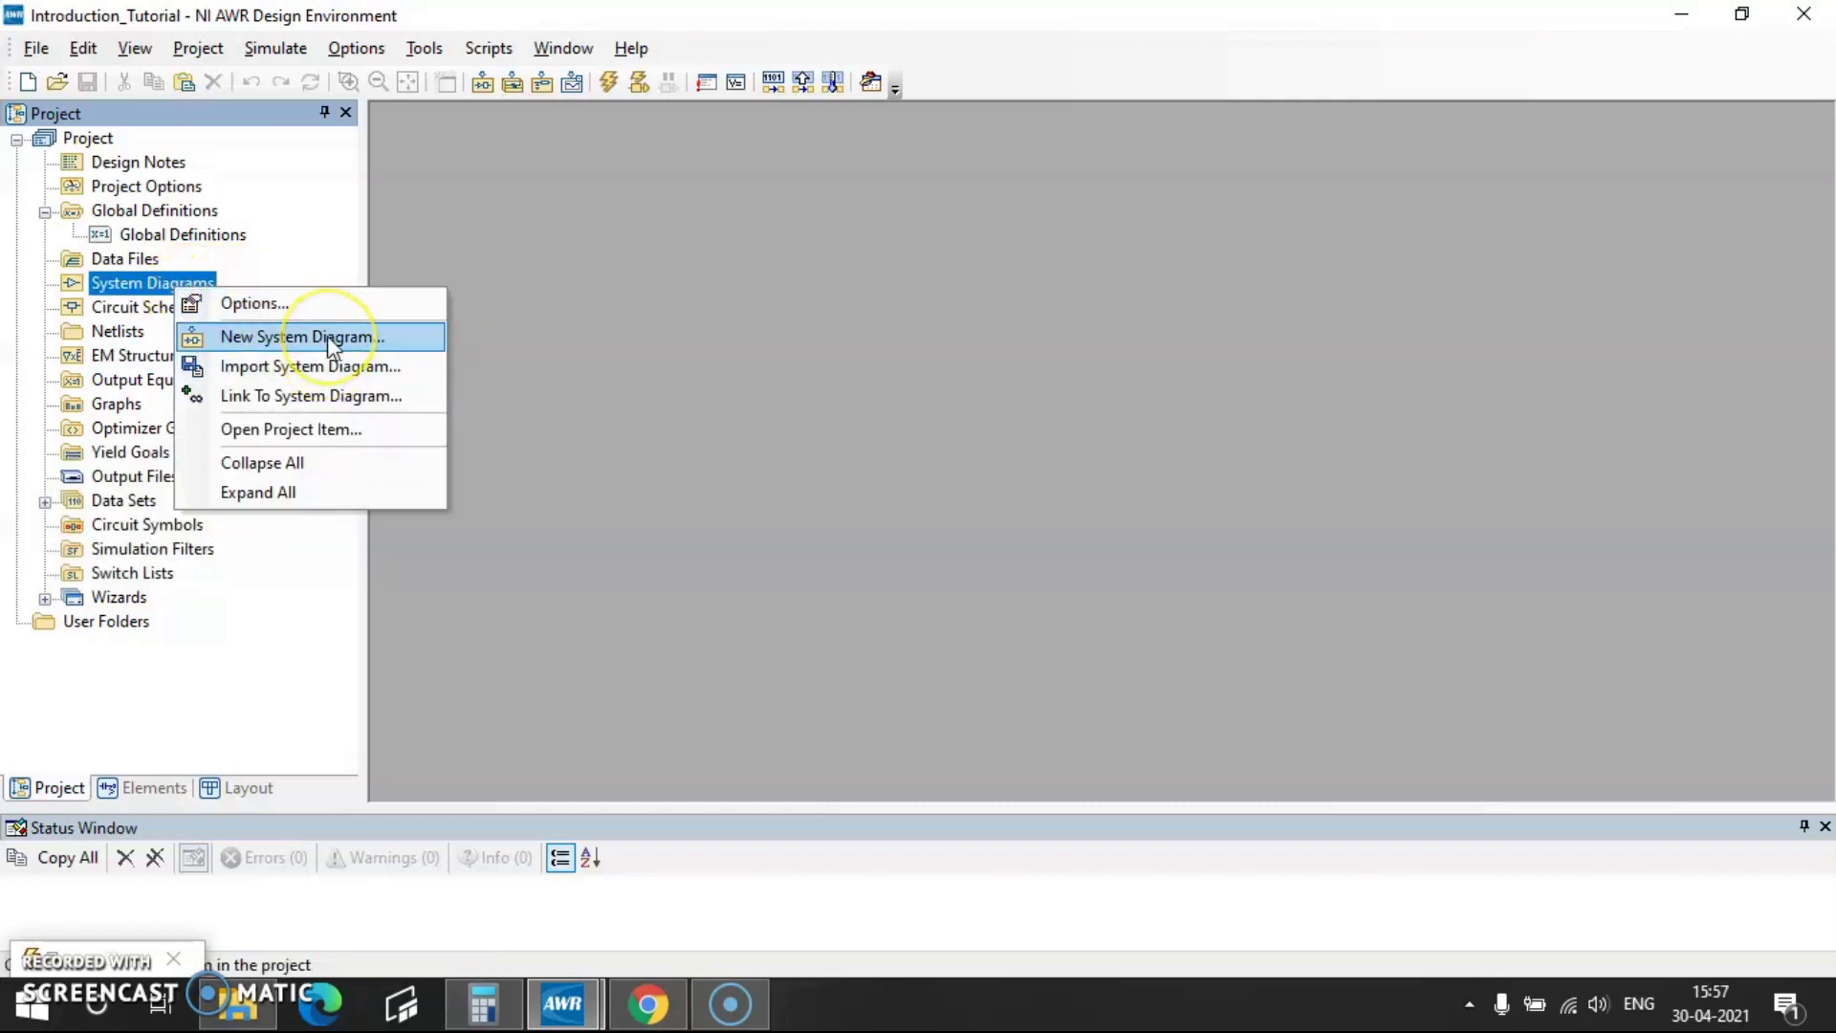
- Create System Diagram 1 with its default name and maximize it in the workspace
click(327, 336)
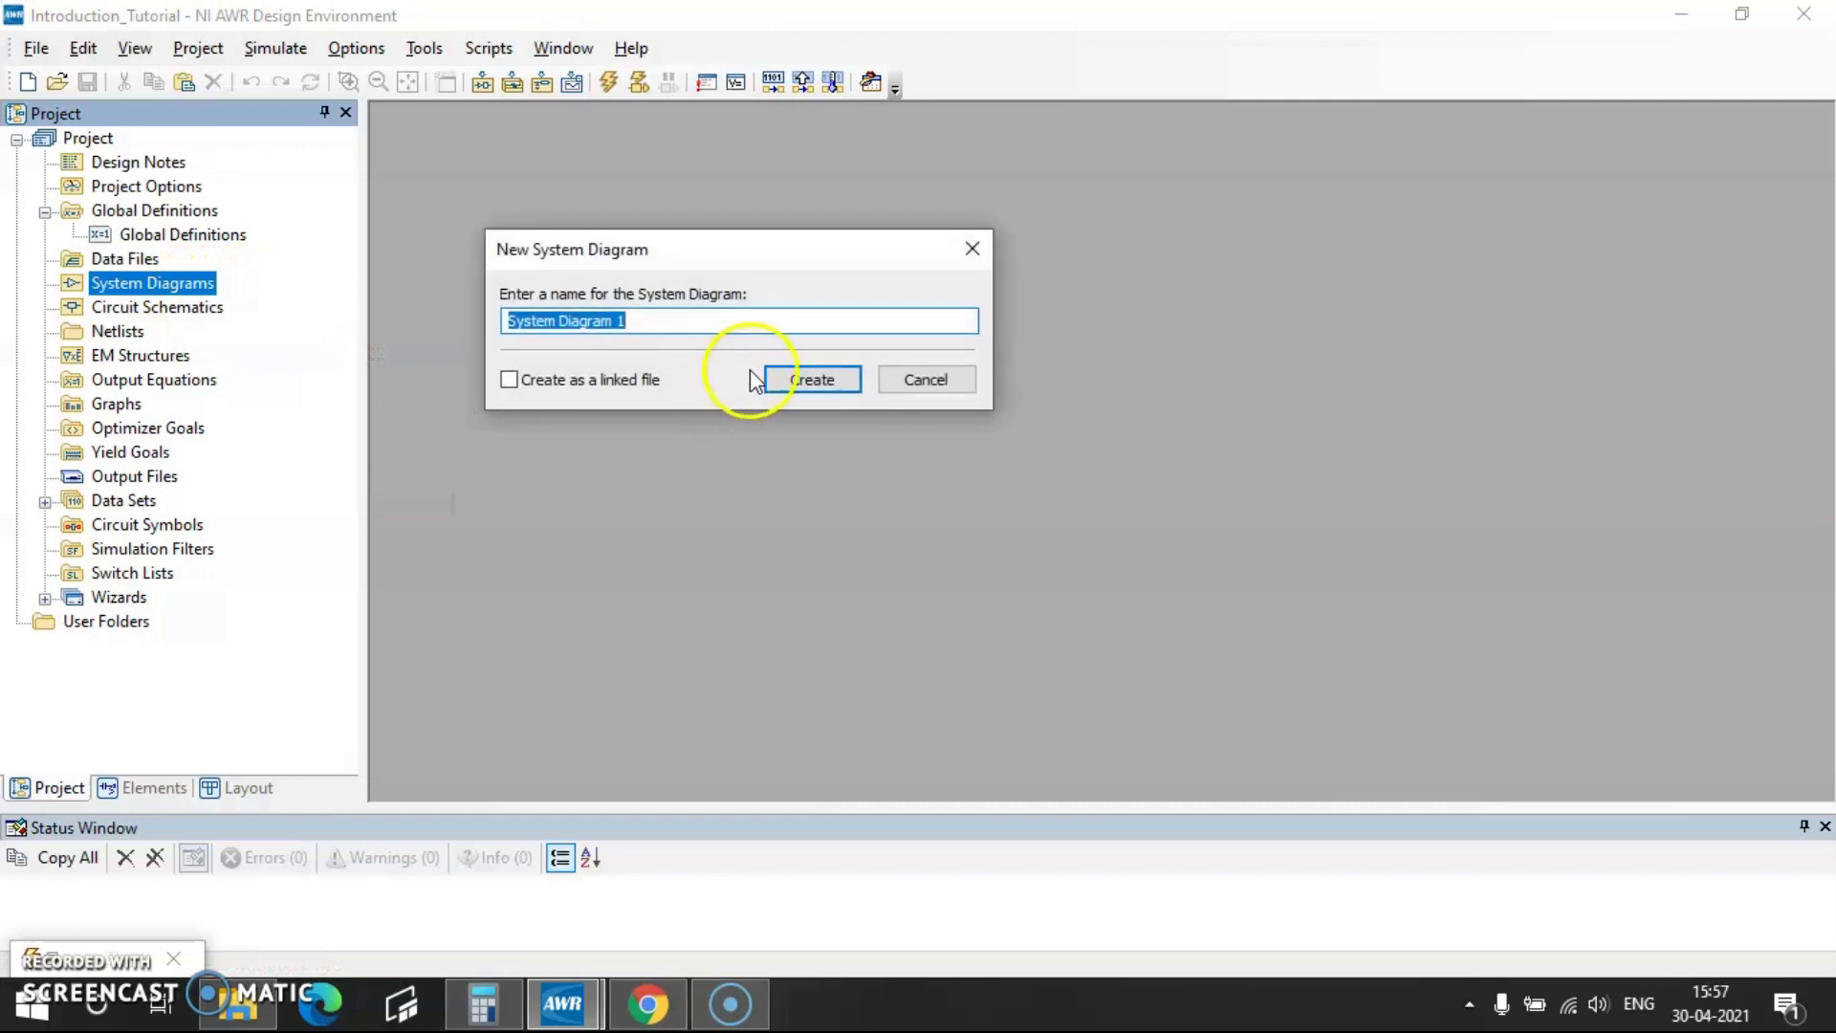
click(839, 388)
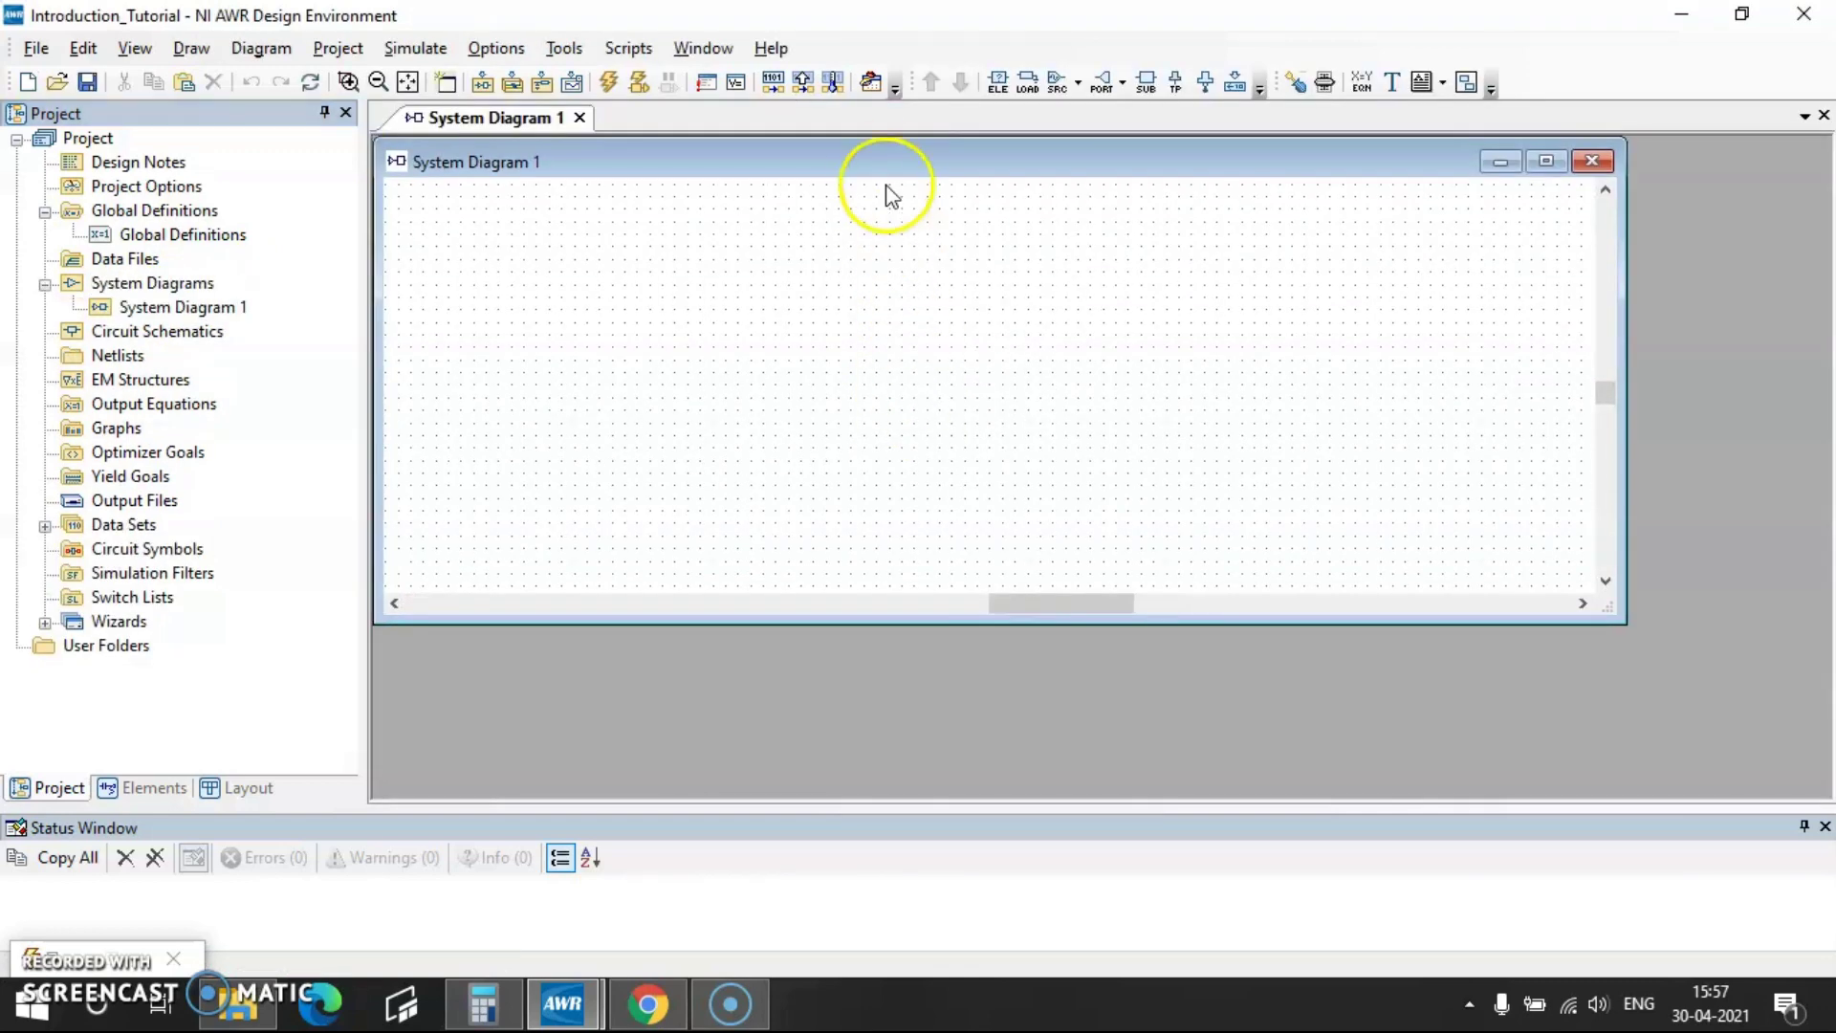
click(885, 167)
double_click(885, 169)
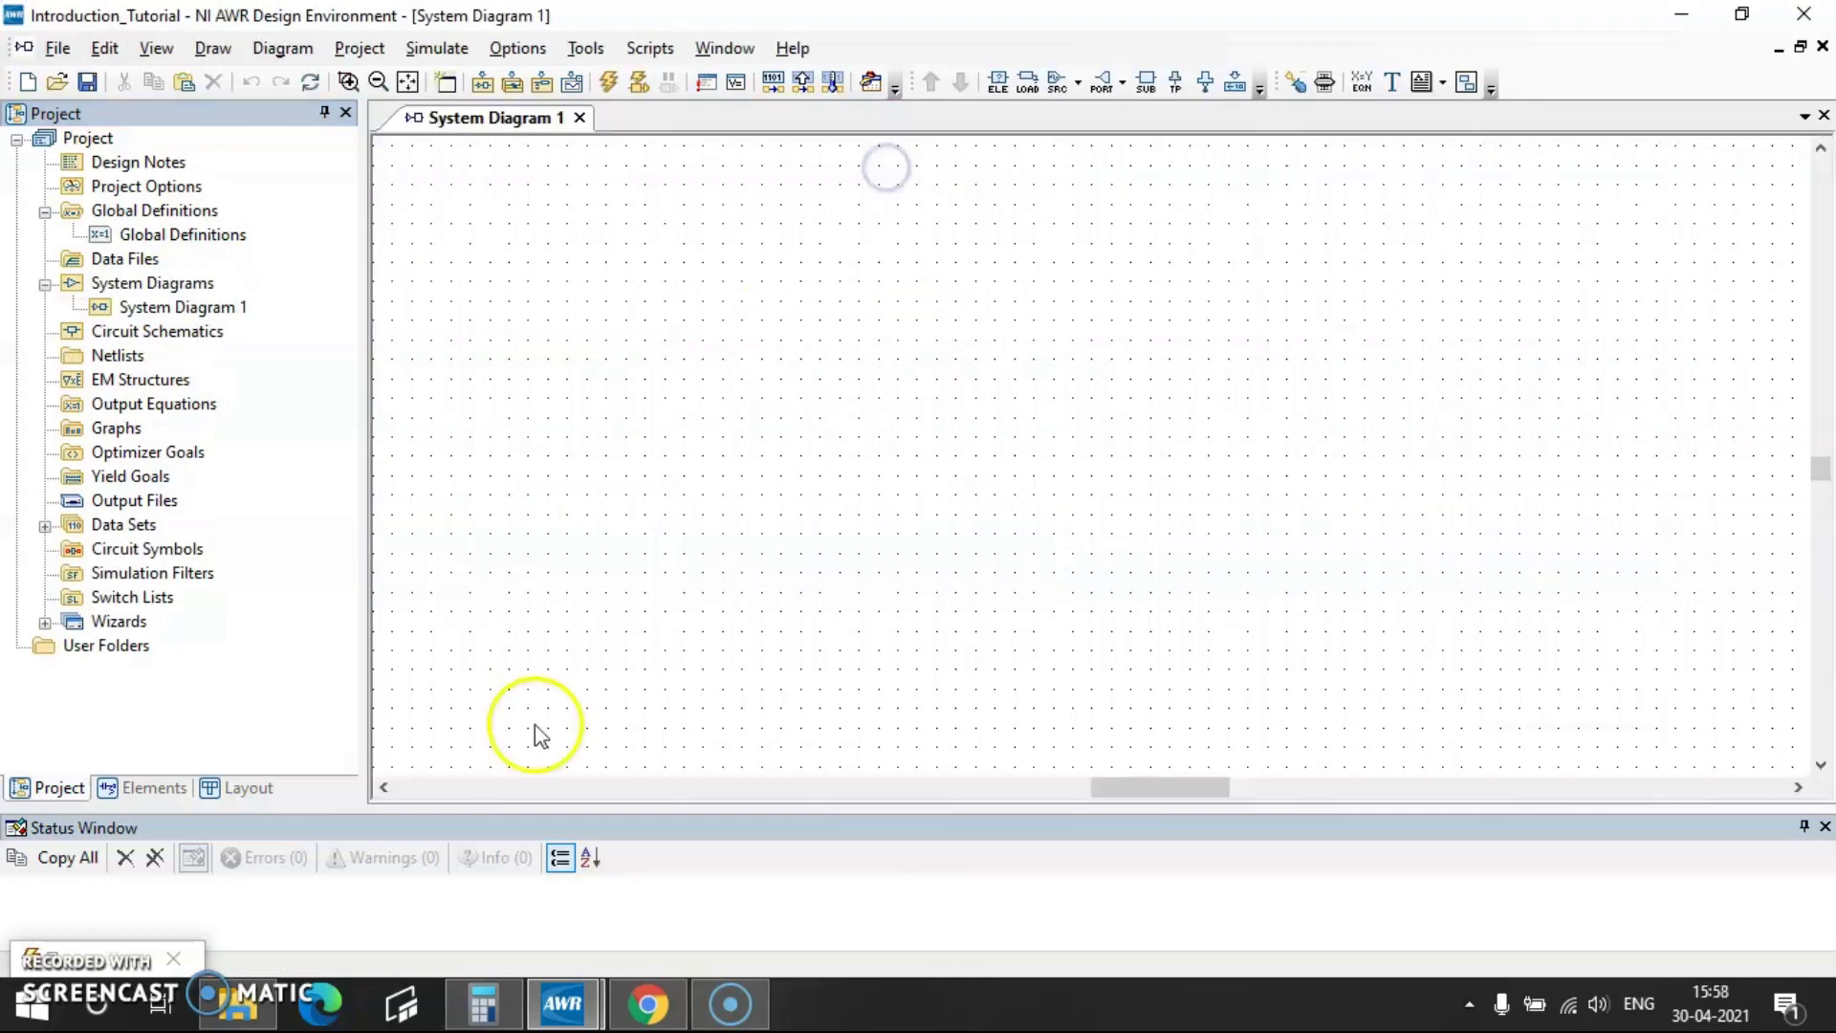
click(139, 790)
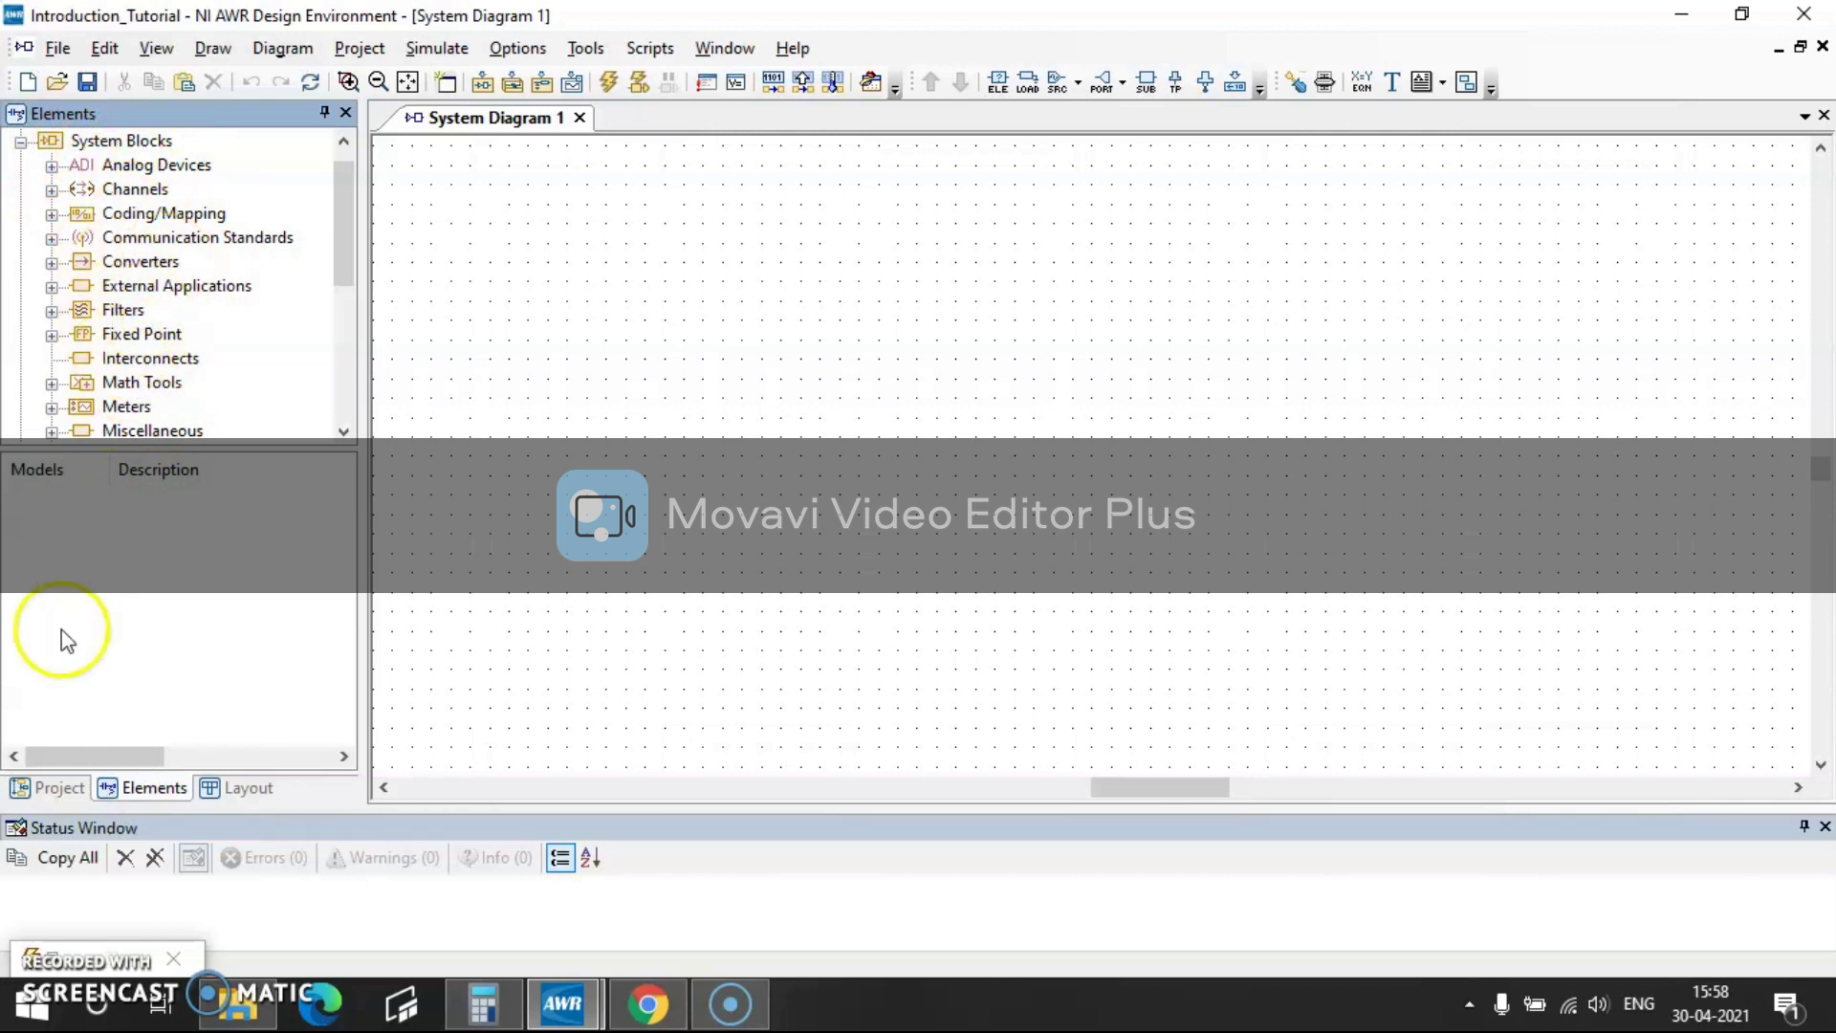
click(48, 787)
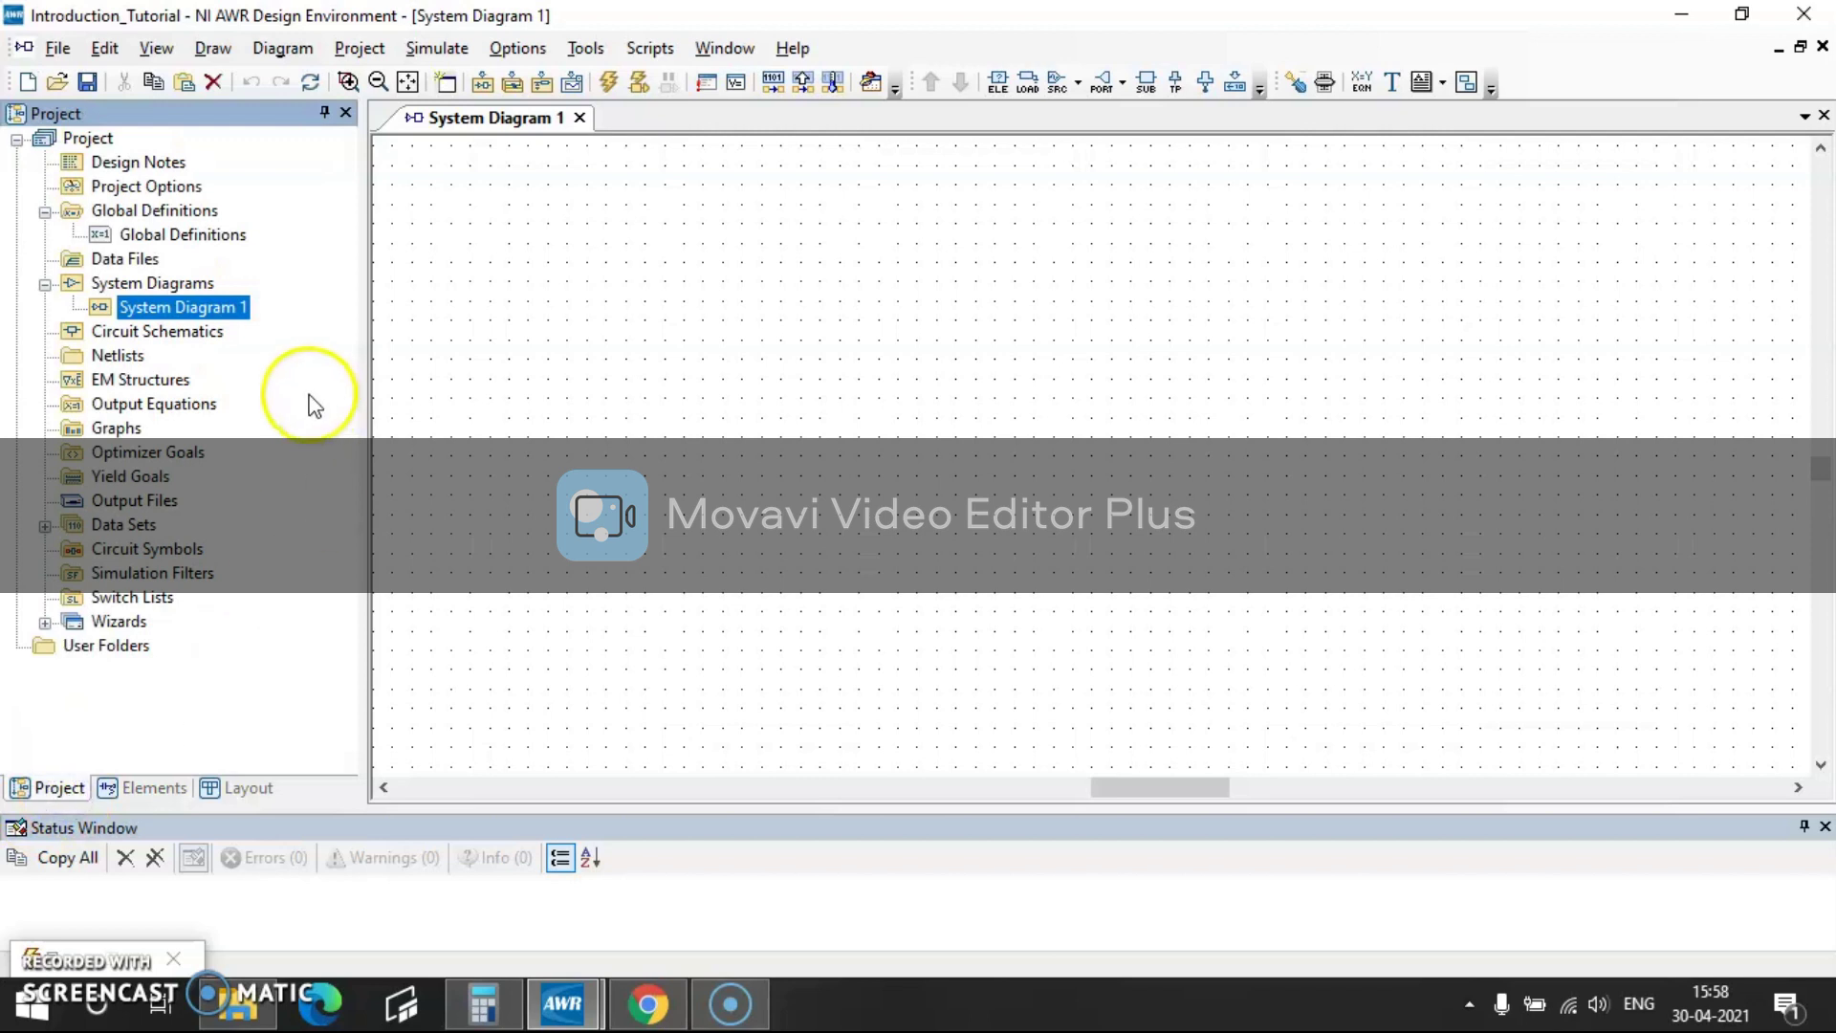
- Create Schematic 1 with its default name and list the circuit Elements library beside it
right_click(184, 336)
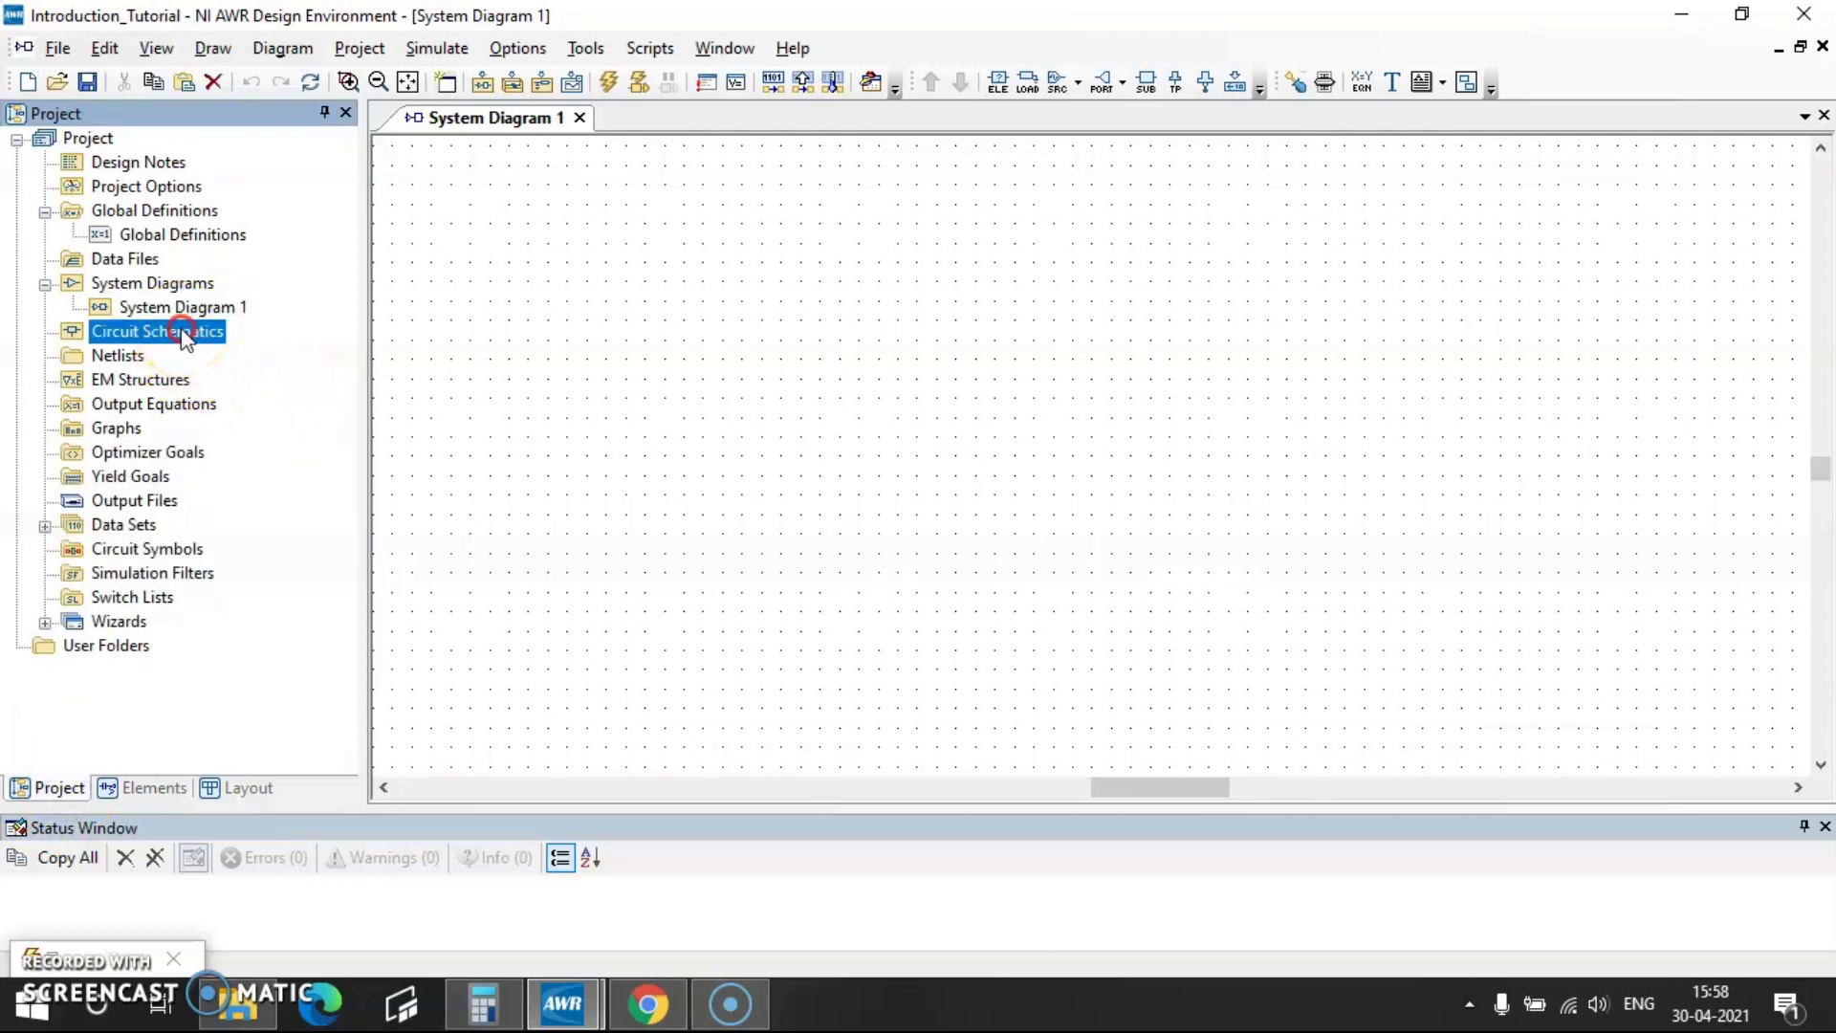
click(256, 381)
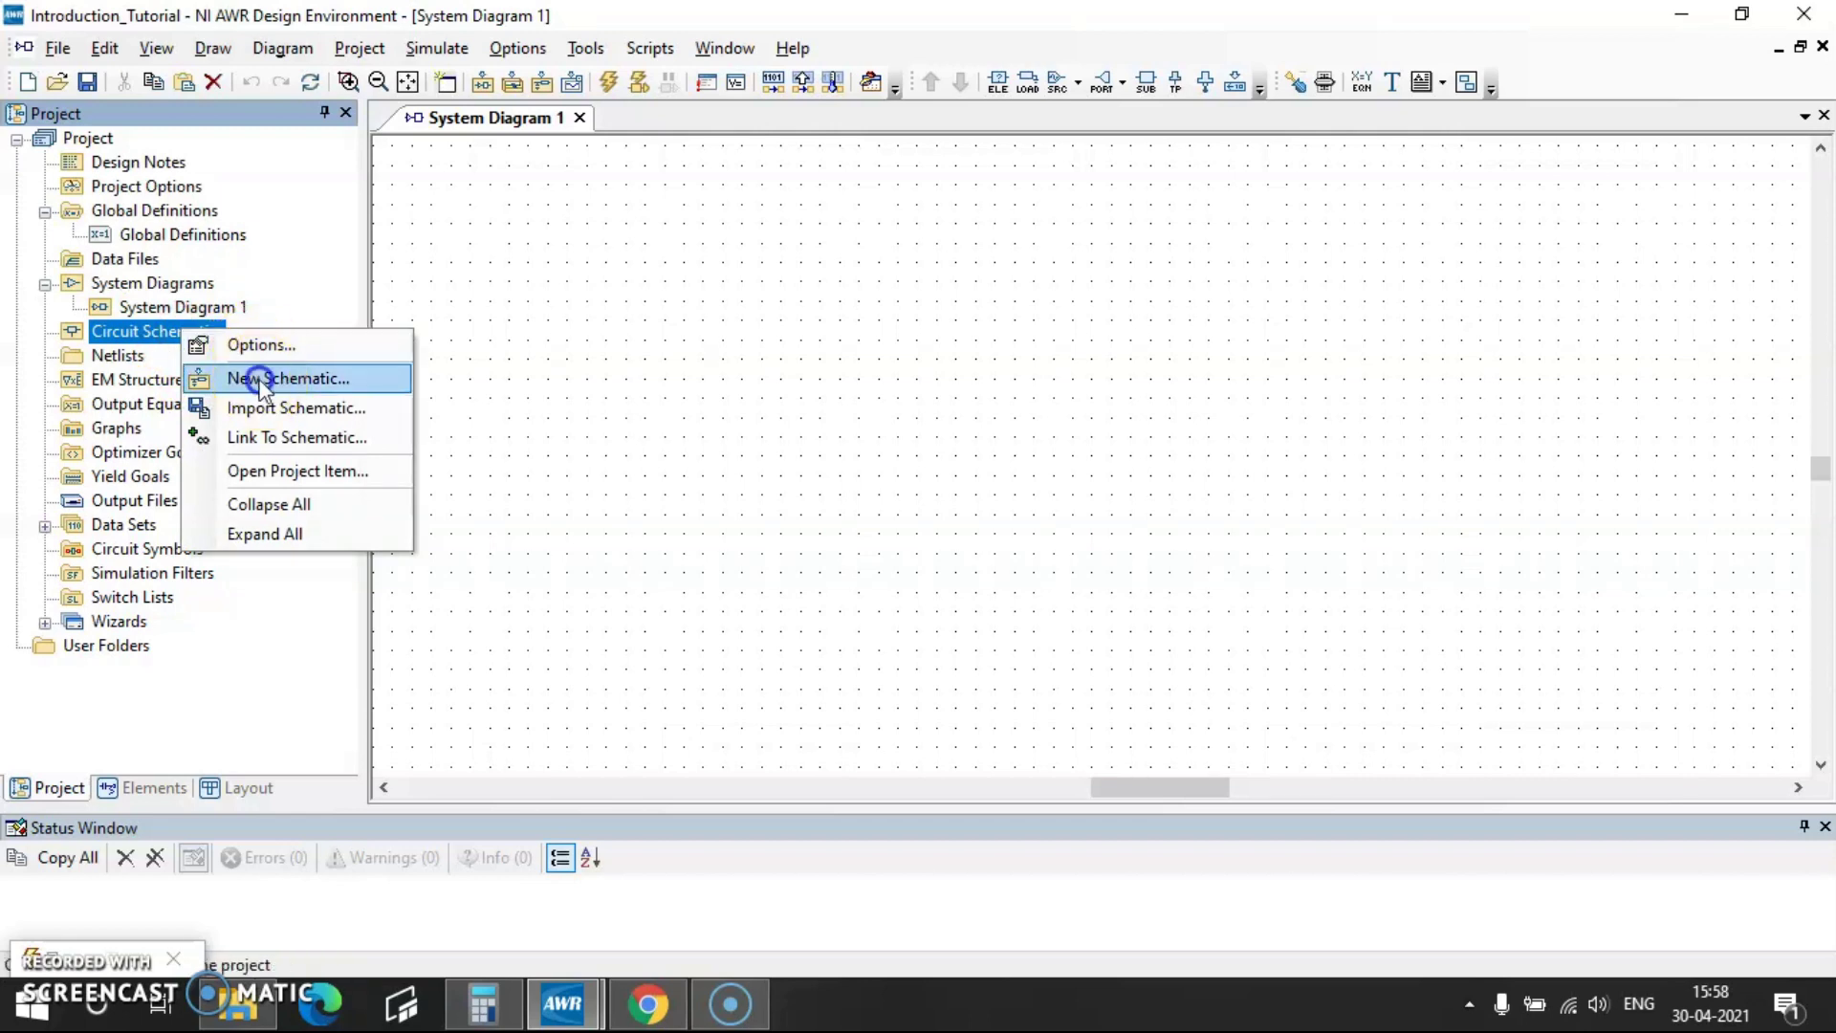
click(803, 387)
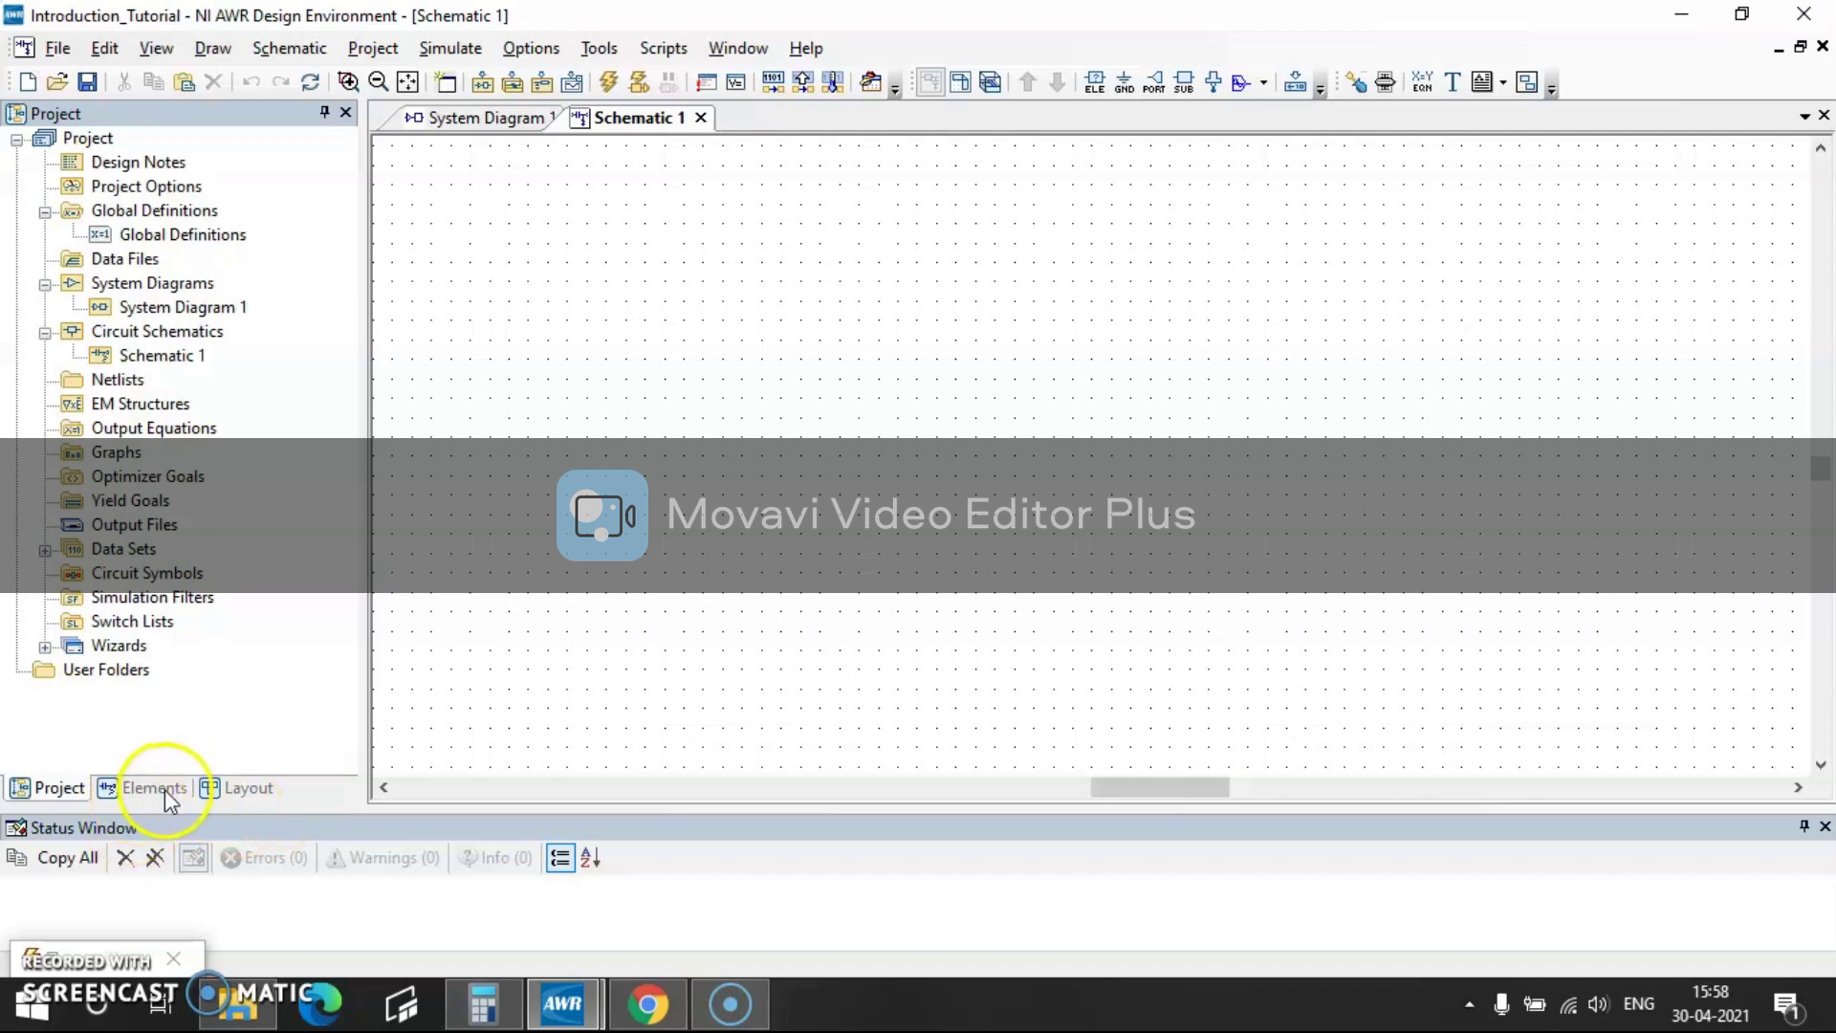
click(165, 789)
scroll(156, 360, up, 3)
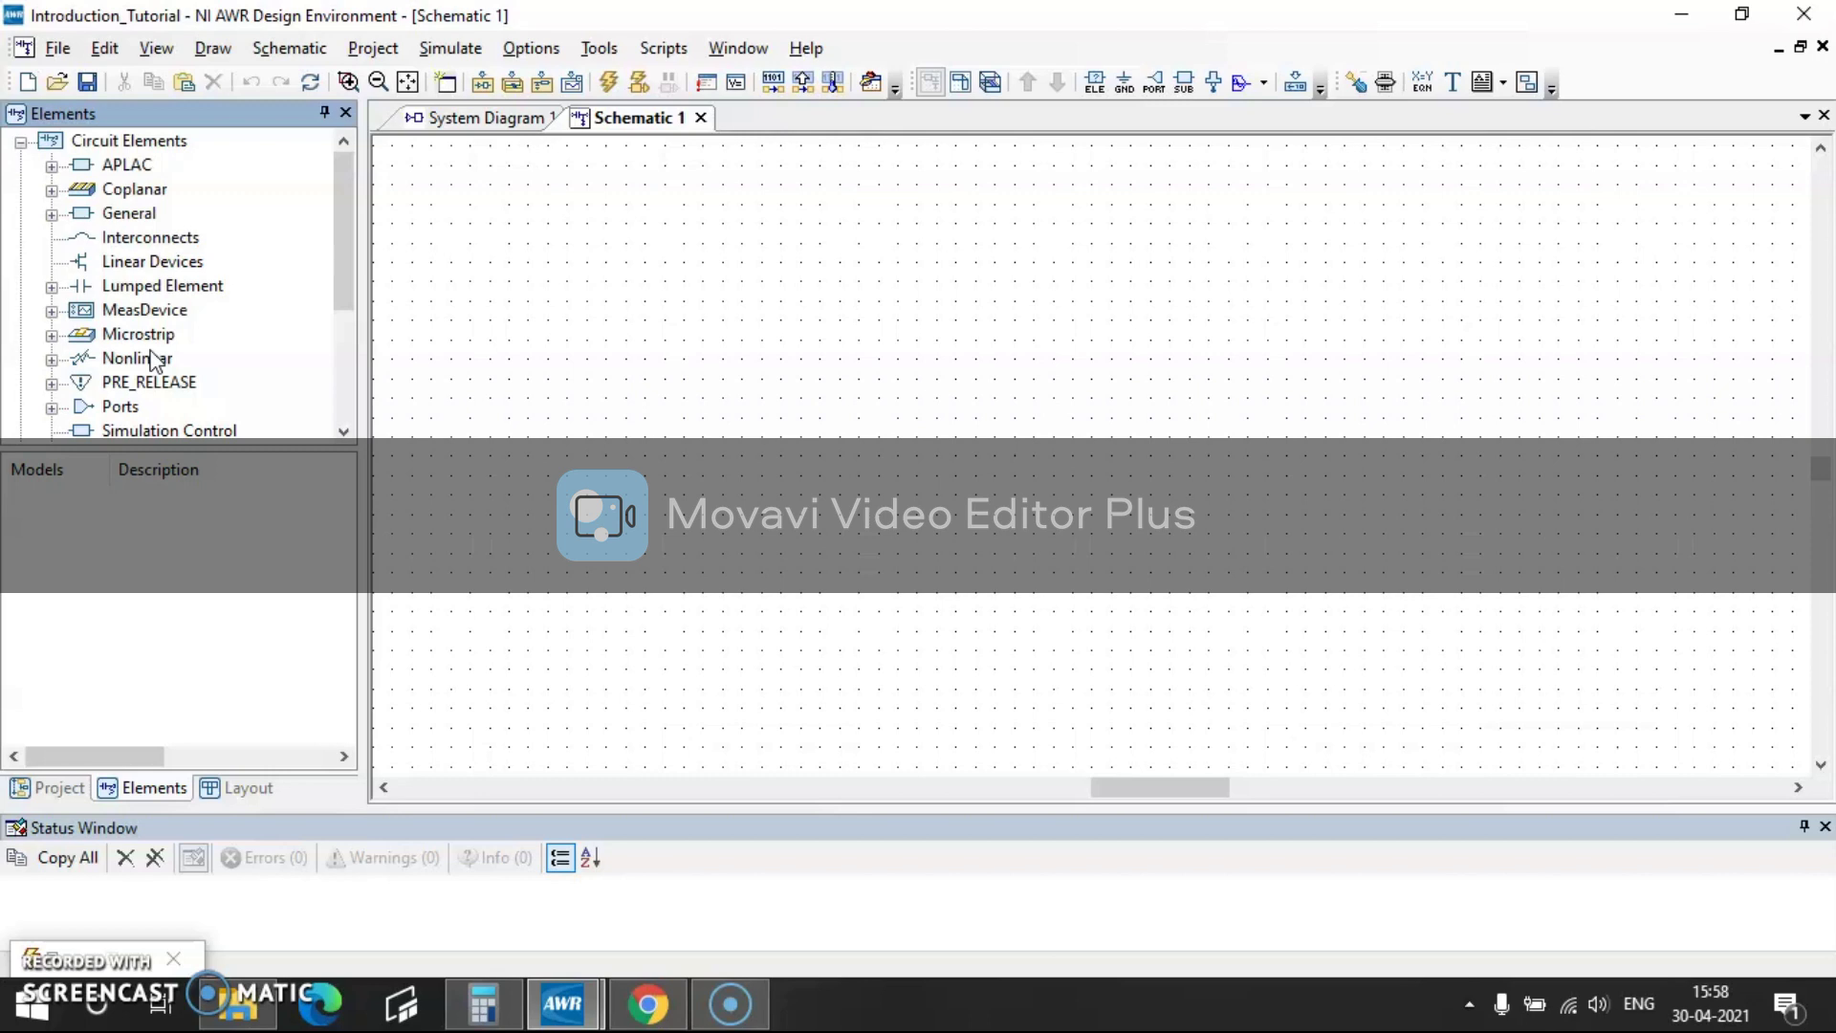
click(588, 605)
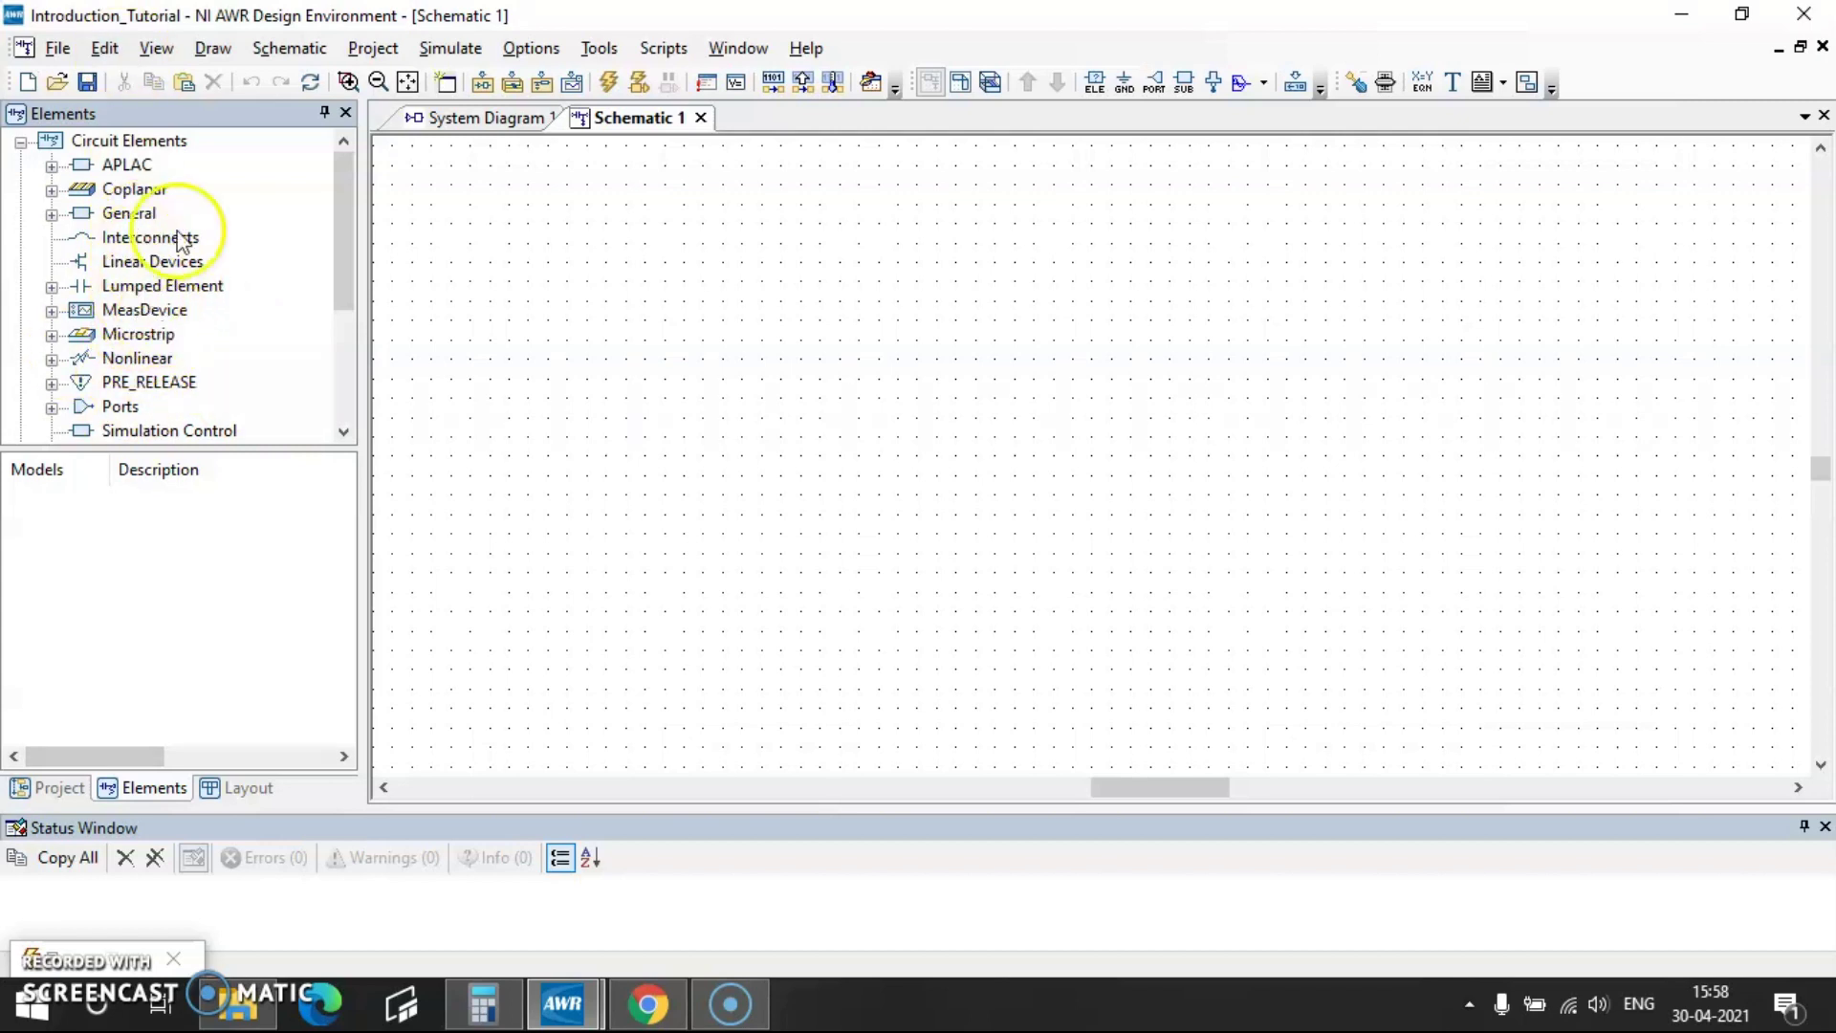
click(929, 392)
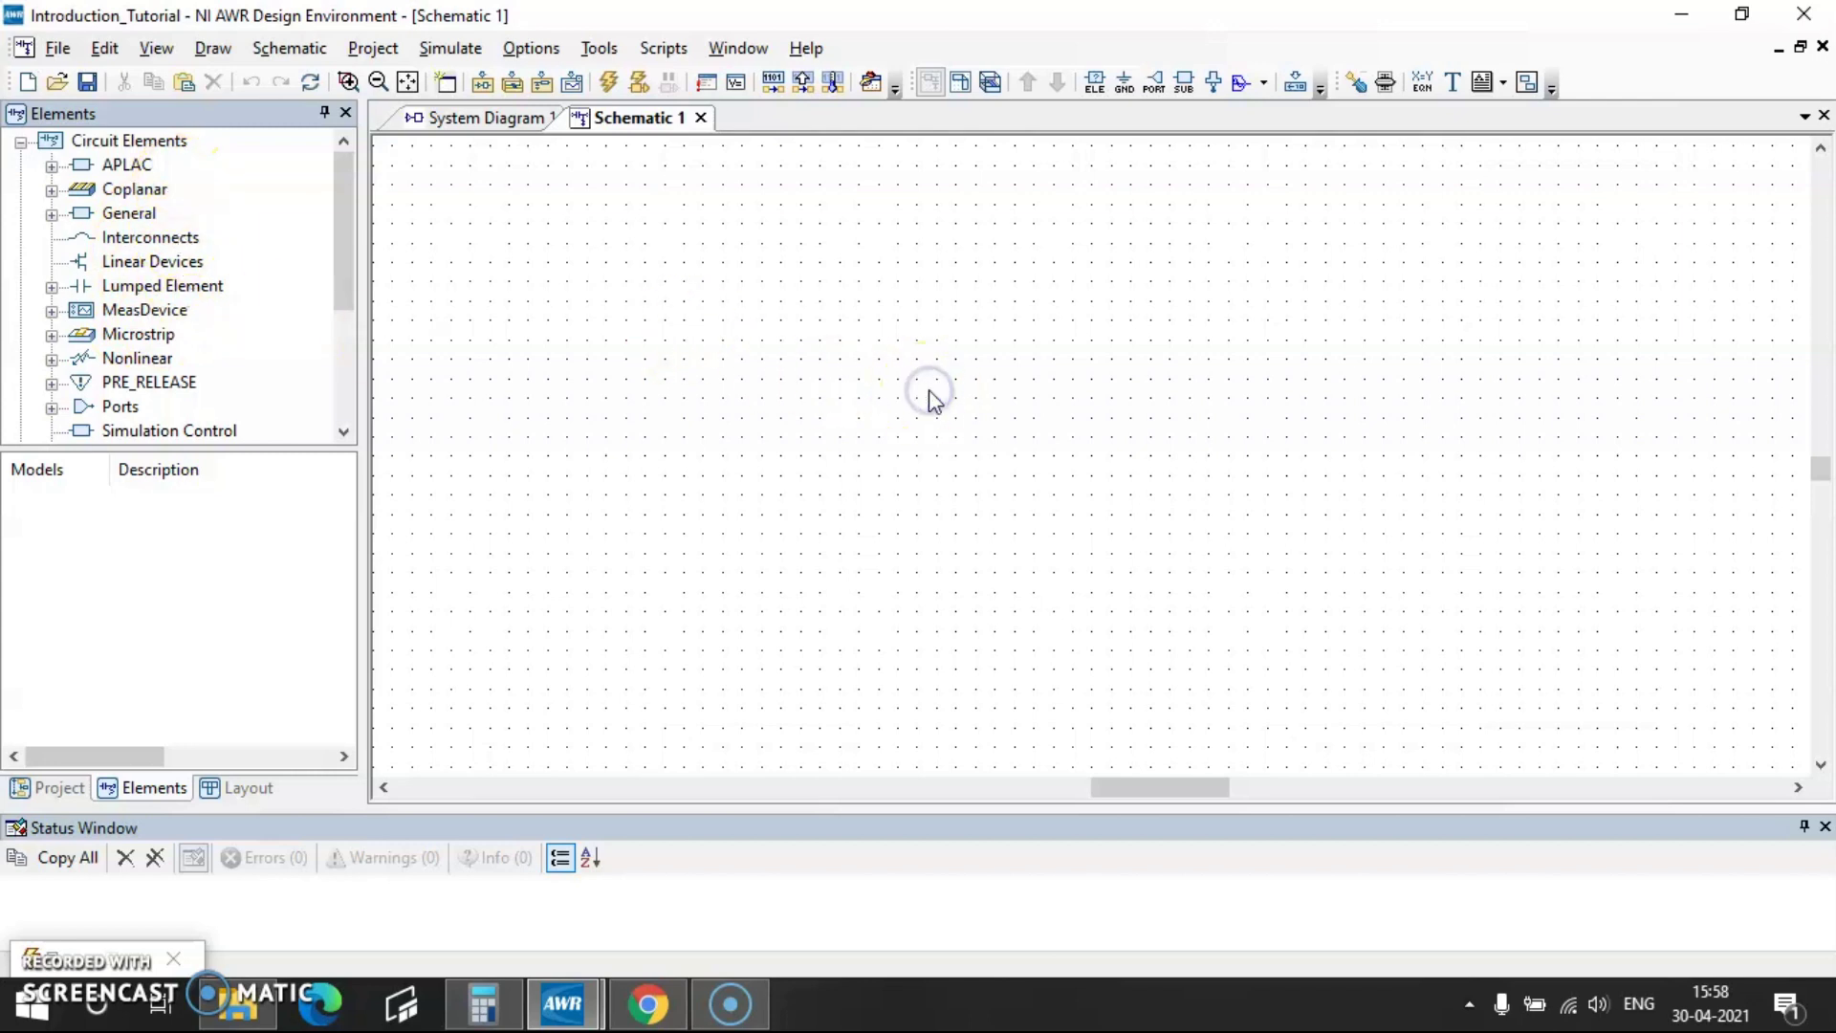
- Browse the Add Circuit Element list with Ctrl+L, cancel it, then open the EM Structures context menu
key(ctrl+l)
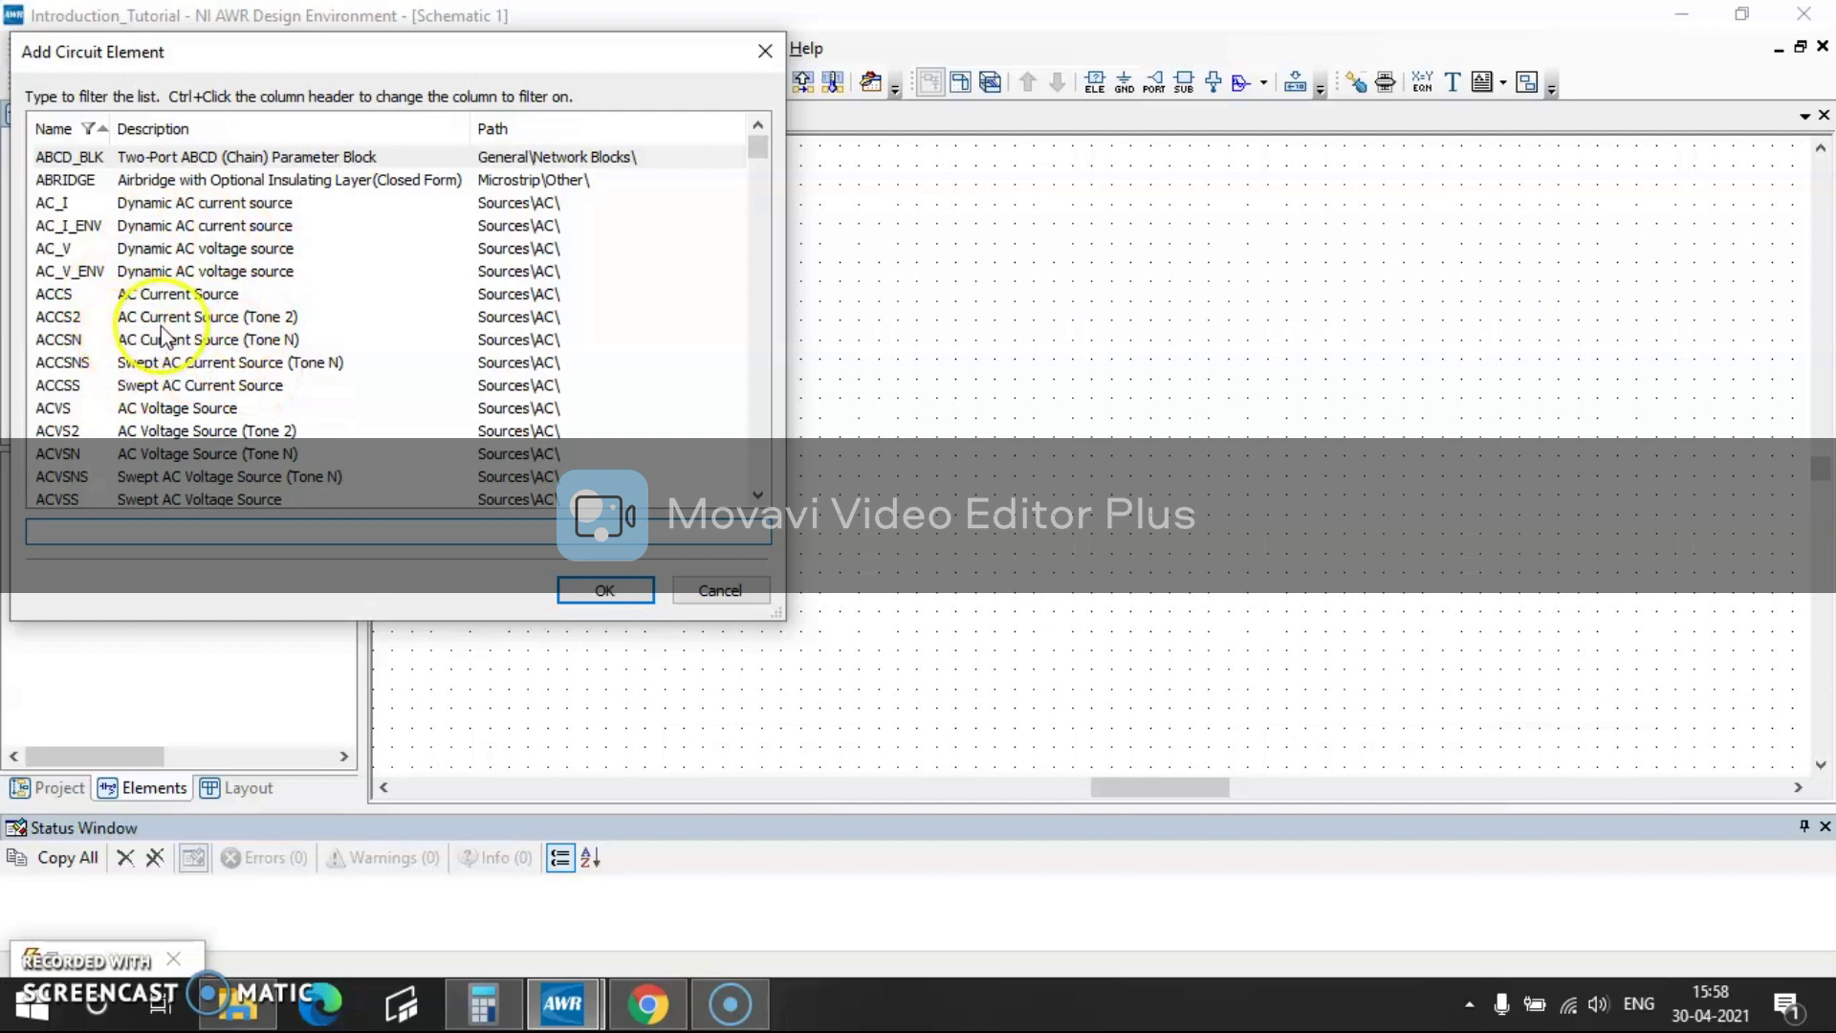
scroll(188, 358, down, 20)
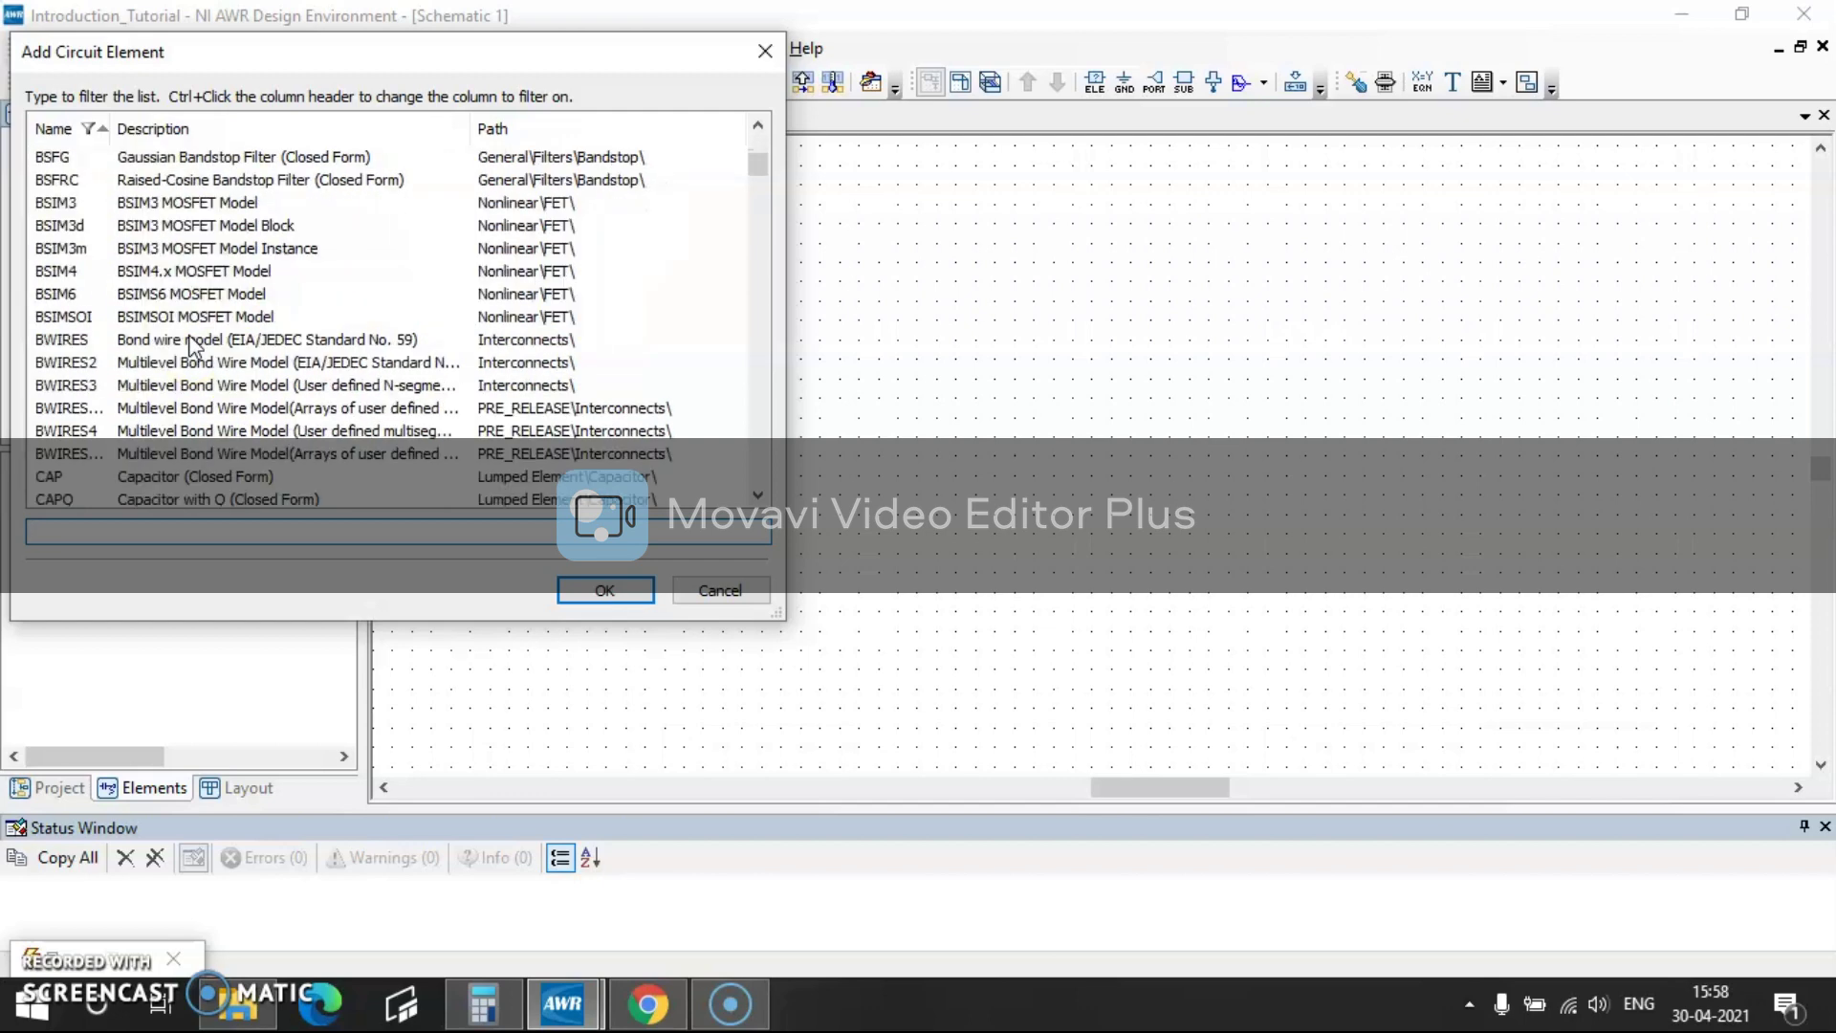
click(628, 601)
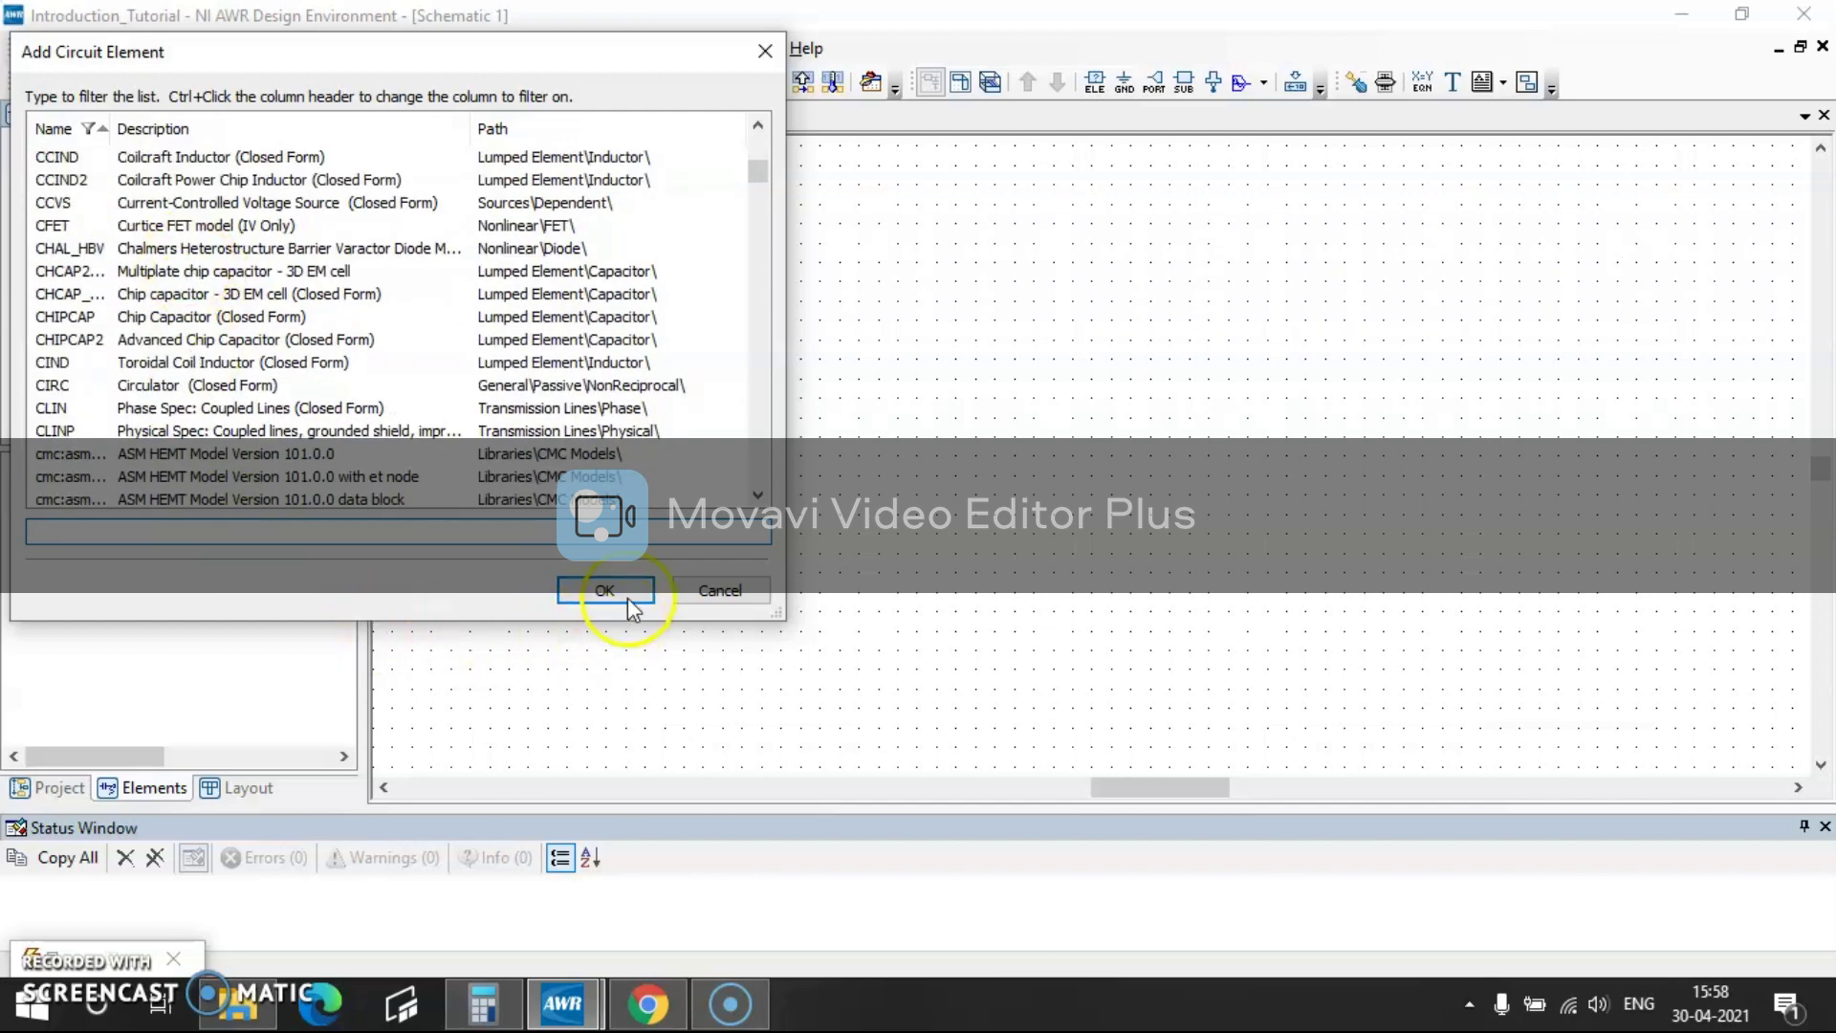
click(717, 593)
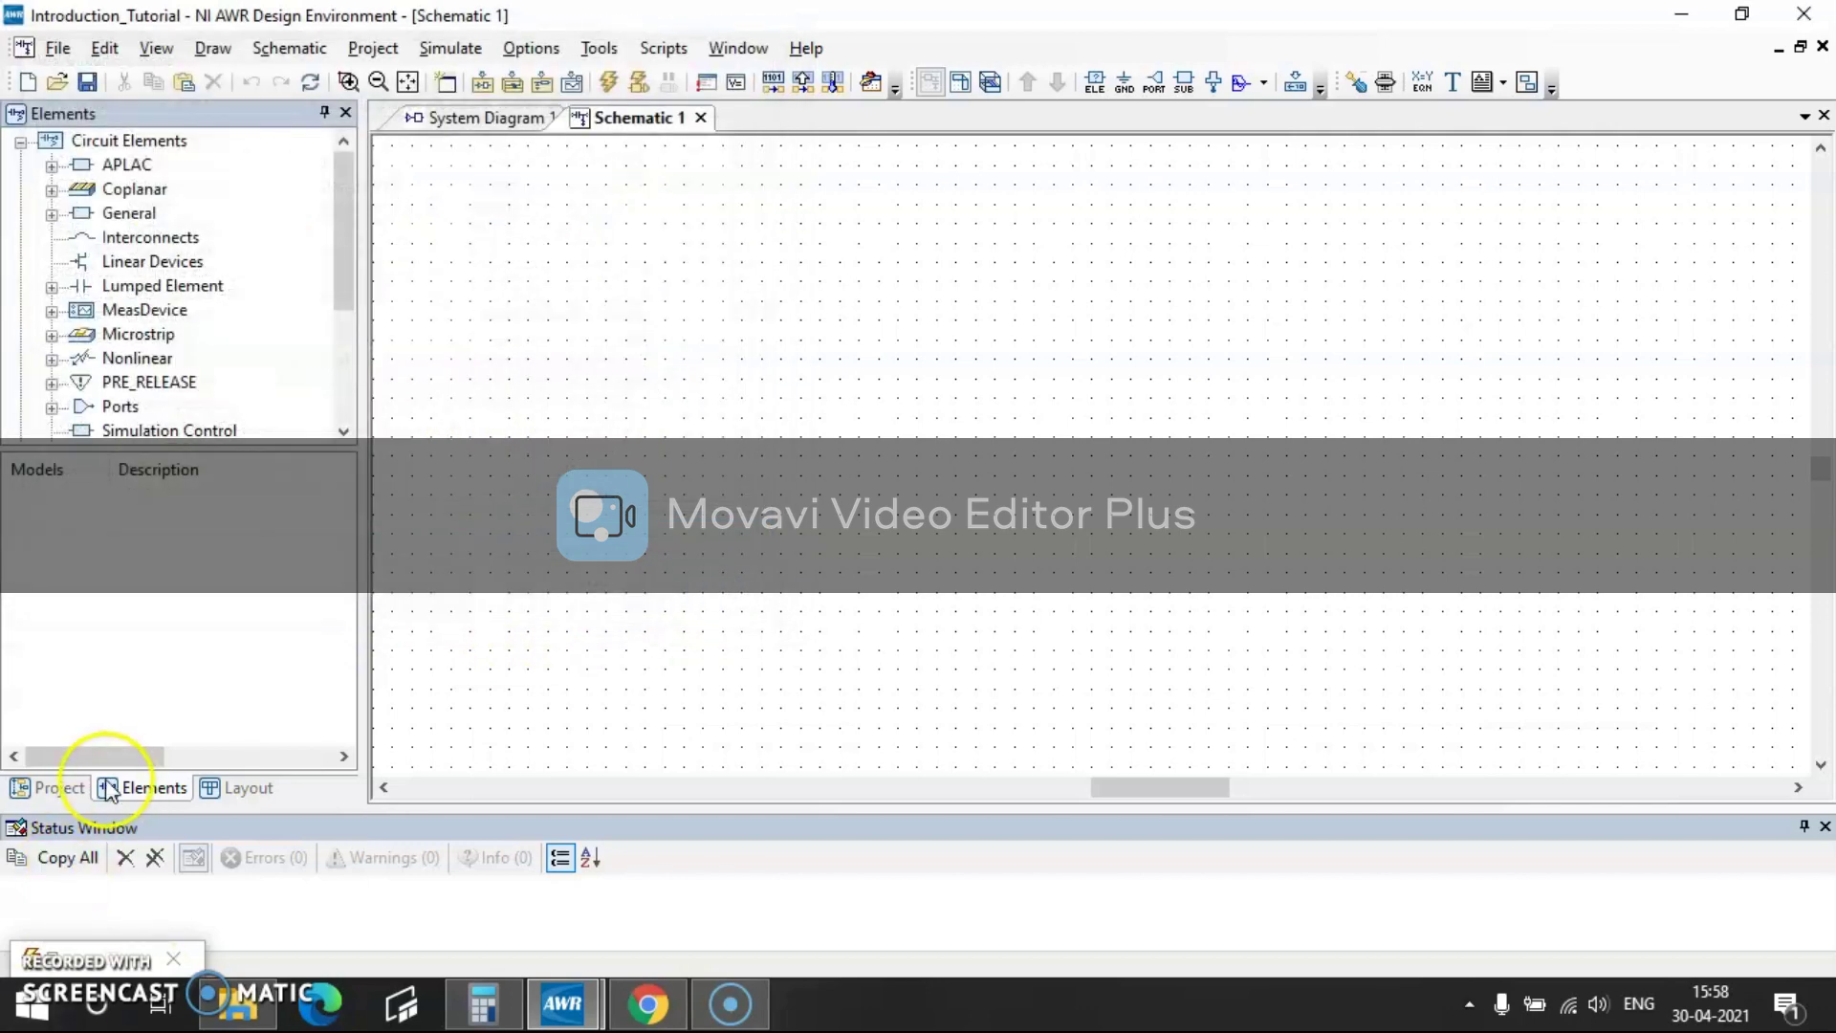
click(55, 788)
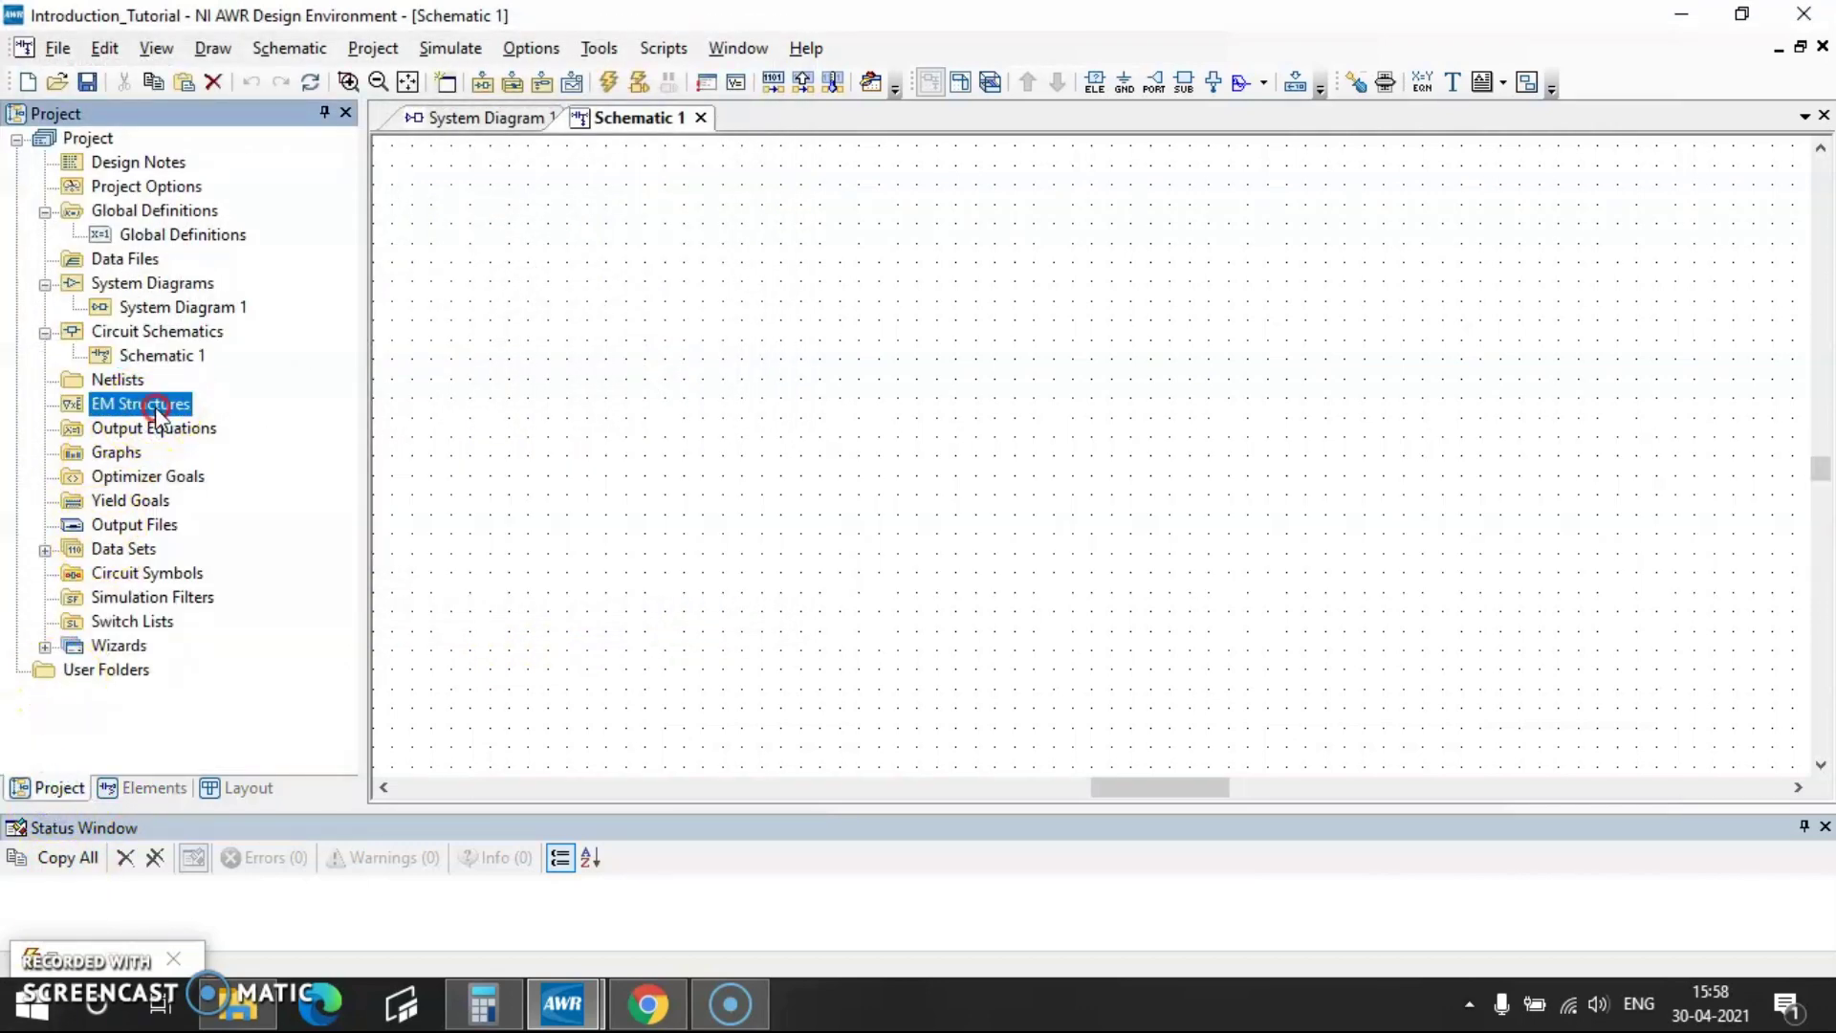
right_click(155, 405)
- Create a new EM Structure using AWR AXIEM - Async after comparing it with Analyst 3D EM
click(328, 456)
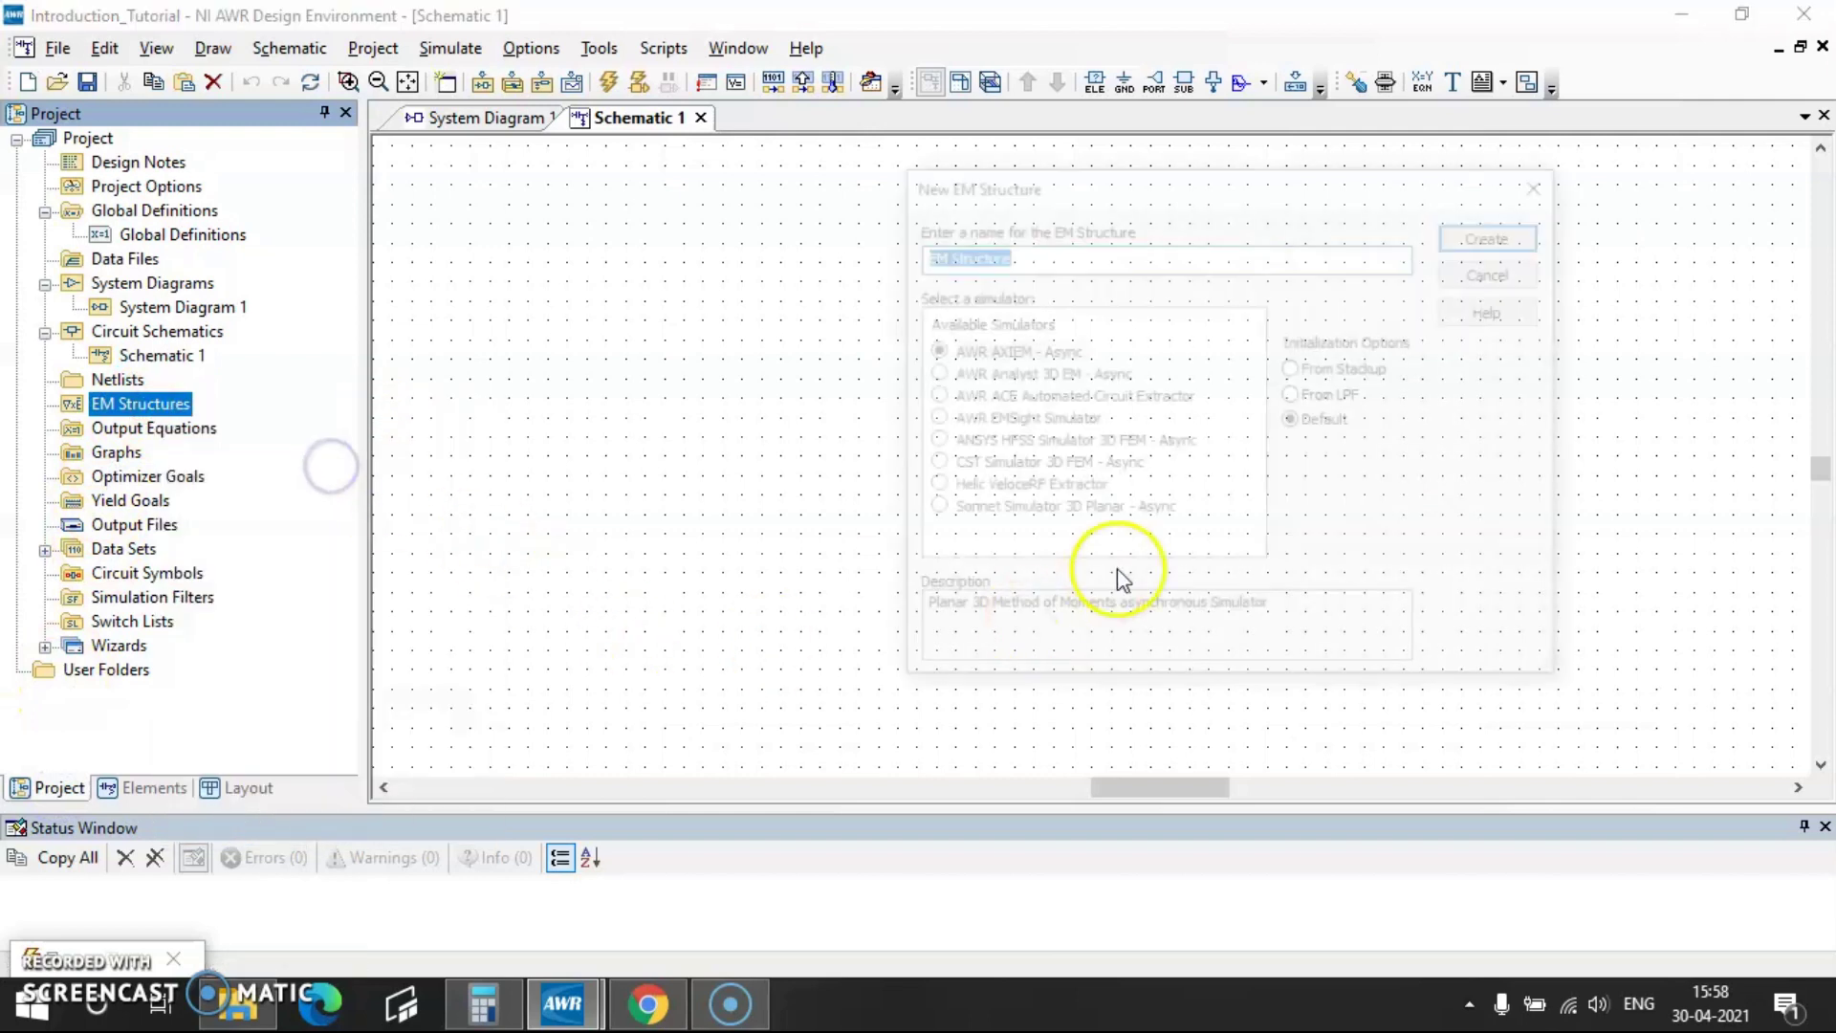
click(1029, 360)
click(1030, 374)
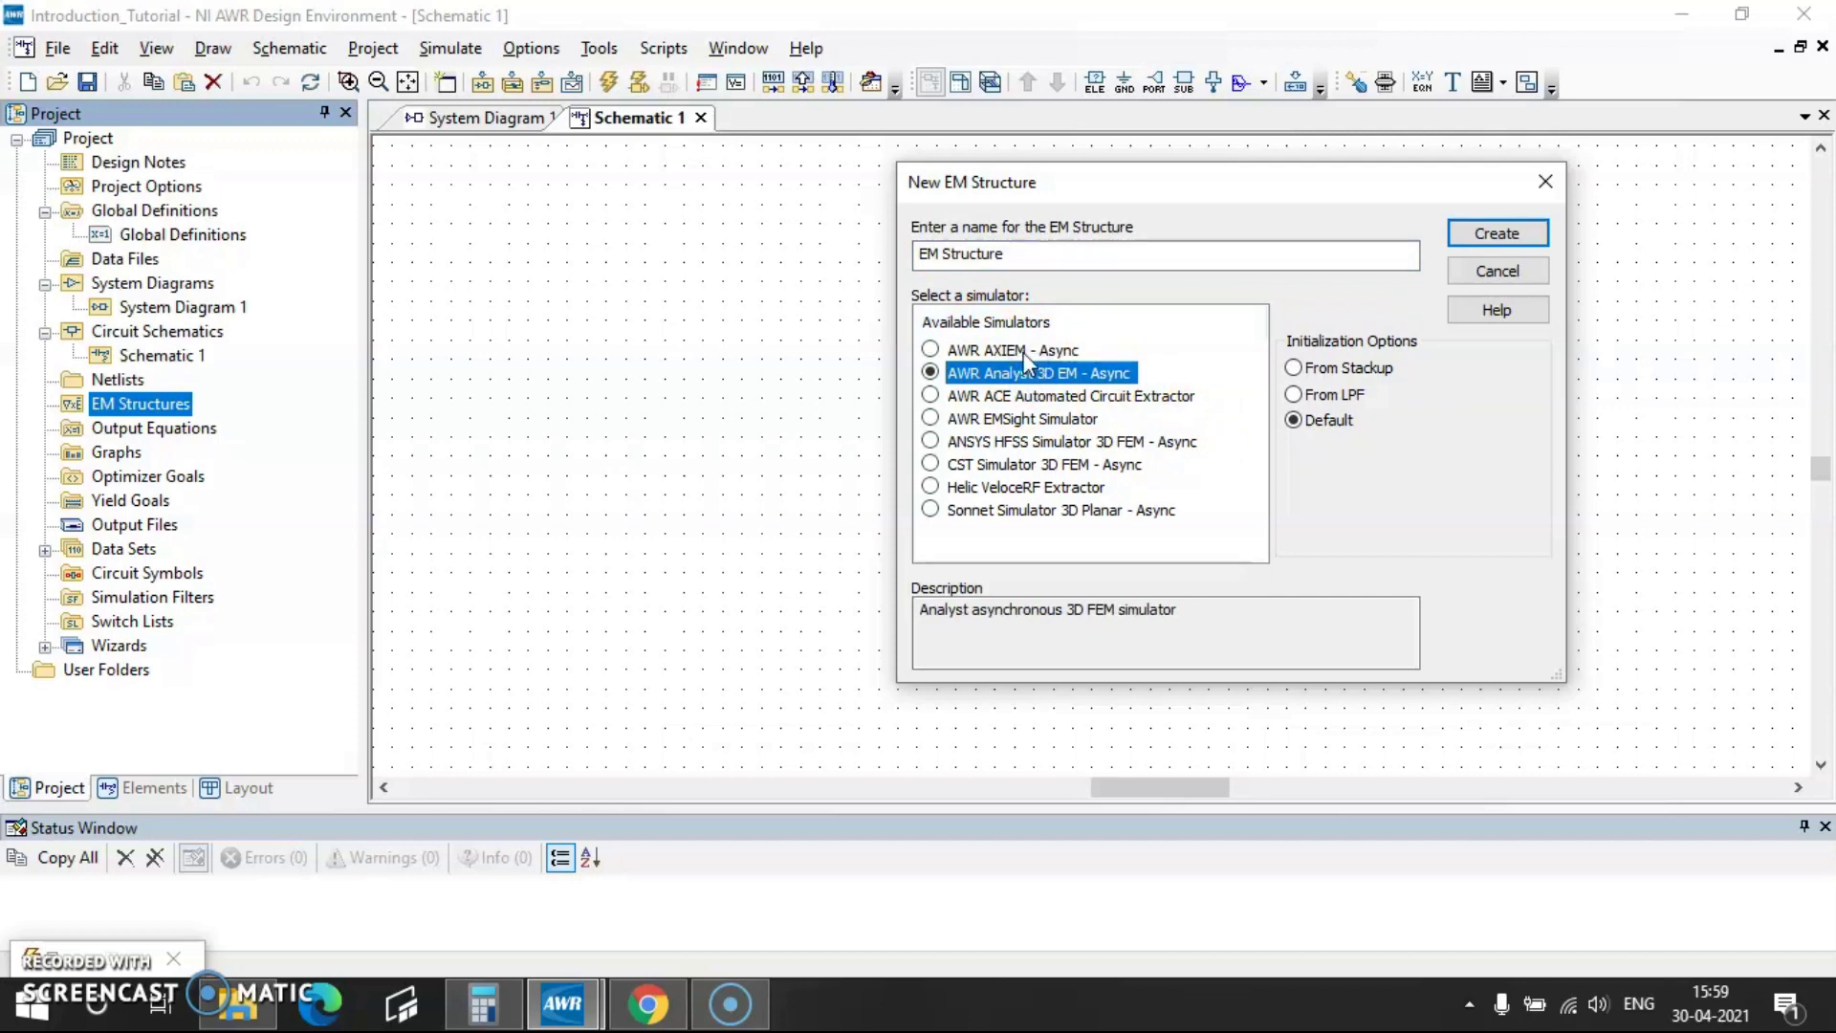
click(1023, 351)
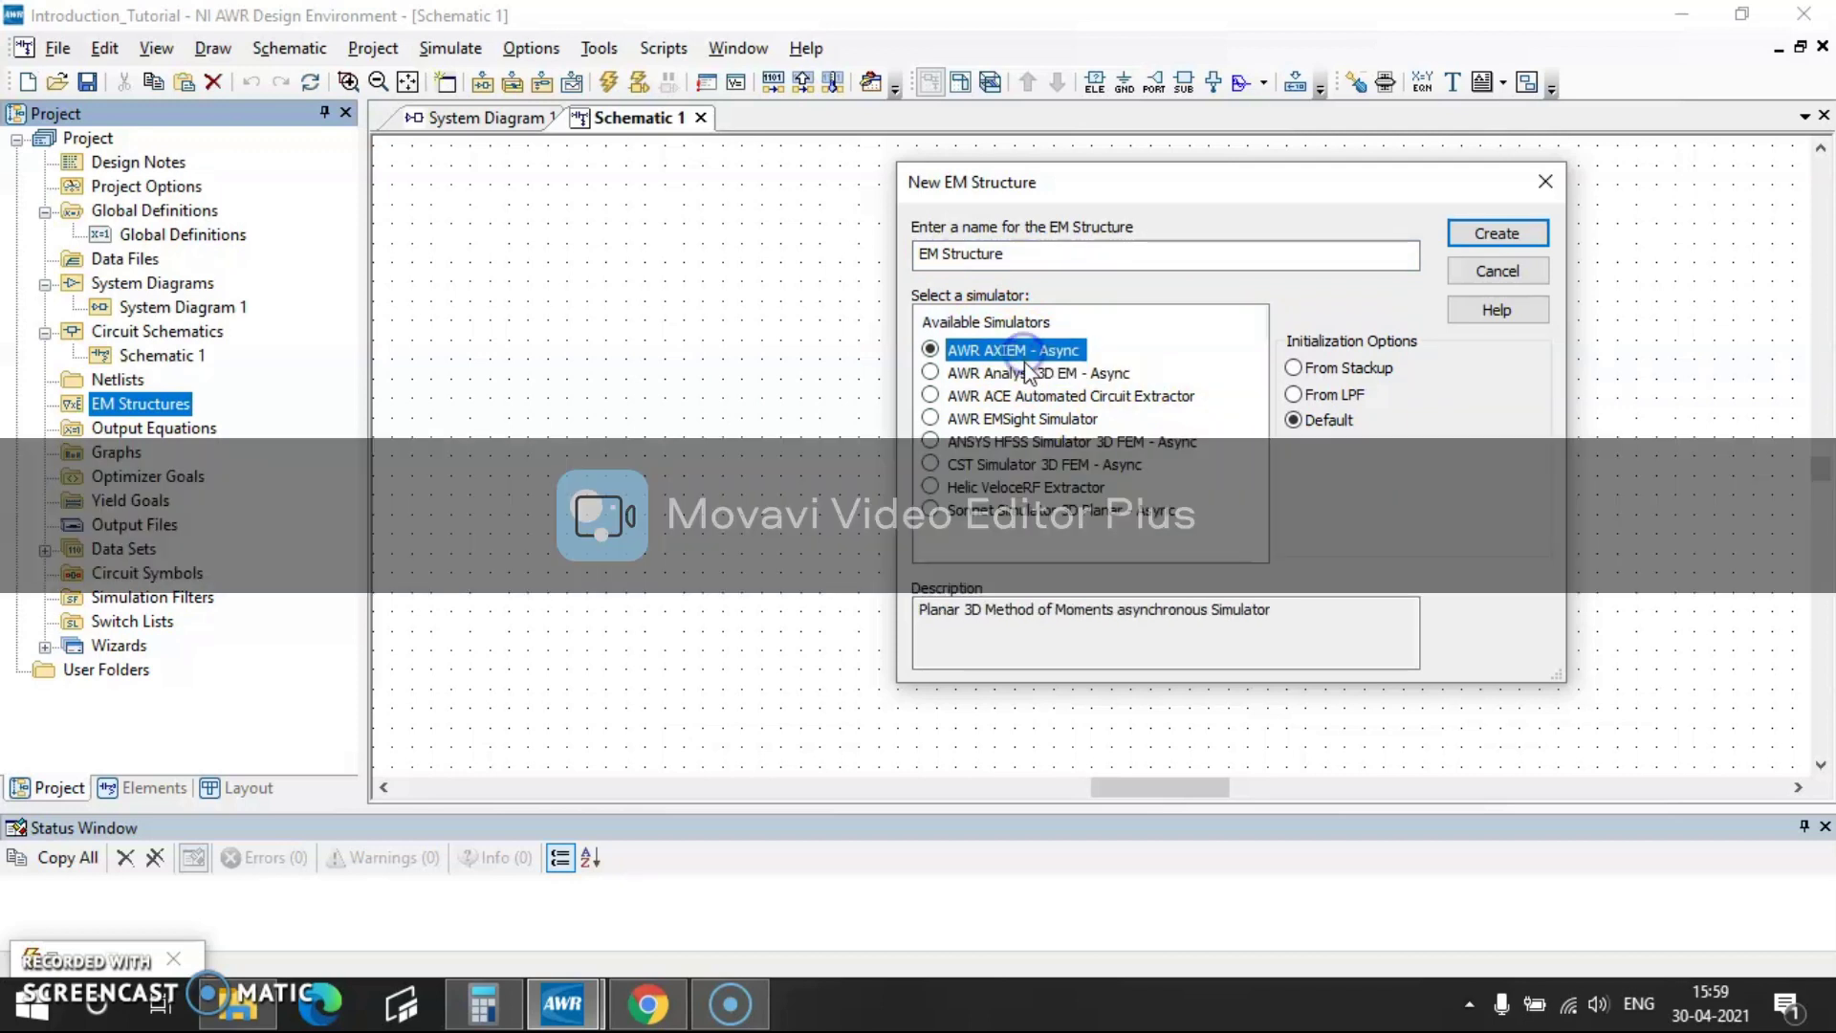
click(1032, 375)
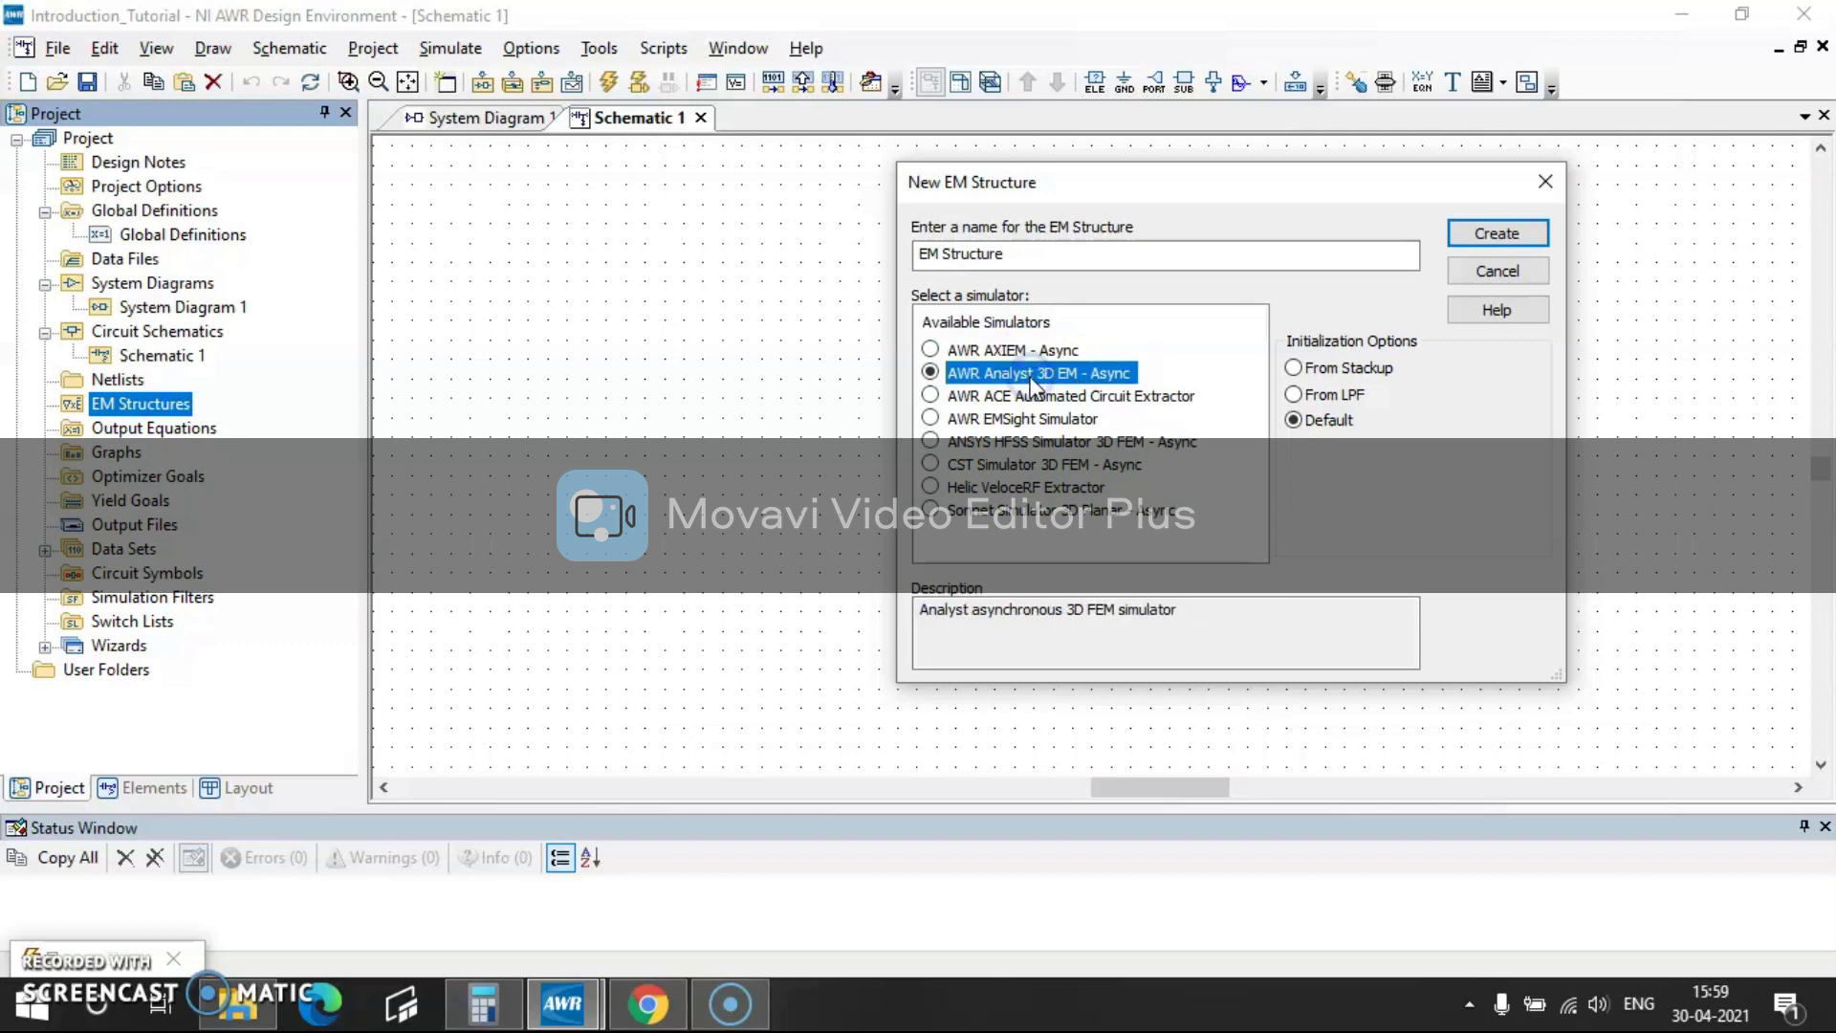
click(1011, 349)
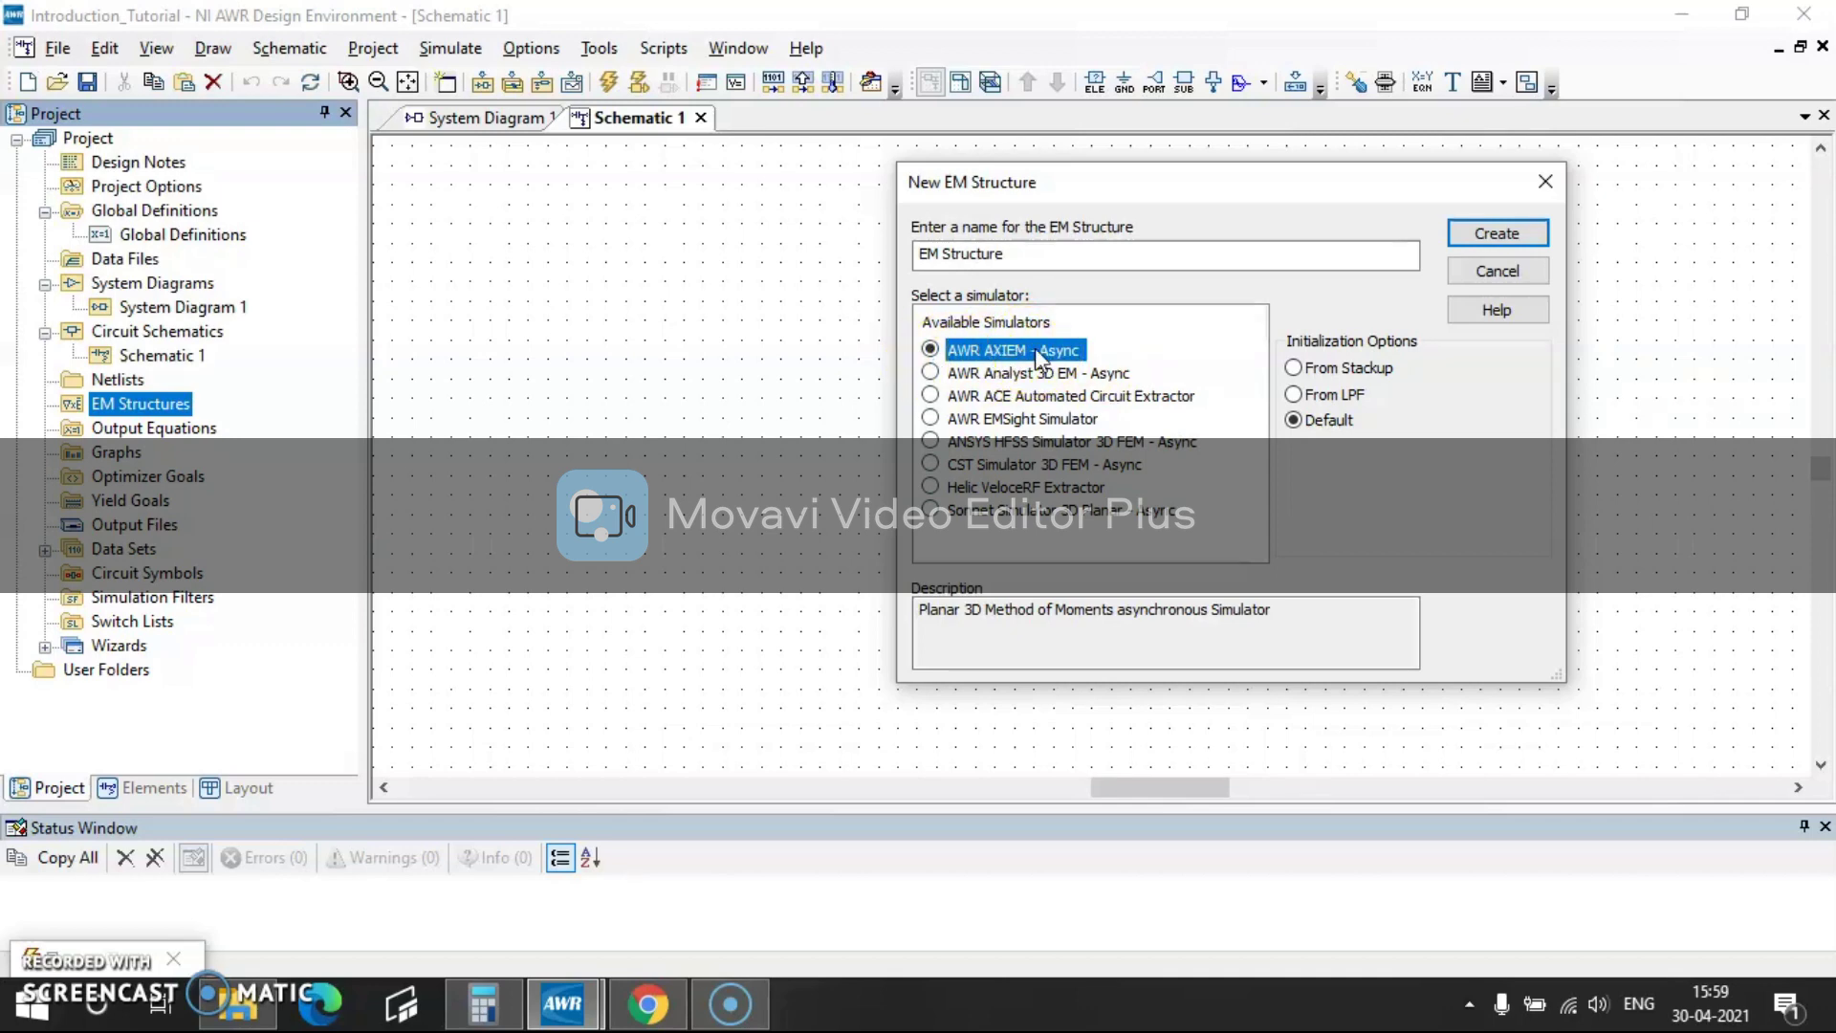
click(1501, 234)
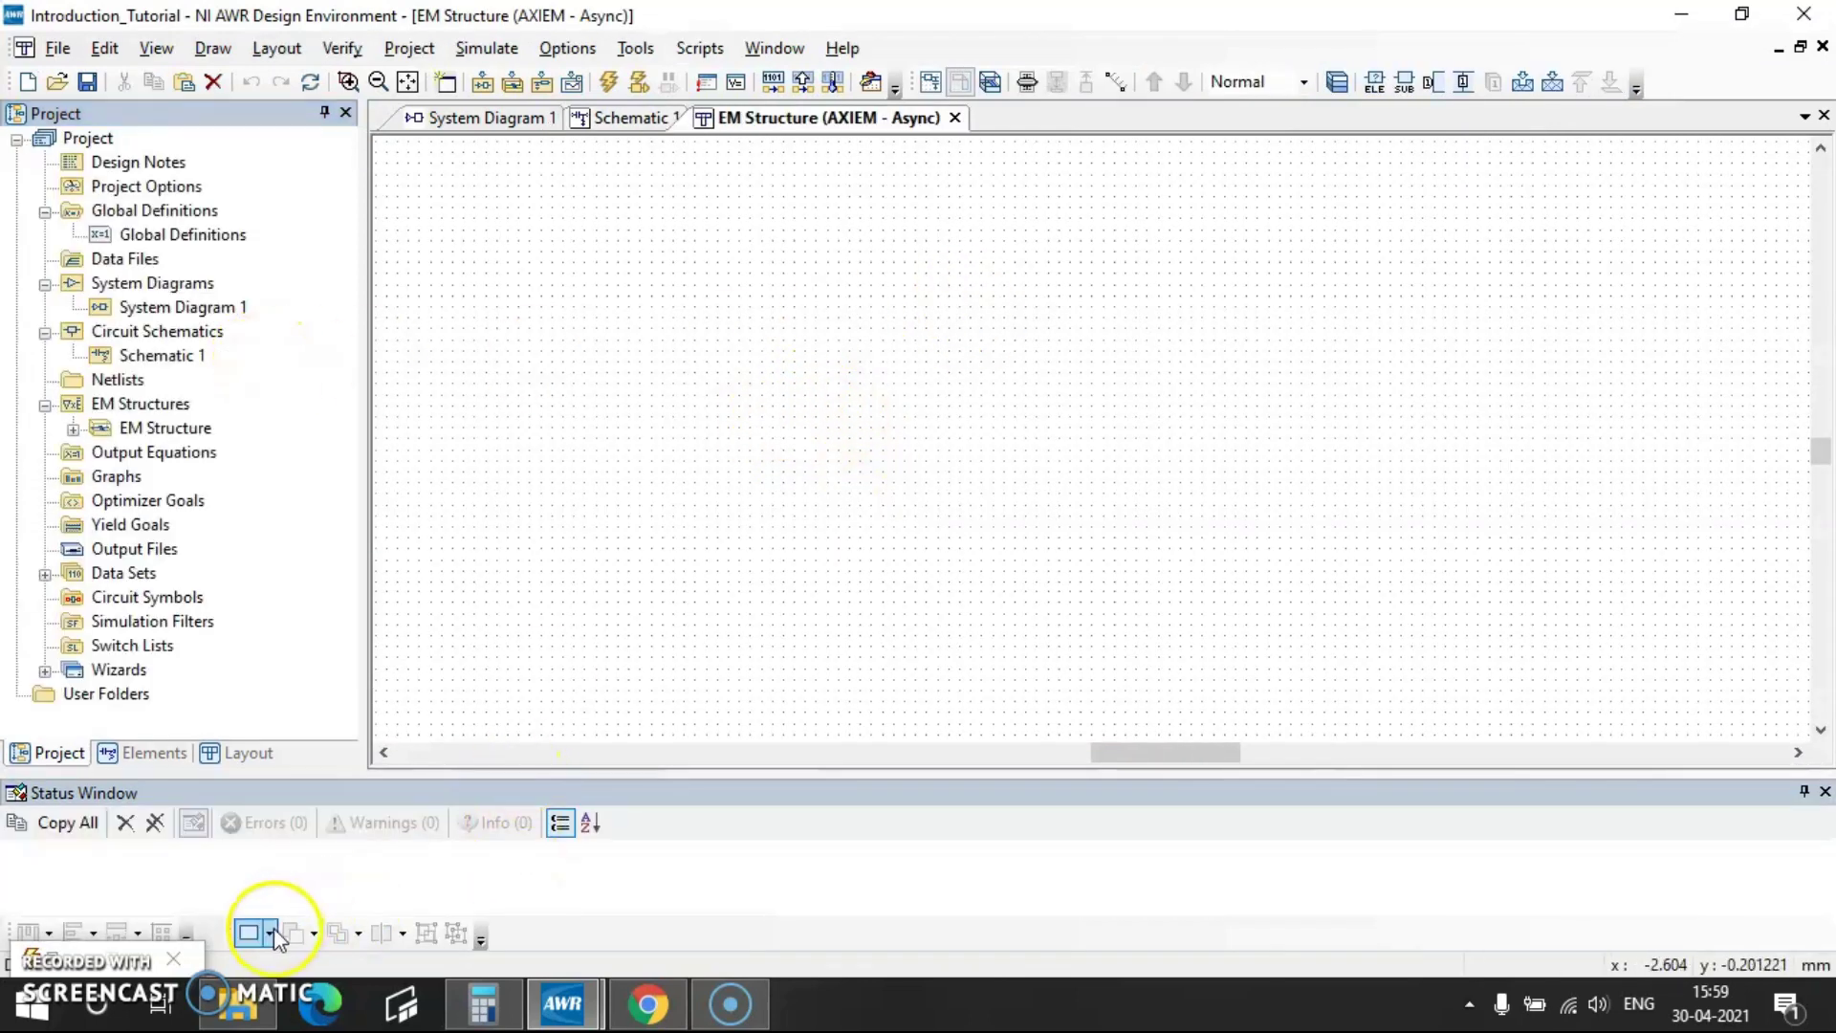
- Draw a rectangular conductor in the EM layout, then open Schematic 1 for editing
click(241, 941)
mouse_move(894, 262)
mouse_down()
mouse_move(1269, 469)
mouse_move(1311, 525)
mouse_up()
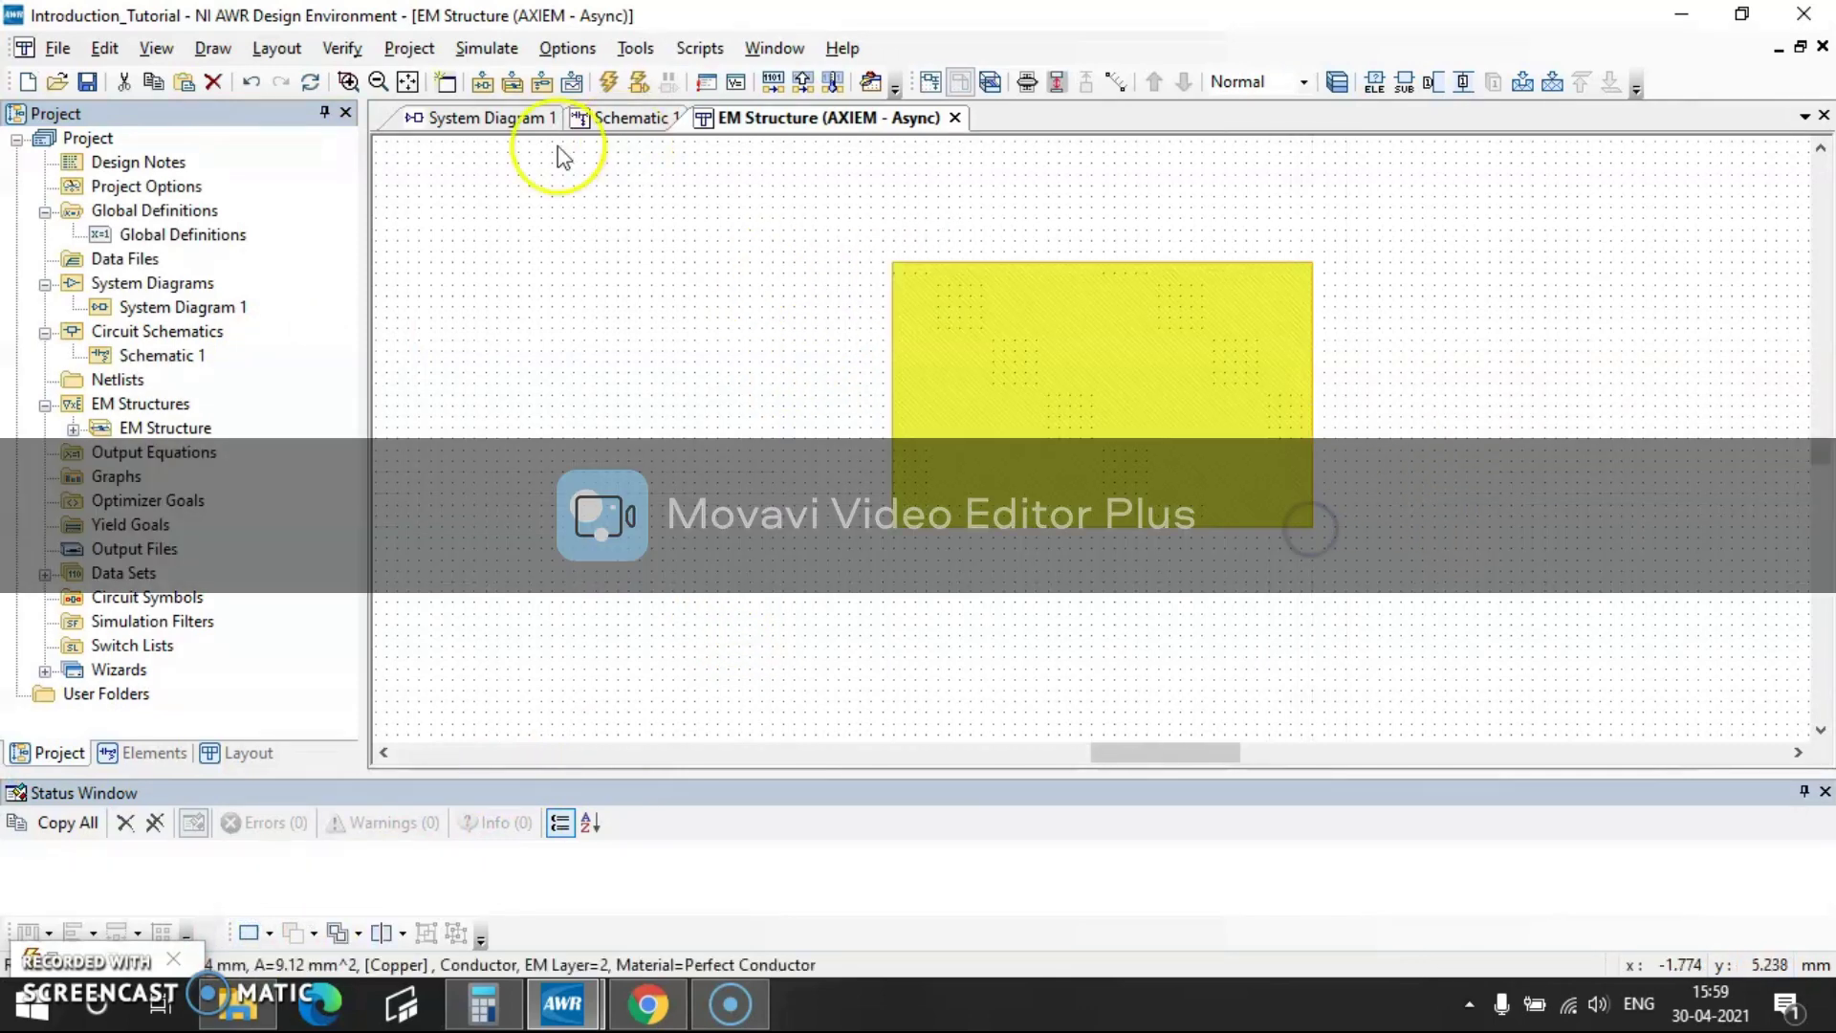
click(214, 50)
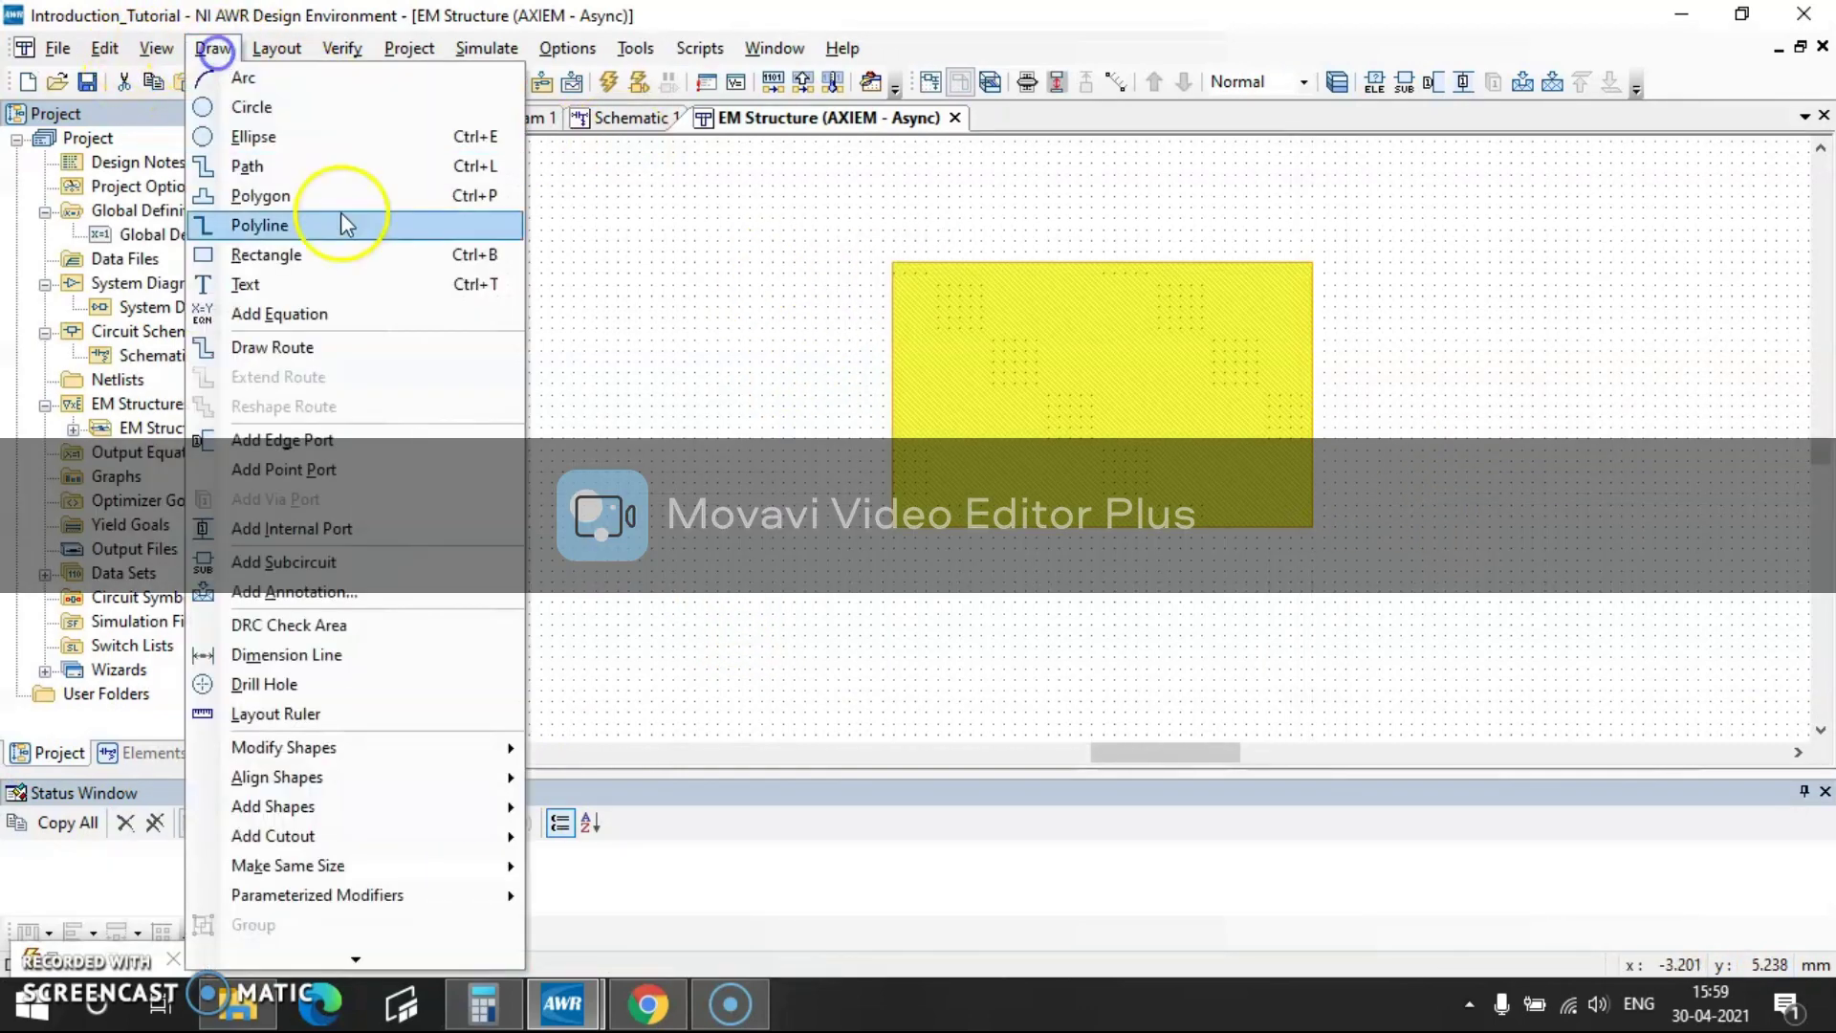
click(831, 439)
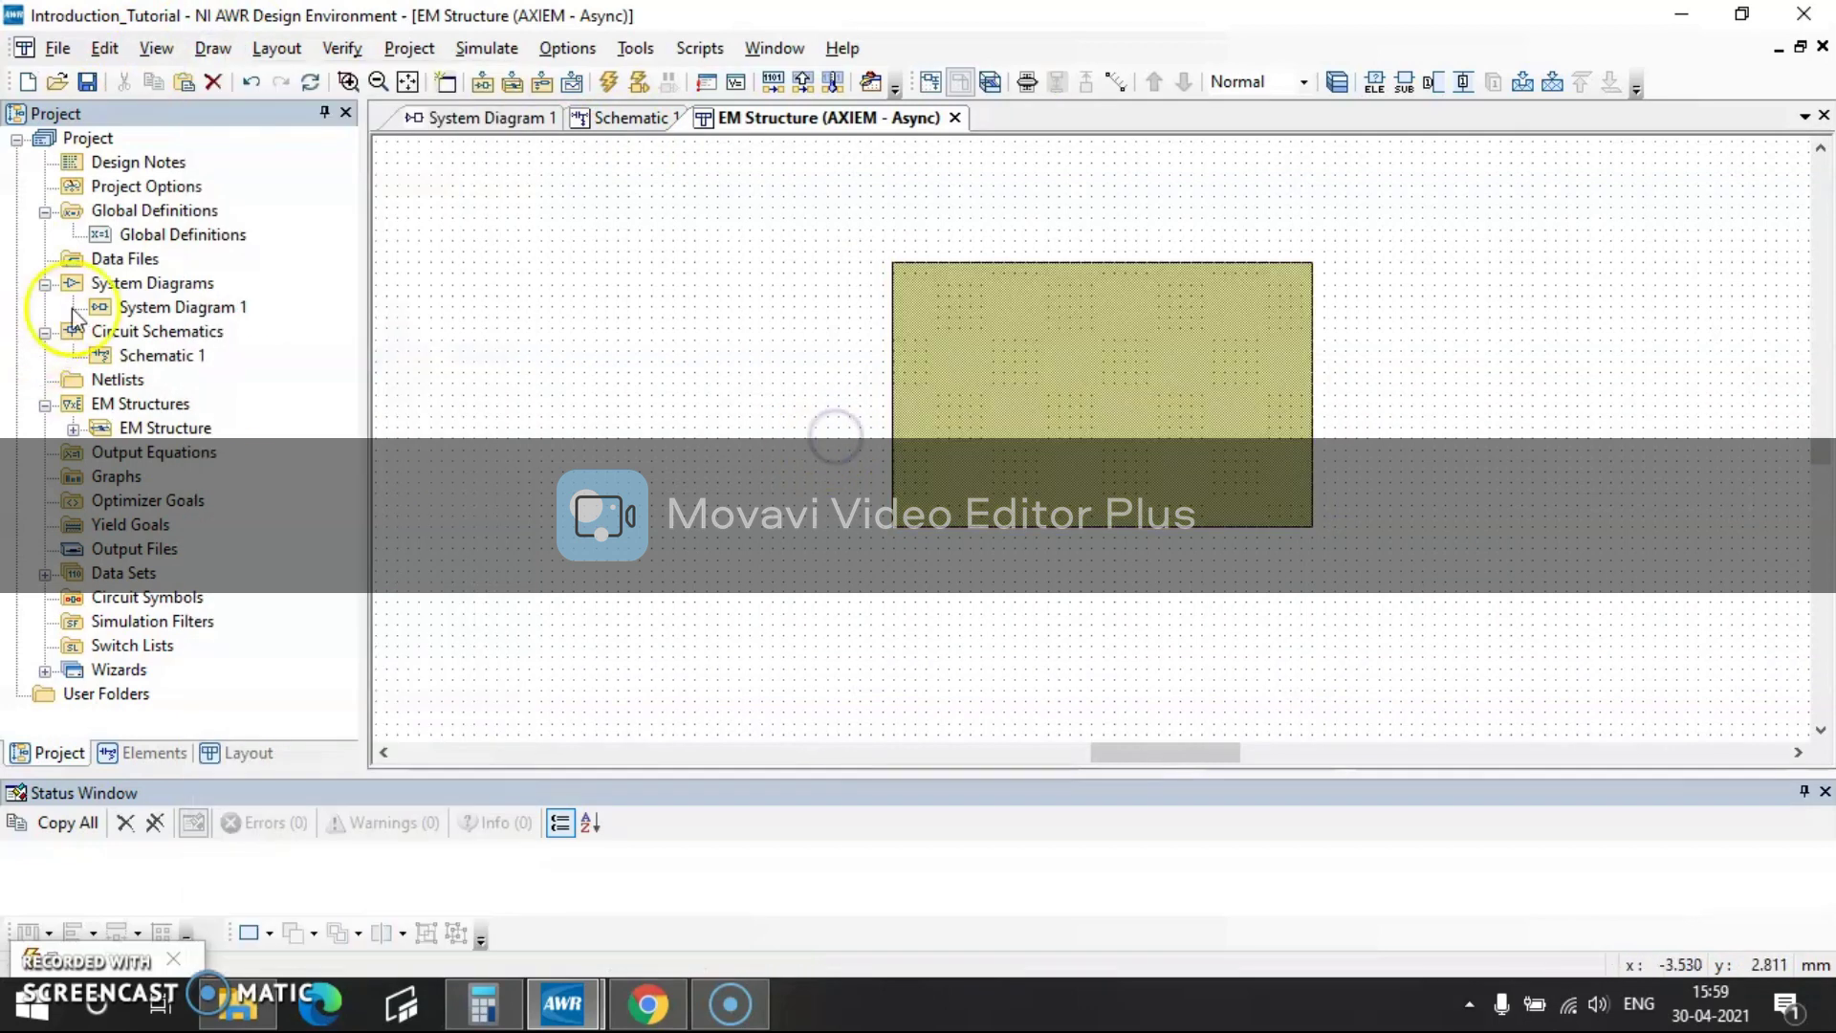
click(182, 336)
double_click(163, 355)
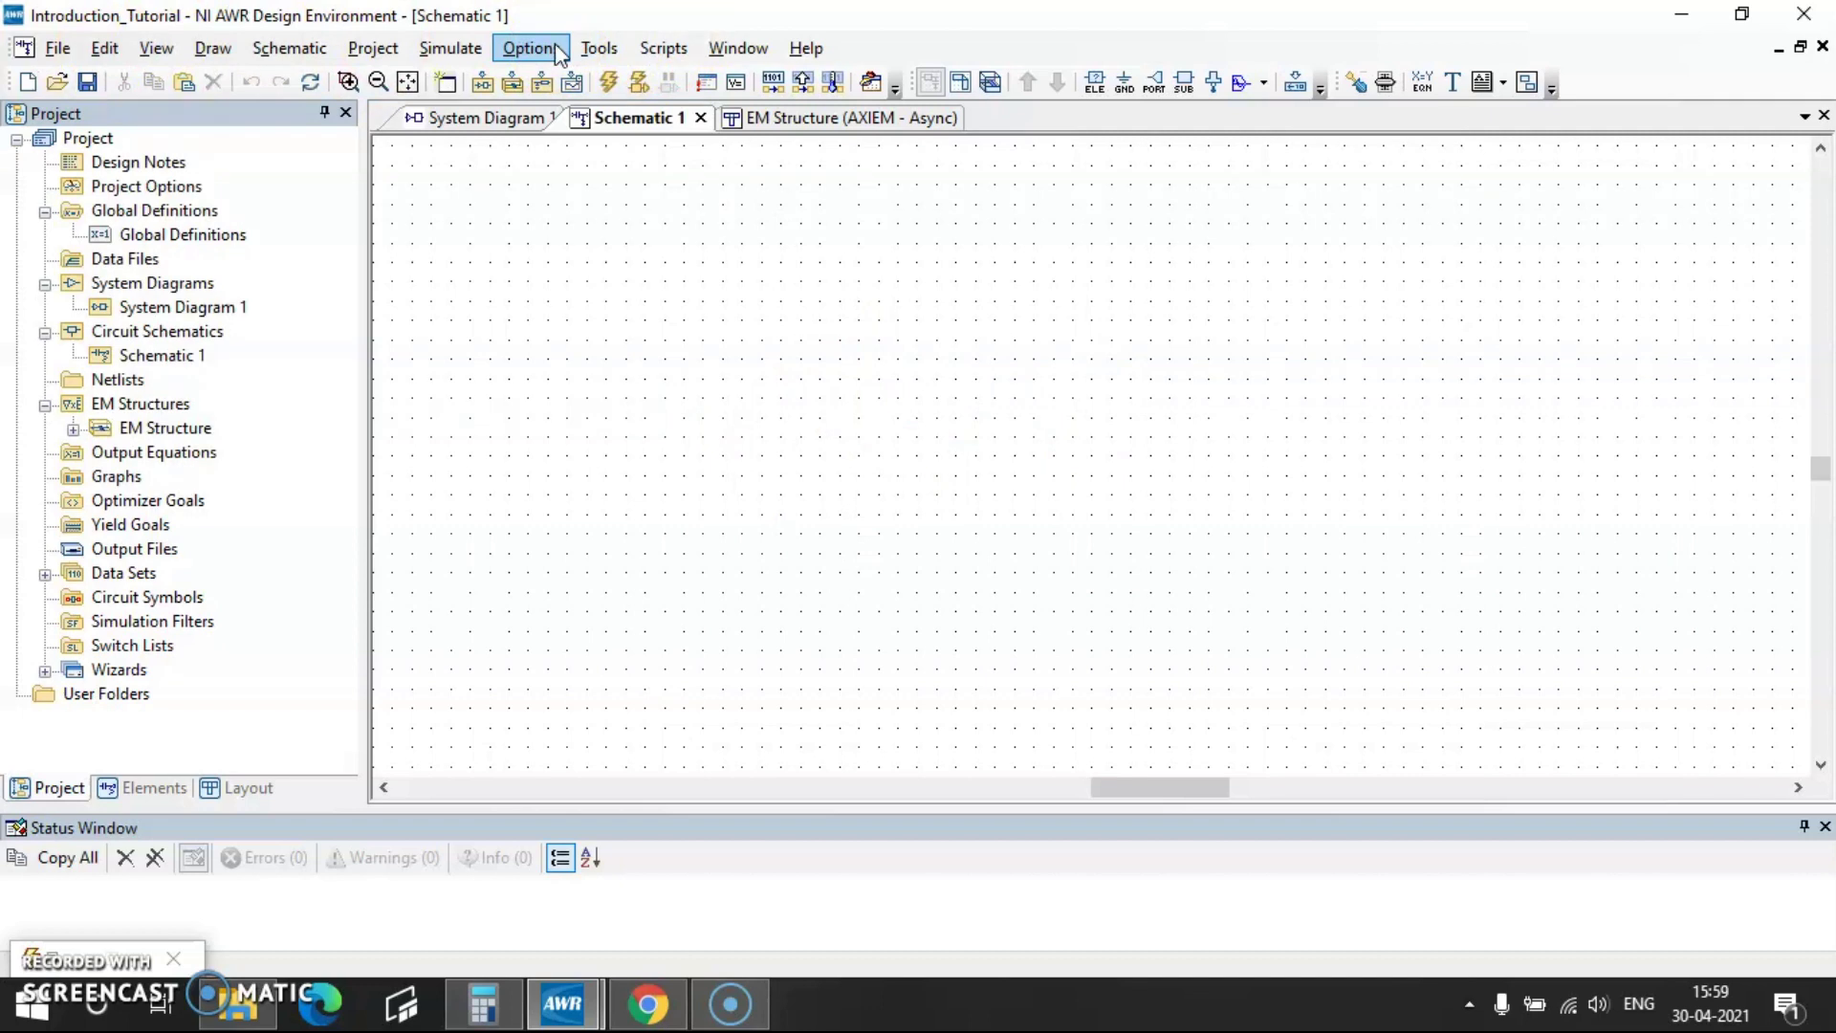
- Set the project frequency sweep to 1–10 GHz in 0.1 GHz steps and apply it
click(555, 43)
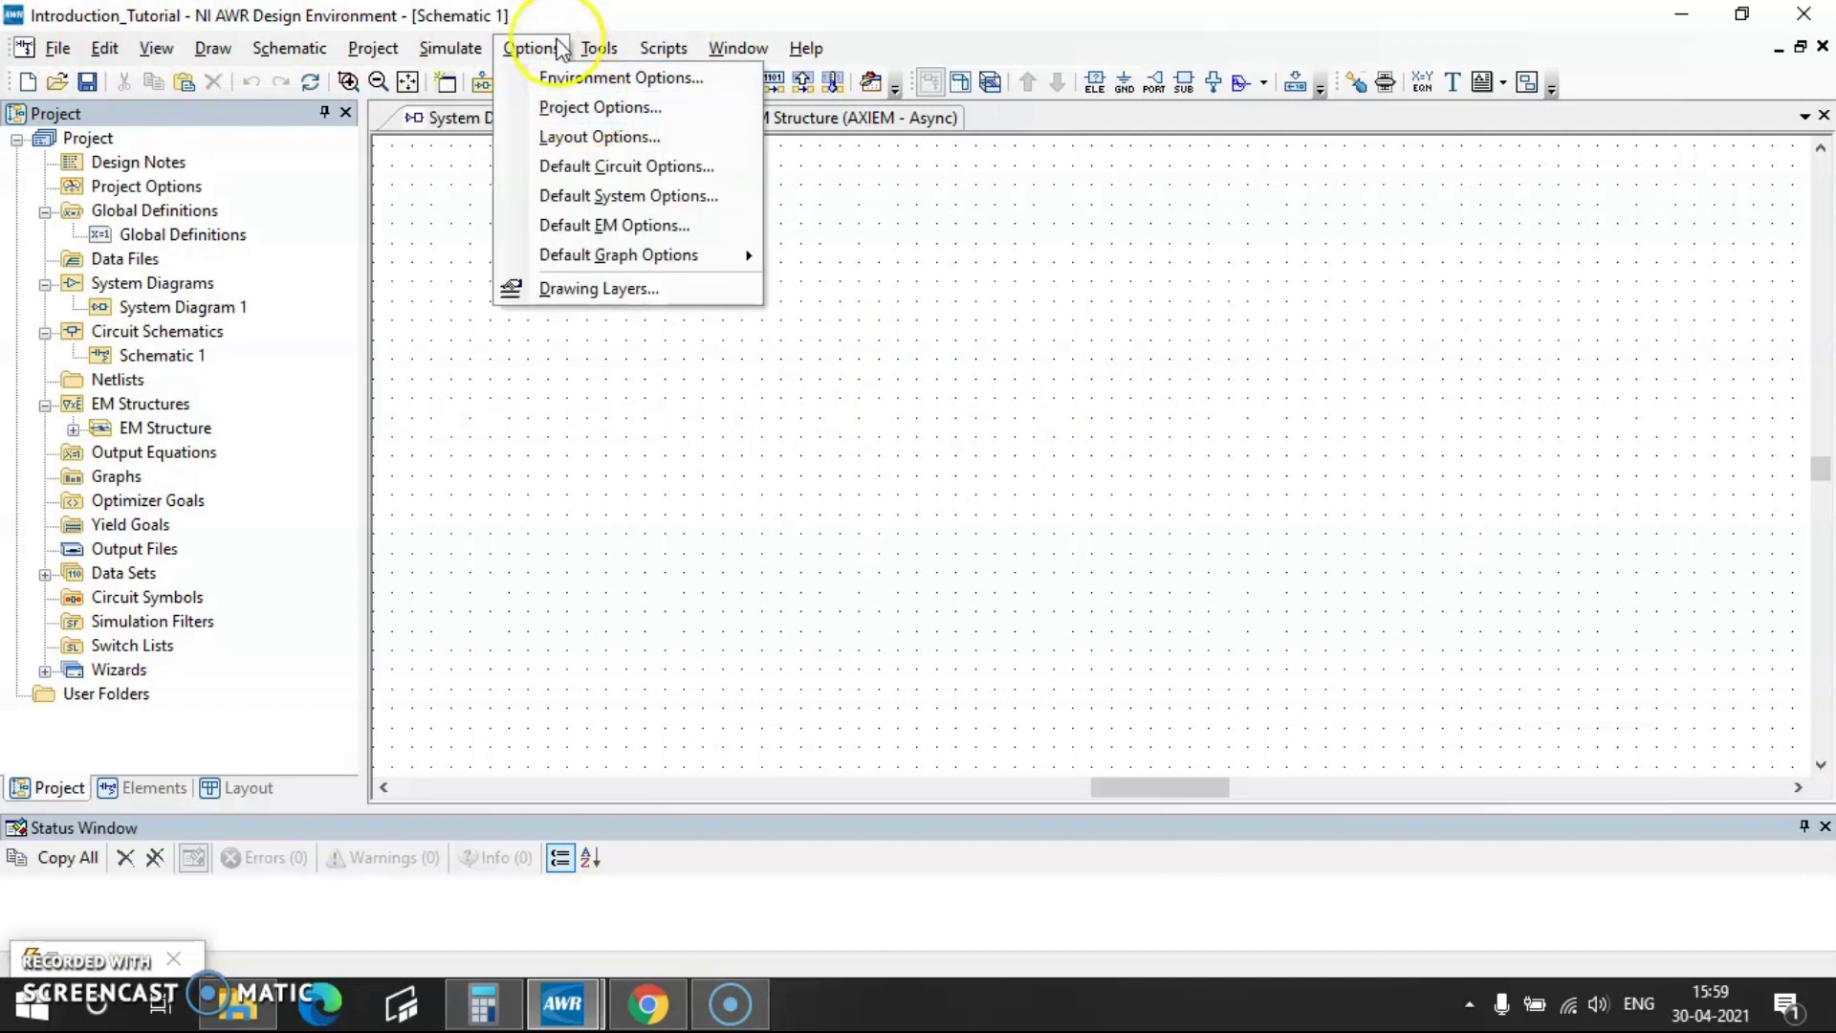
click(574, 111)
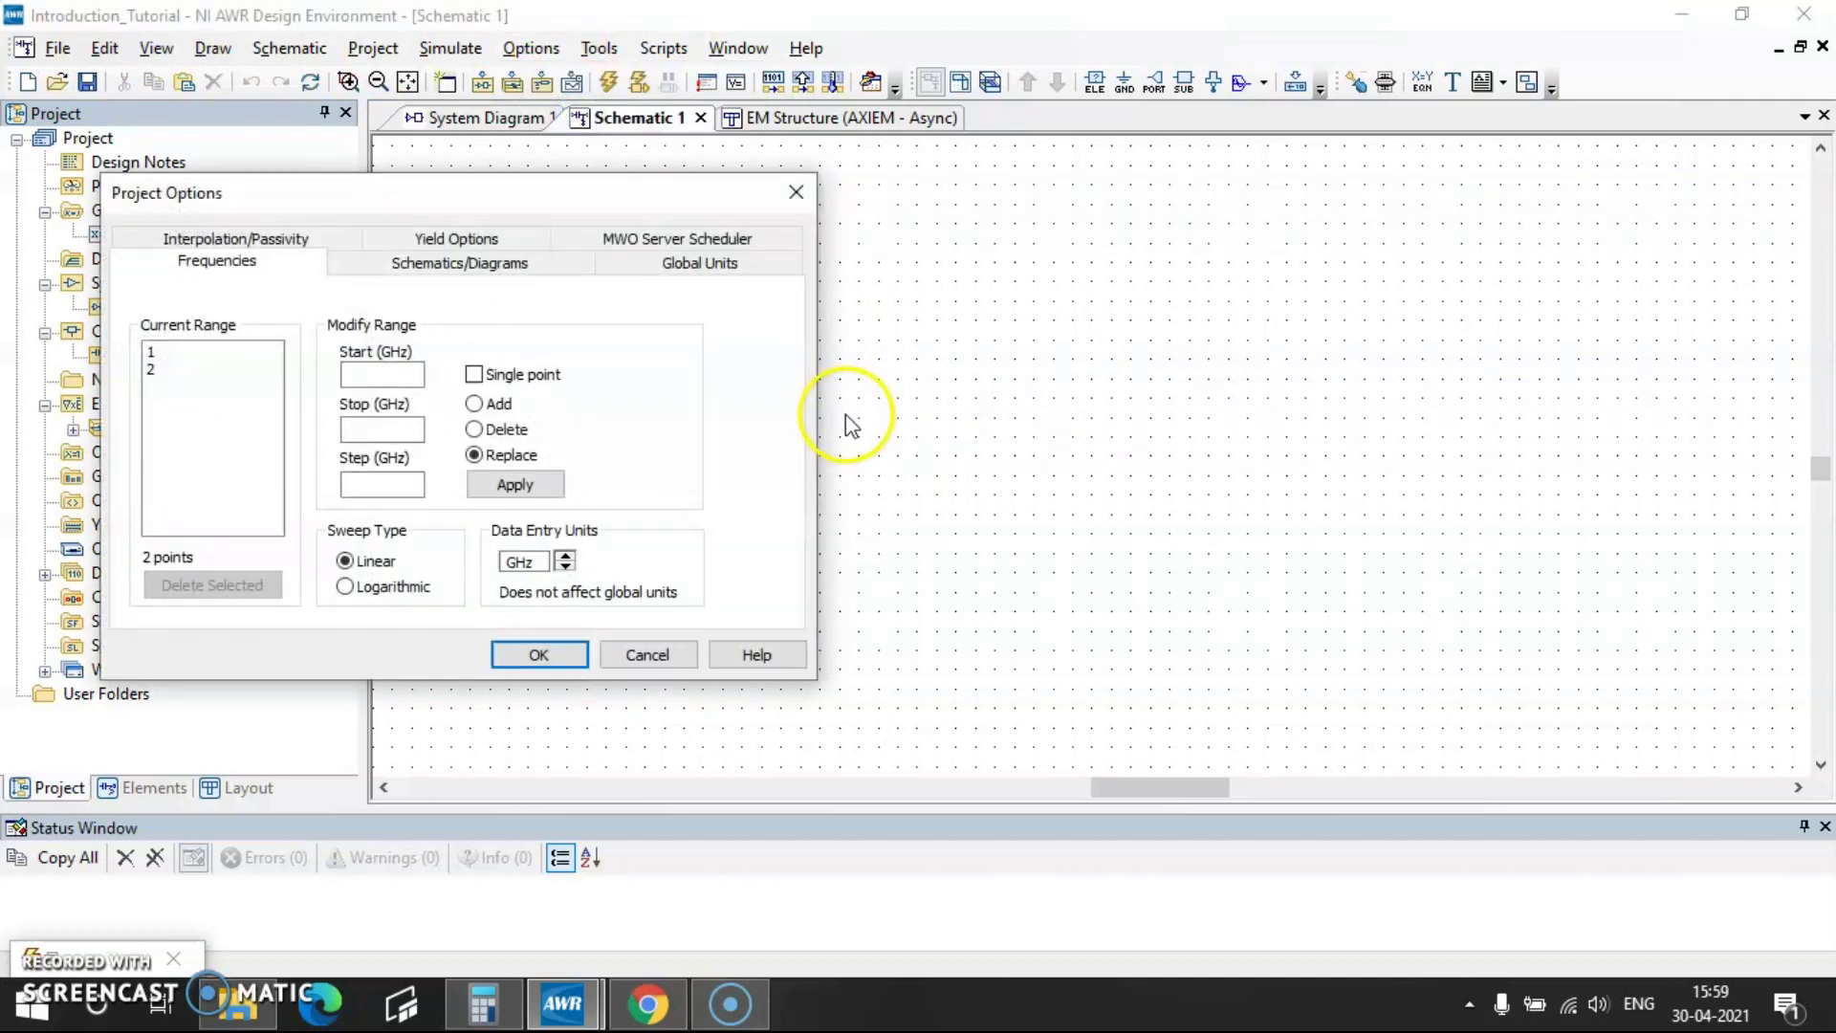
click(373, 374)
text(1)
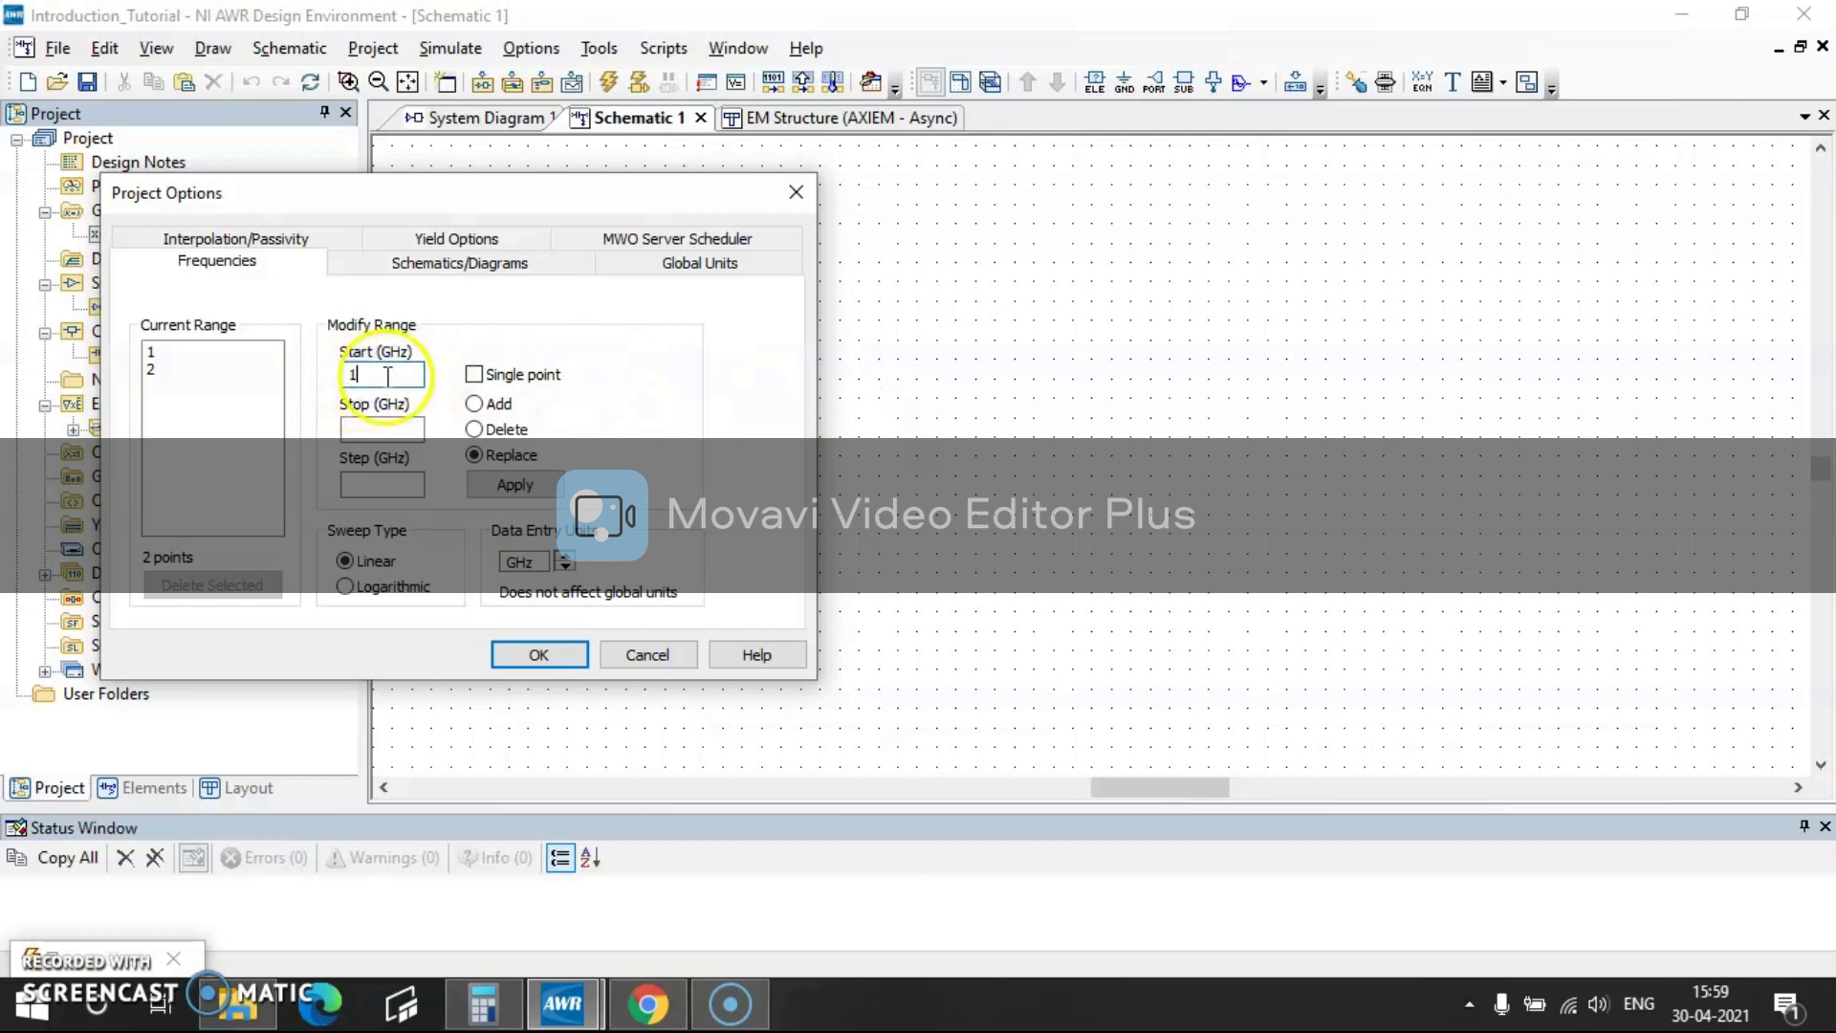
click(397, 427)
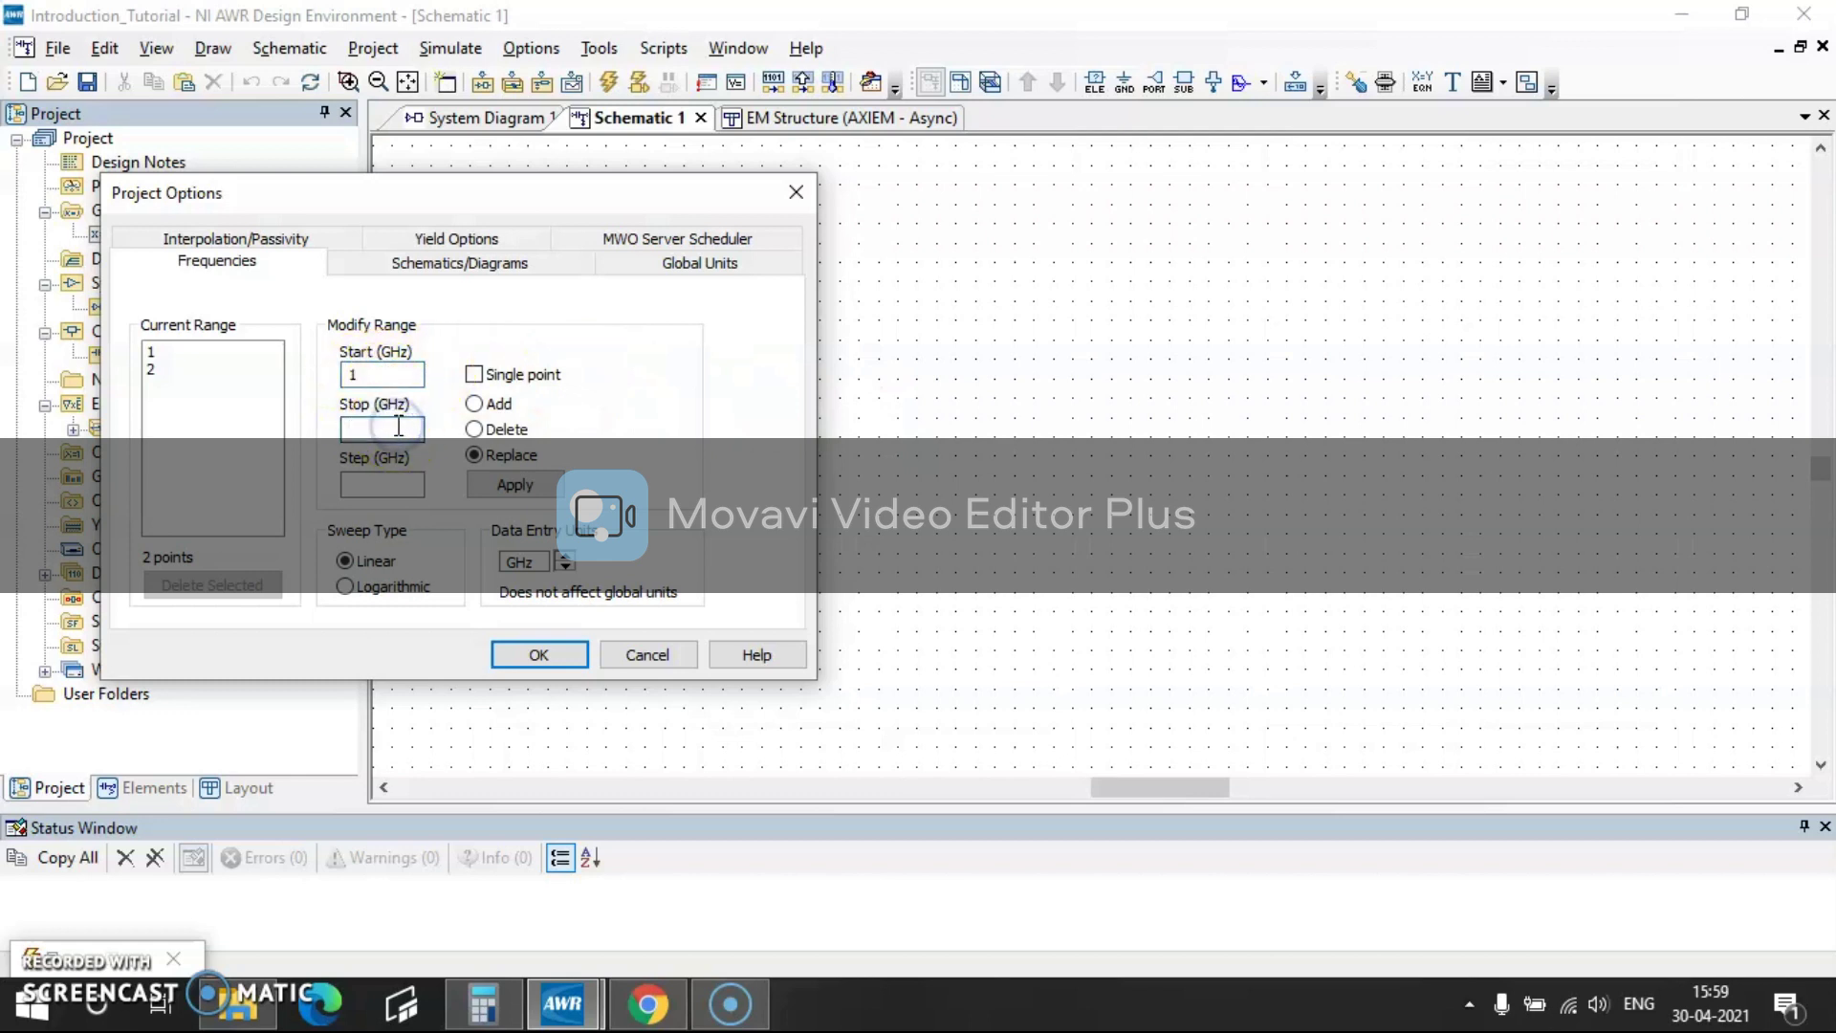
text(10)
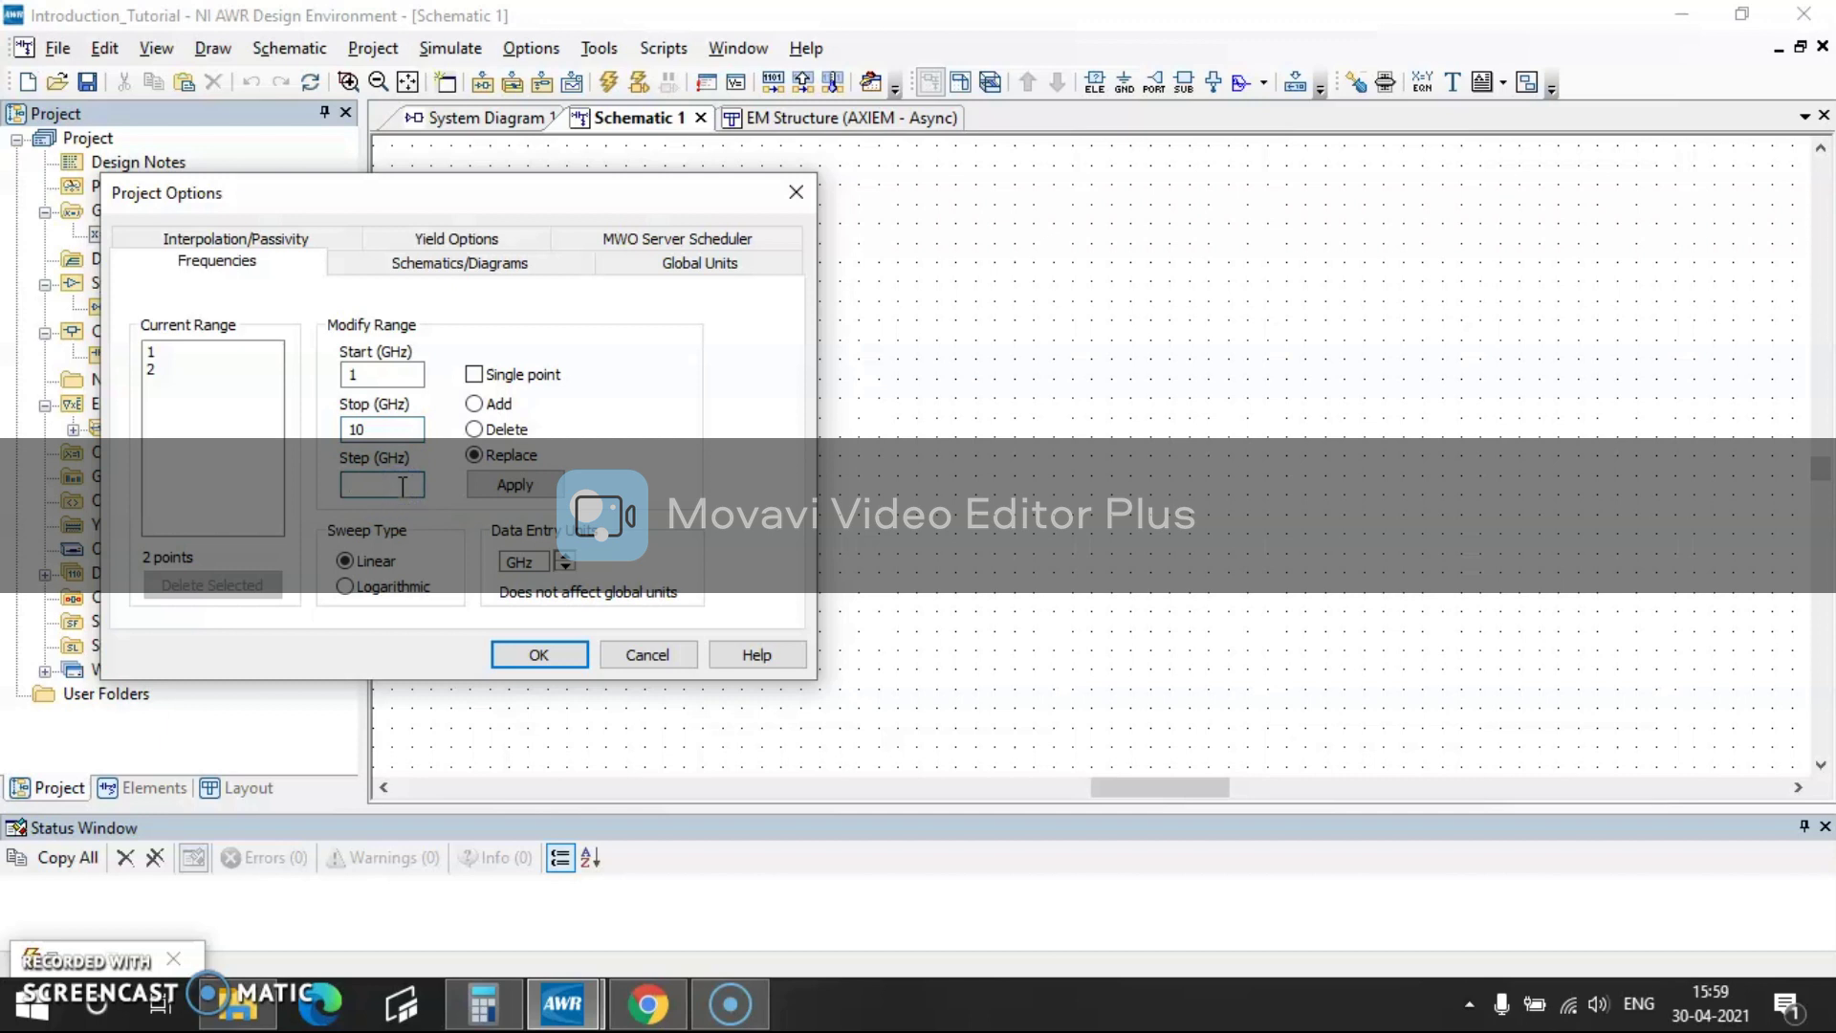
text(0.1)
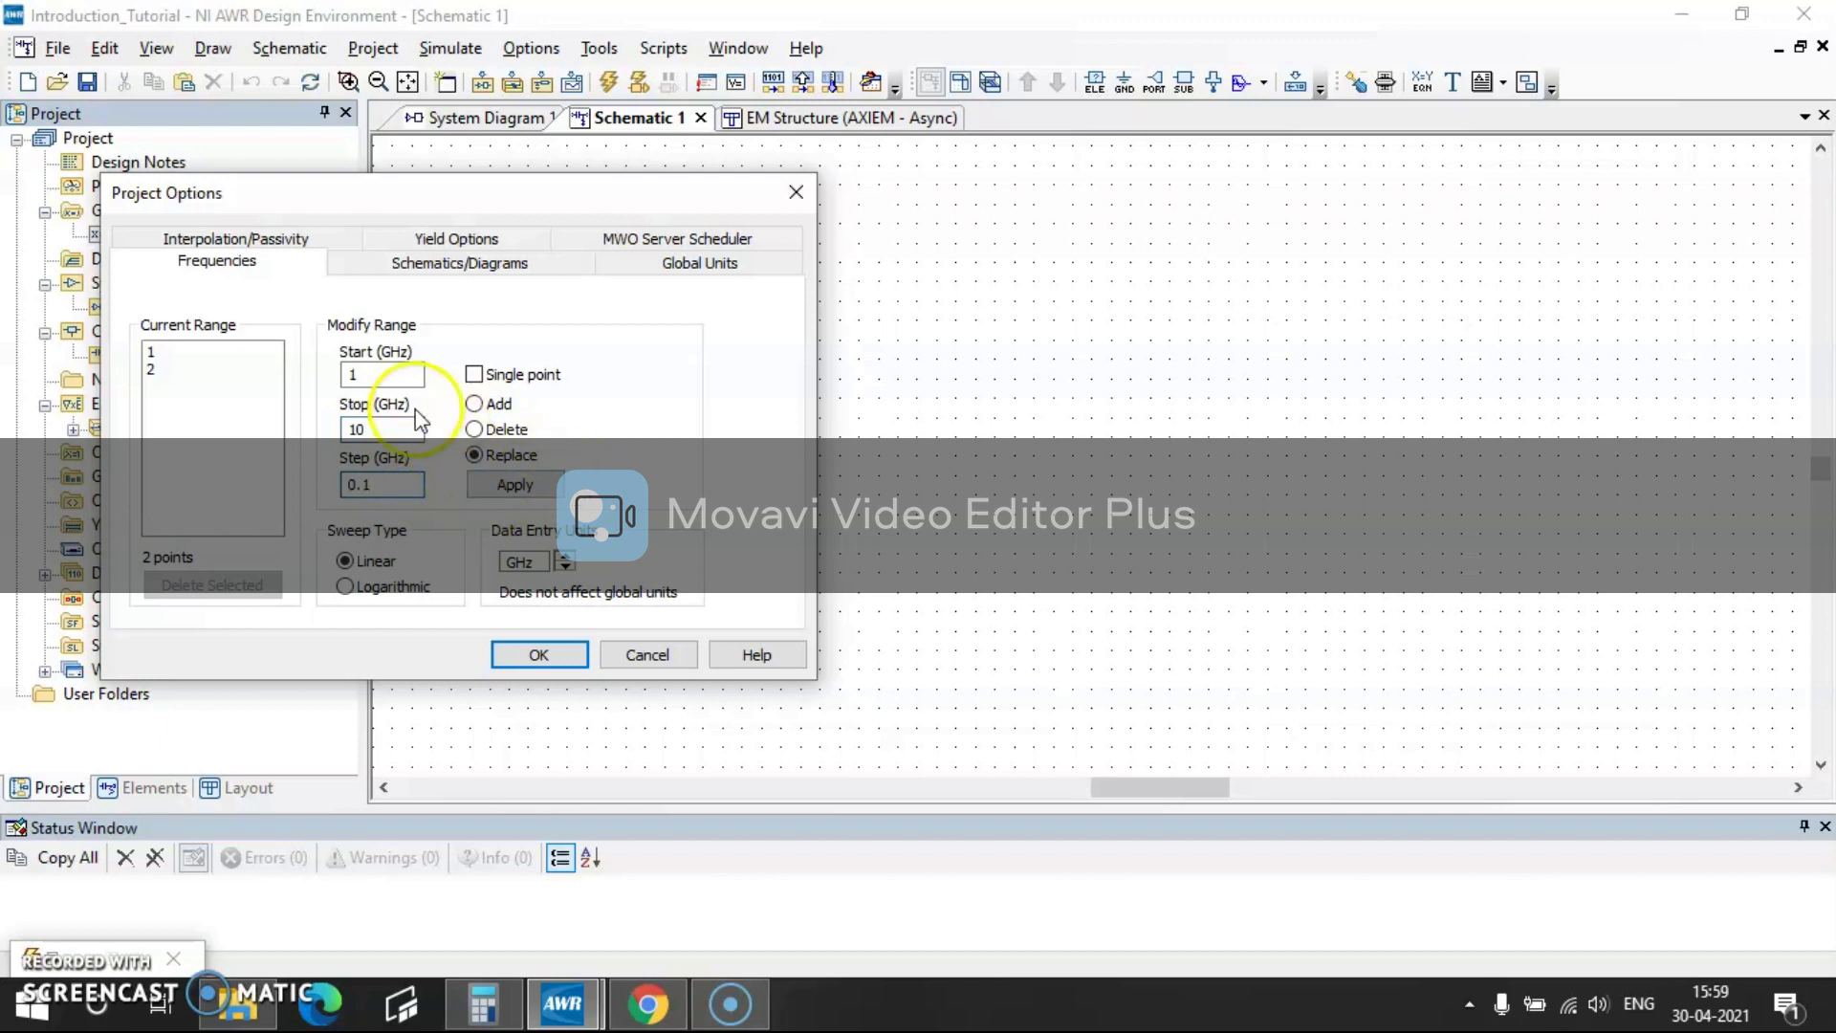
click(547, 486)
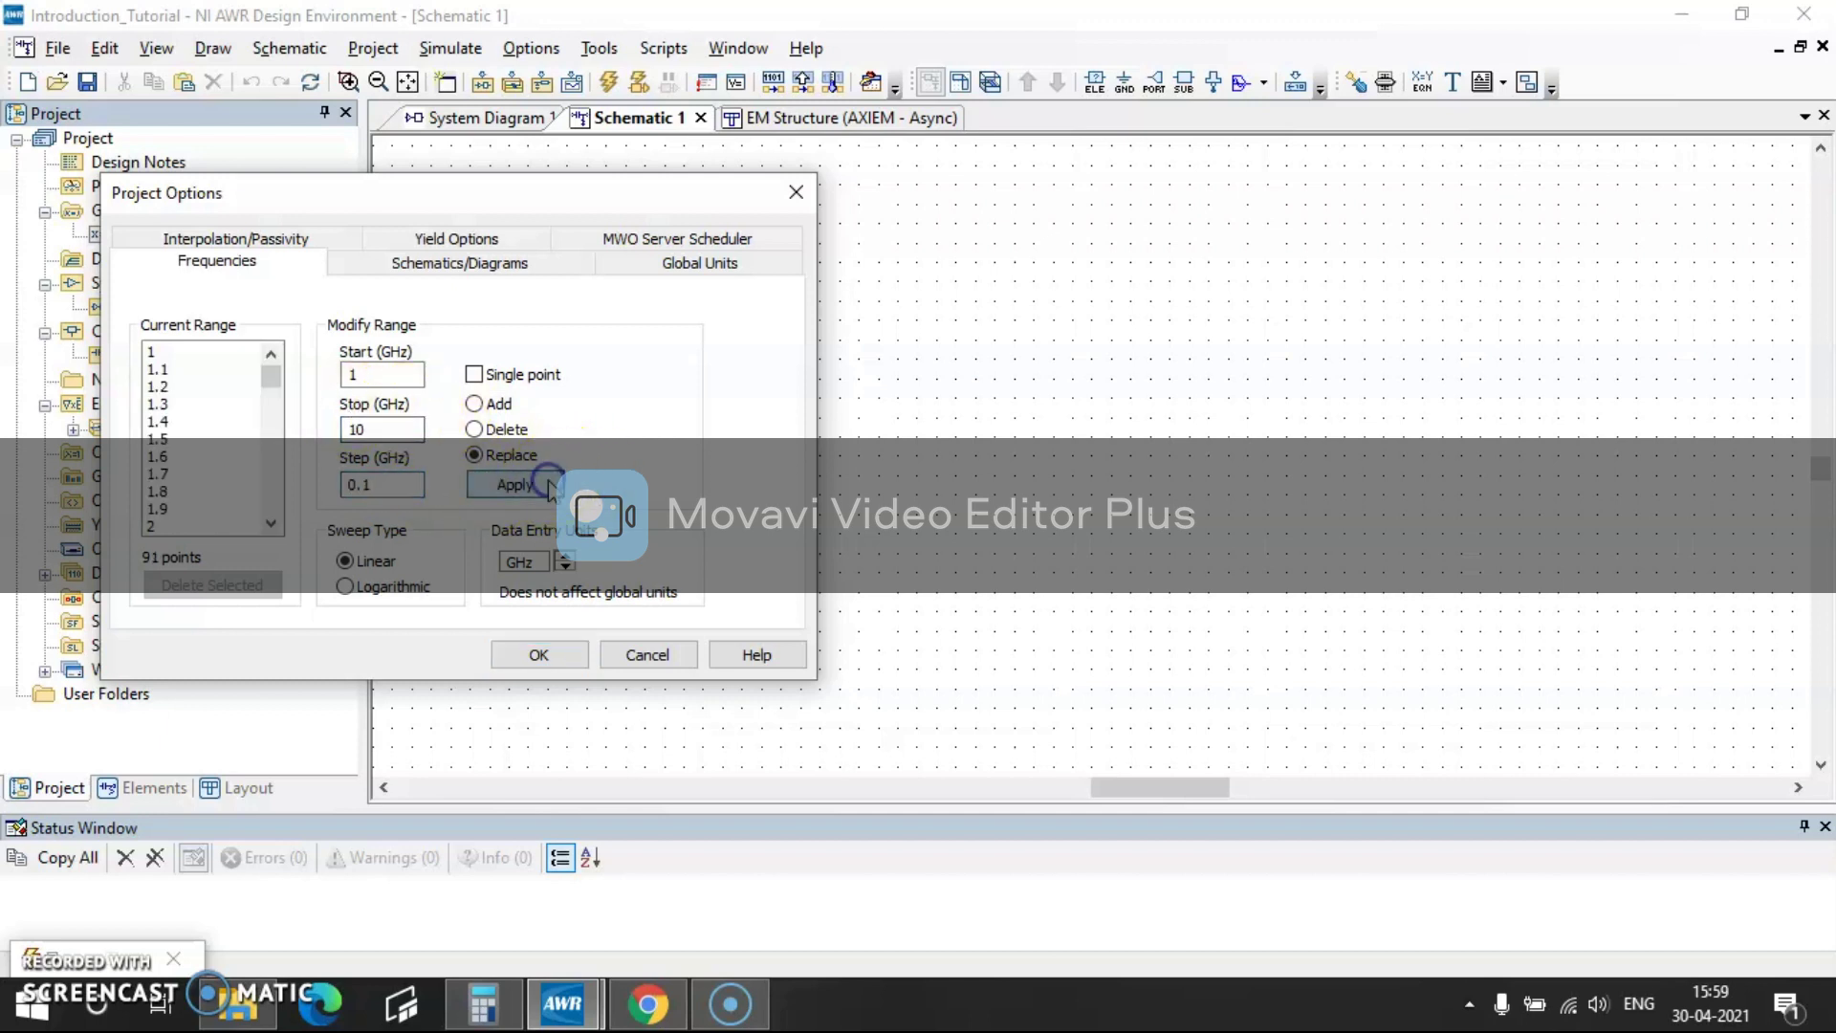
- Change the global frequency unit from MHz to GHz and confirm the project options
click(679, 270)
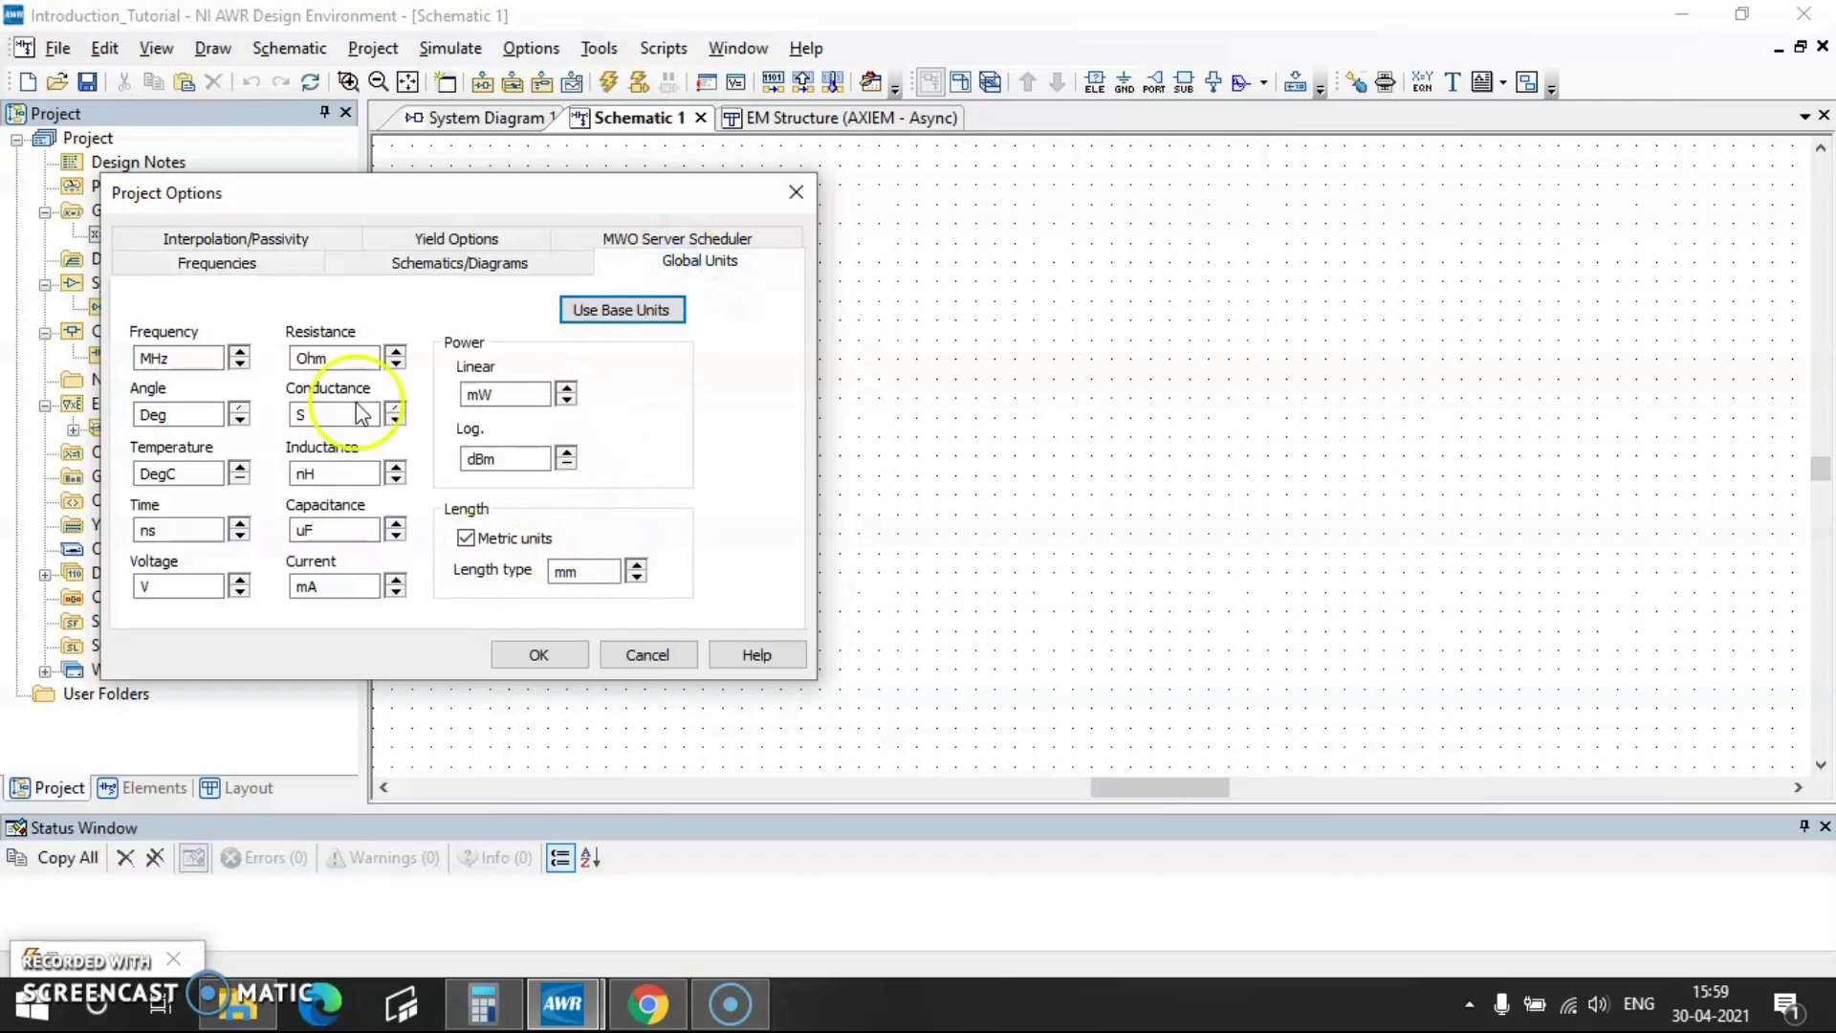
click(241, 351)
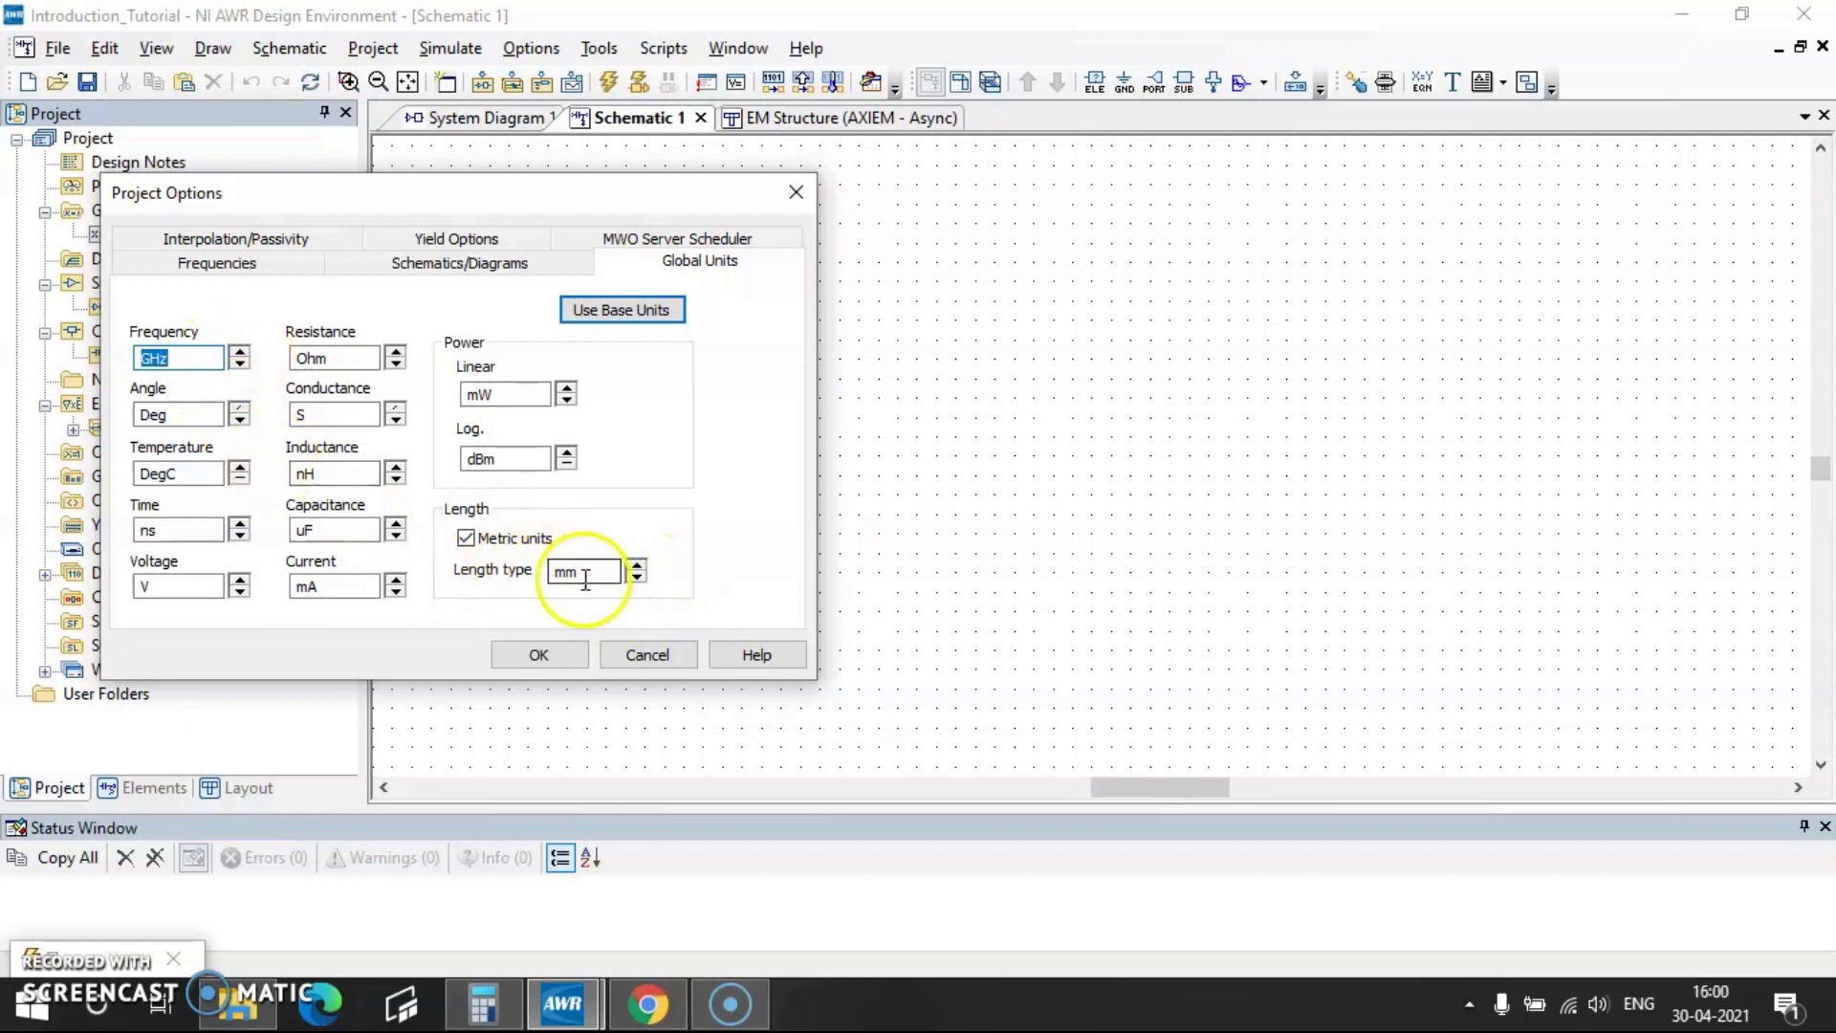
drag(585, 579, 539, 578)
click(571, 659)
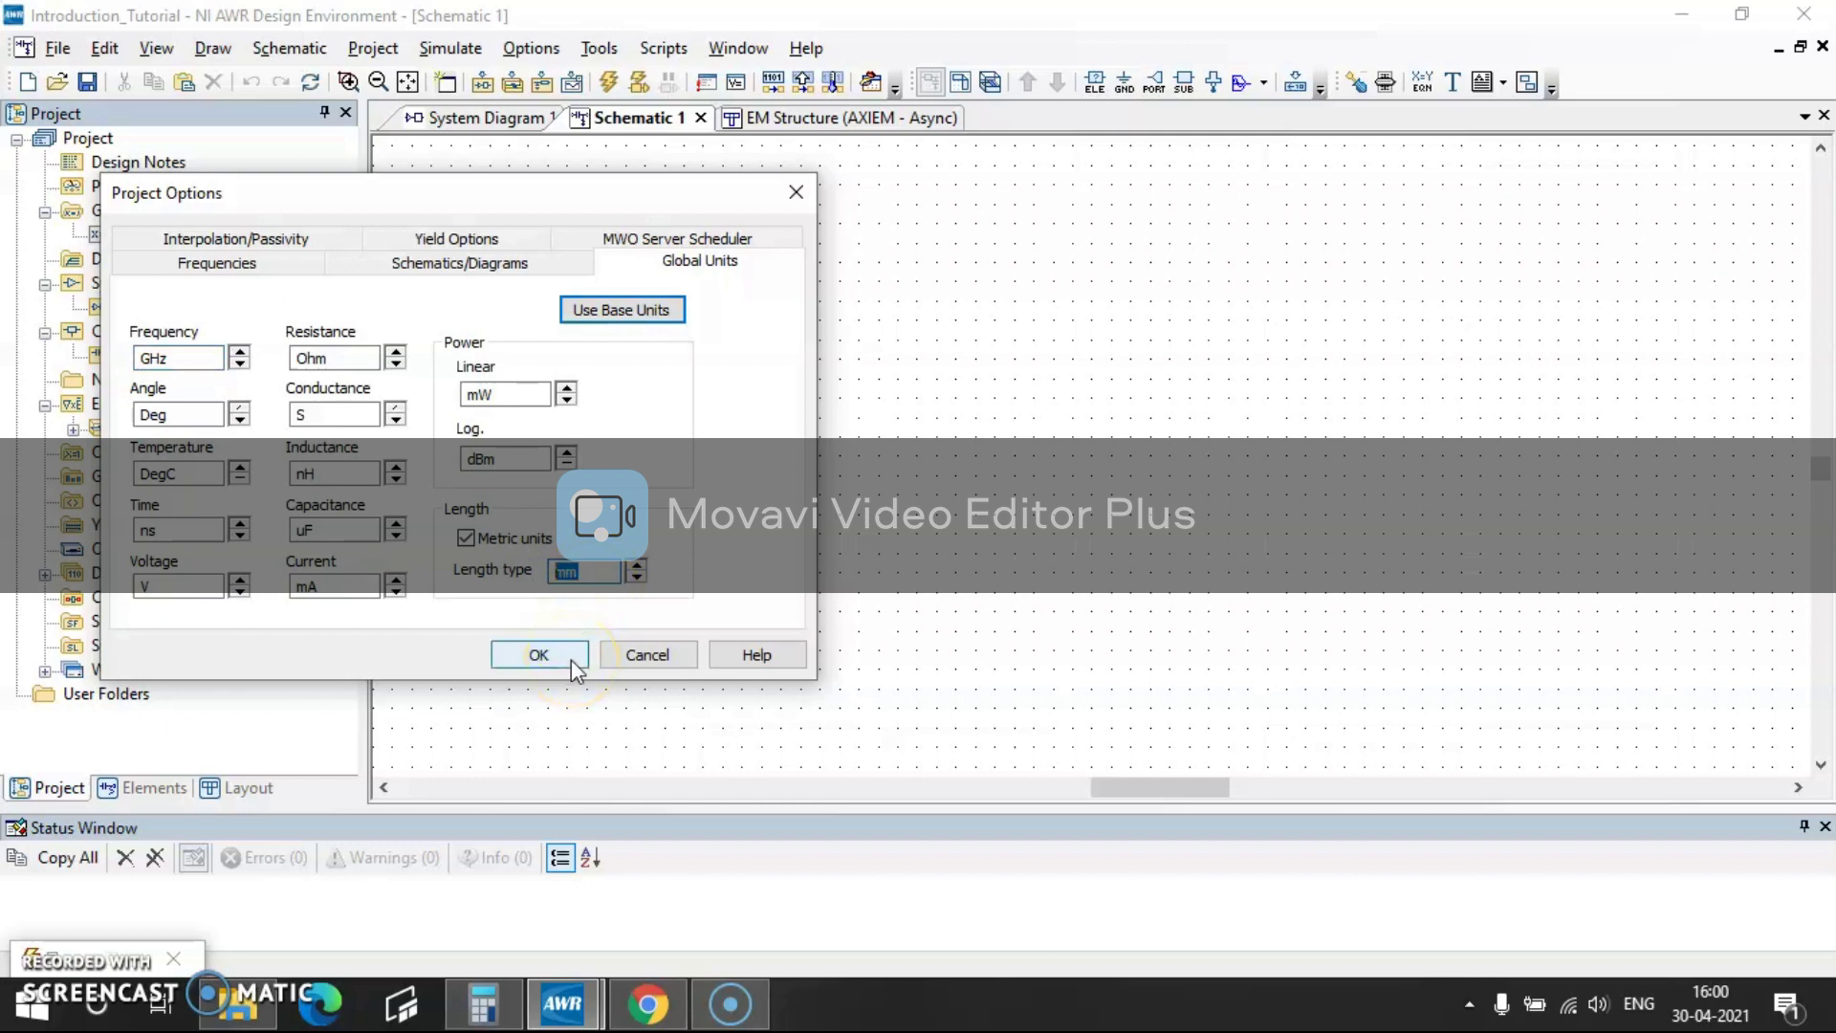
click(572, 660)
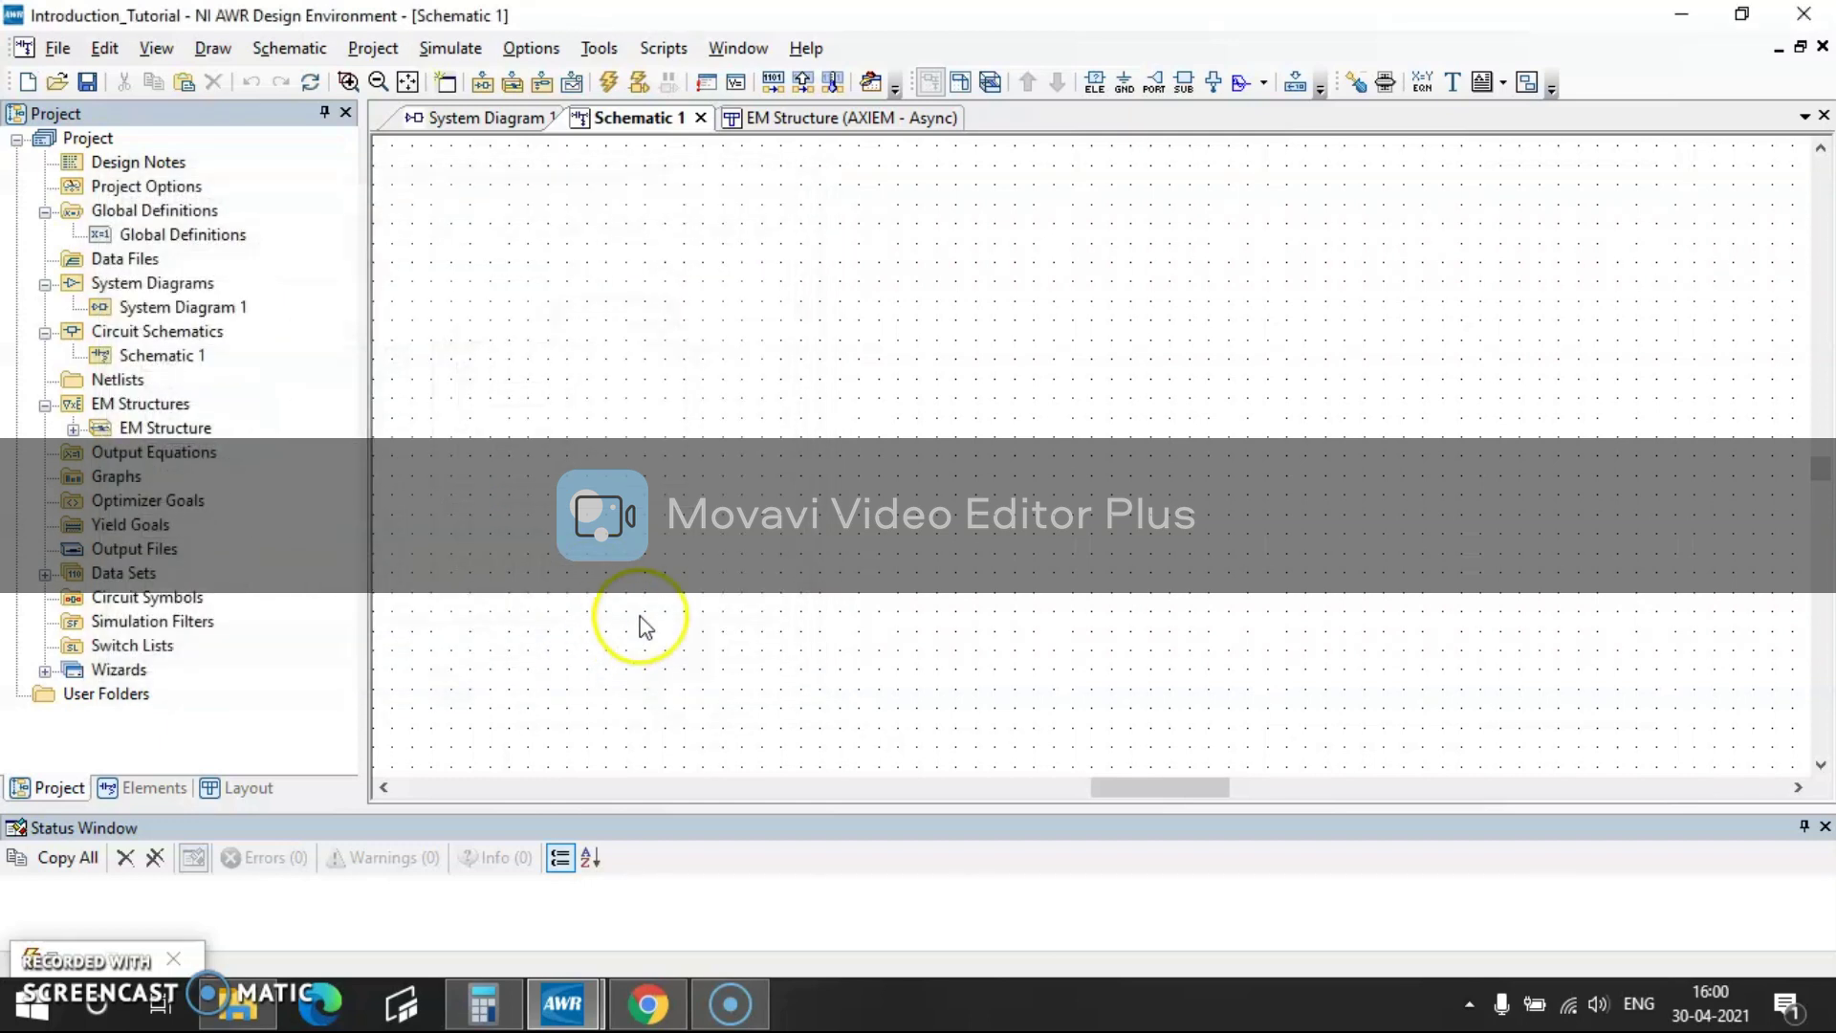
- Launch TXLine and set an RT/Duroid 5880 substrate with Er 2.2 and loss tangent 0.0009
click(596, 50)
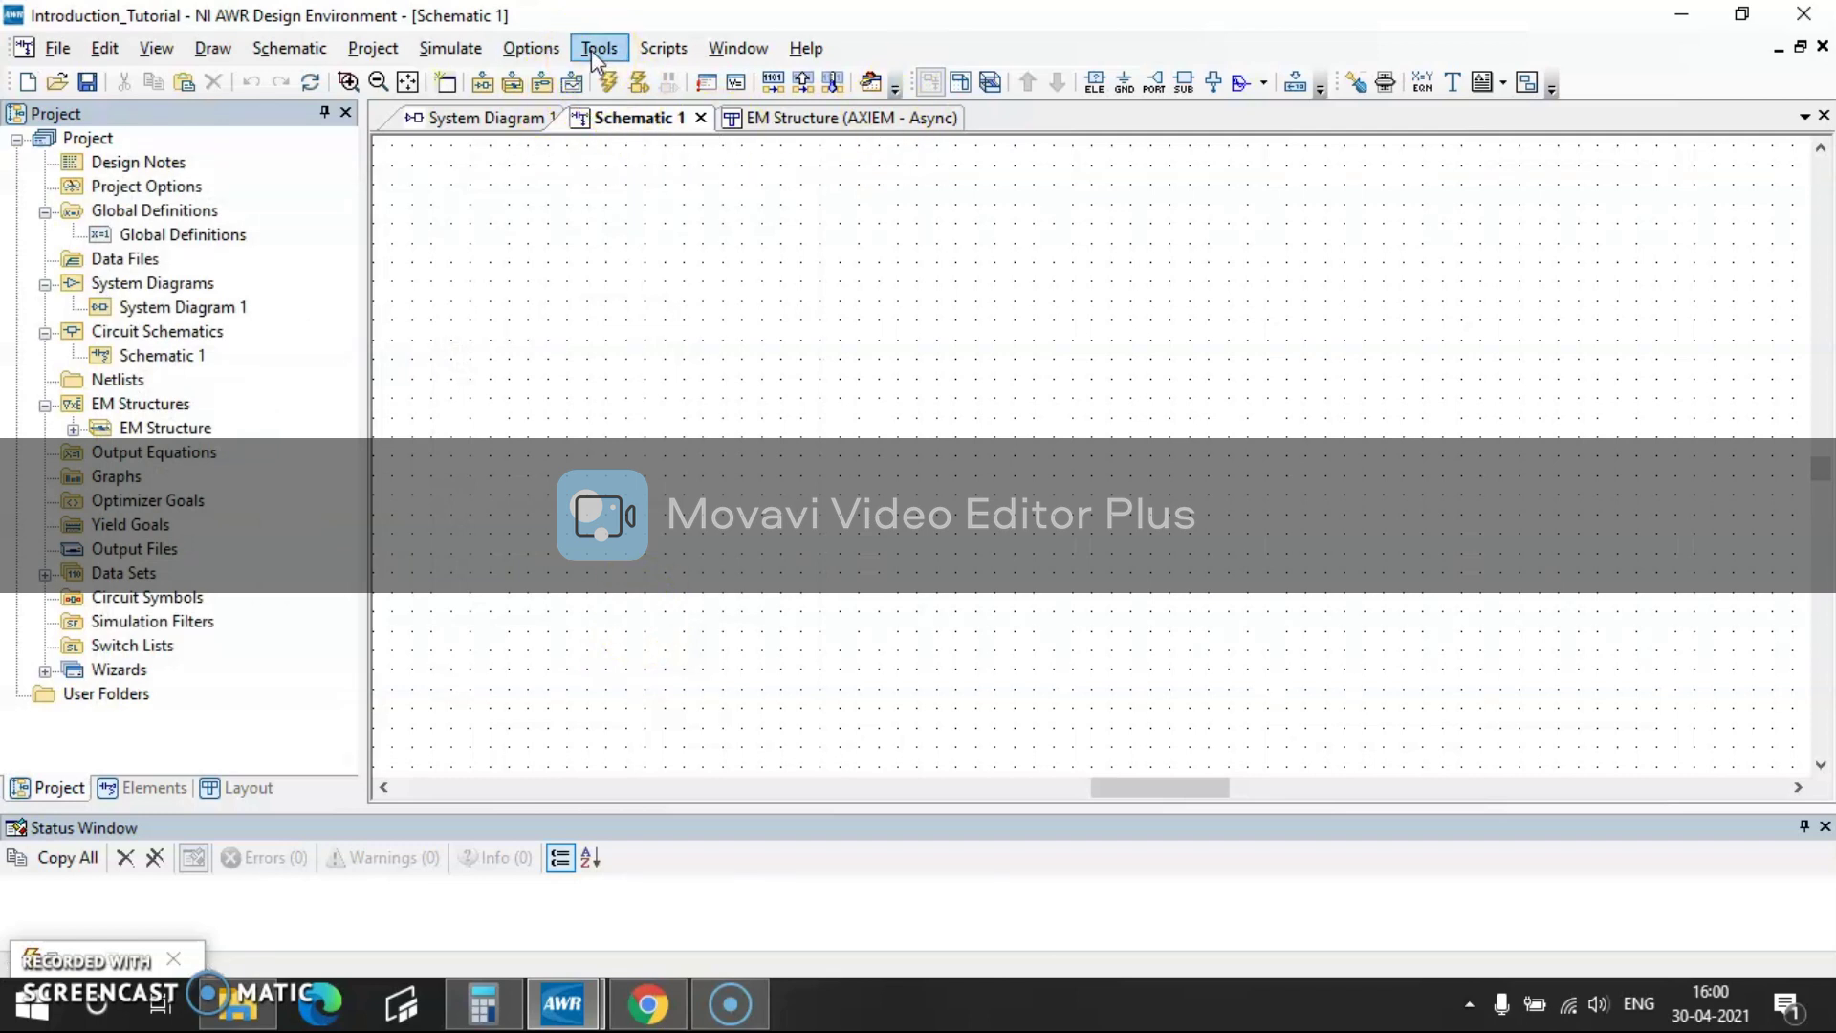
click(615, 50)
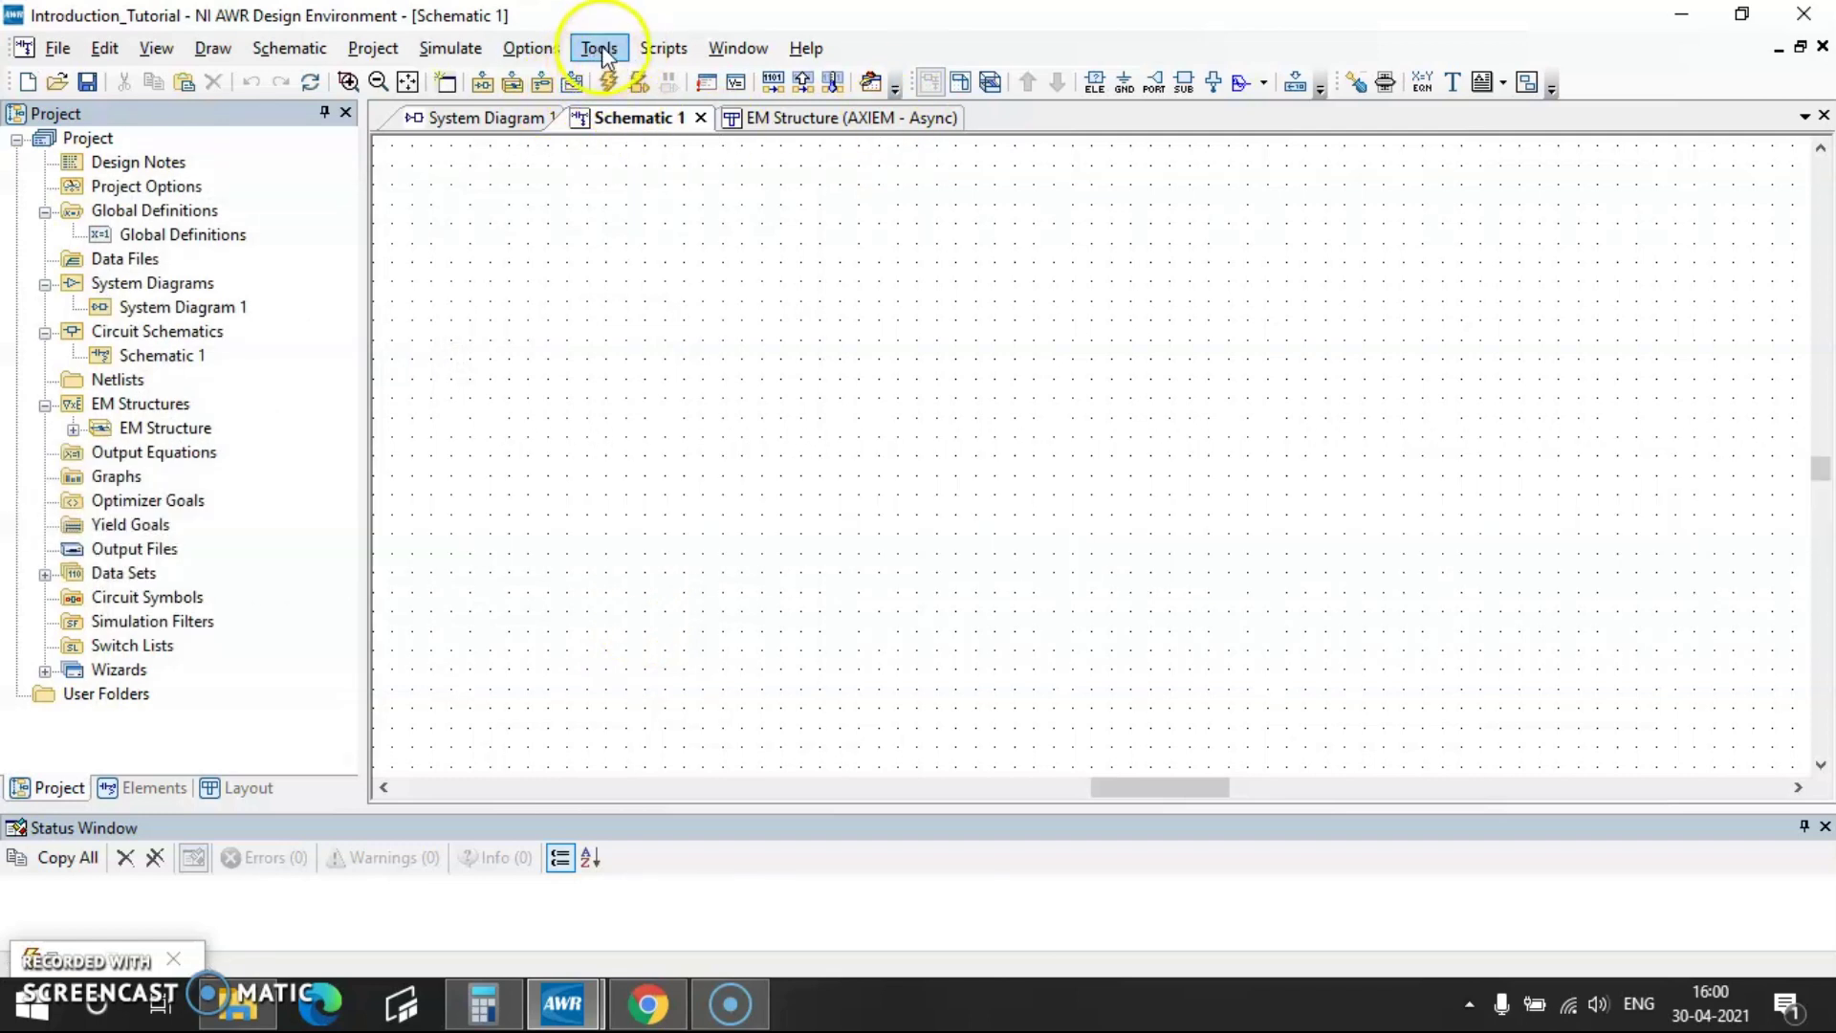
click(617, 75)
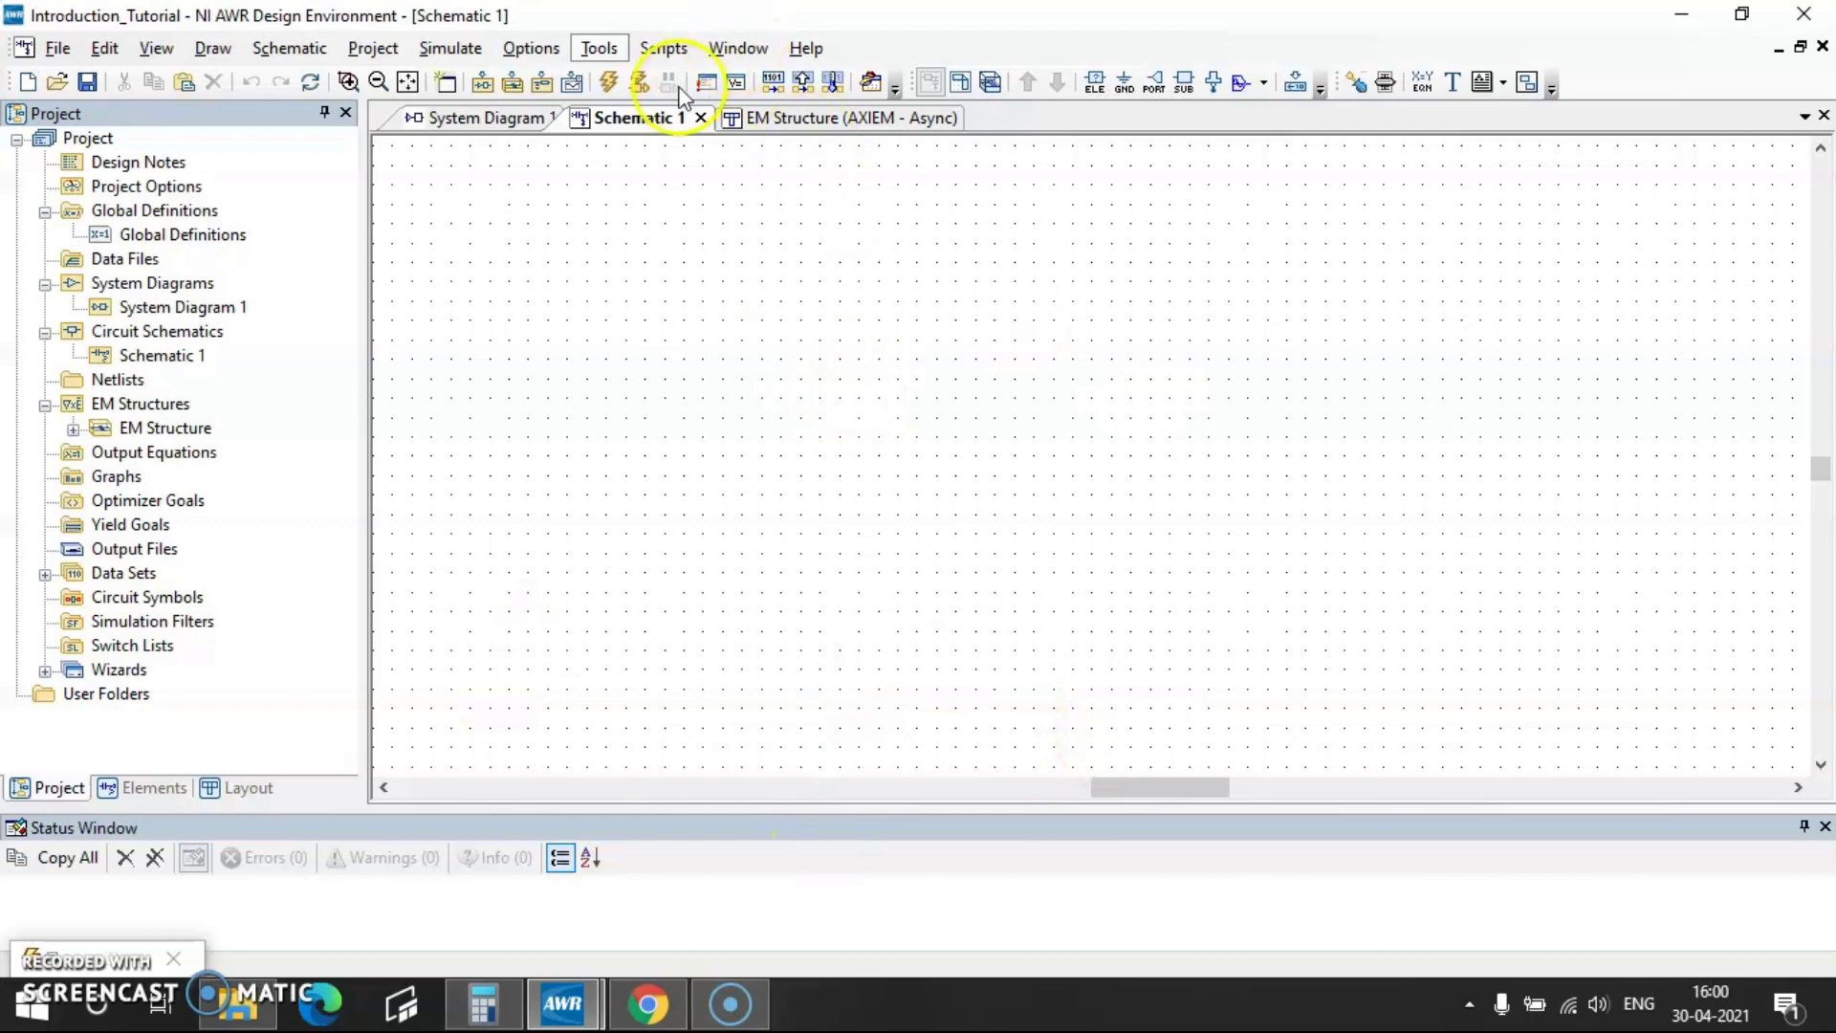
click(609, 80)
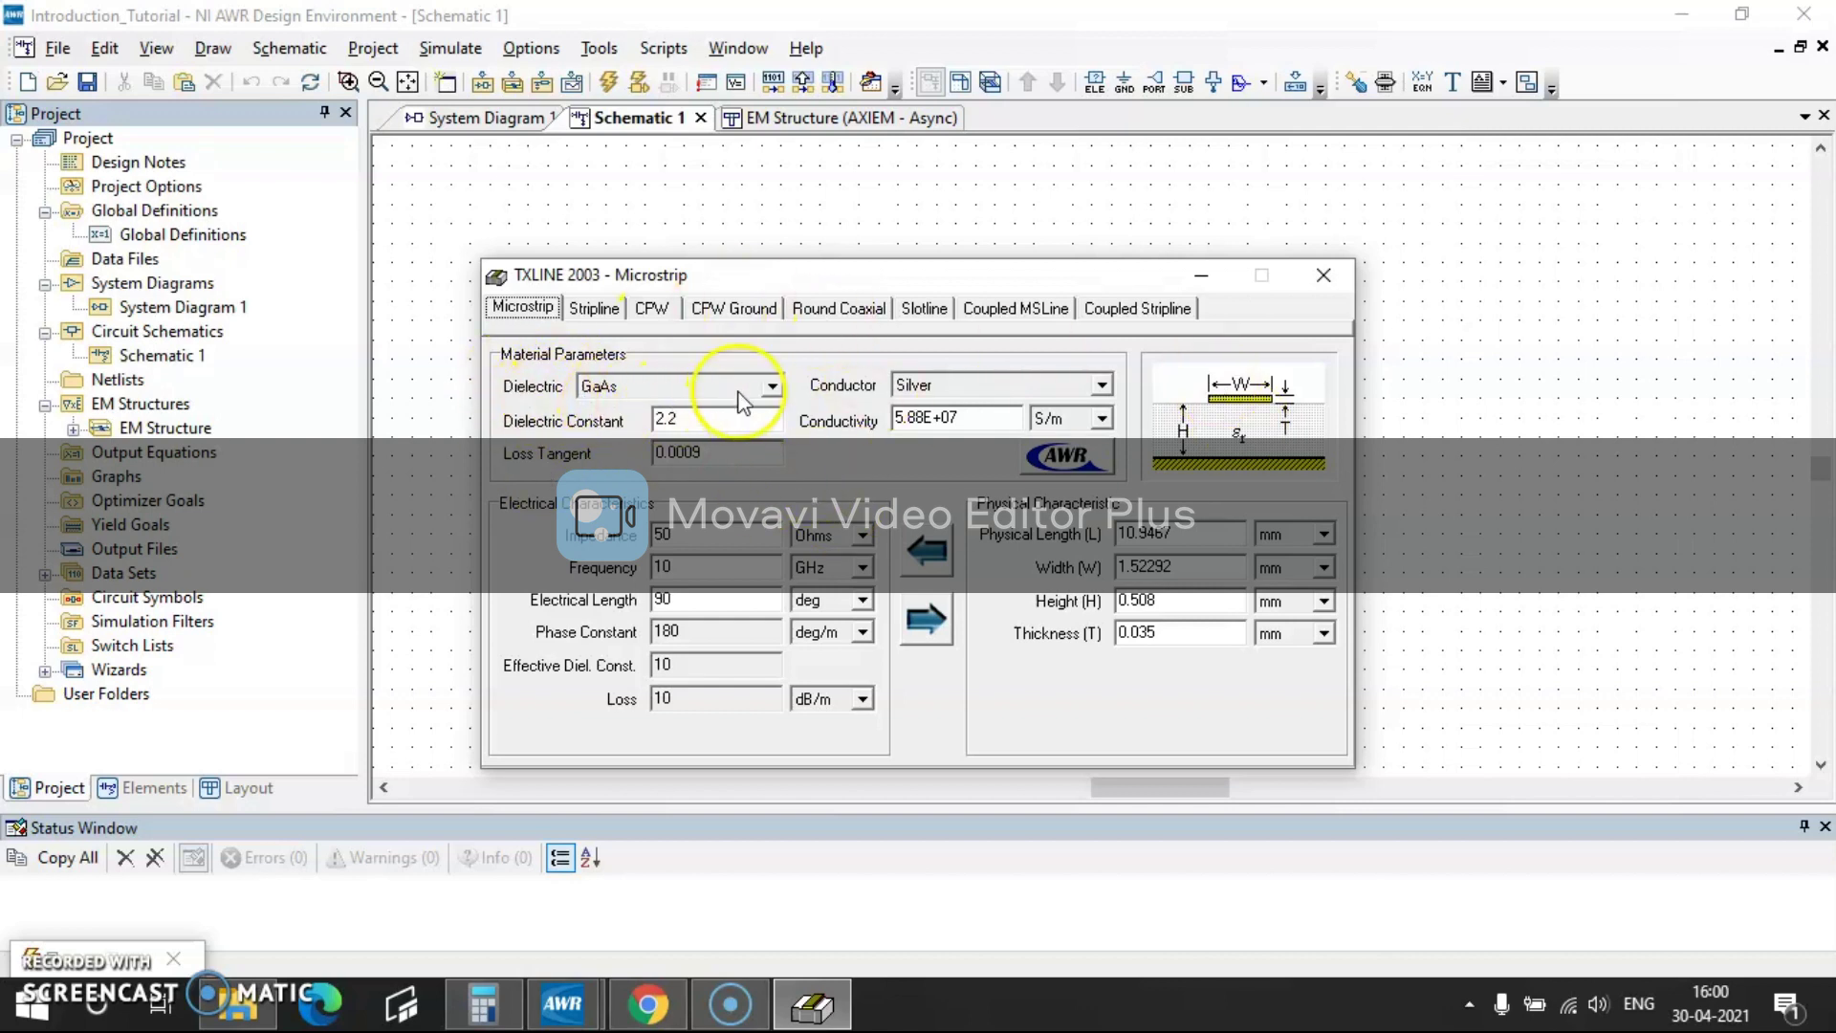
click(772, 386)
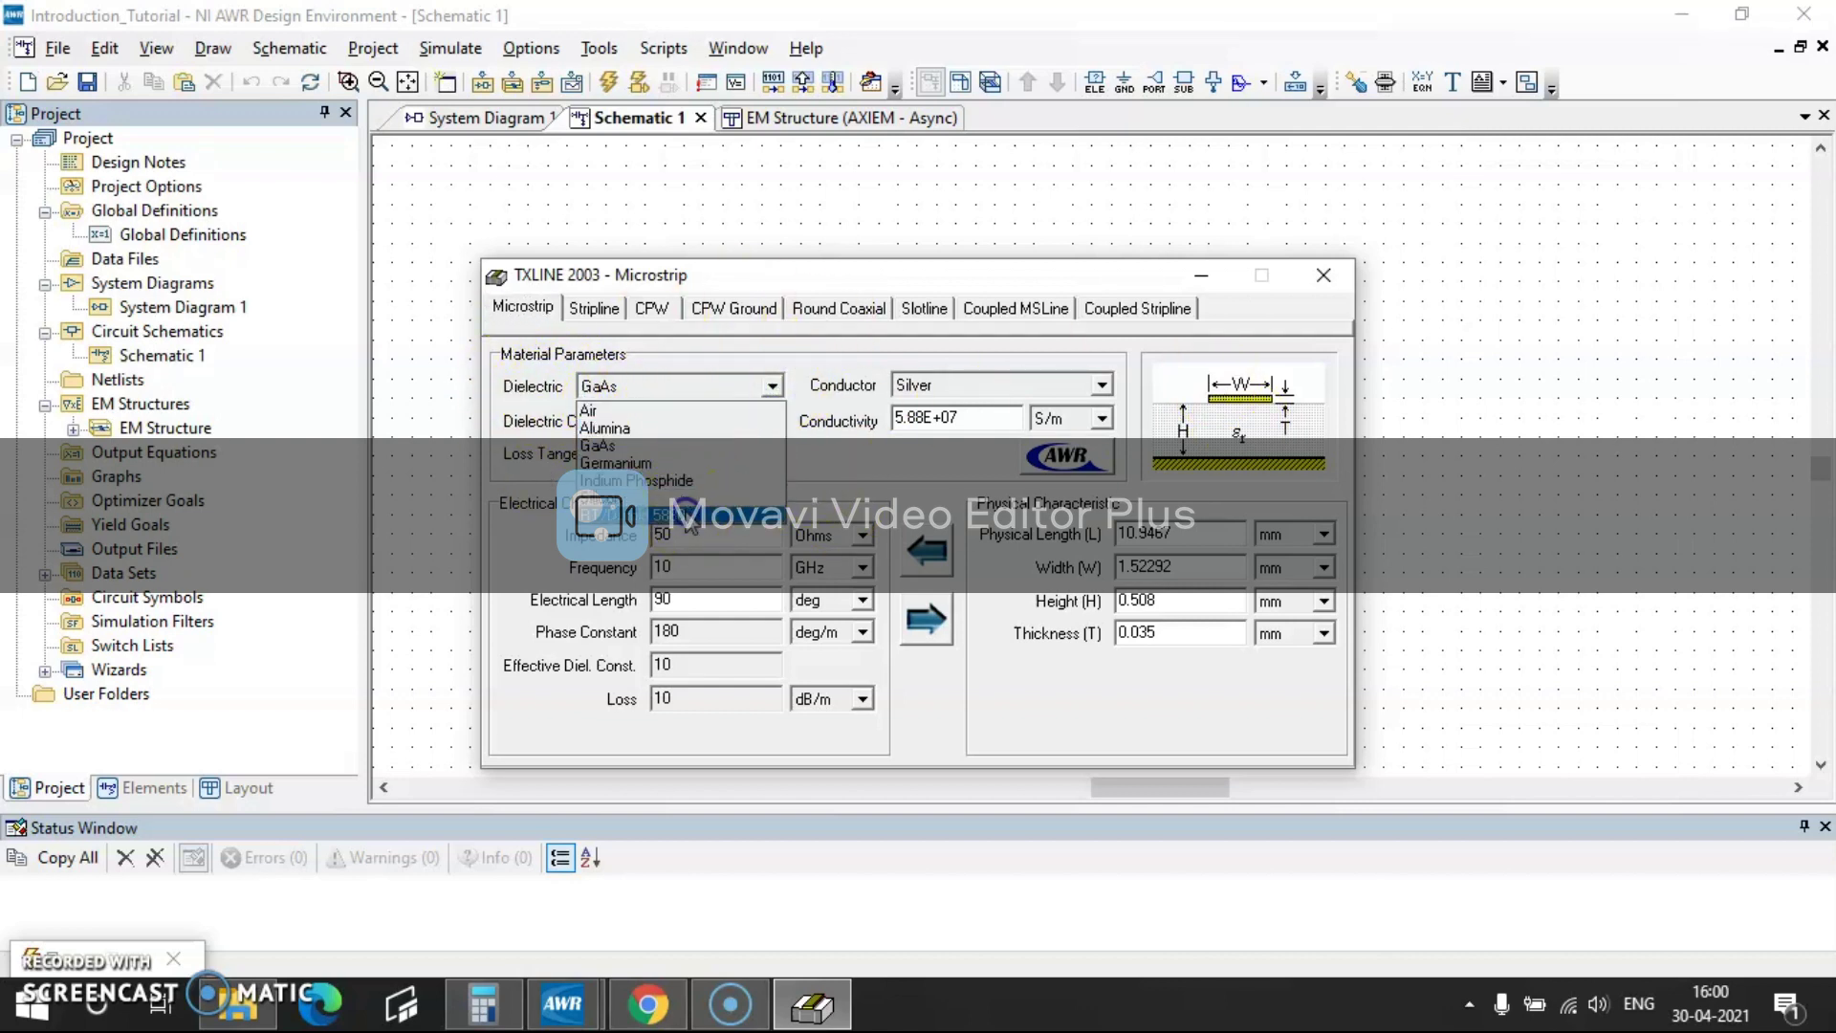
click(712, 444)
click(707, 430)
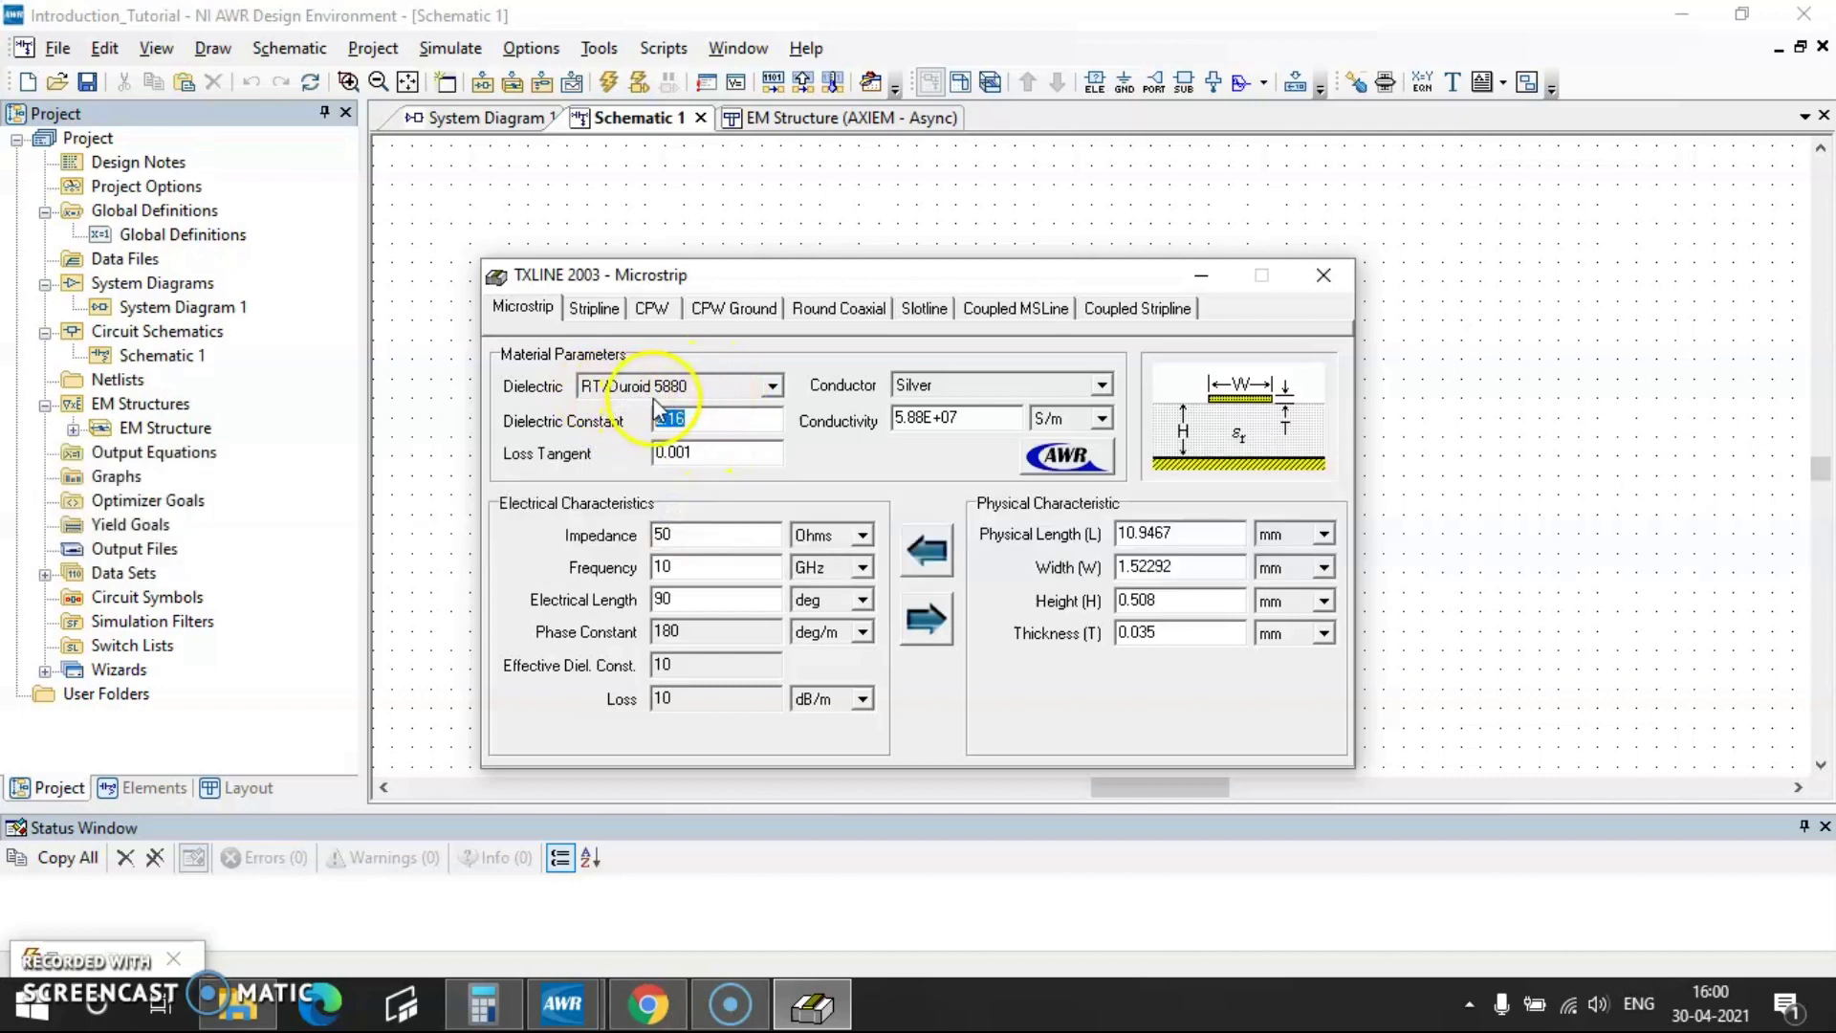
text(2.2)
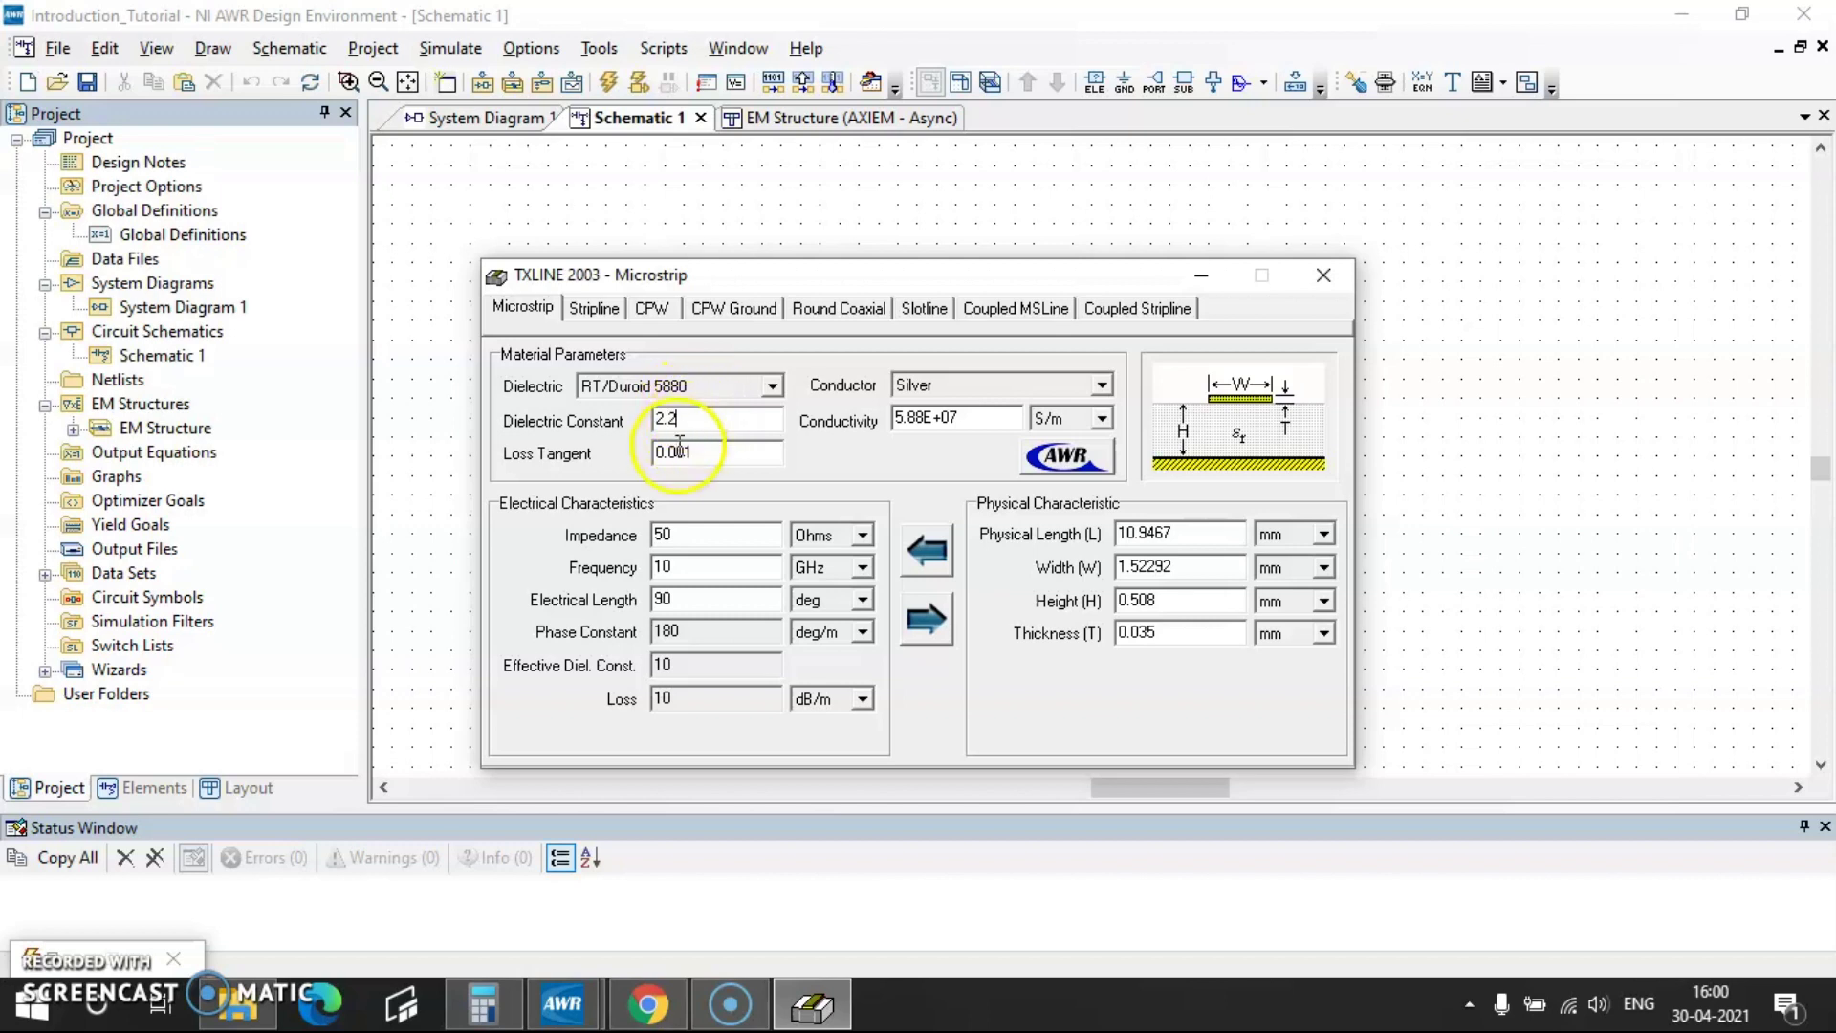
key(Tab)
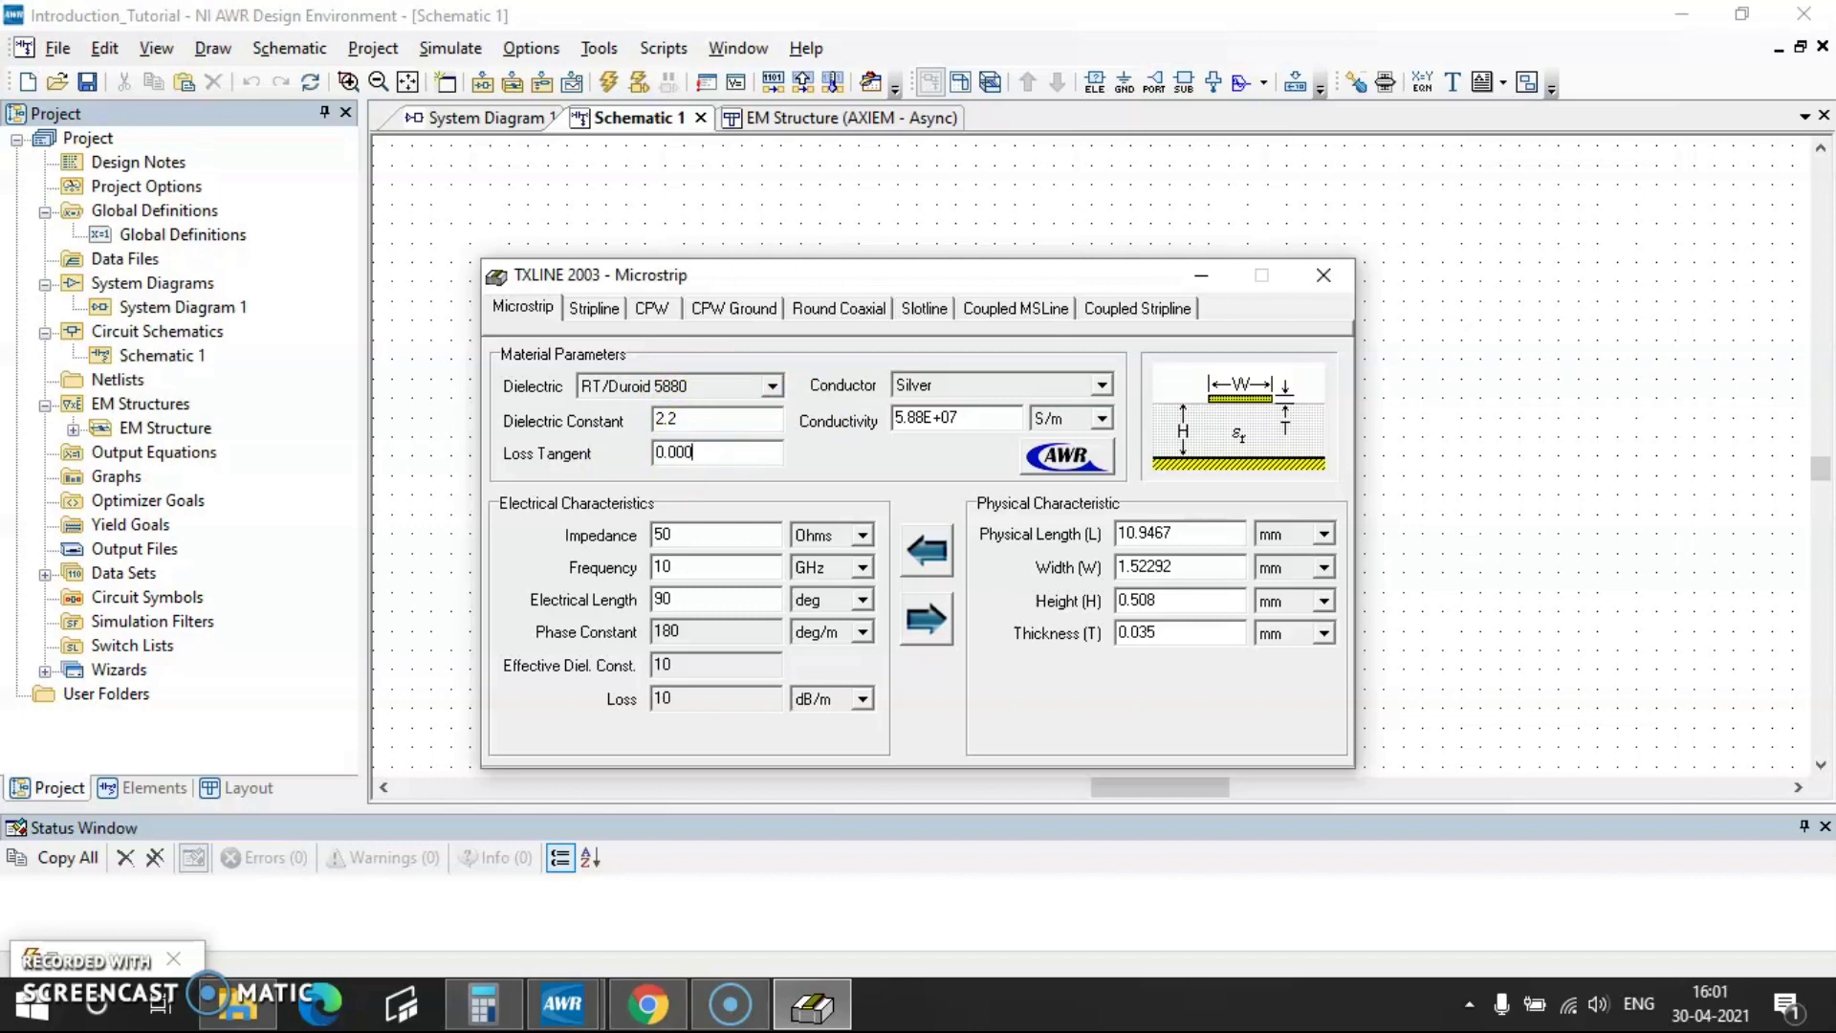
text(0.0009)
- Choose Copper conductor, calculate the 5 GHz line characteristics, and minimize TXLine
click(1102, 385)
click(968, 427)
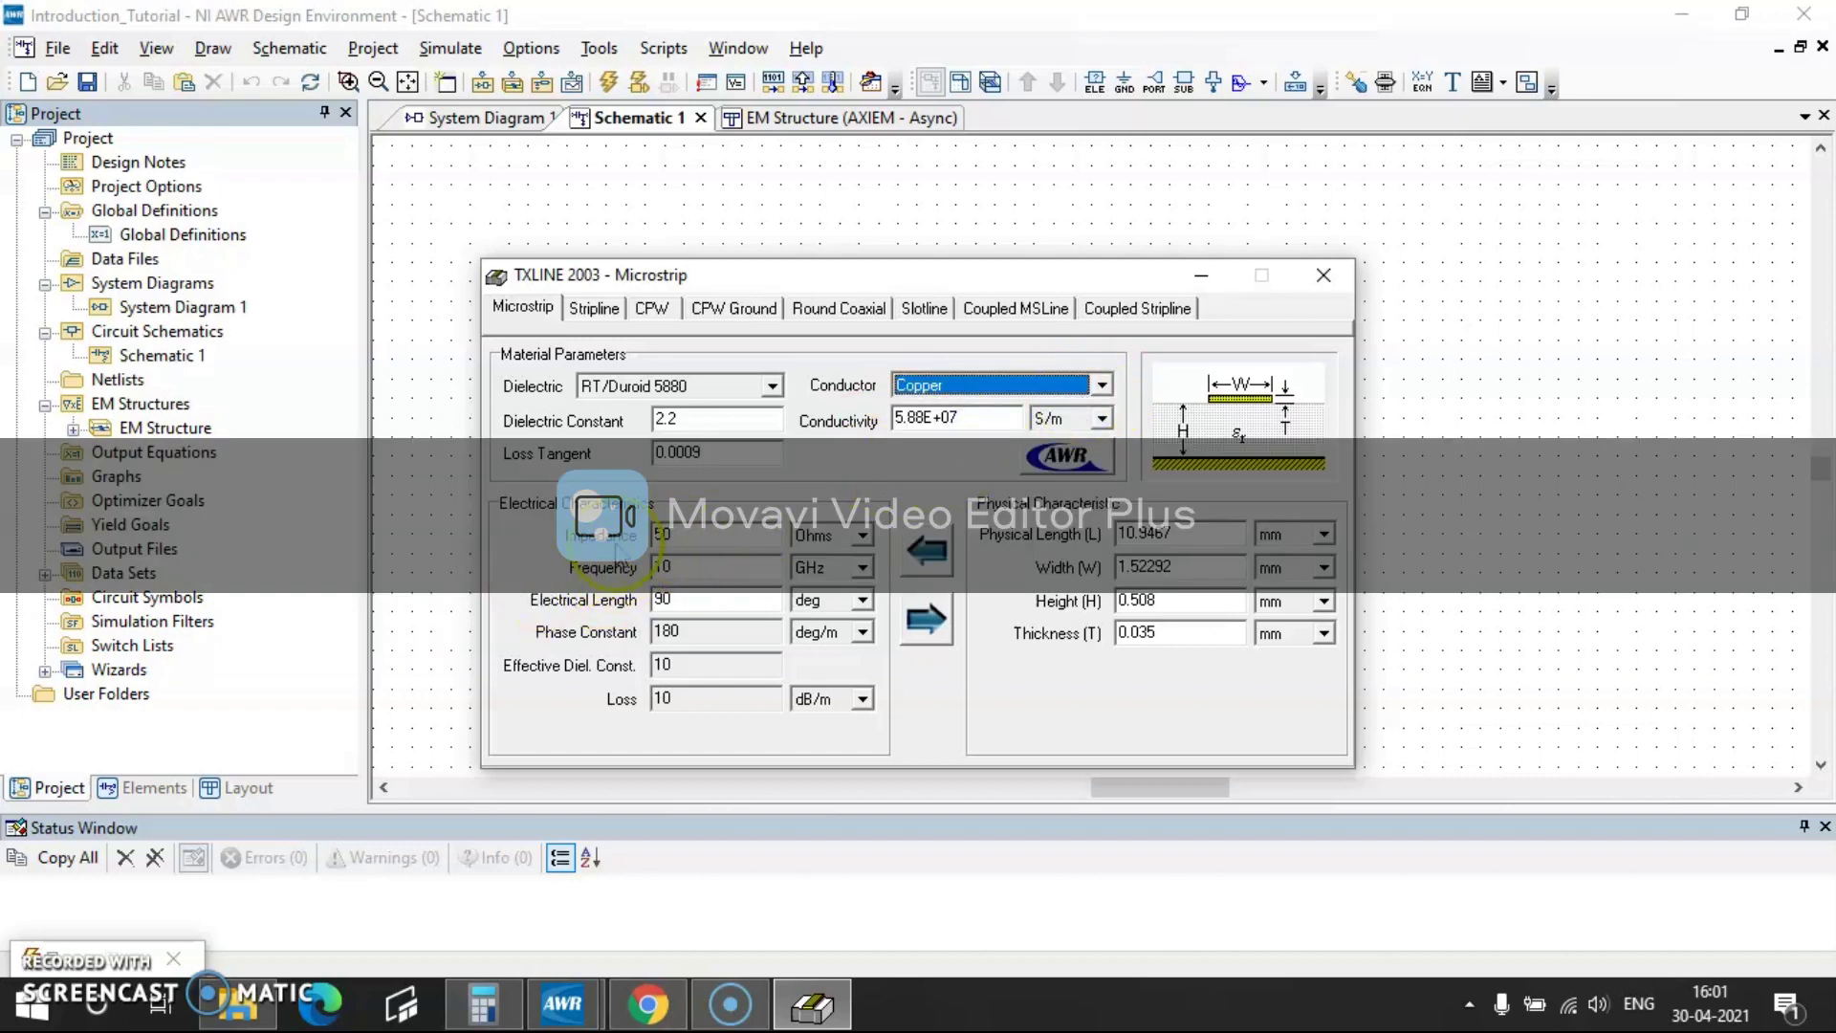
click(681, 533)
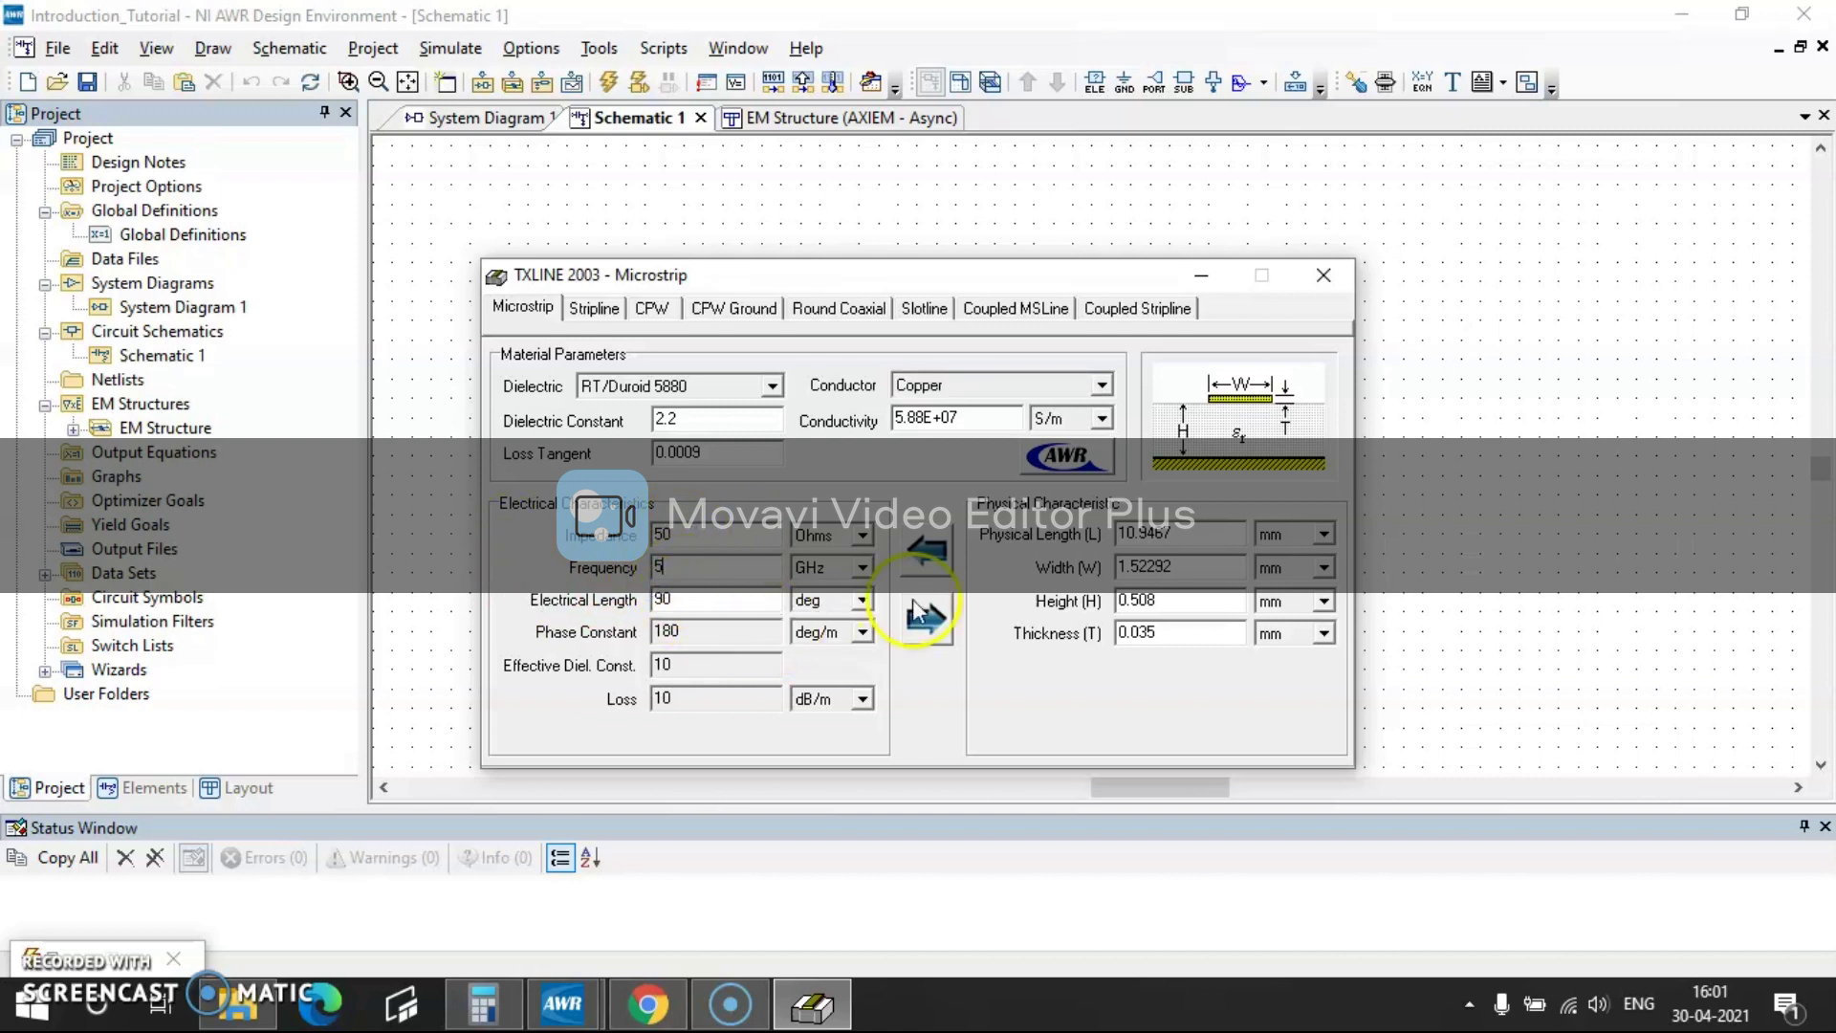
double_click(1176, 600)
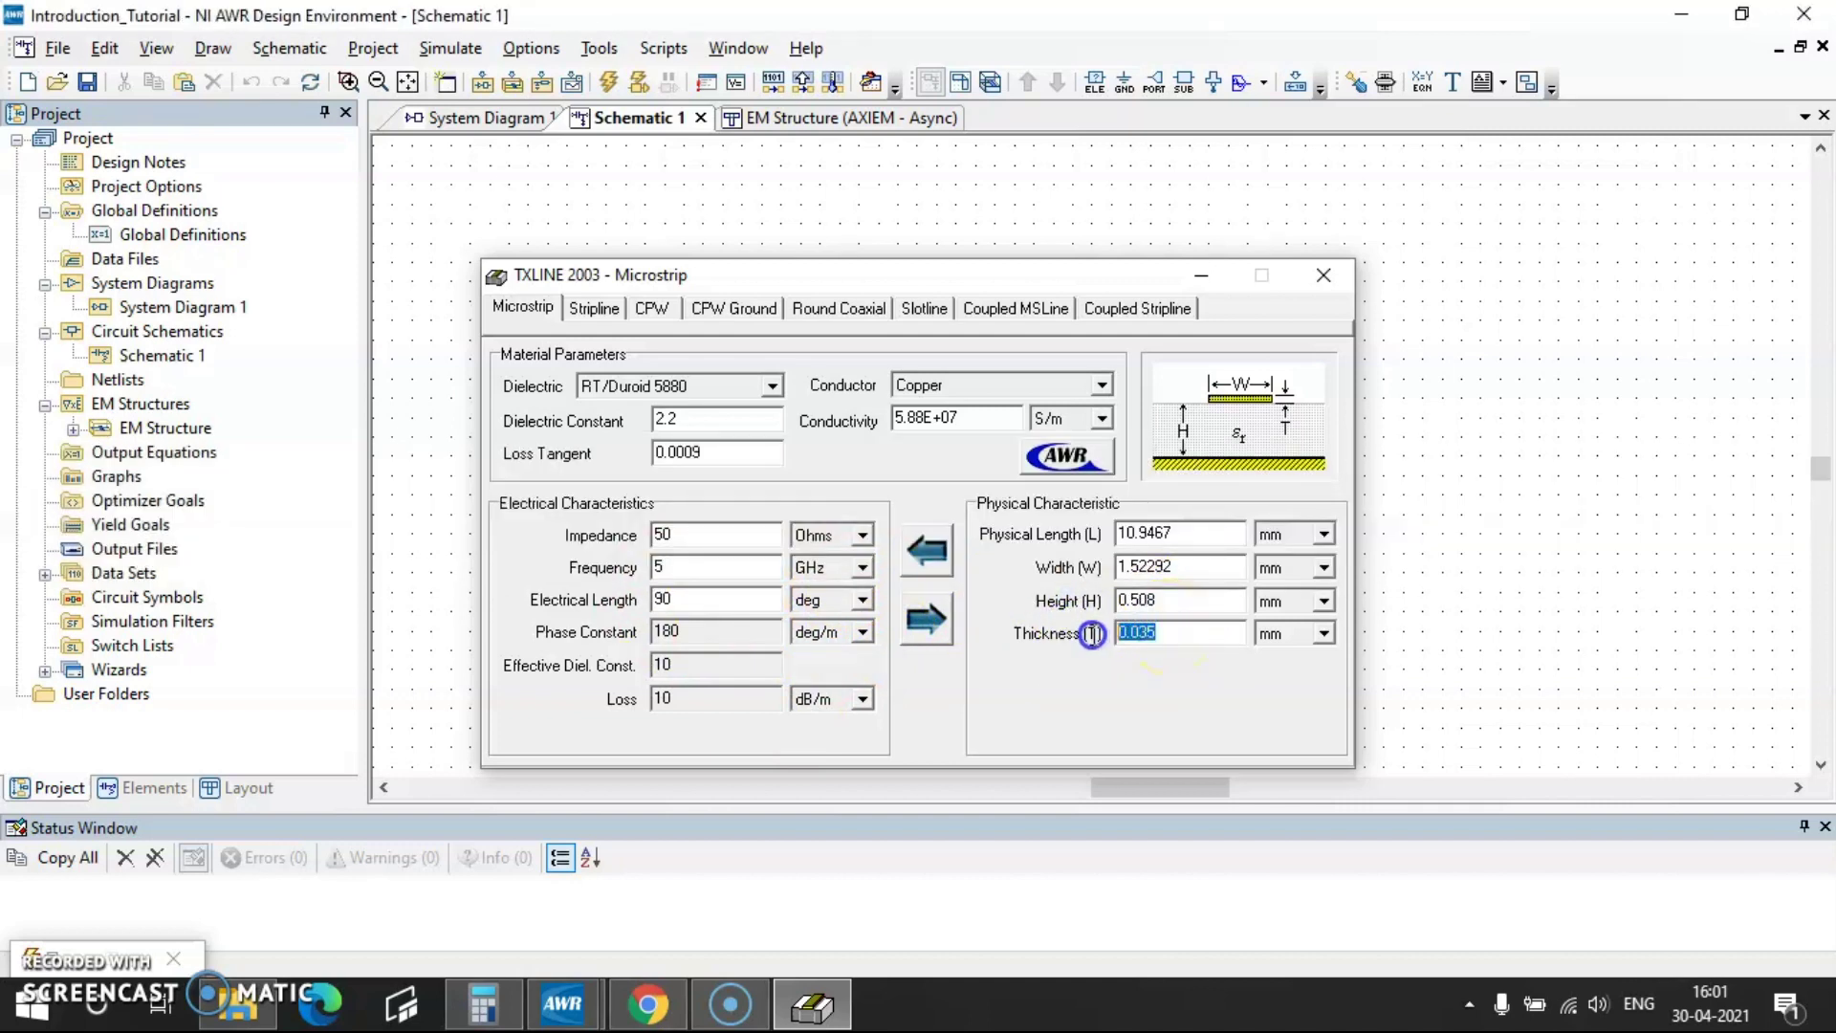
click(924, 617)
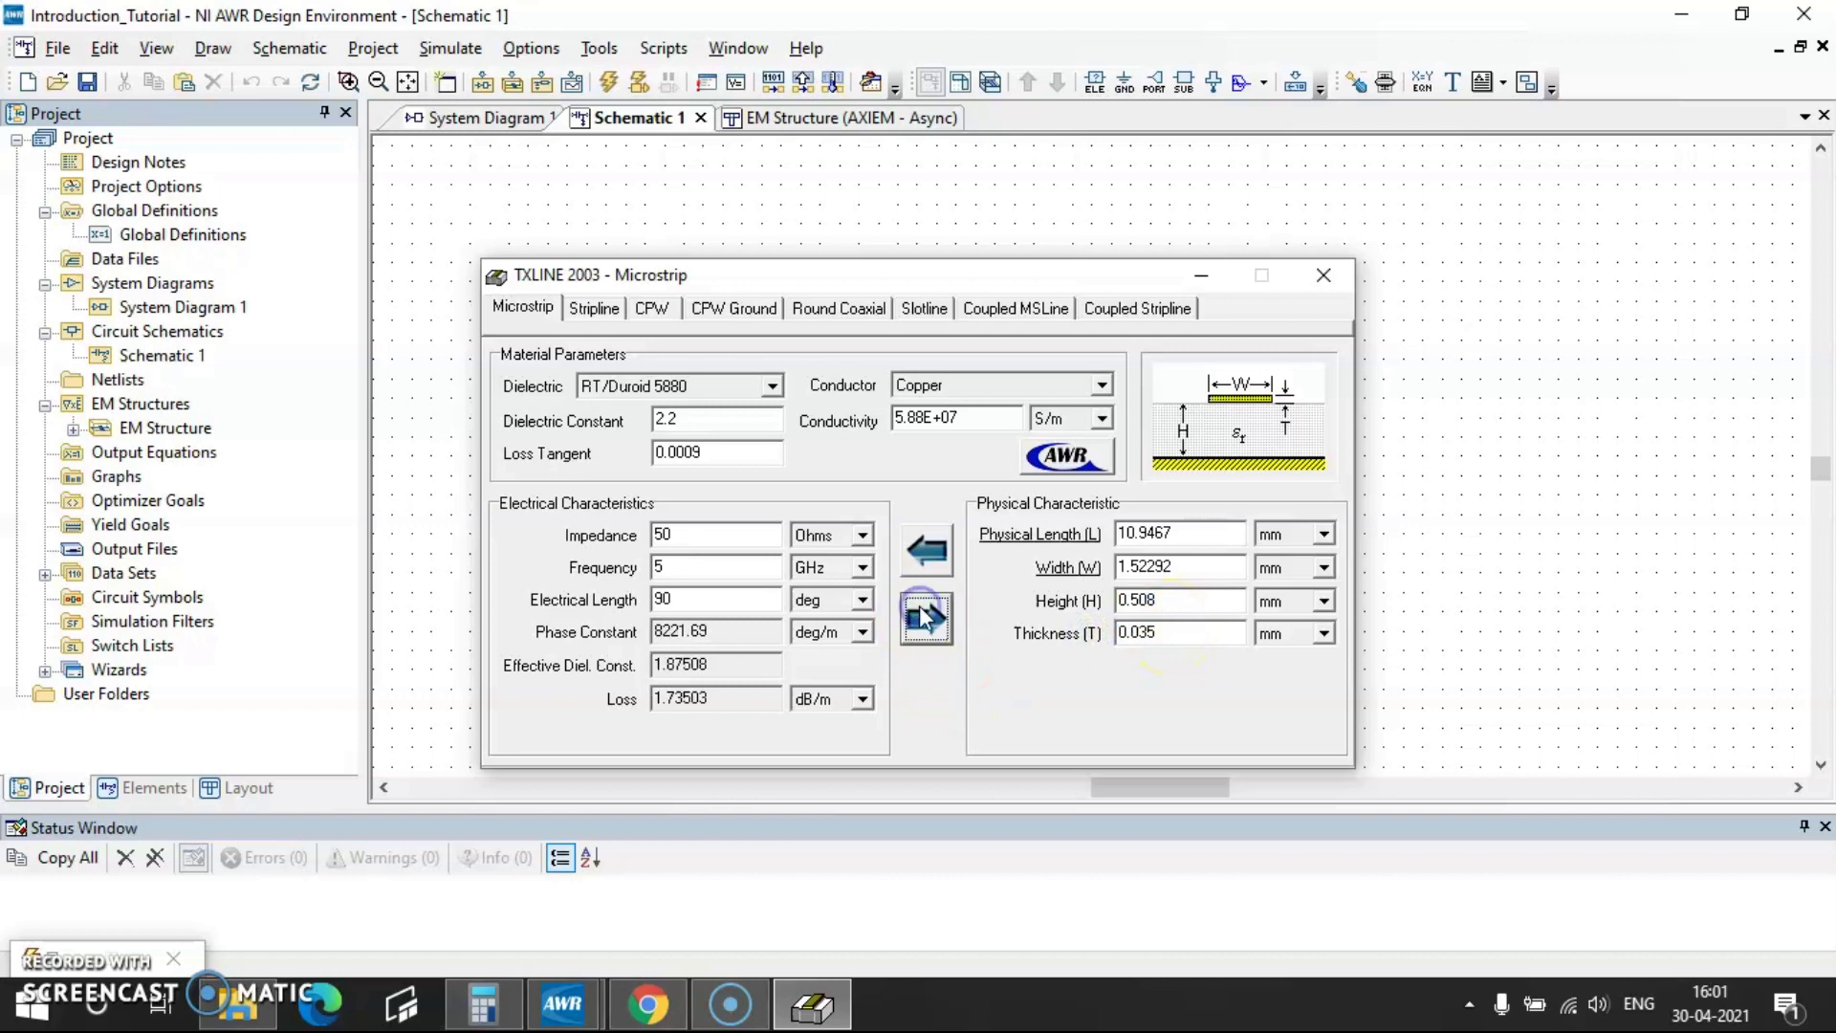
click(1191, 282)
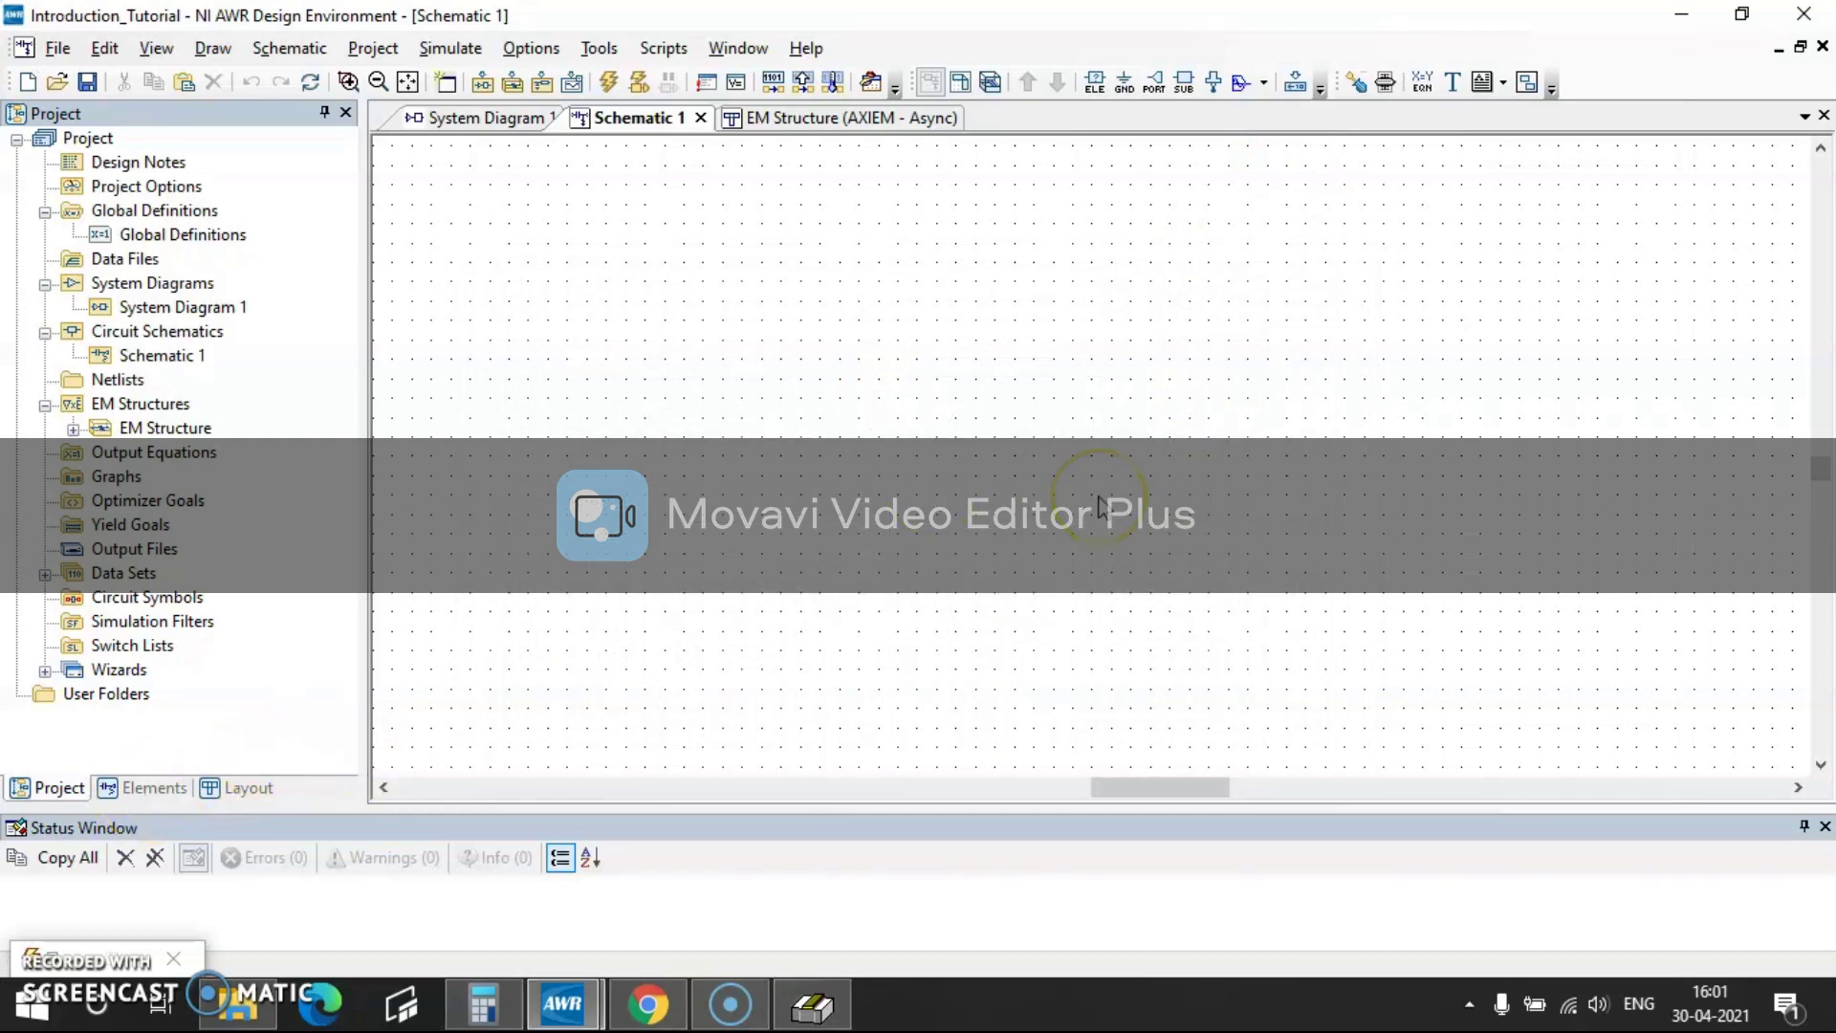
- Add an MLIN microstrip line element to Schematic 1
key(ctrl+l)
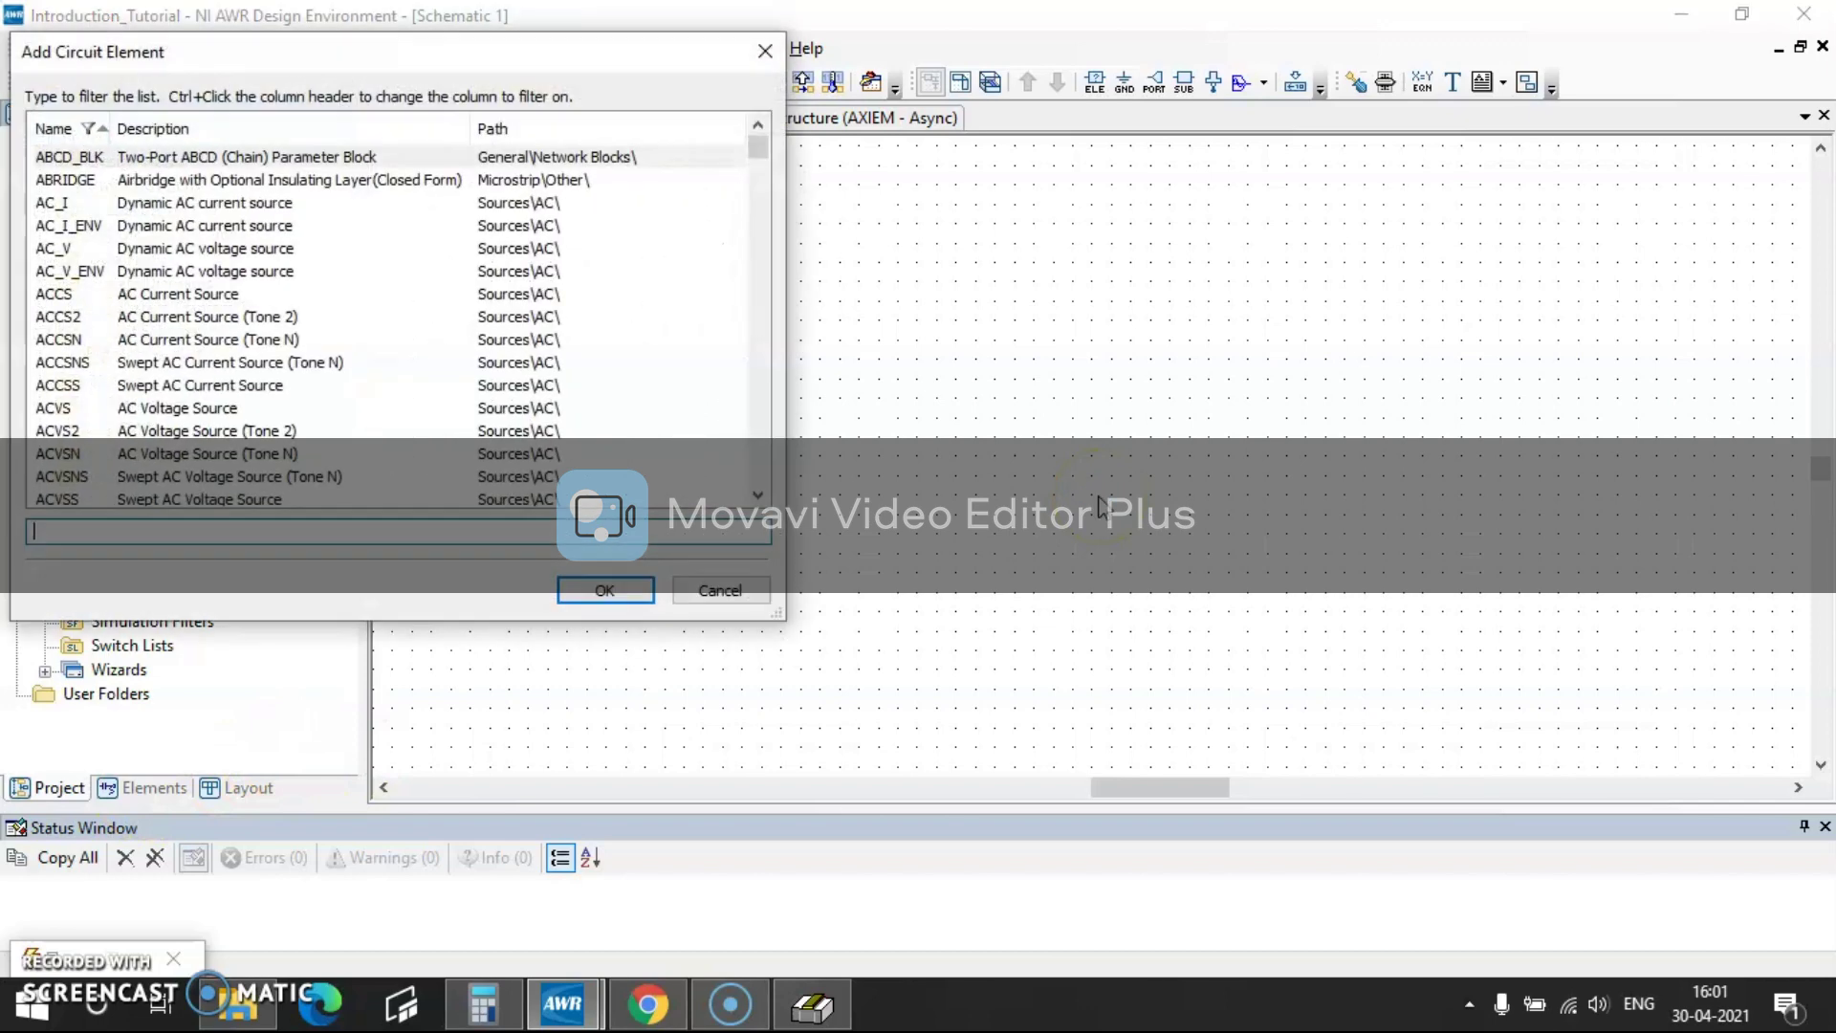
scroll(246, 292, down, 20)
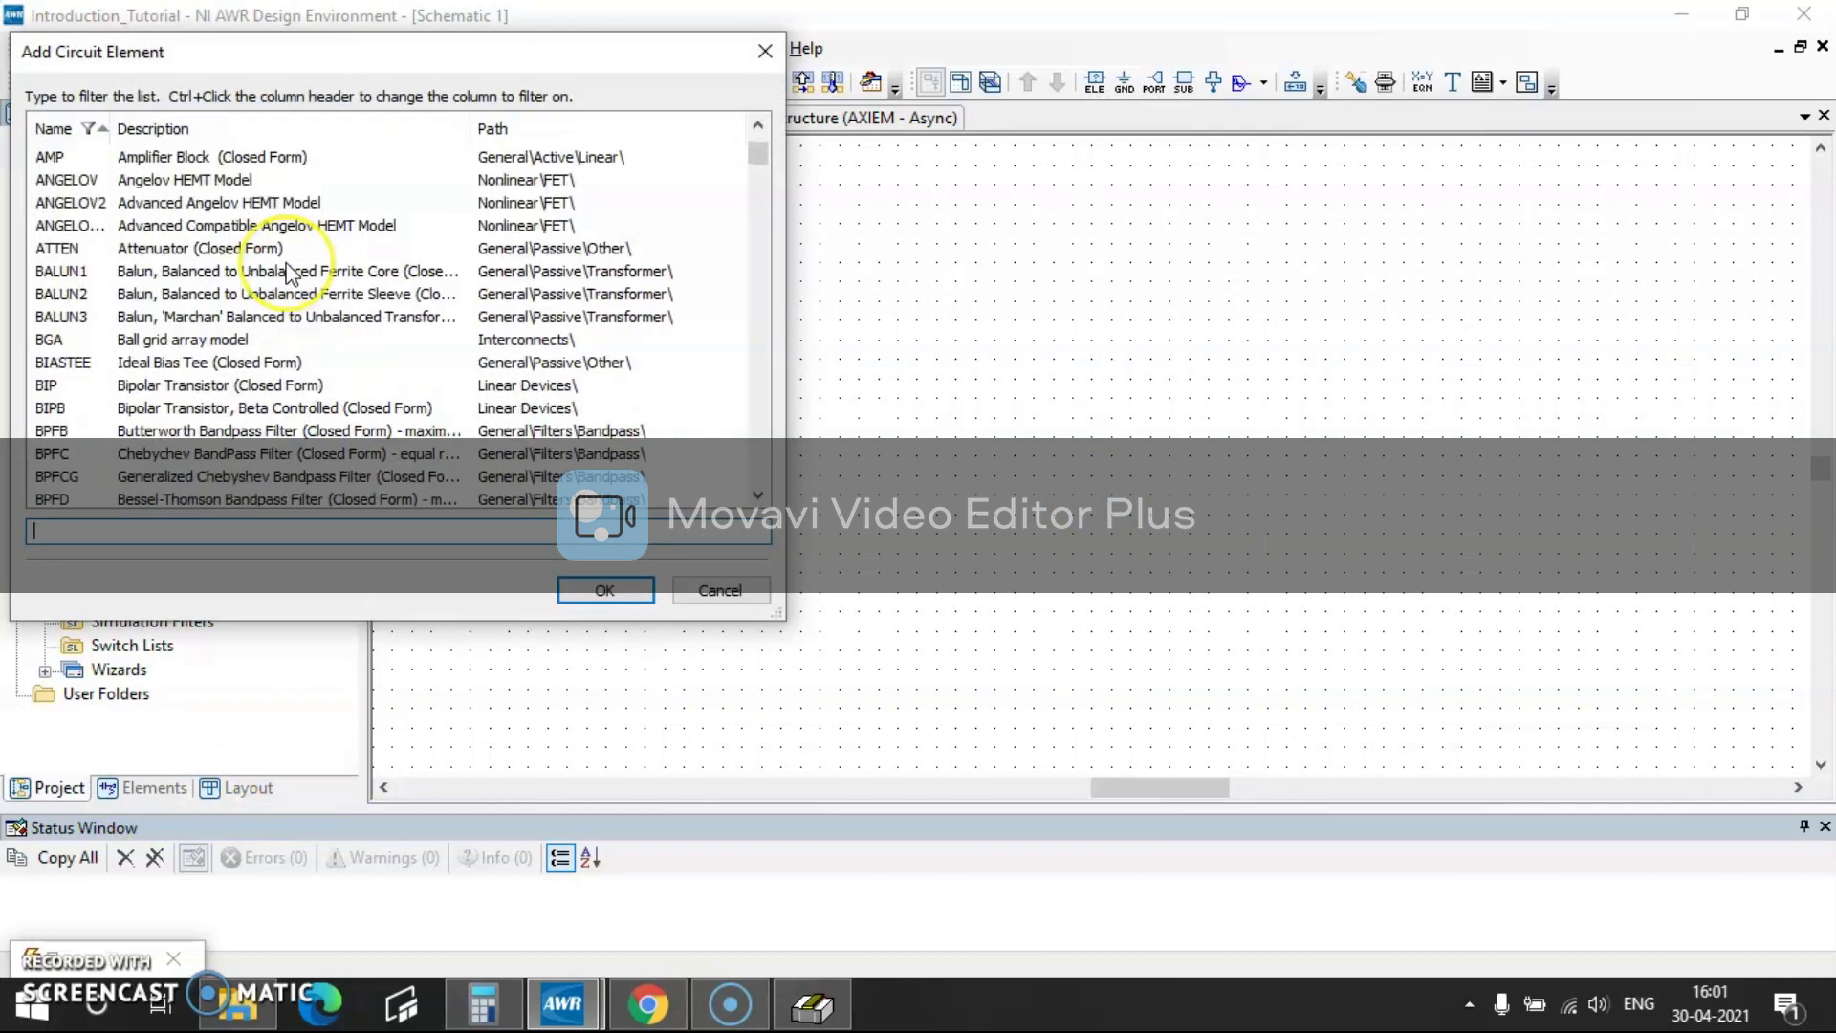
scroll(293, 275, up, 20)
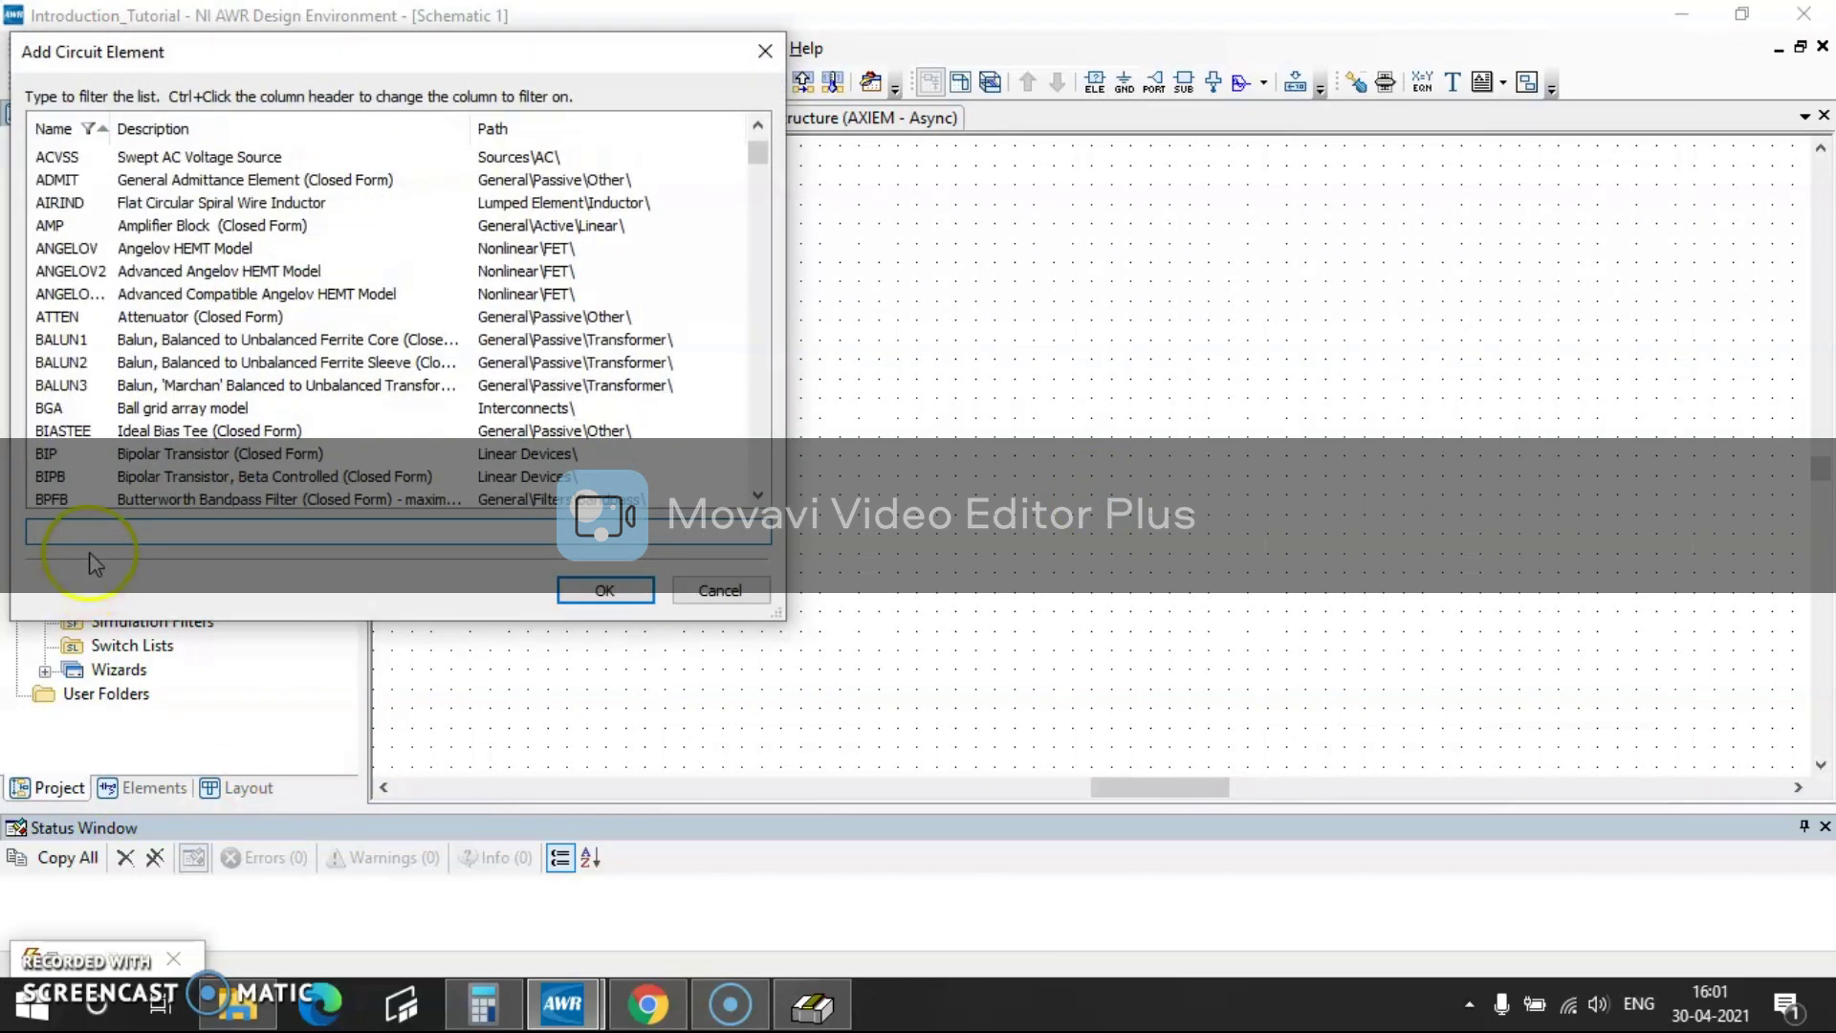
text(MLI)
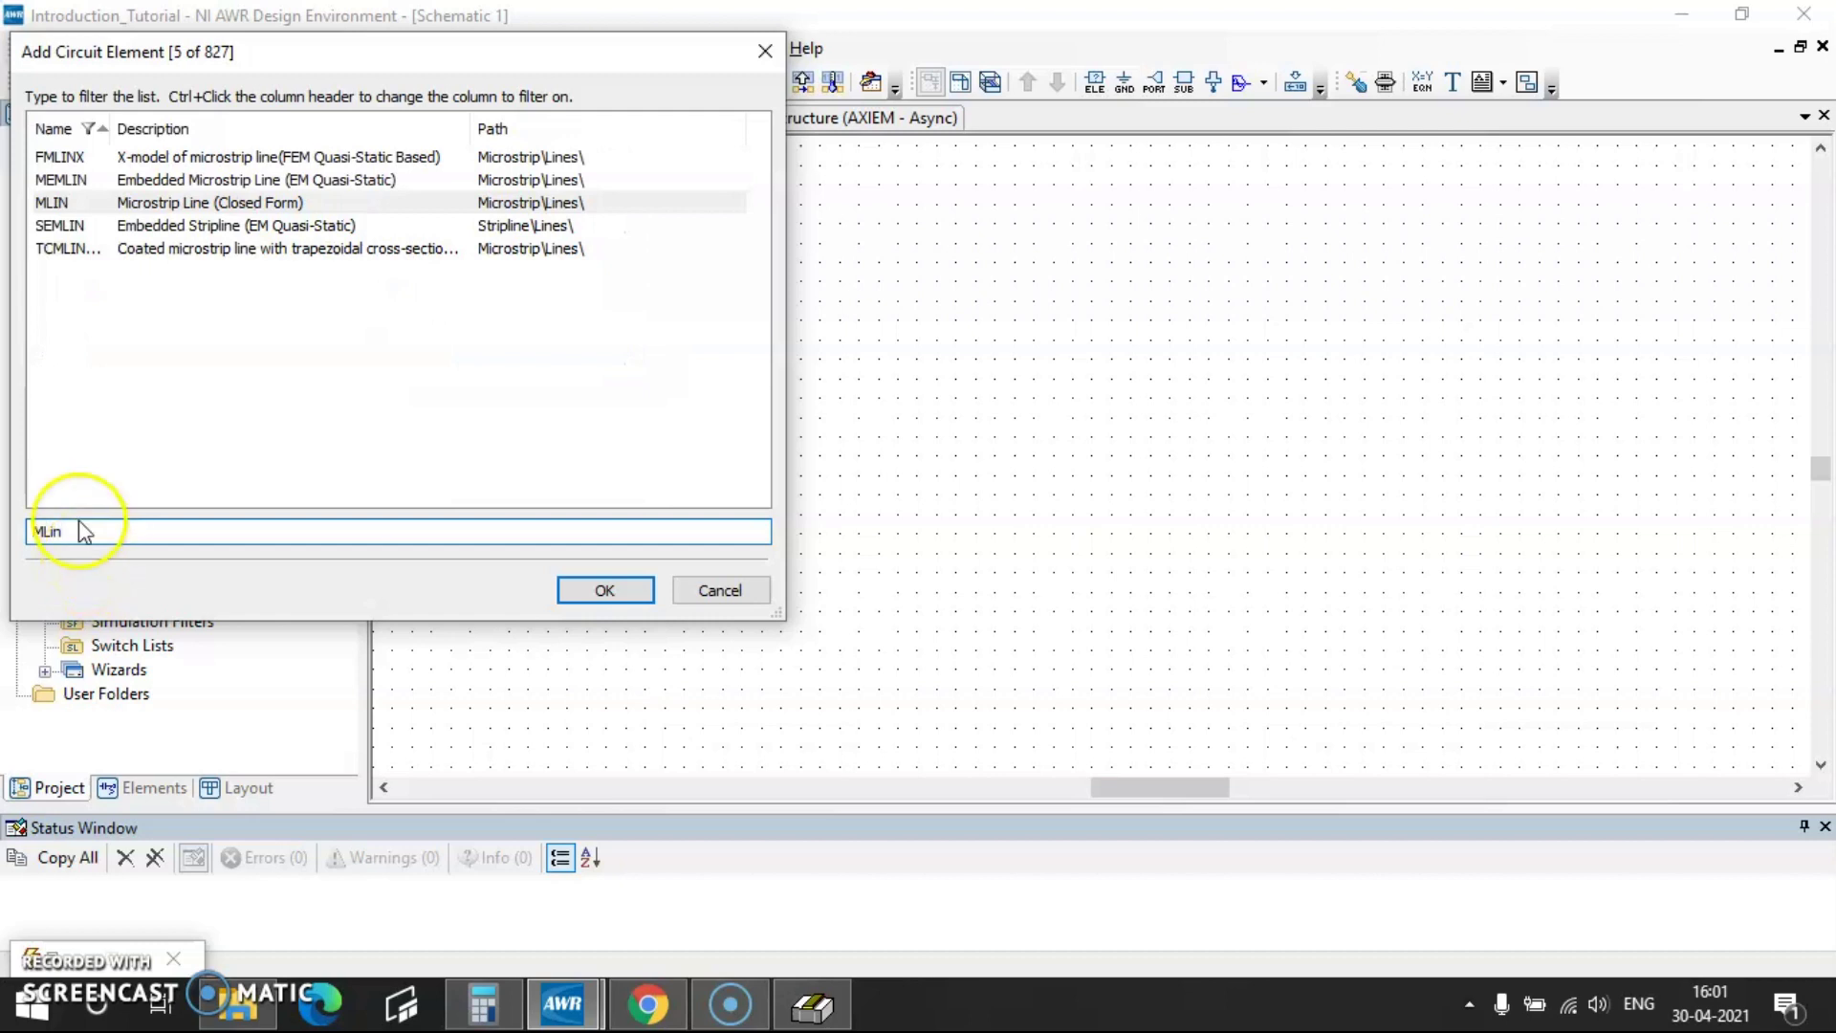
click(58, 202)
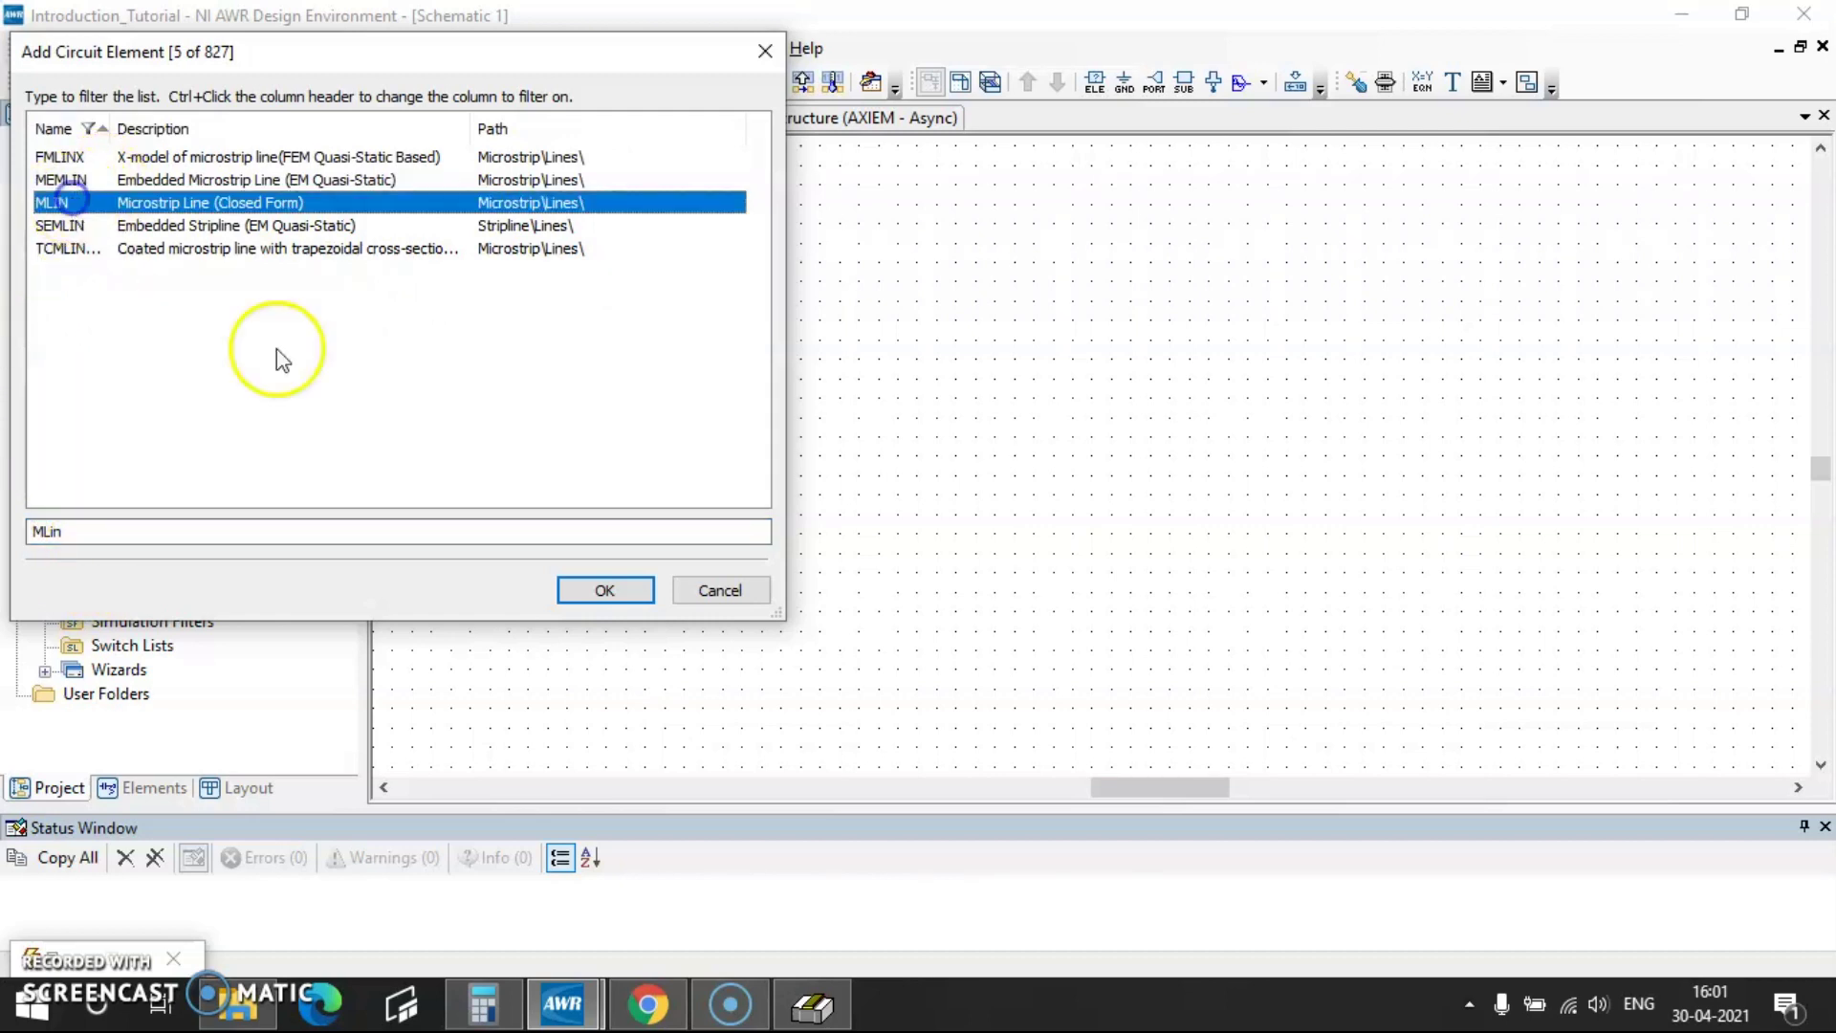
click(597, 587)
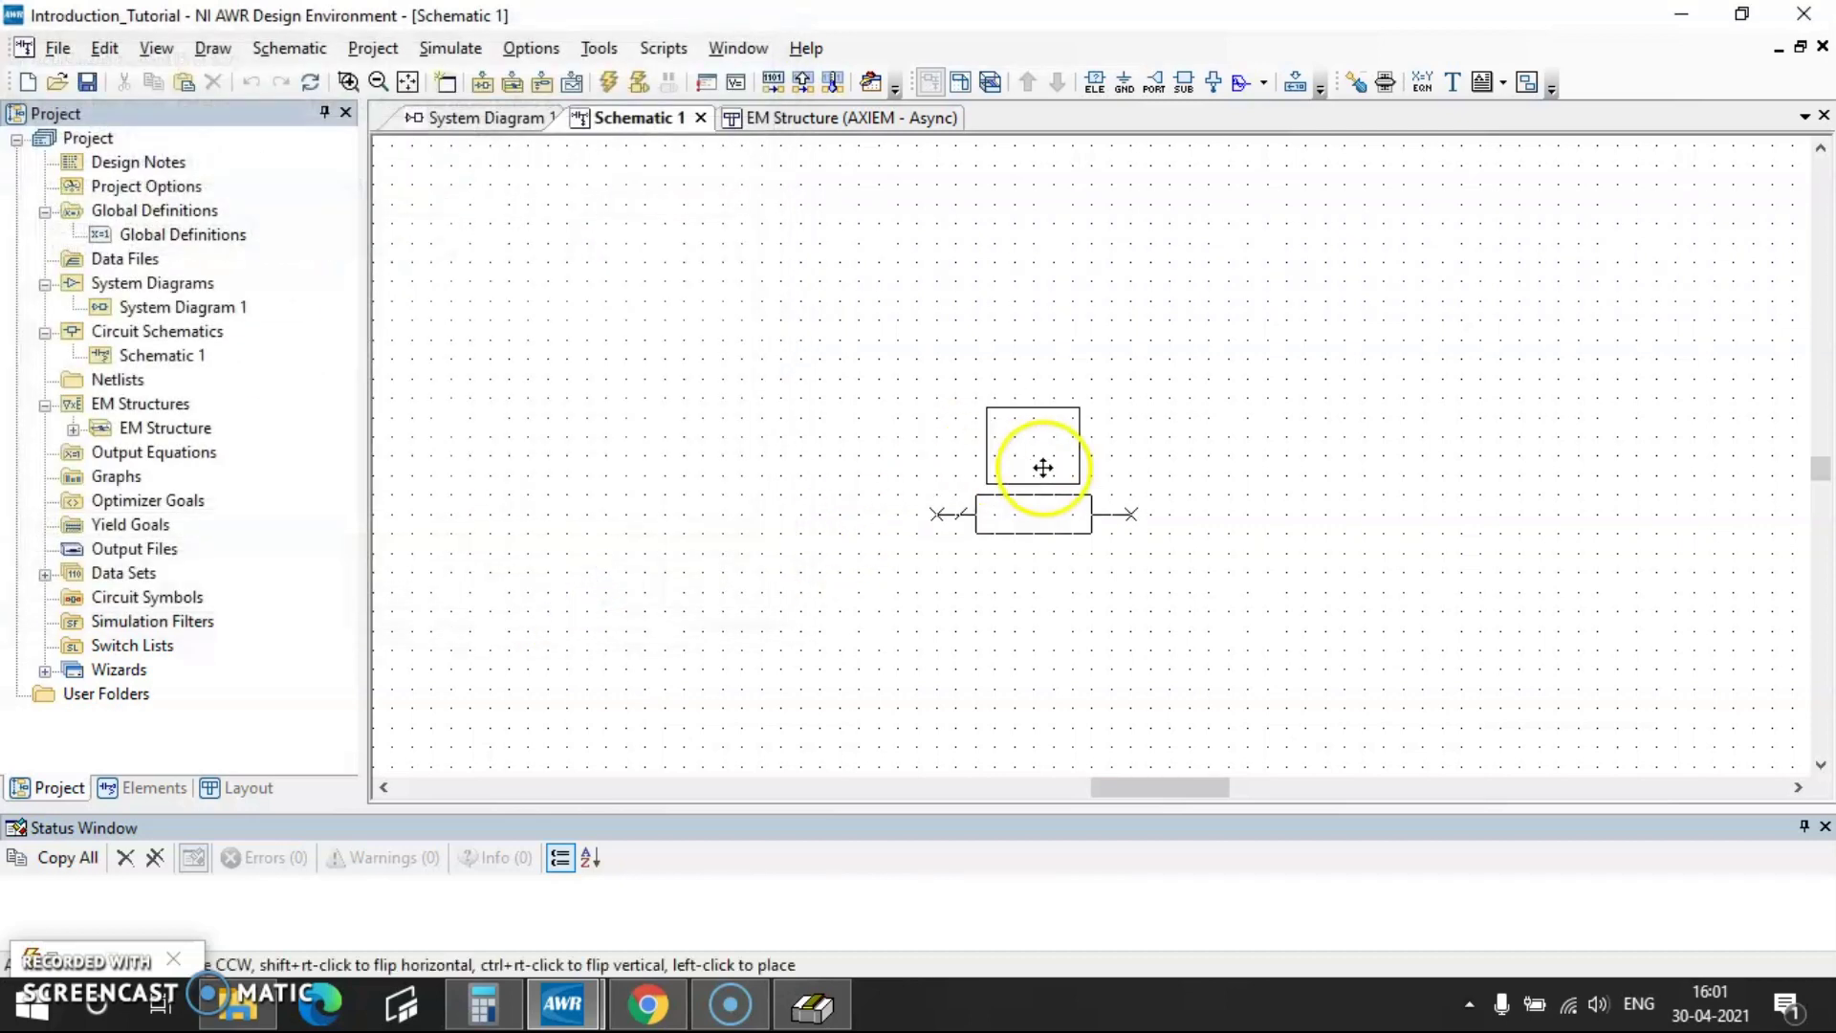
click(1042, 467)
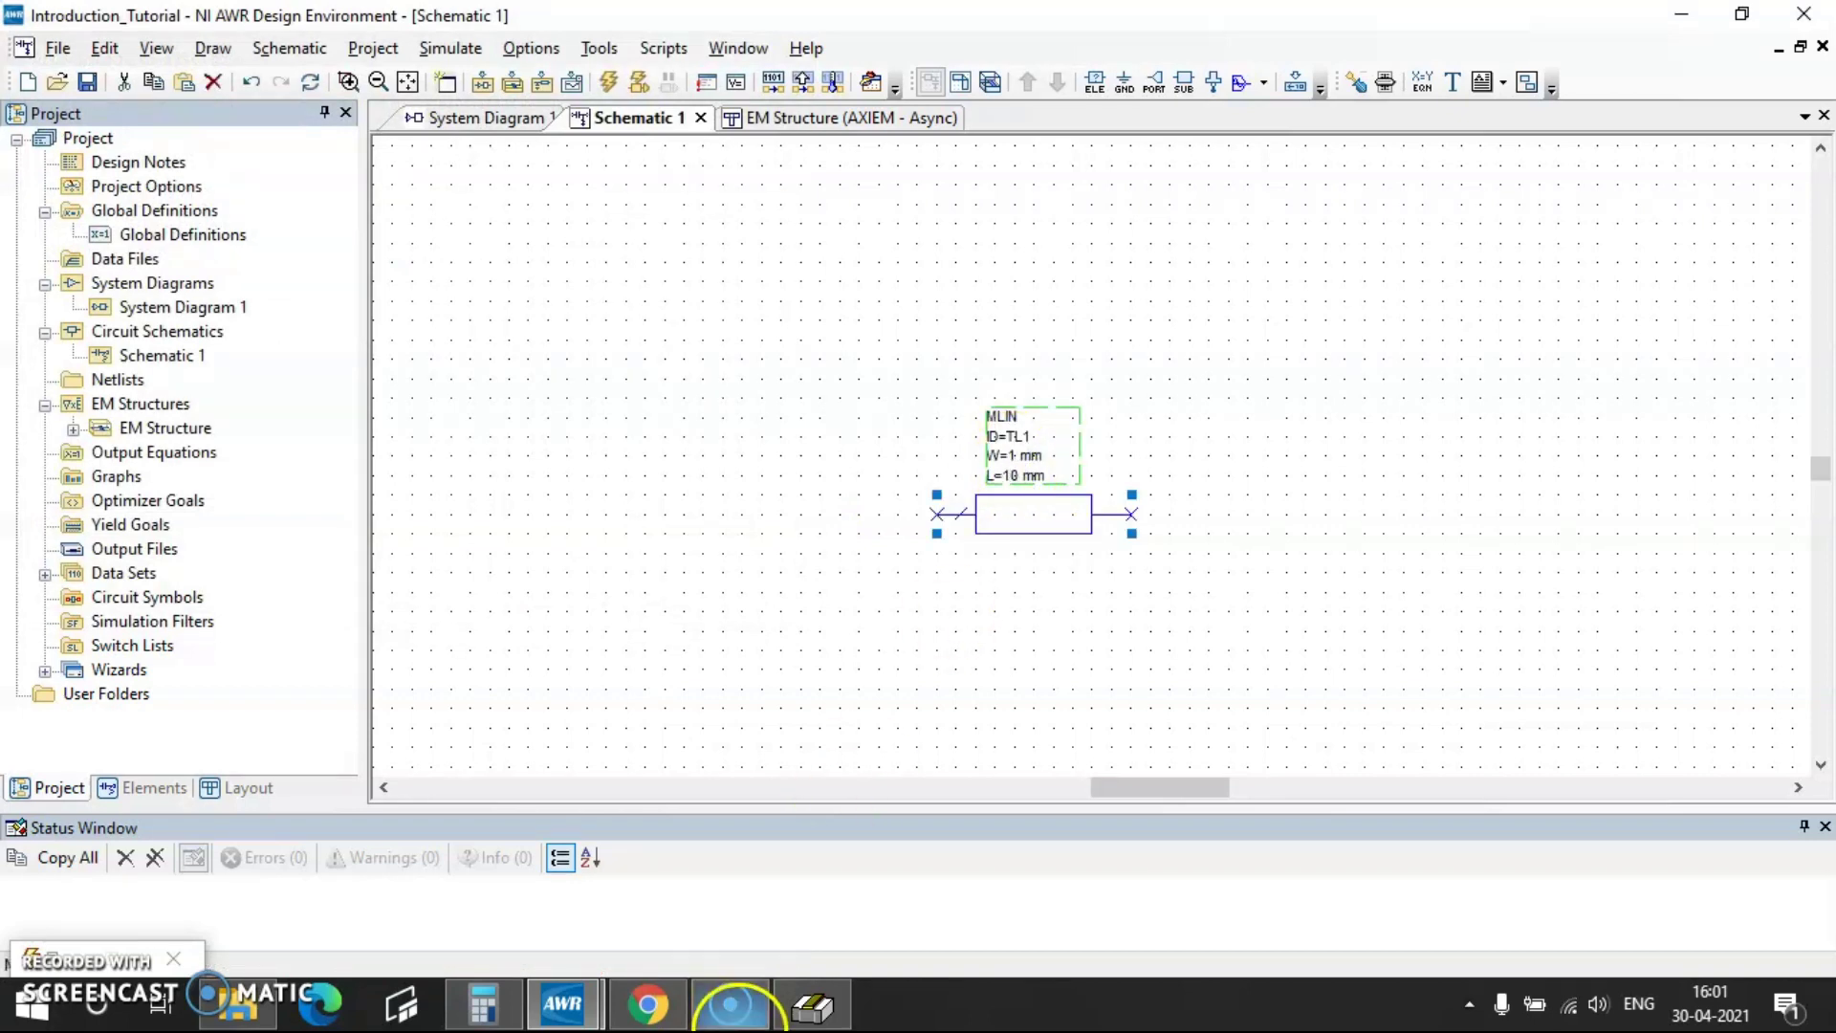
- Copy TXLINE's length 10.9467 mm and width 1.52292 mm into the line's L and W
click(812, 1003)
drag(1184, 532, 1081, 547)
key(ctrl+c)
click(1199, 277)
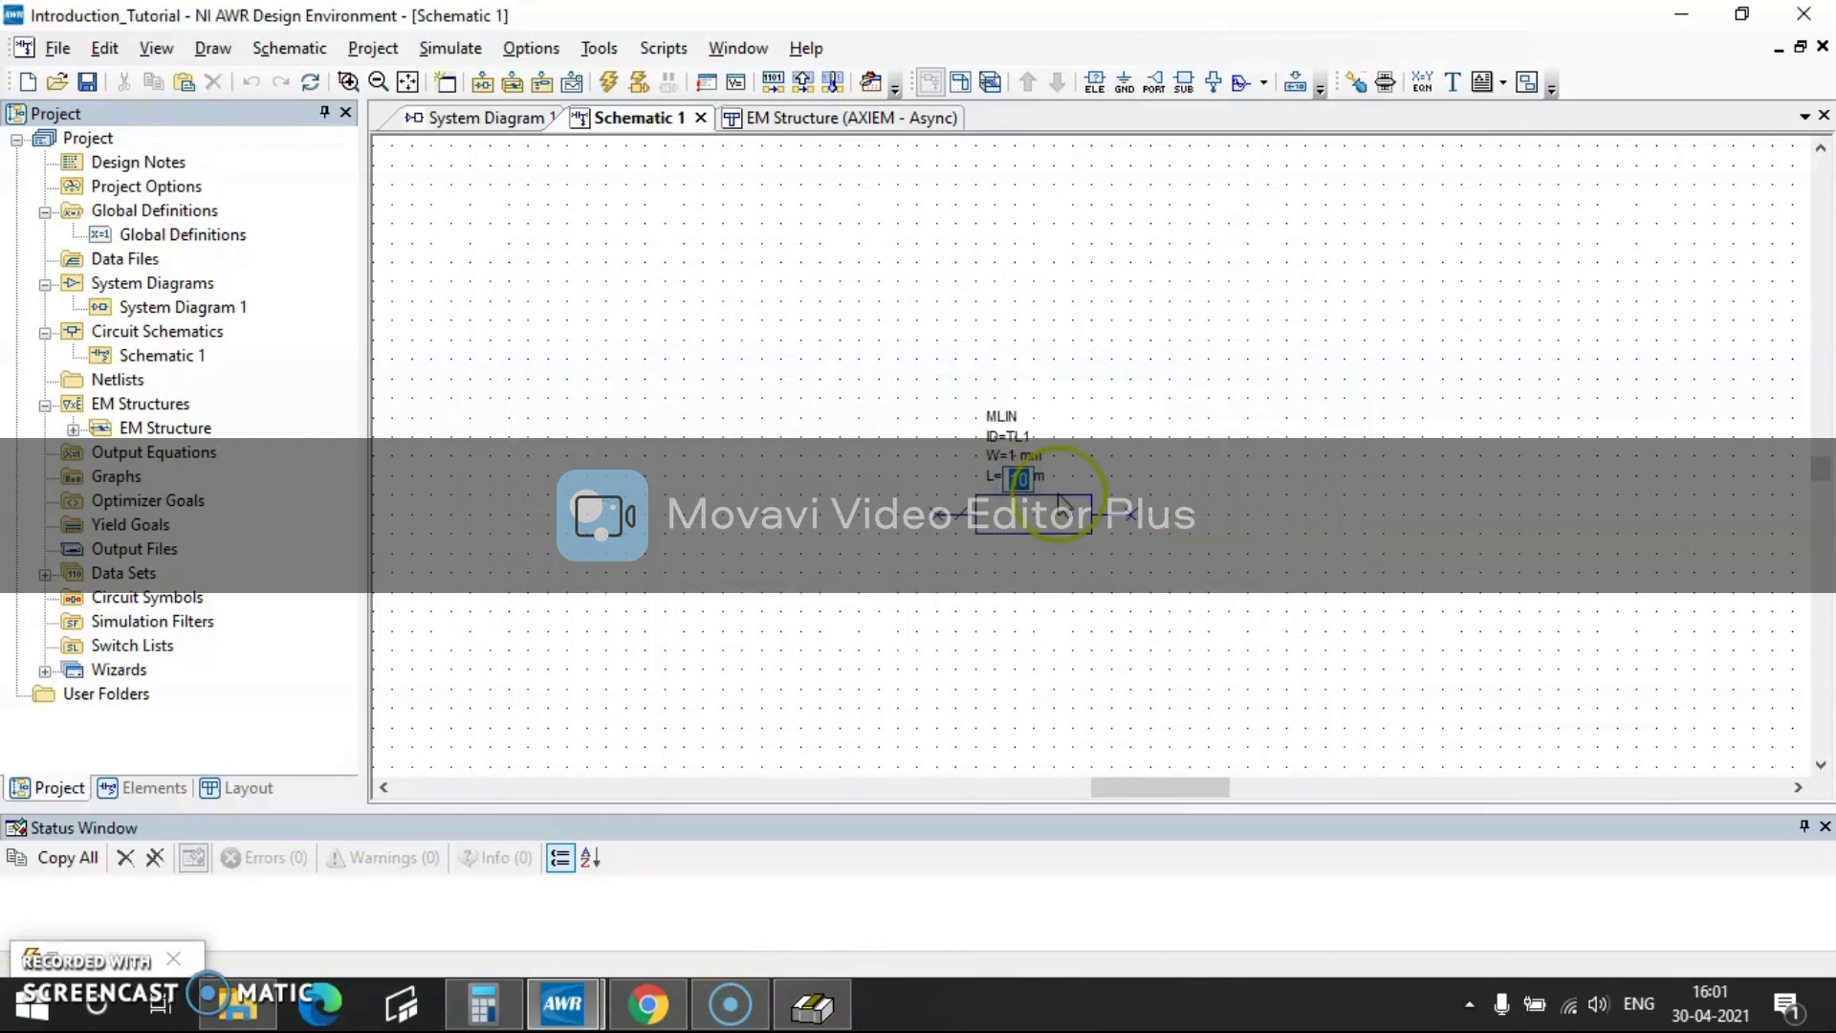
key(ctrl+v)
key(alt+Tab)
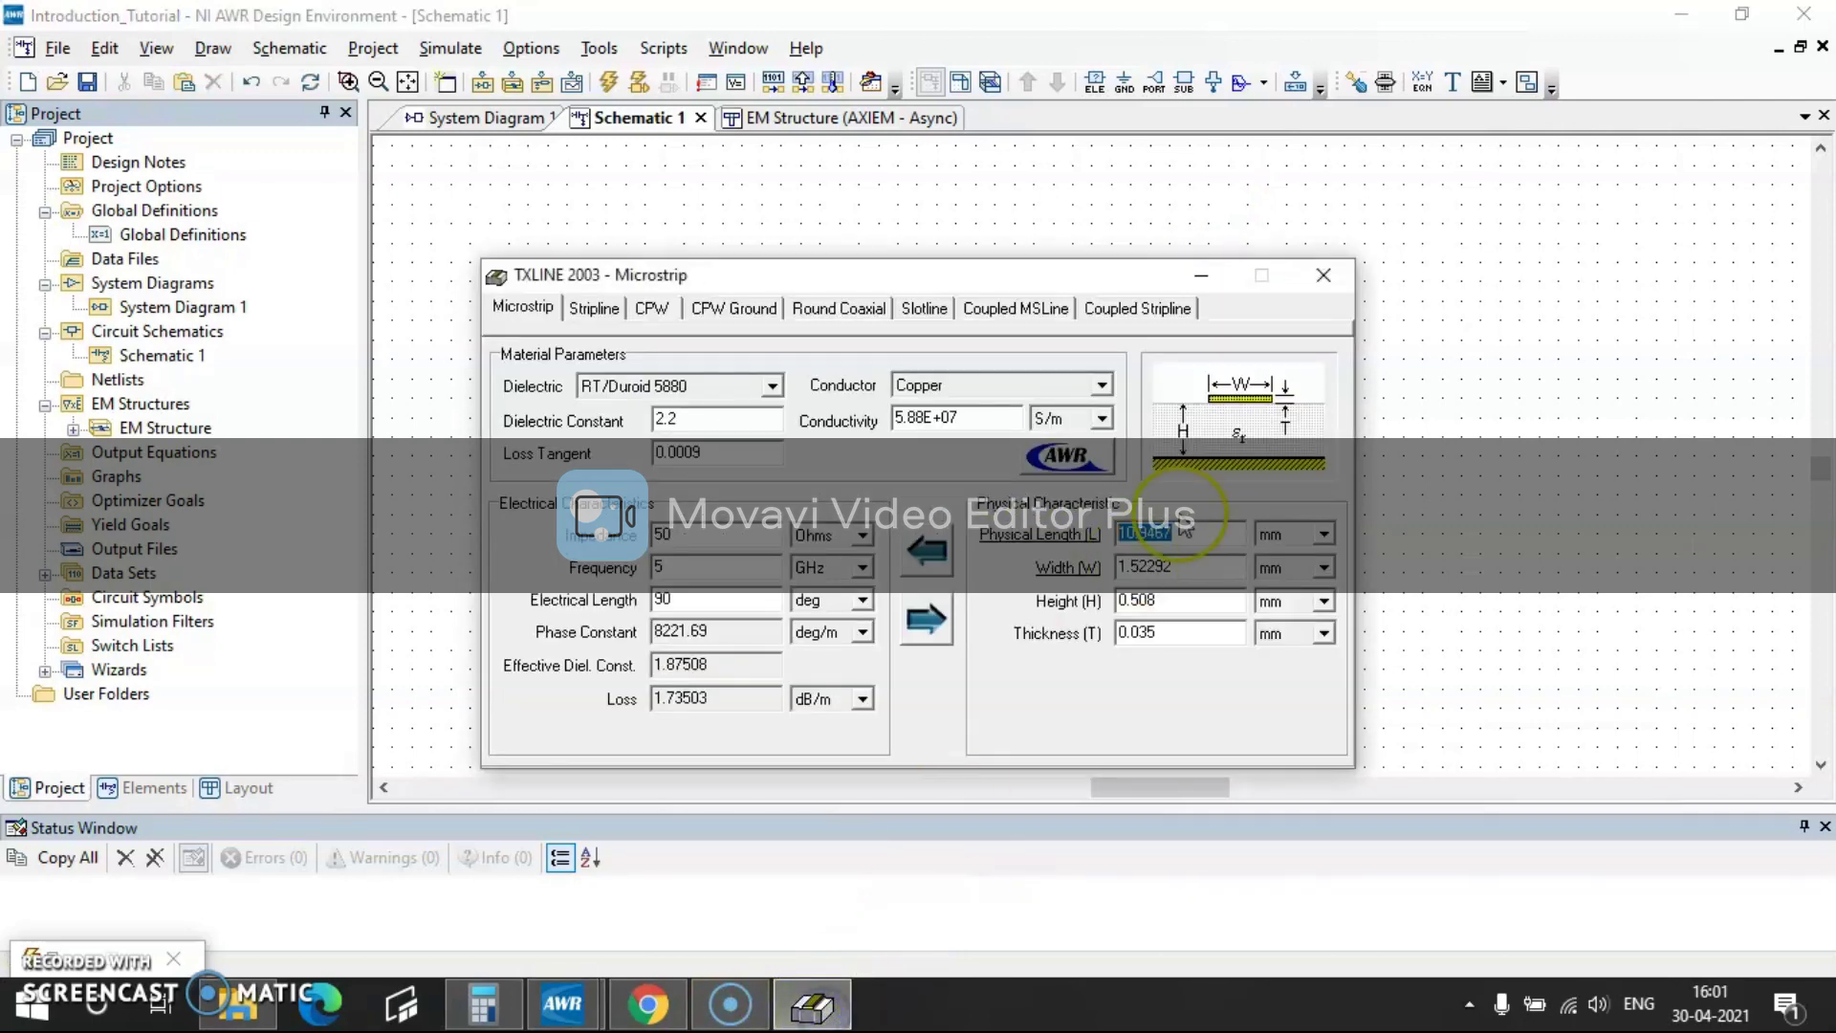
drag(1182, 568, 1000, 592)
key(ctrl+c)
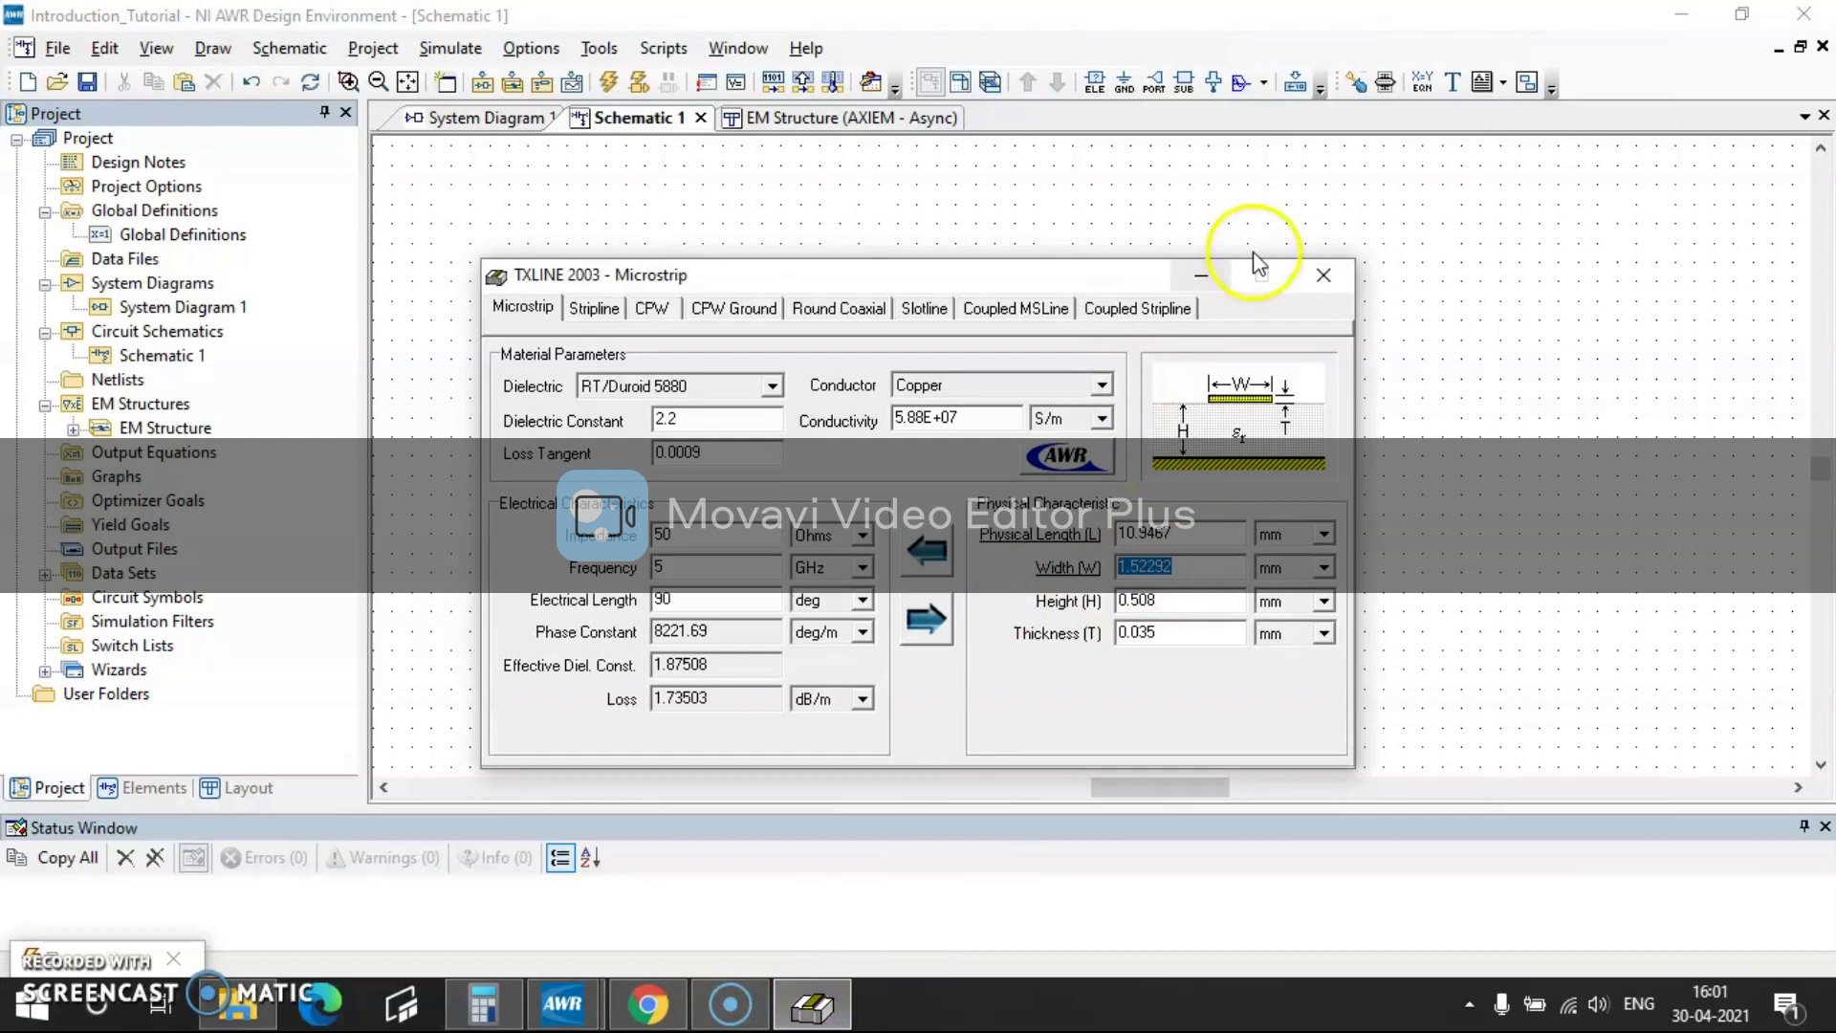
click(1207, 278)
double_click(1014, 457)
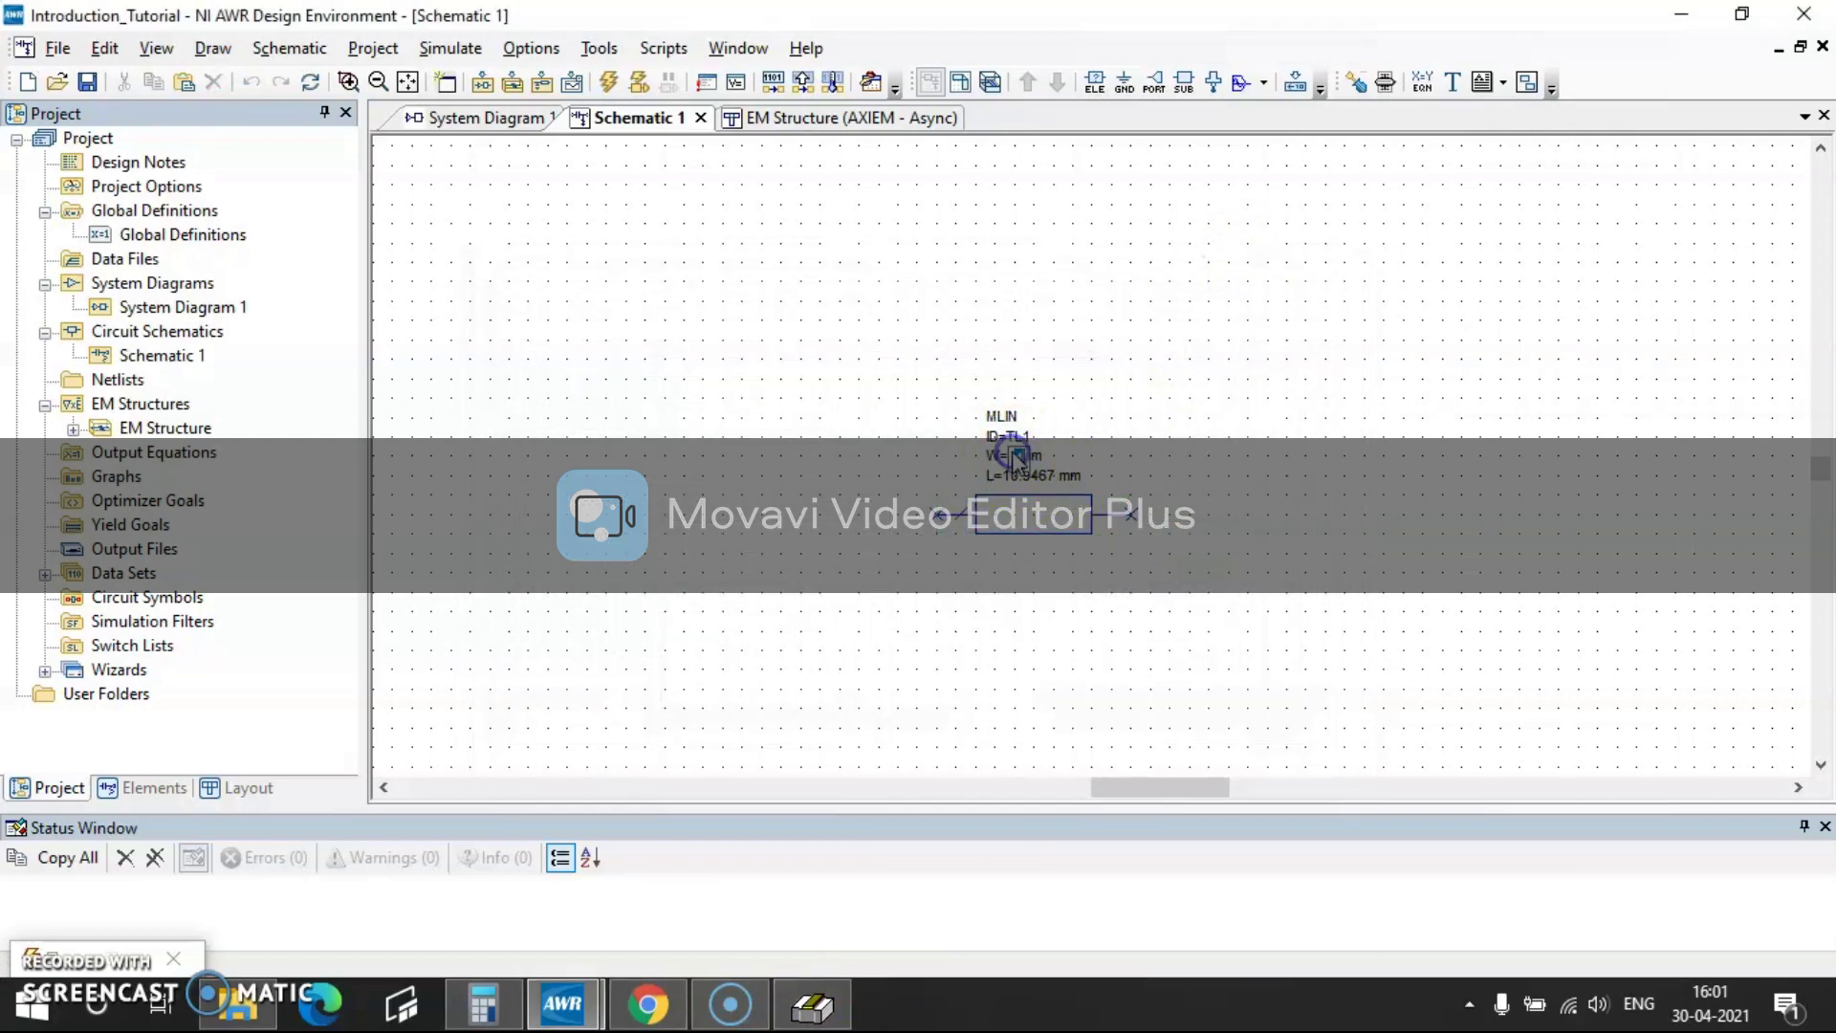
key(ctrl+v)
click(1178, 418)
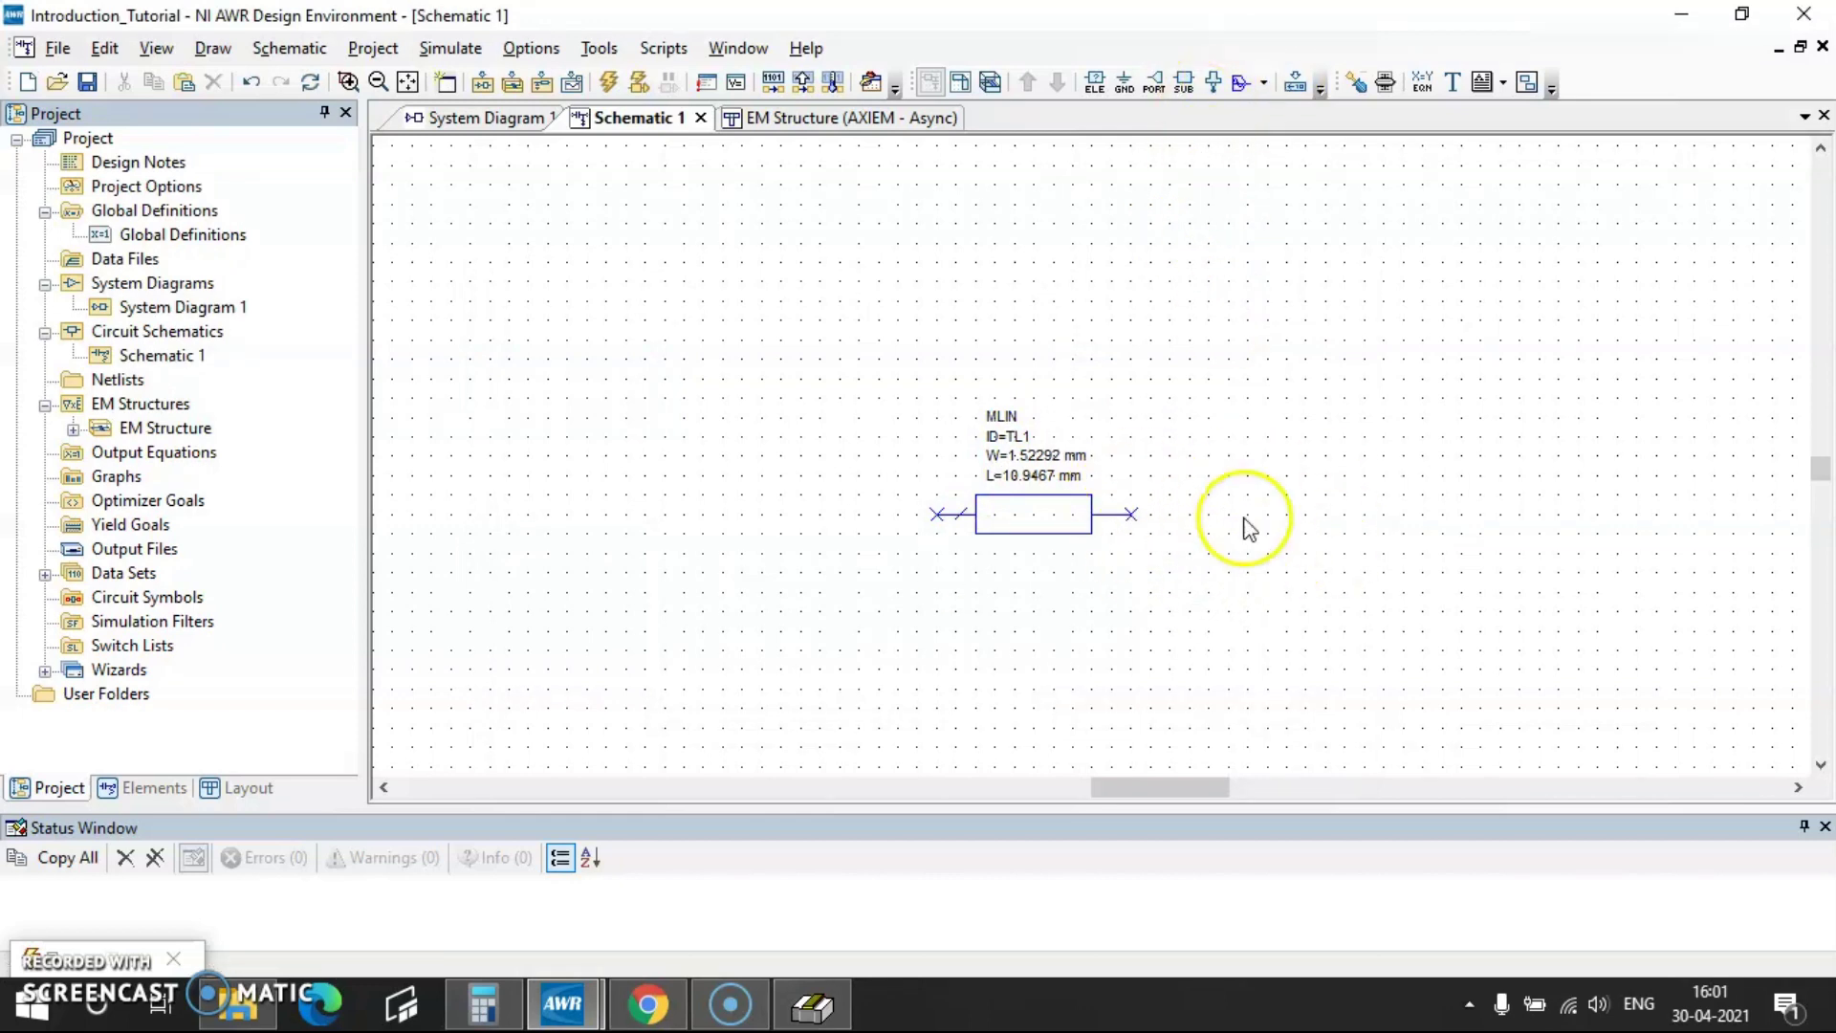
- Place a rotated 50 Ohm port 1 at the line's right end
click(1154, 84)
right_click(1169, 521)
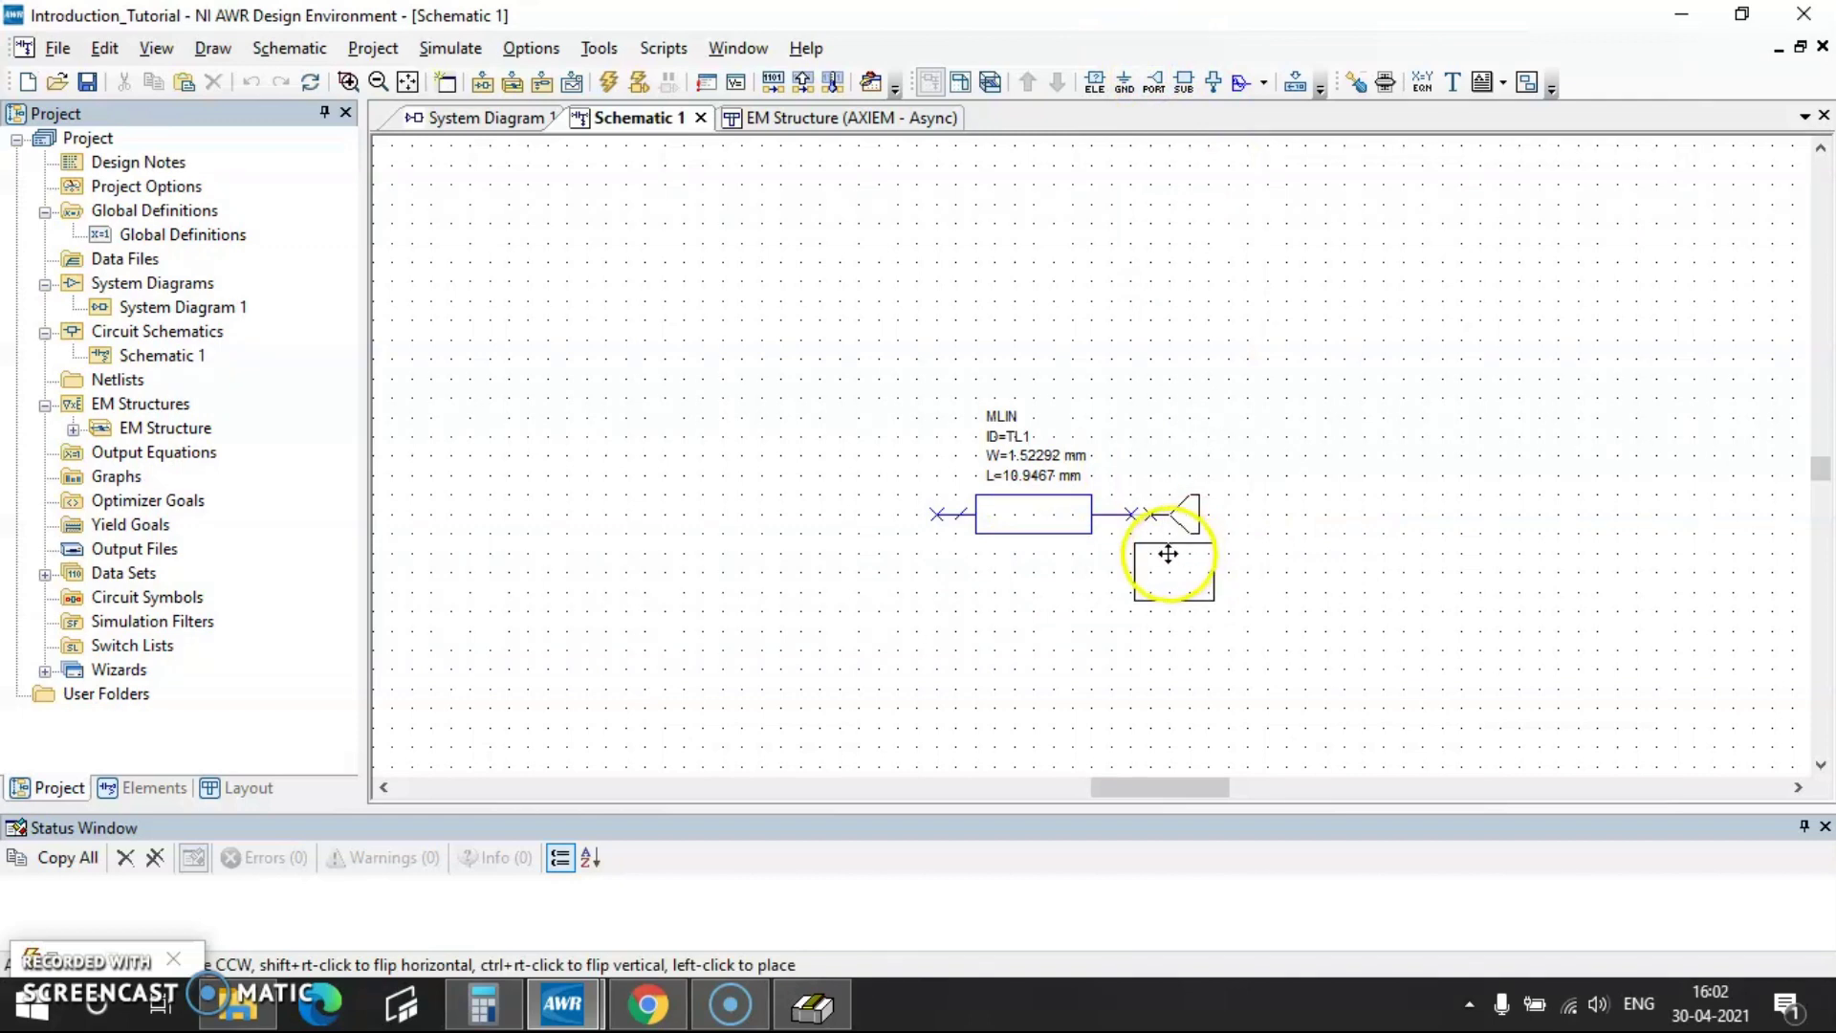
click(1152, 550)
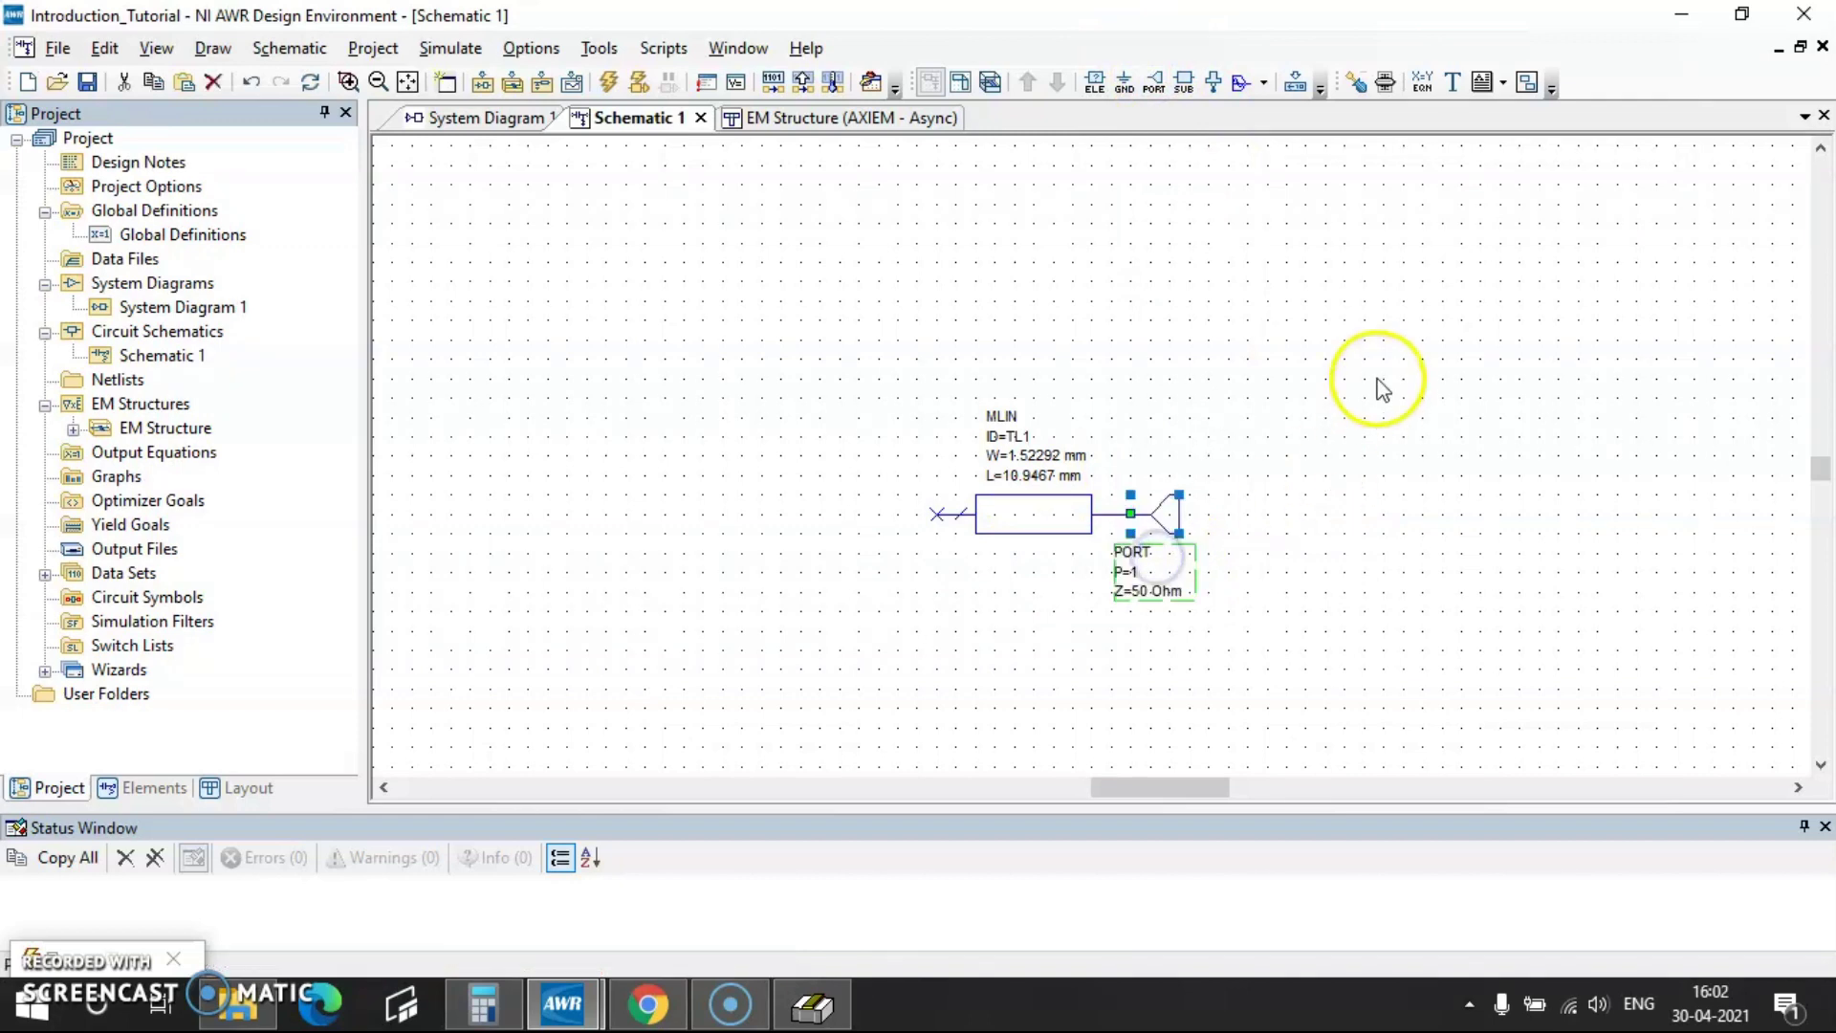
click(1311, 414)
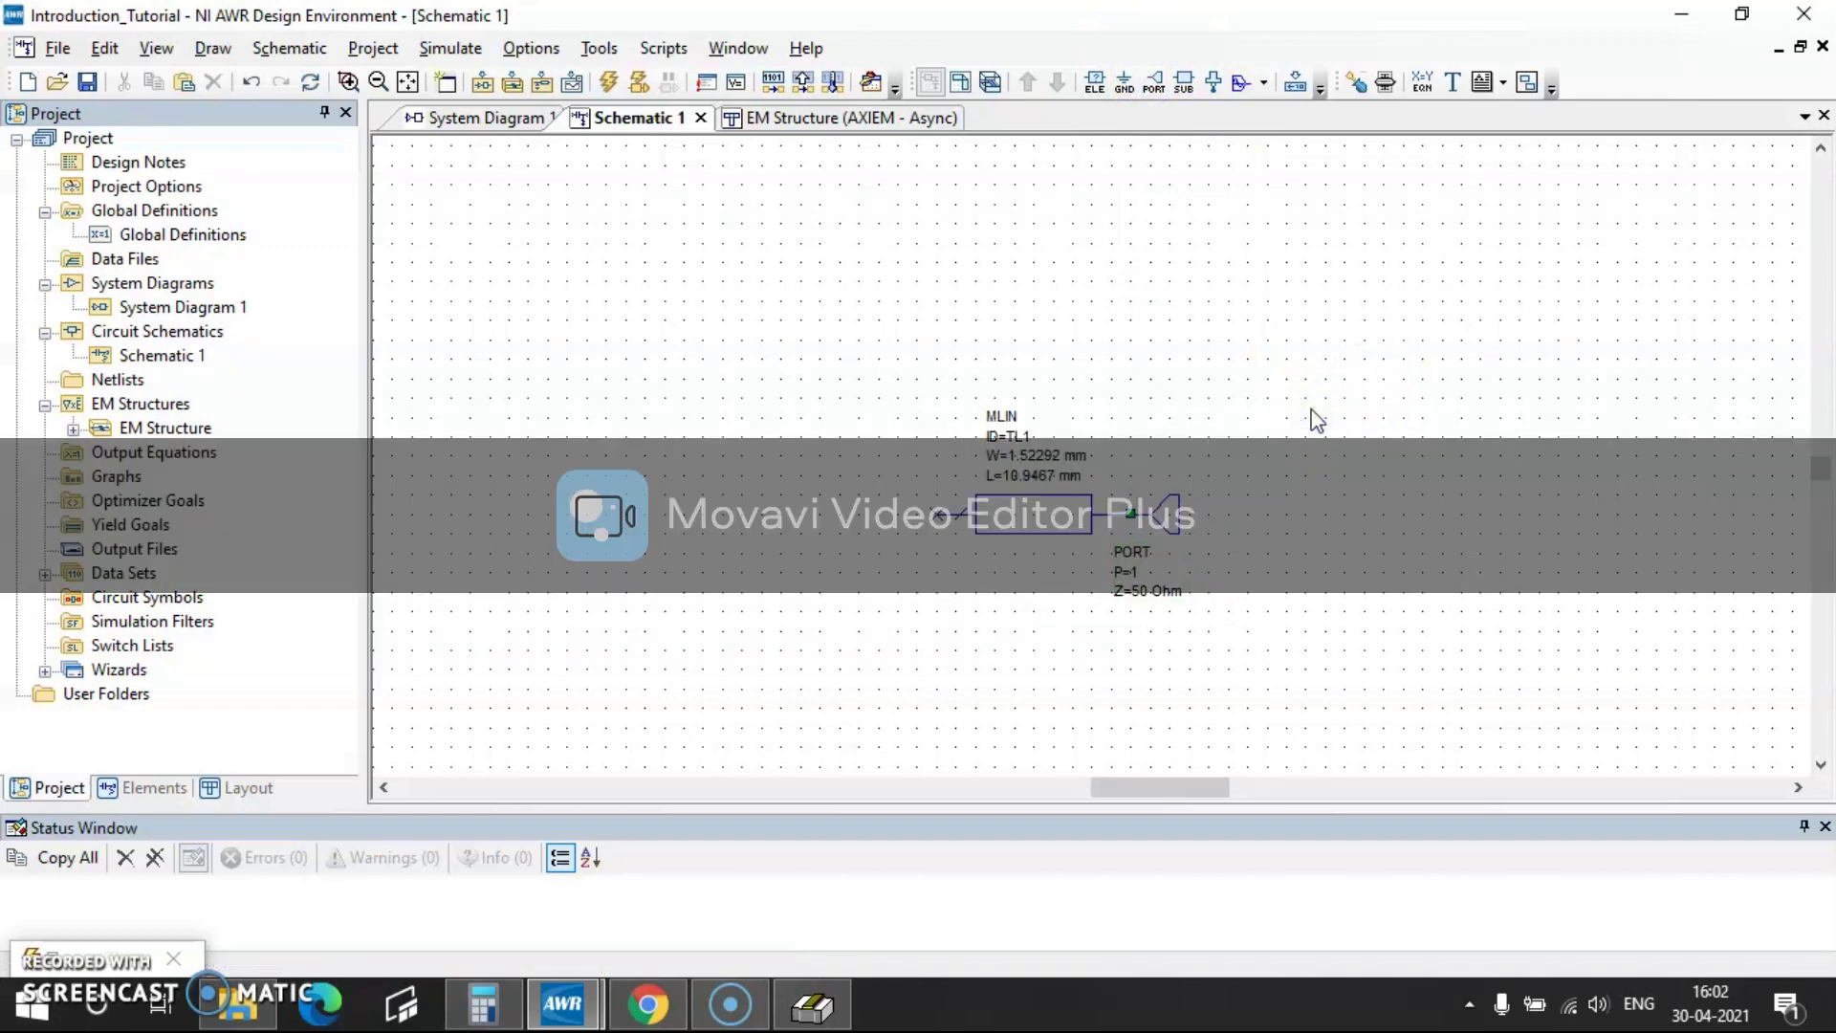
- Place port 2 left of the line and wire it to the line's left end
key(ctrl+p)
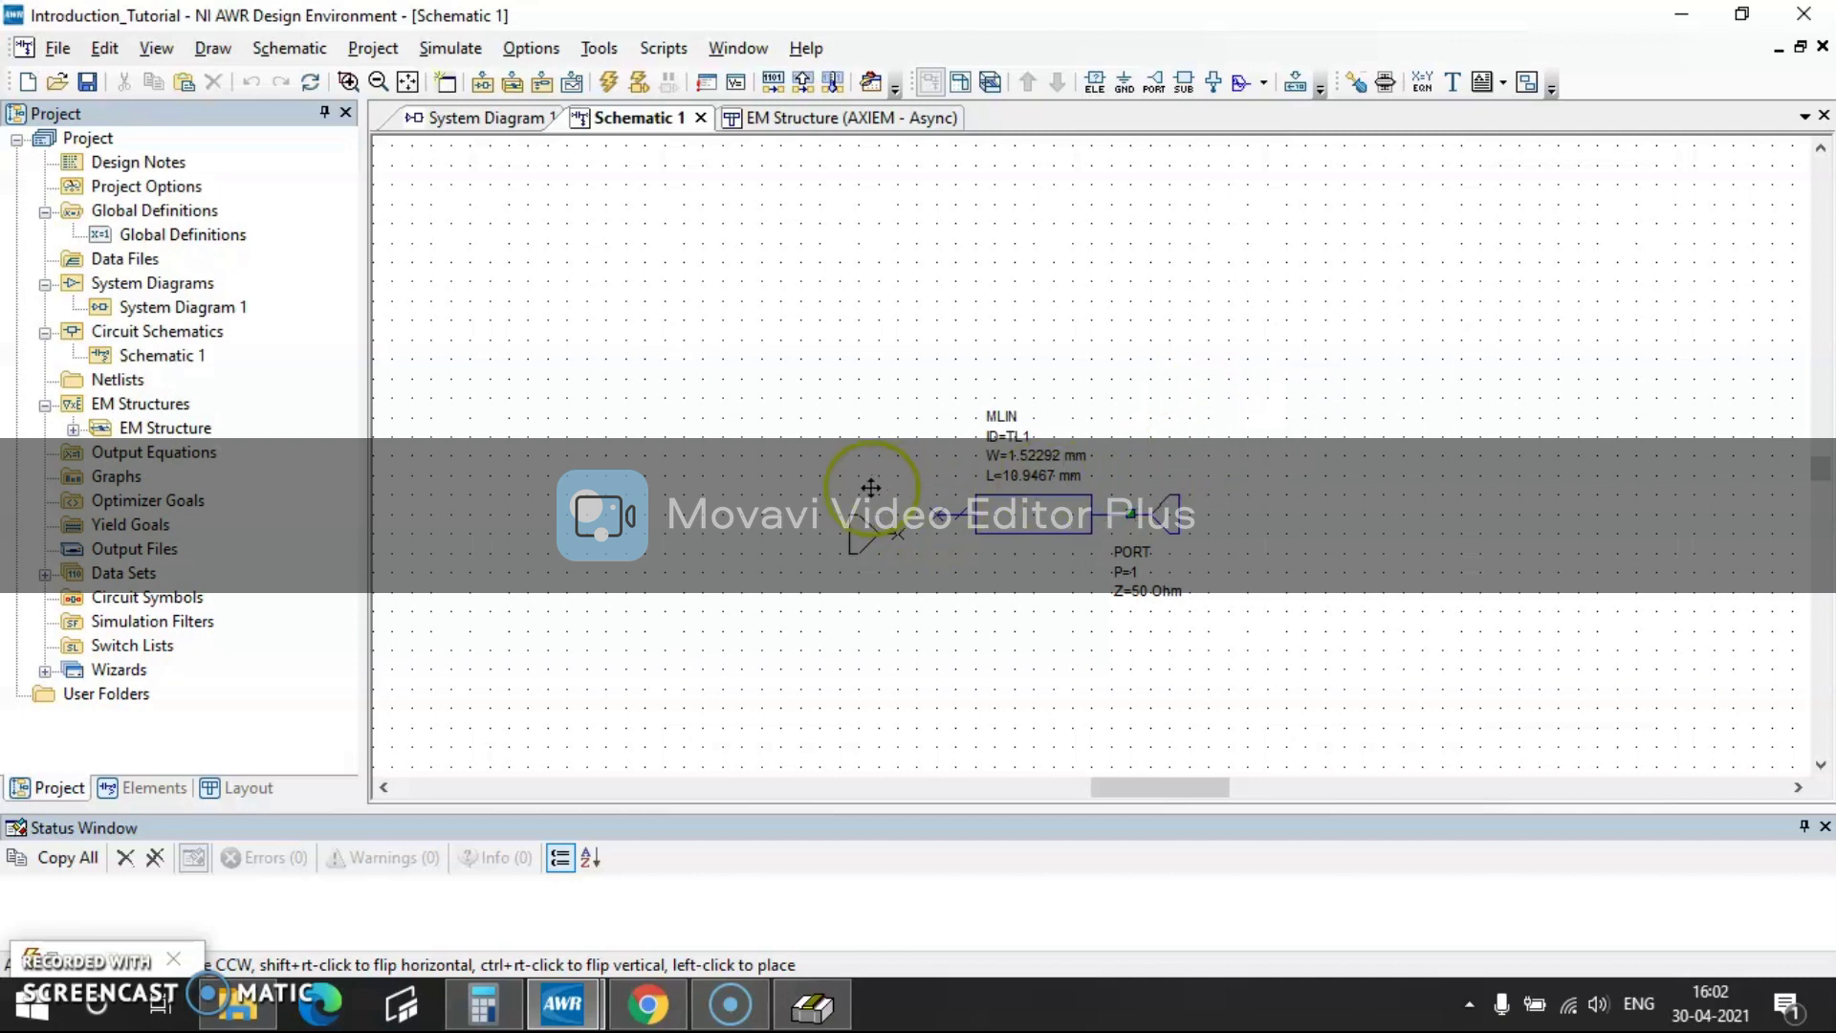
right_click(837, 453)
click(840, 482)
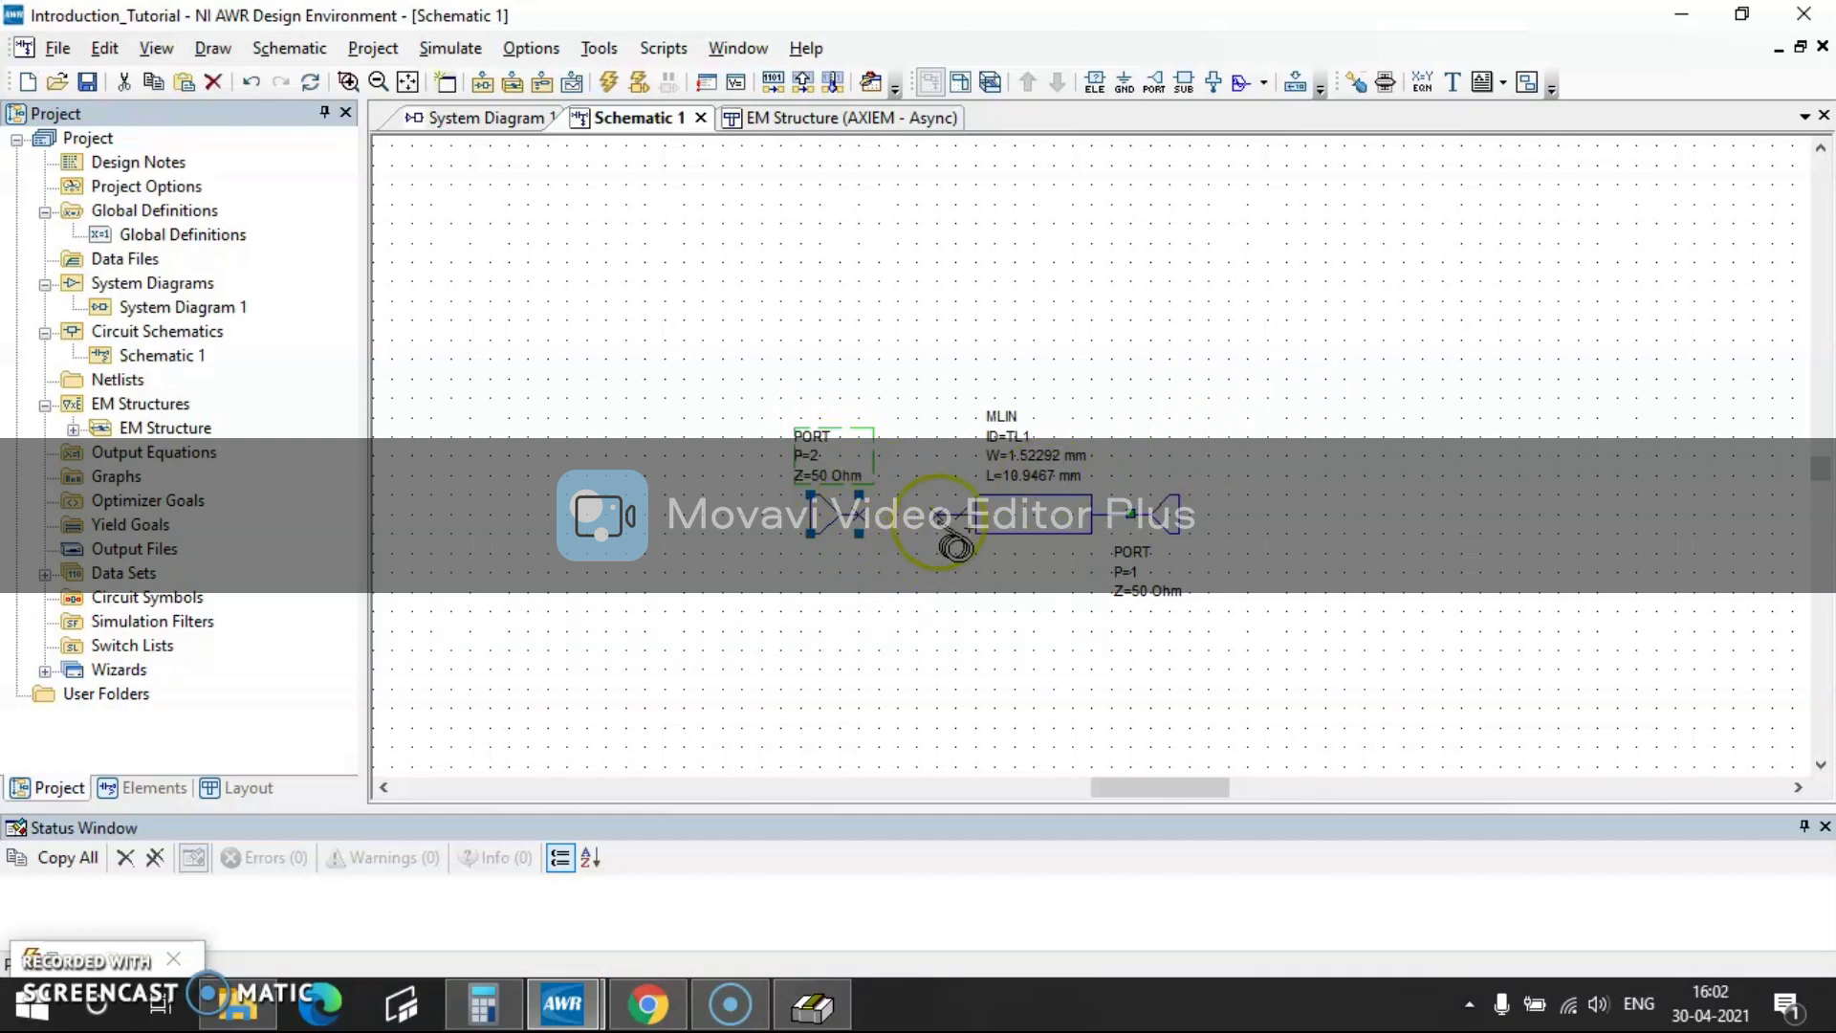
mouse_move(941, 524)
mouse_down()
mouse_move(885, 537)
mouse_move(949, 540)
mouse_up()
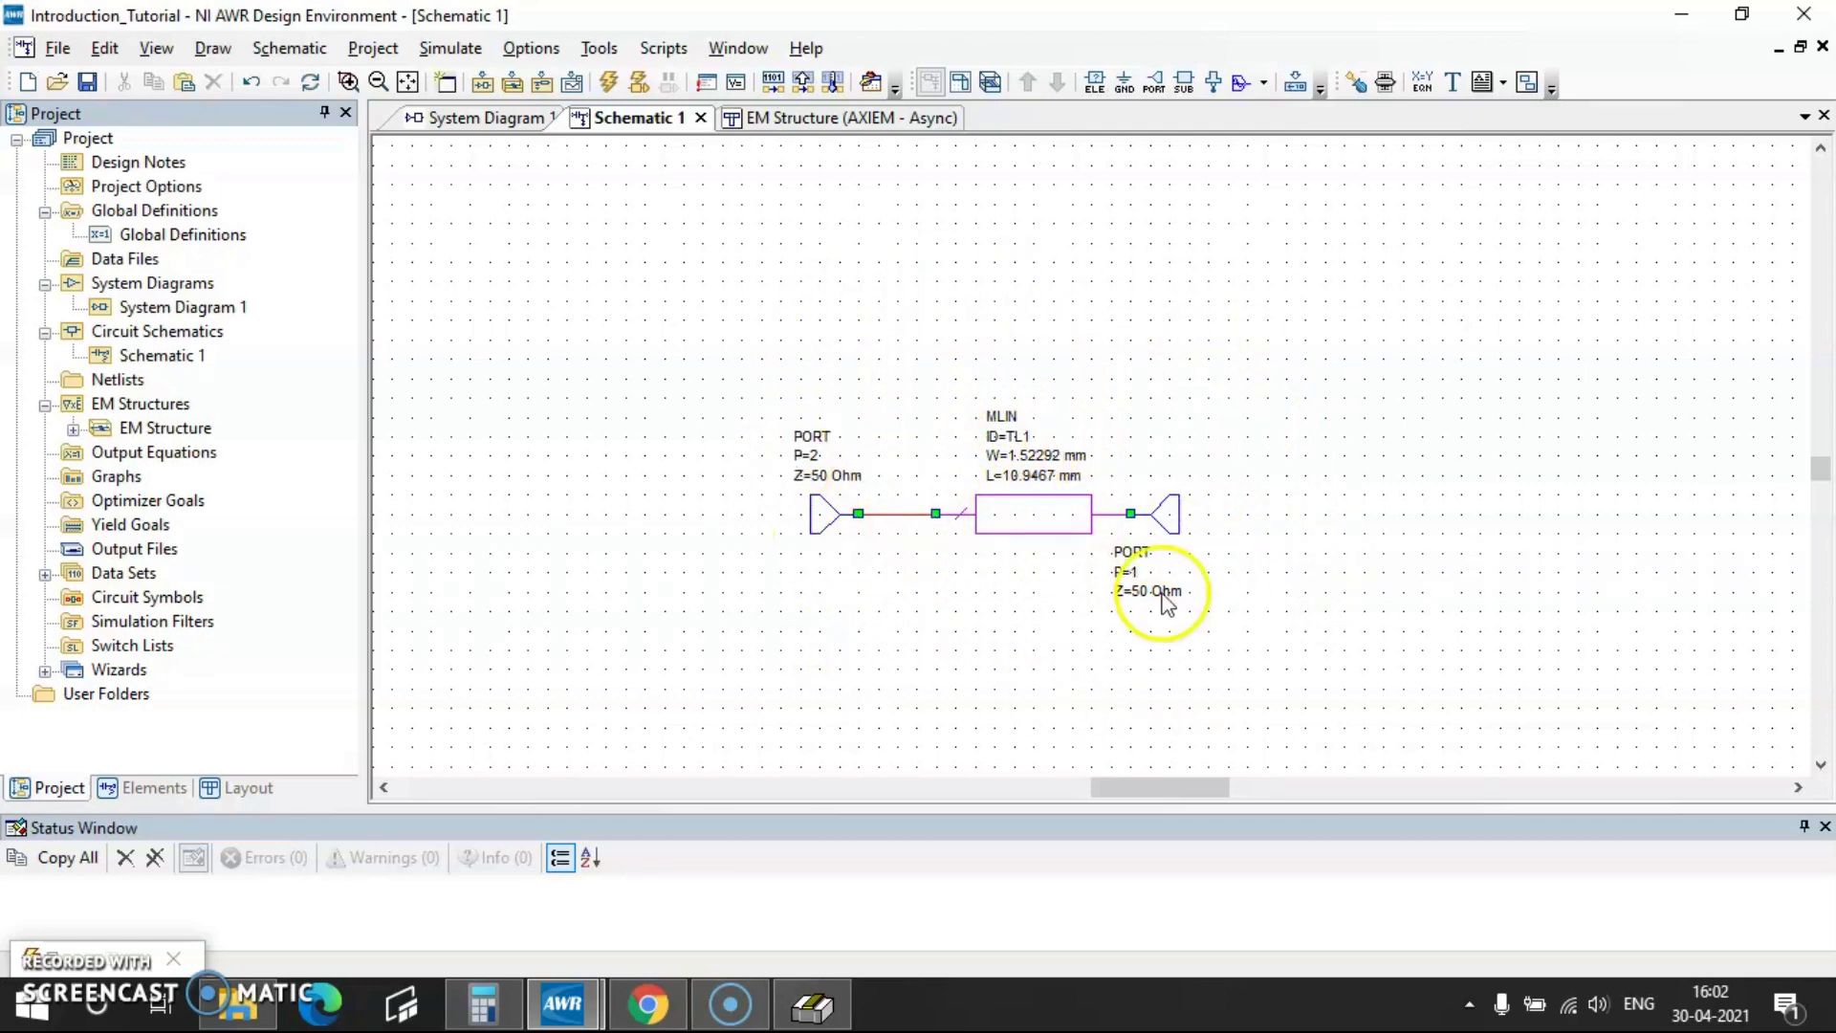
click(929, 520)
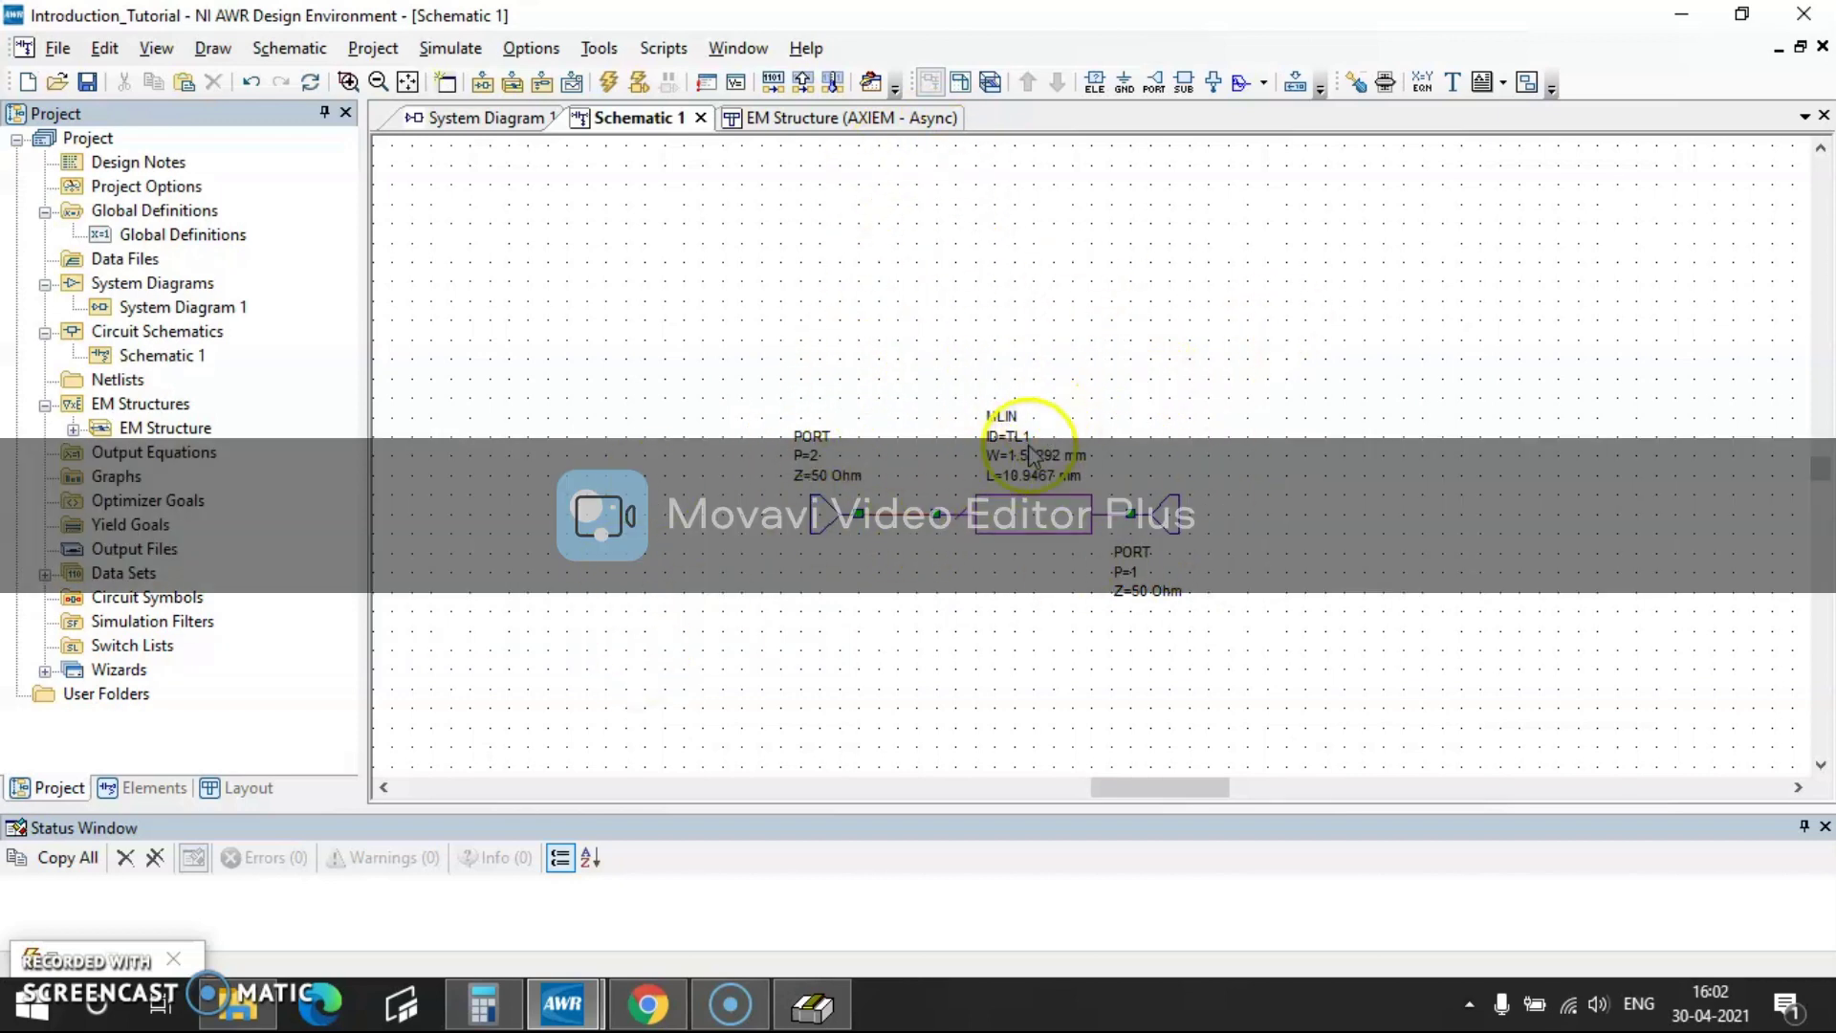
- Paste a copy of microstrip line TL1 and rename the copy to MSUB
click(1024, 498)
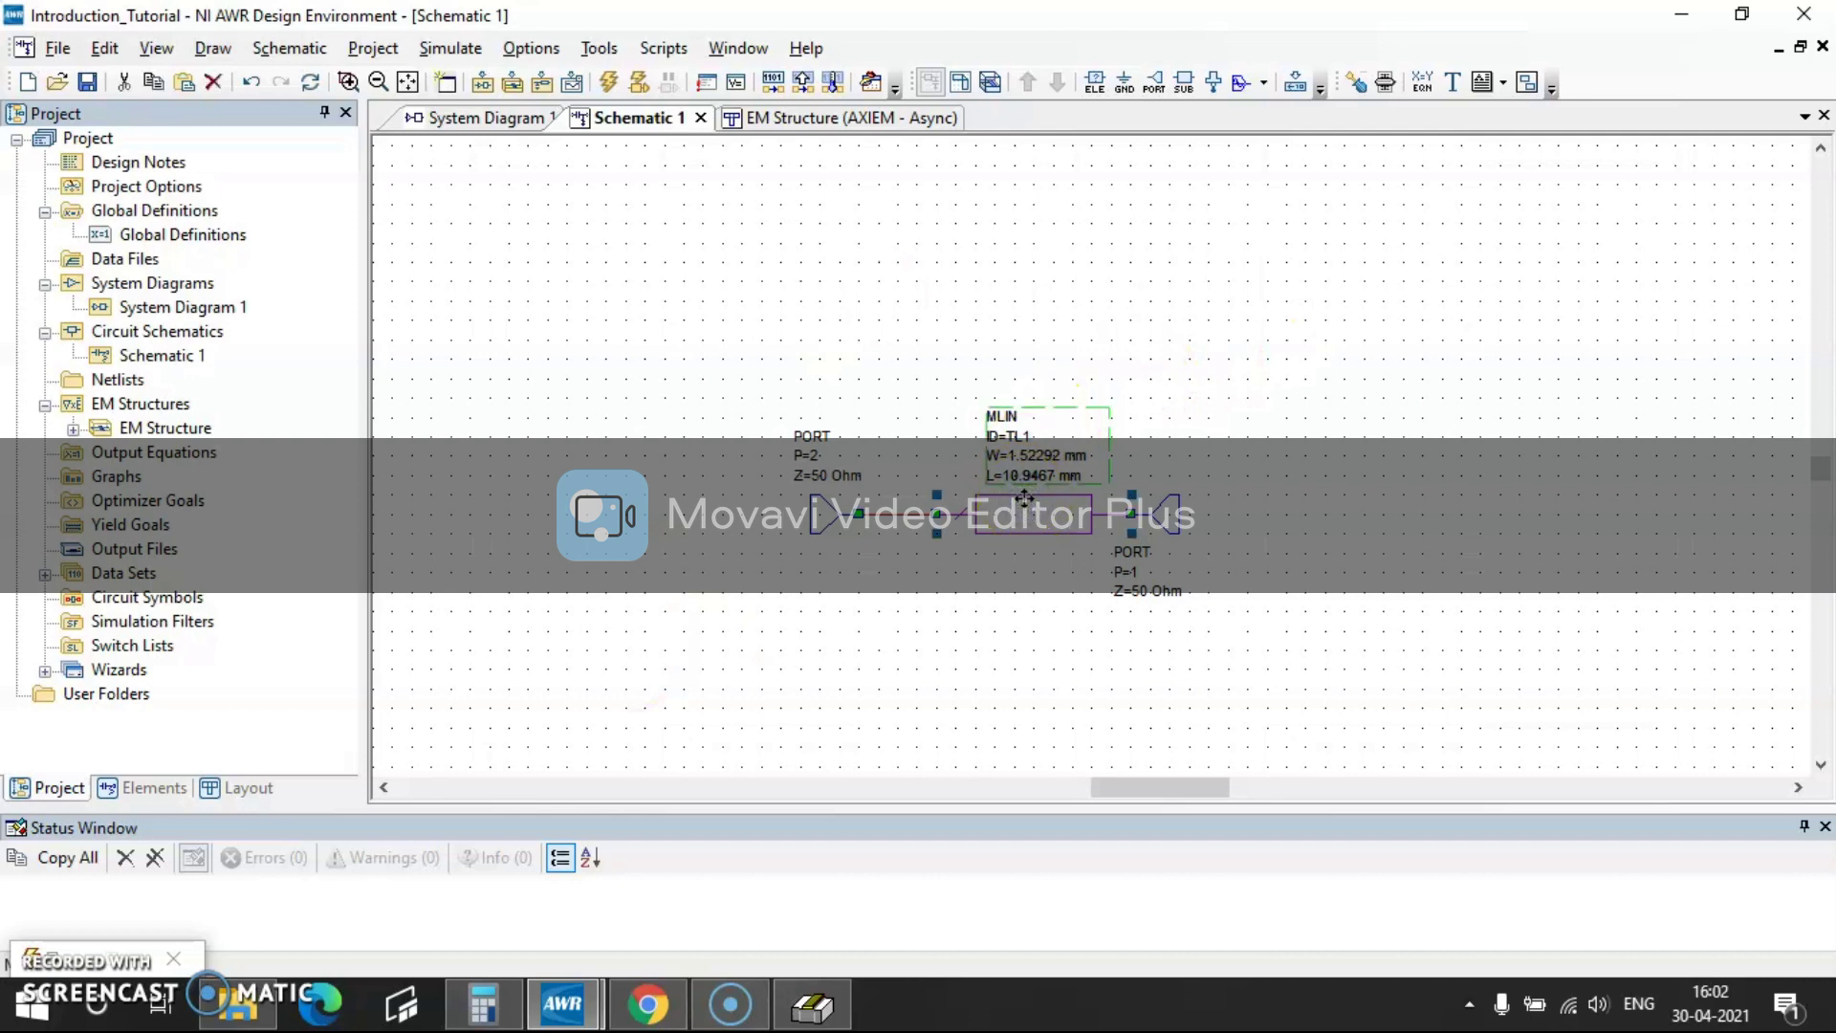
key(ctrl+c)
key(ctrl+v)
click(1267, 320)
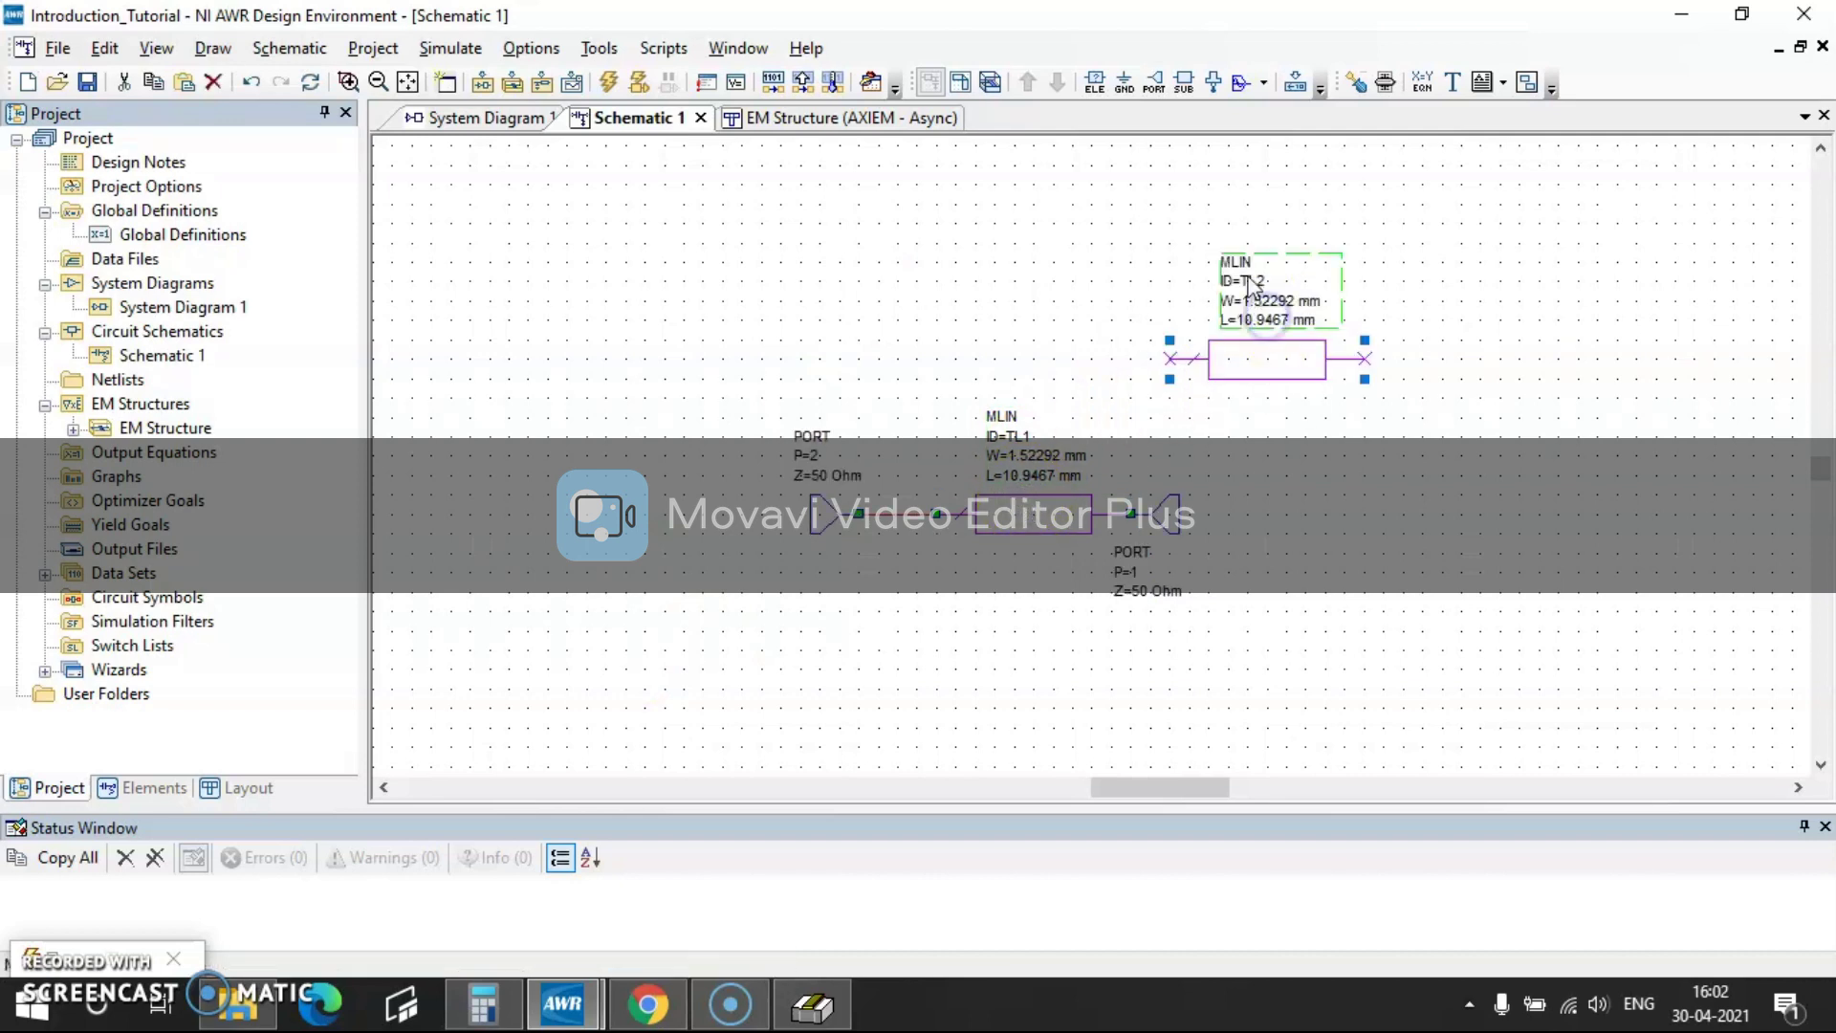
double_click(1246, 267)
text(M)
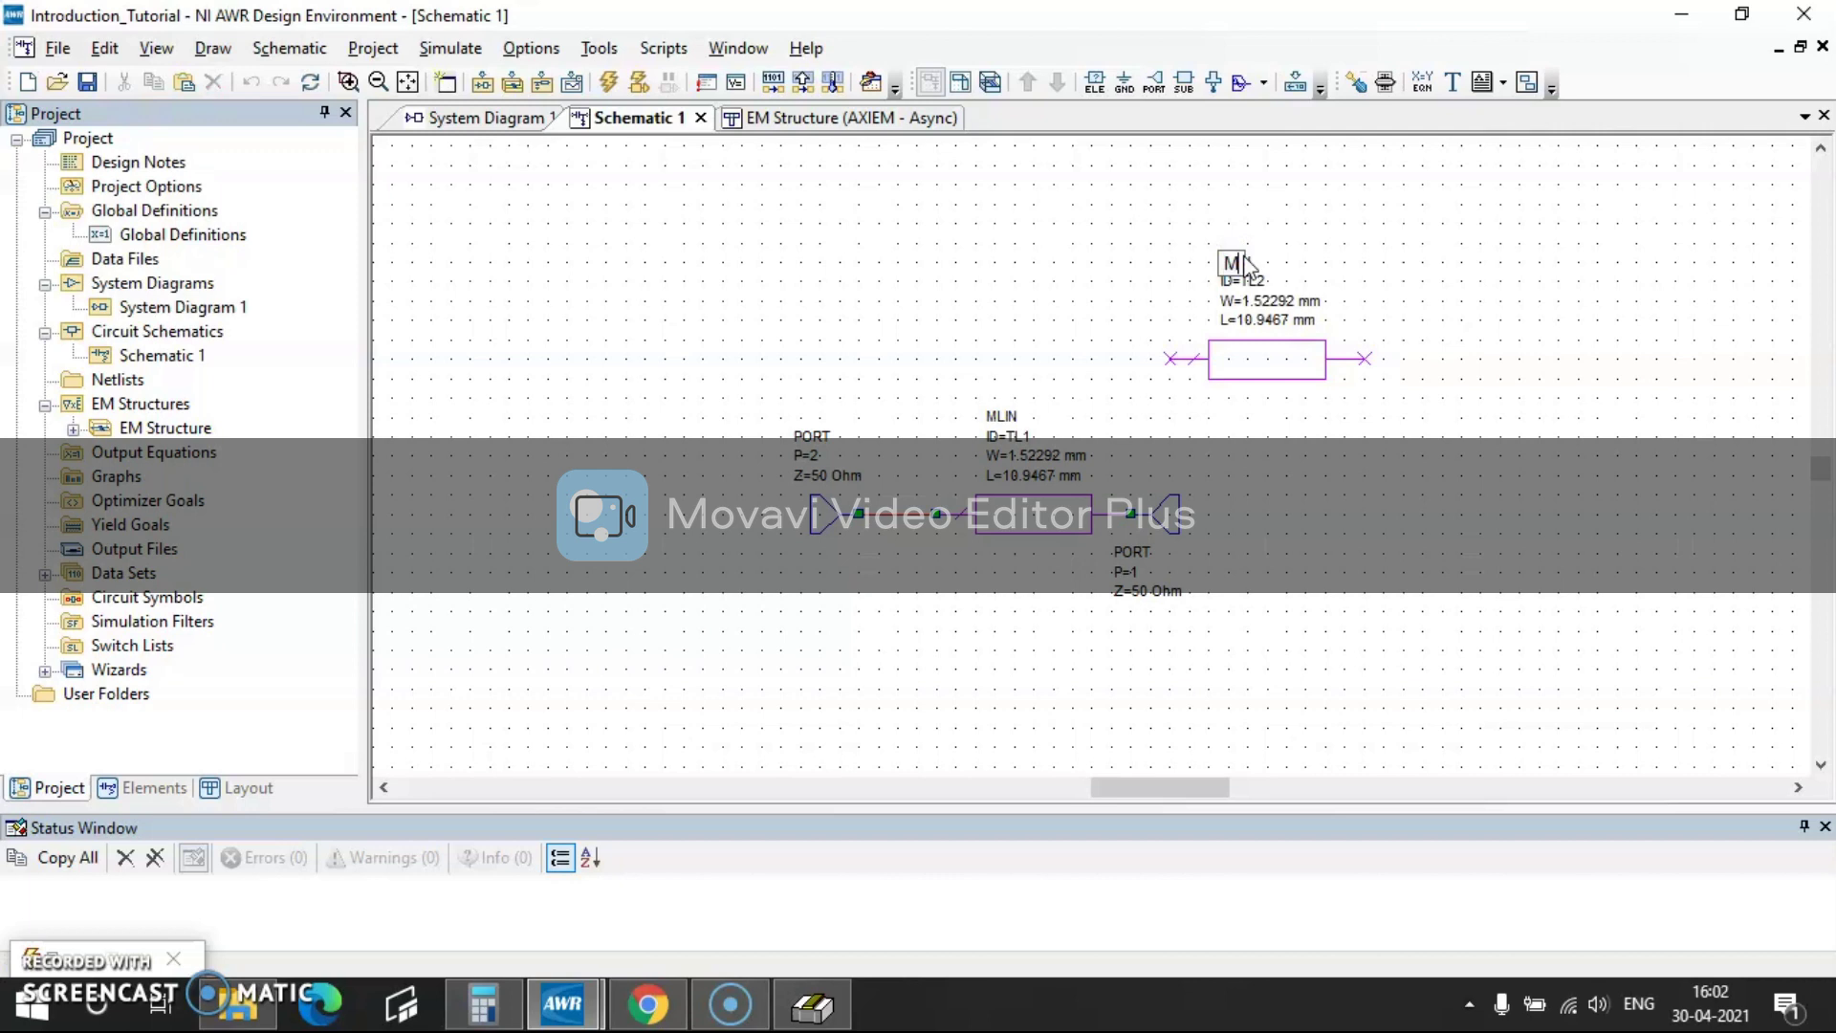
text(SU)
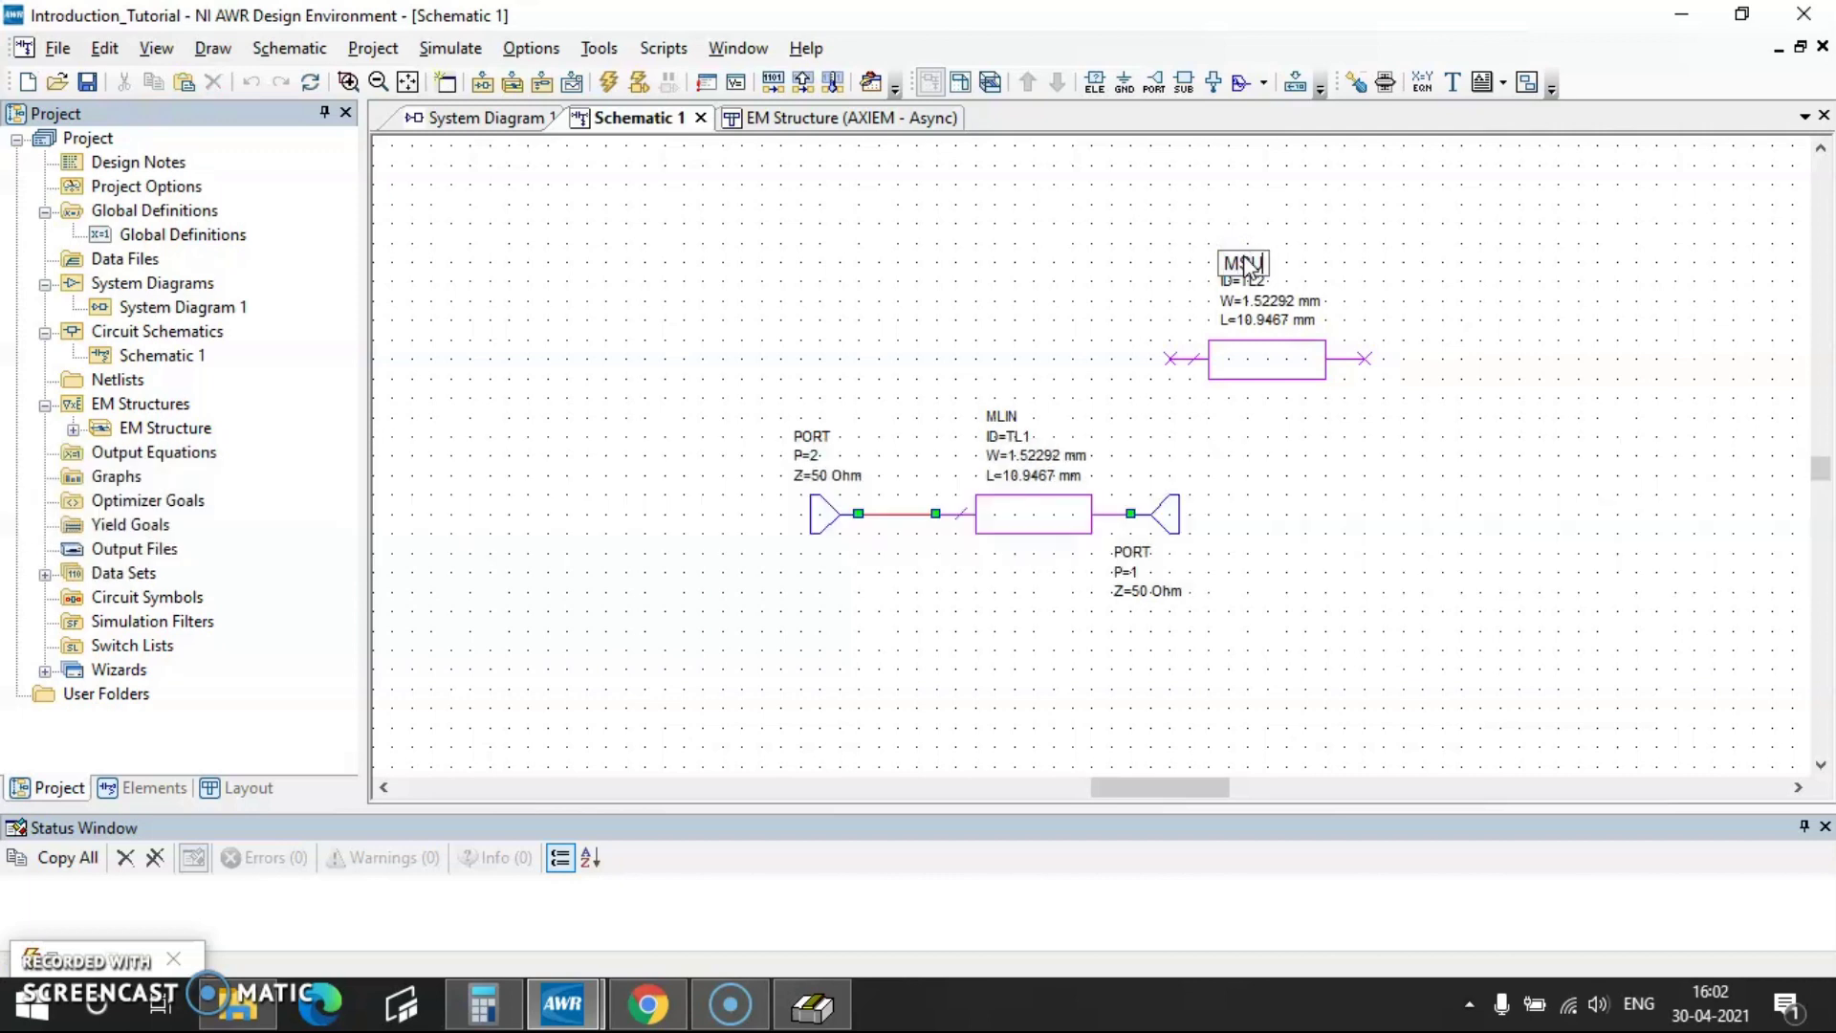
text(B)
key(Return)
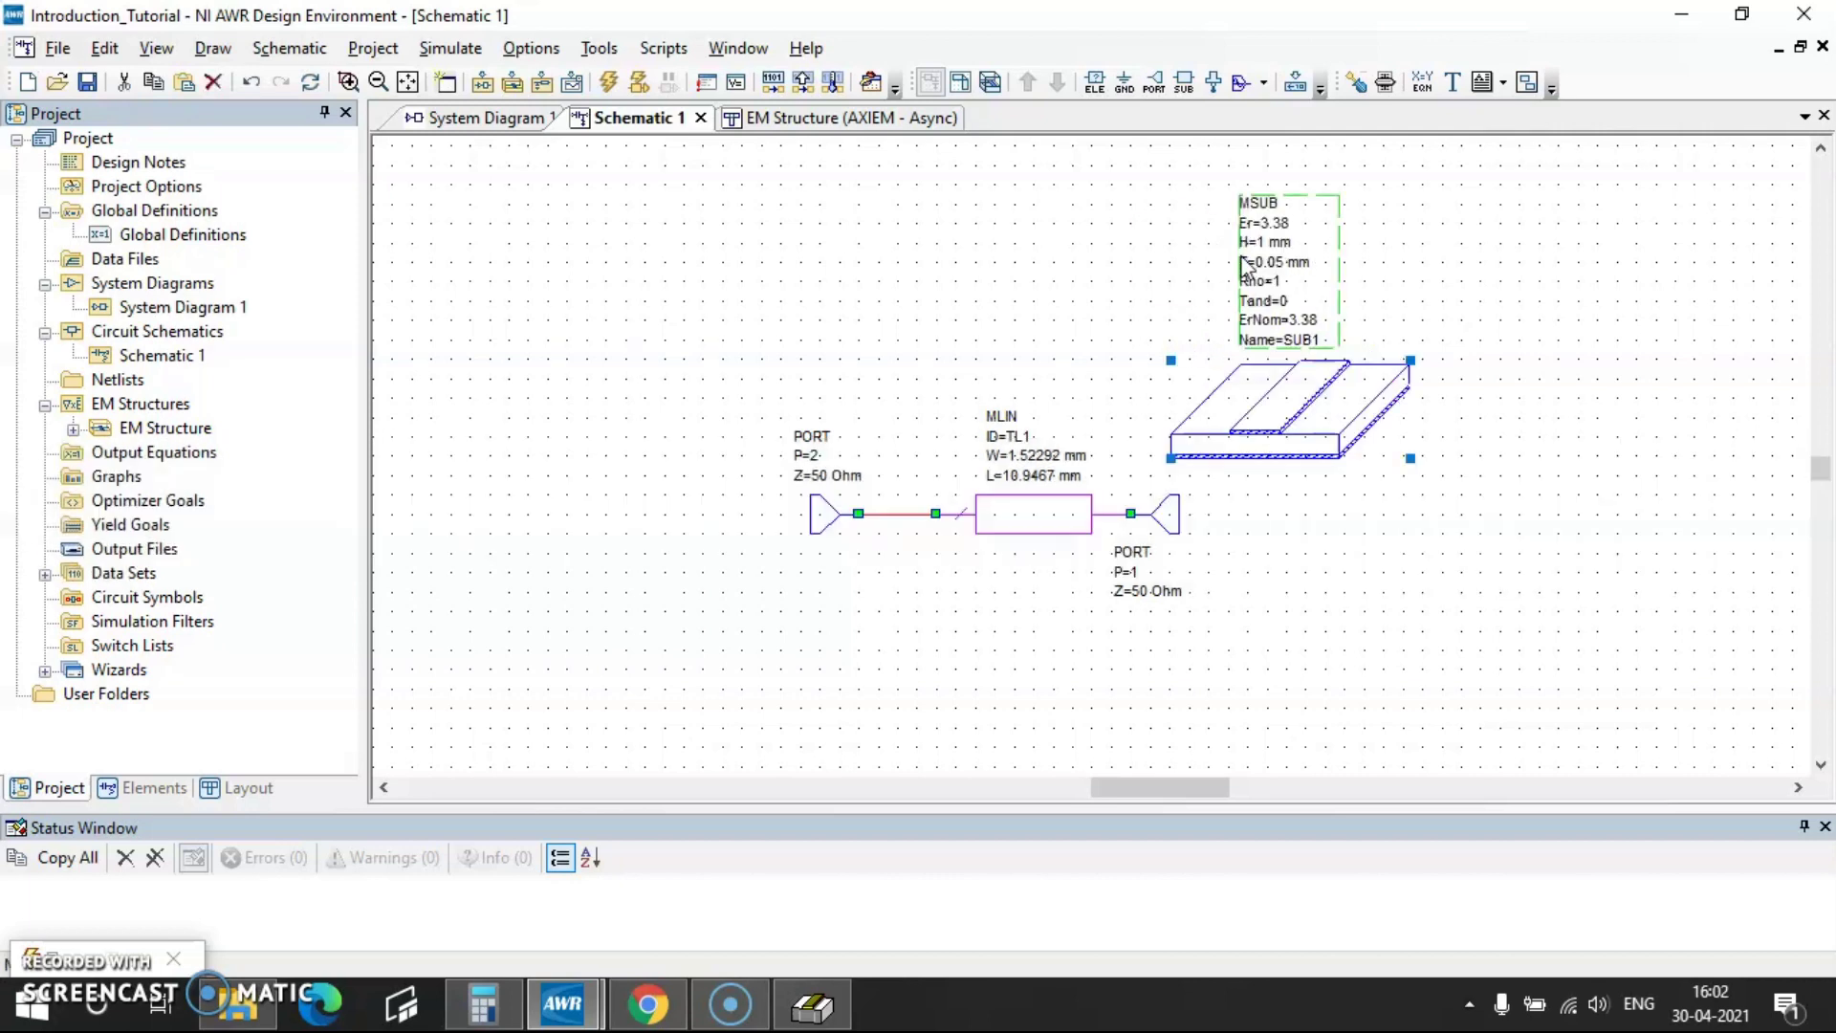
- Set the substrate to Er 2.2, H 0.508 mm, T 0.035 mm, Tand 0.0009, and move it upper left
click(1281, 226)
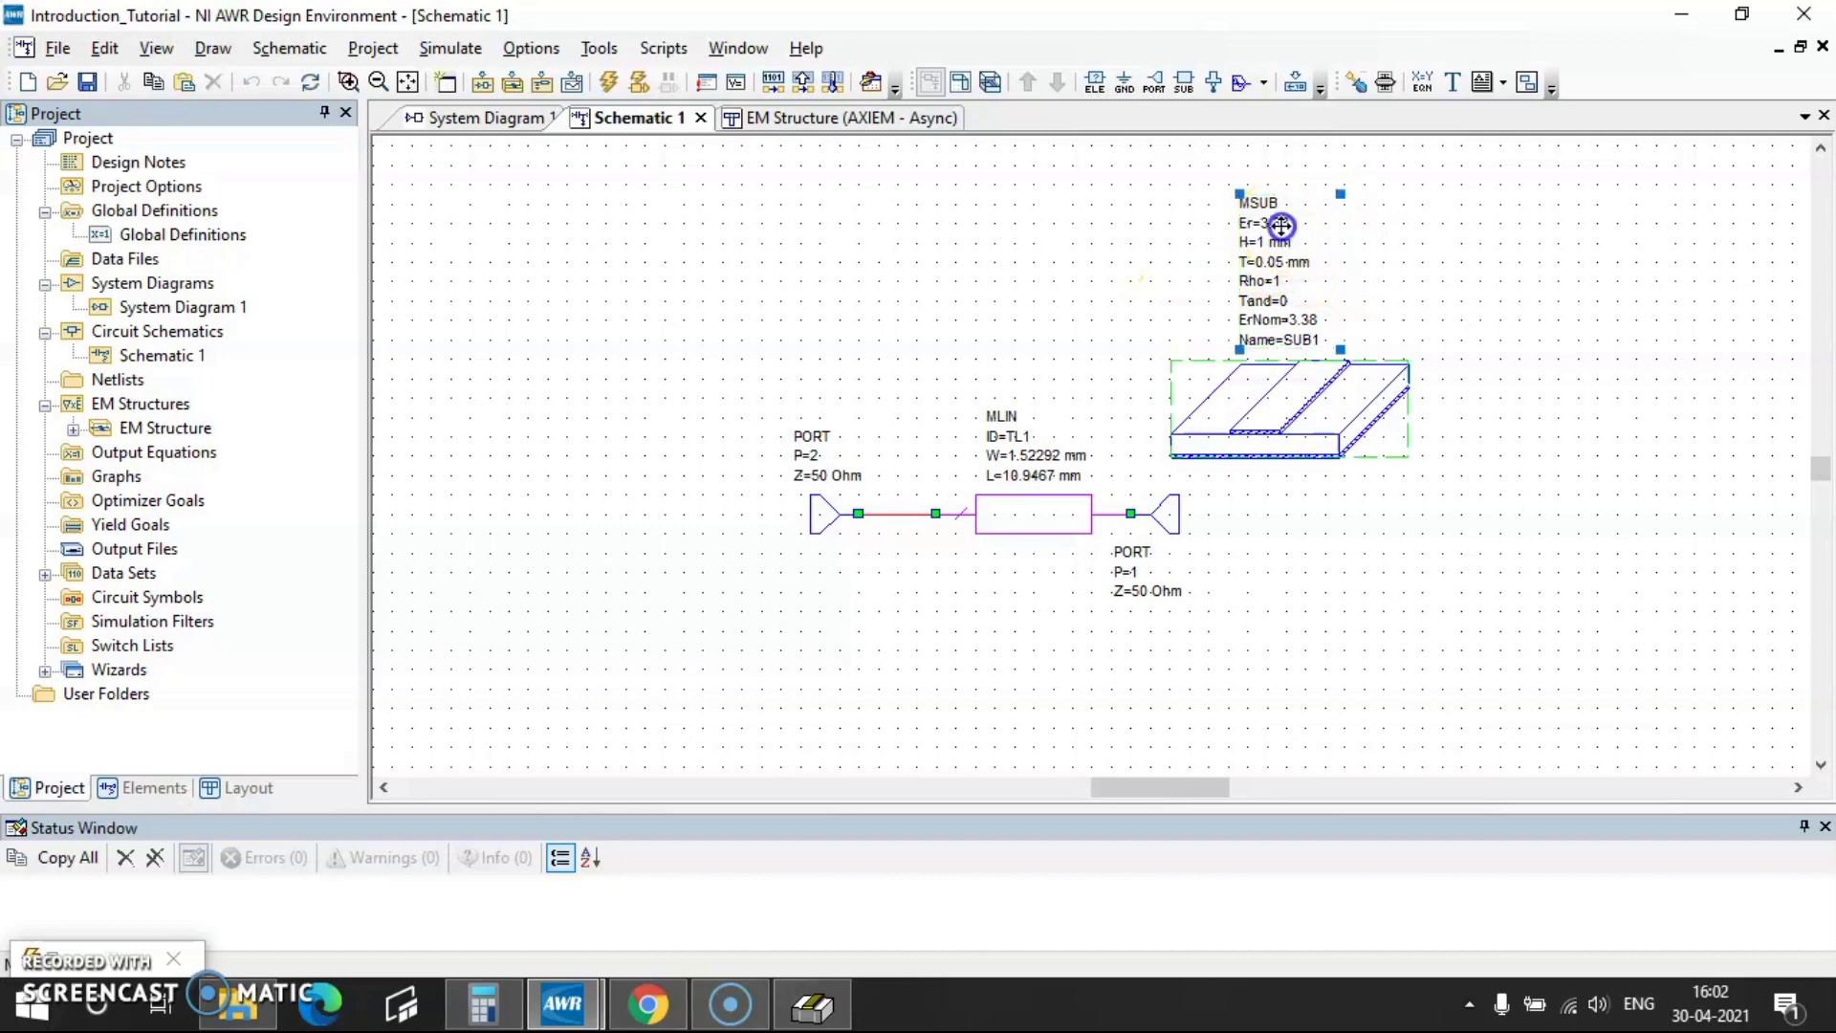
click(1281, 225)
text(2.2)
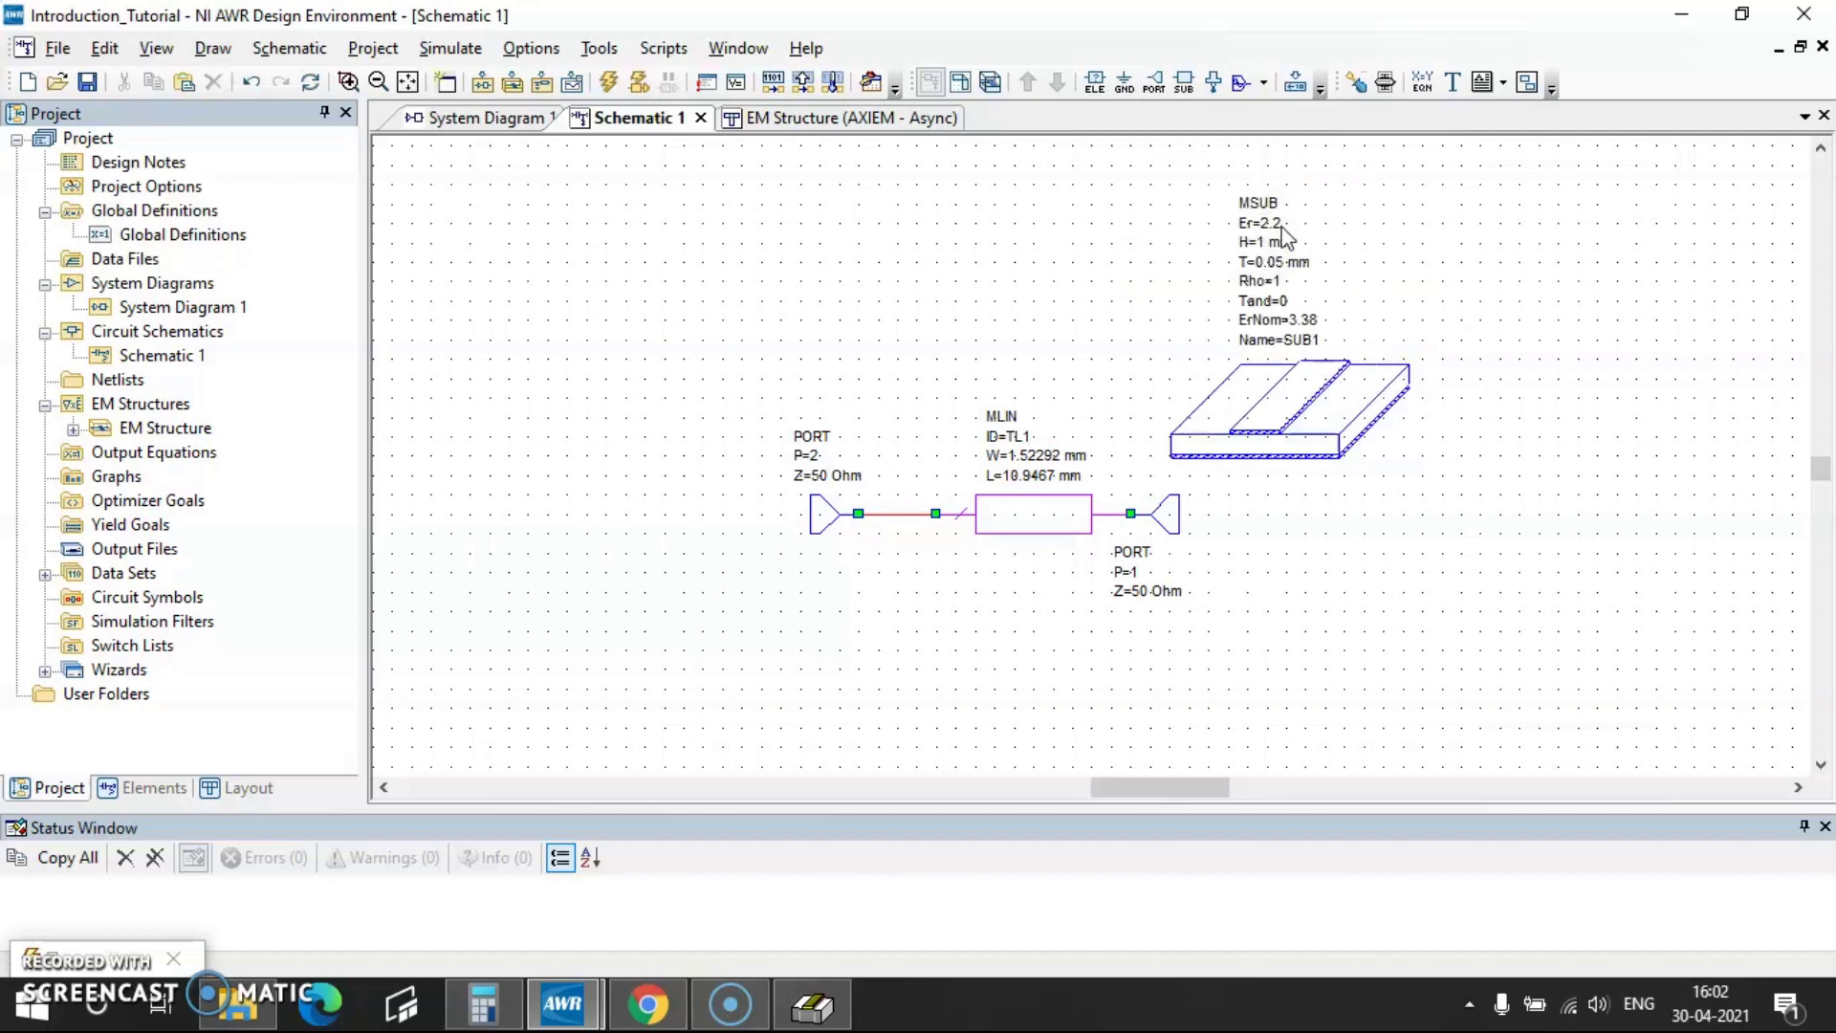
click(1277, 244)
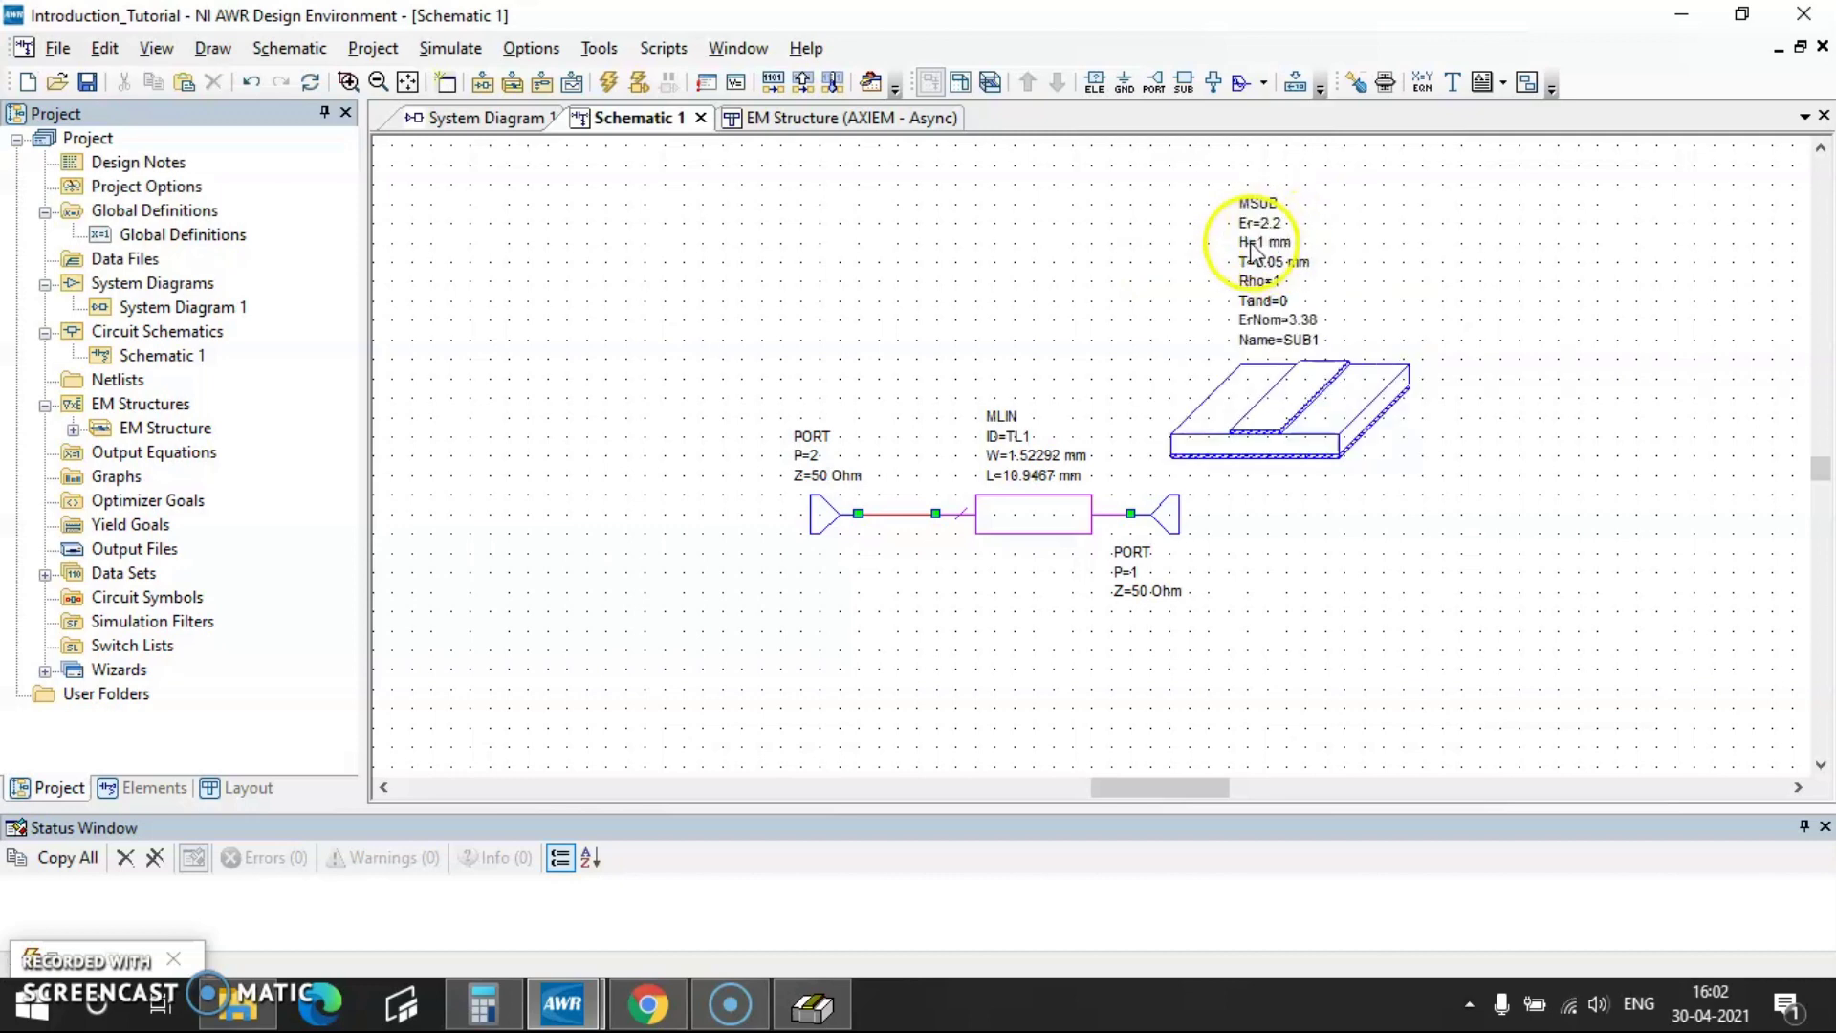
click(1262, 239)
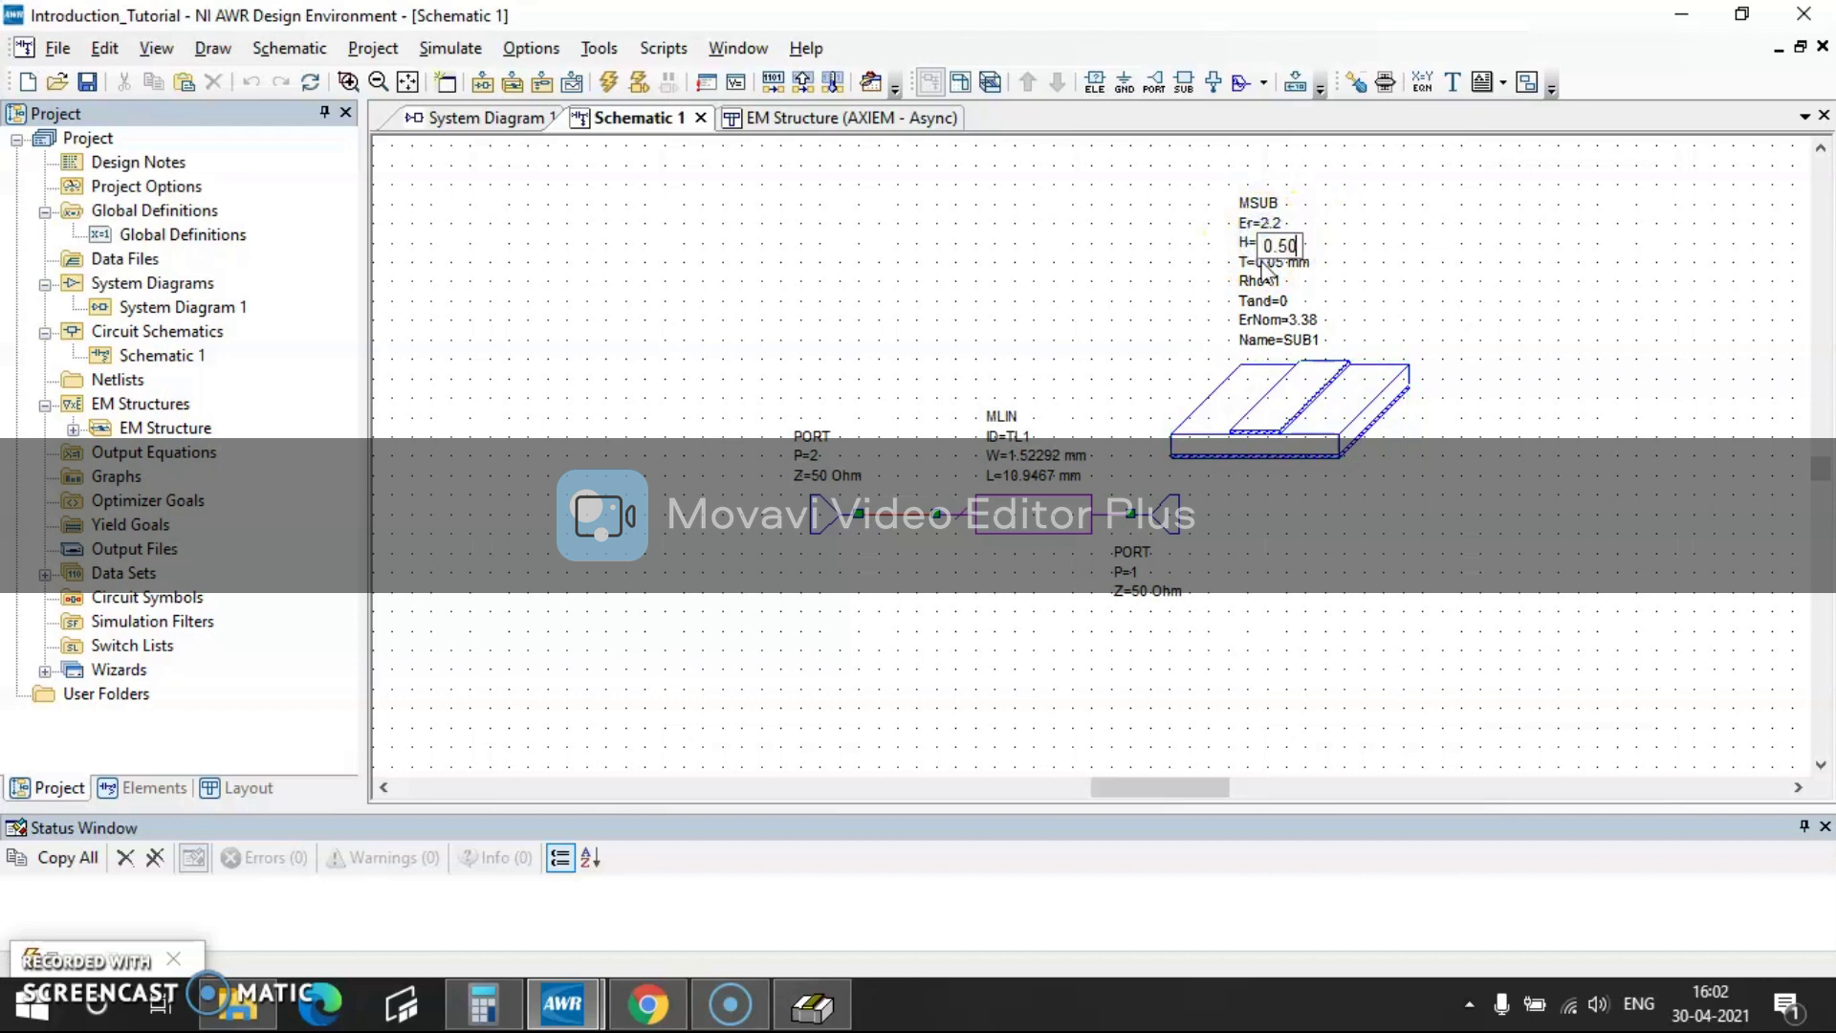
click(1270, 264)
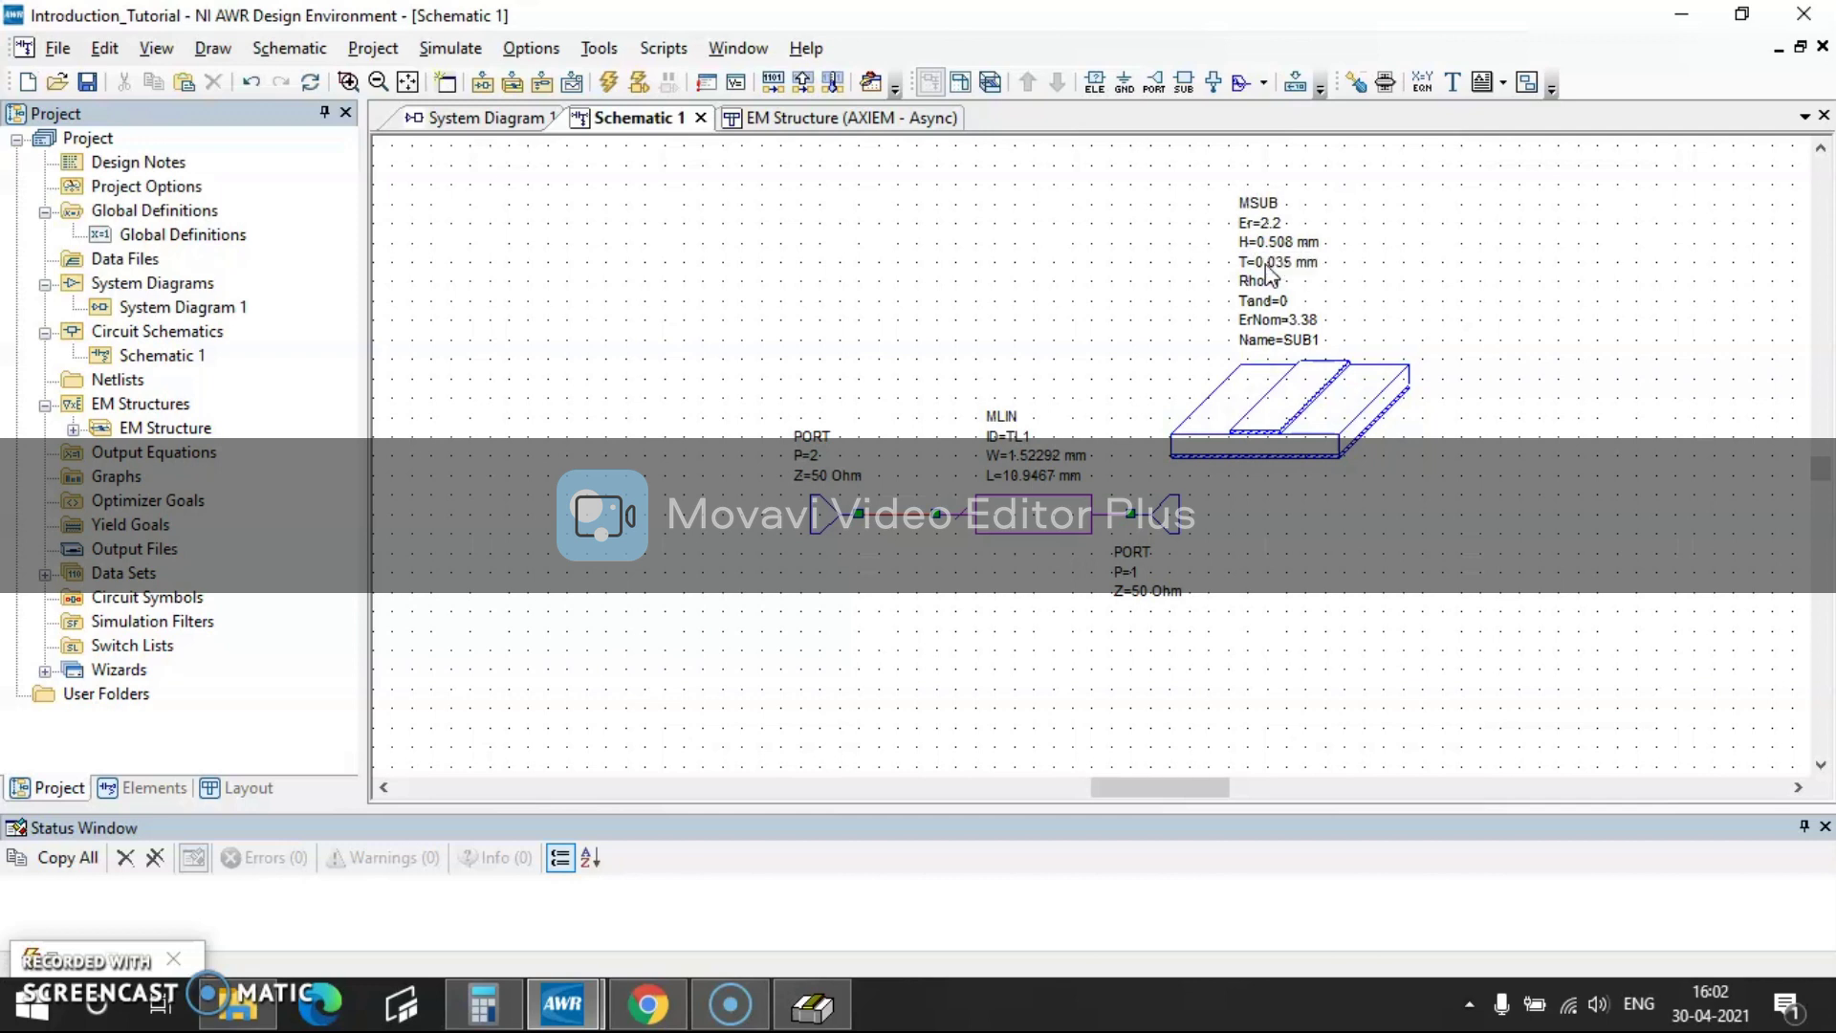
click(1286, 302)
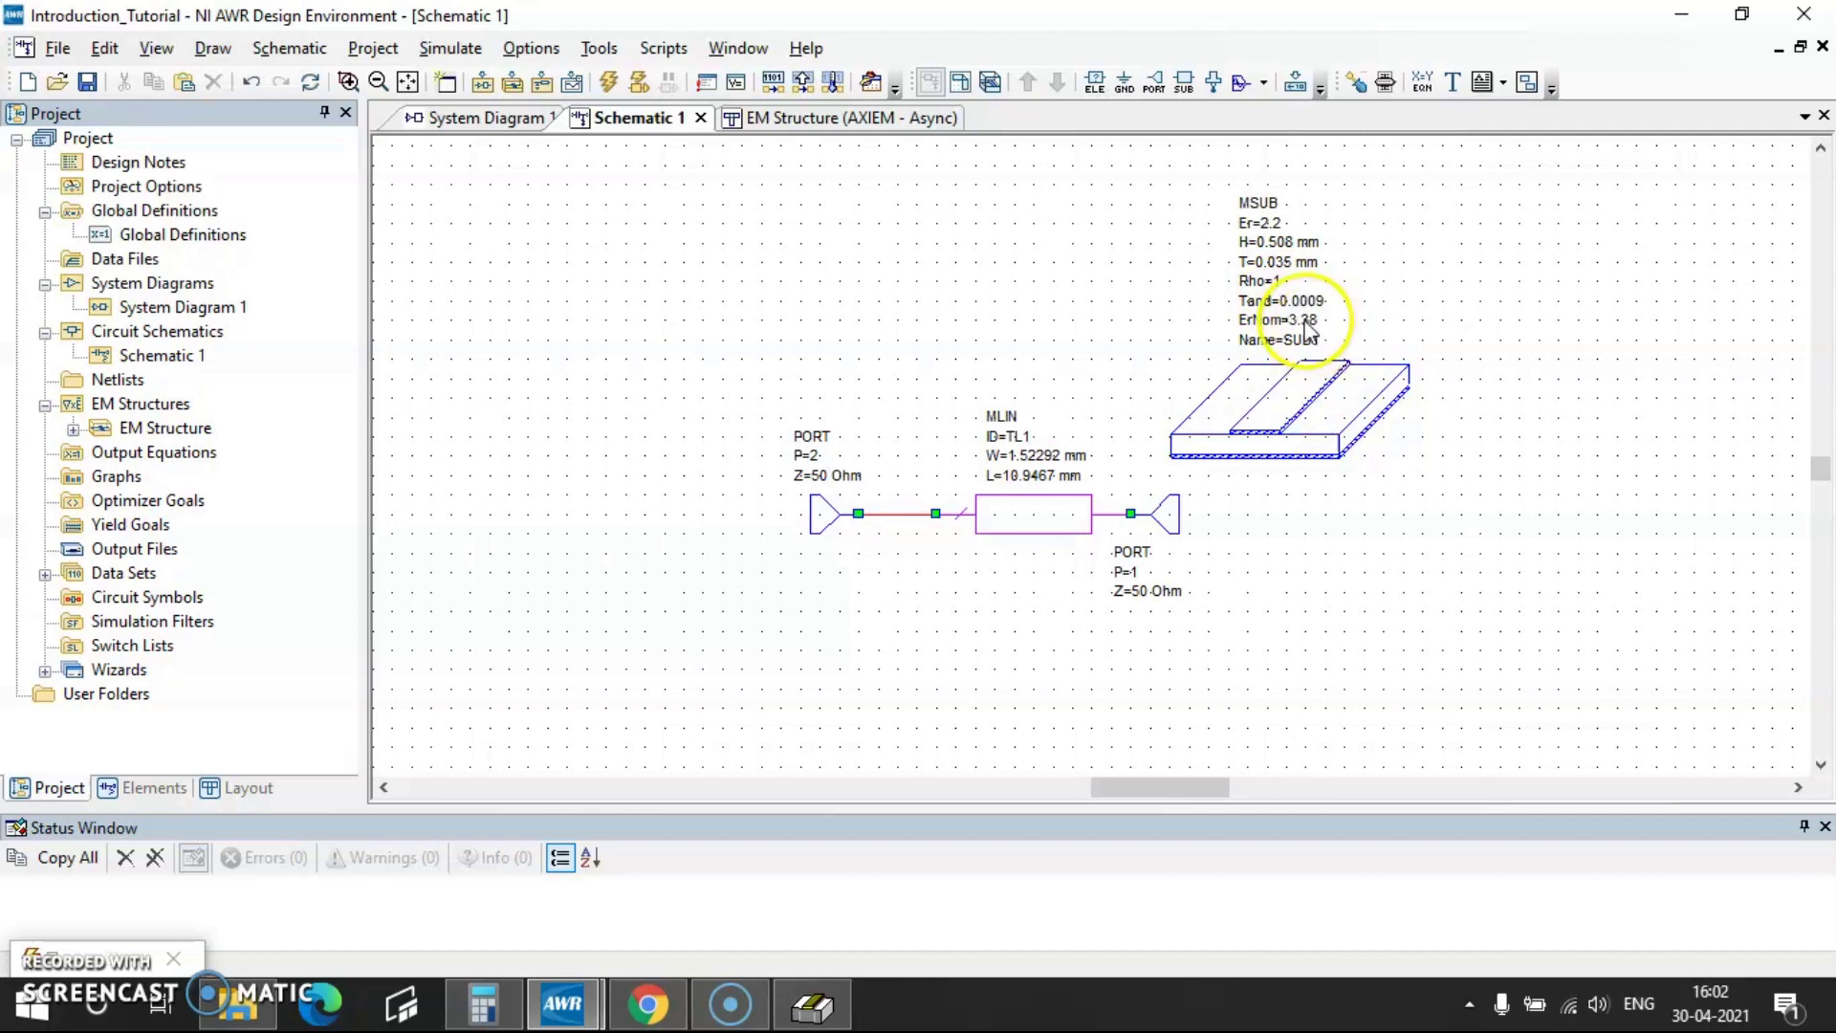
drag(1300, 440, 661, 418)
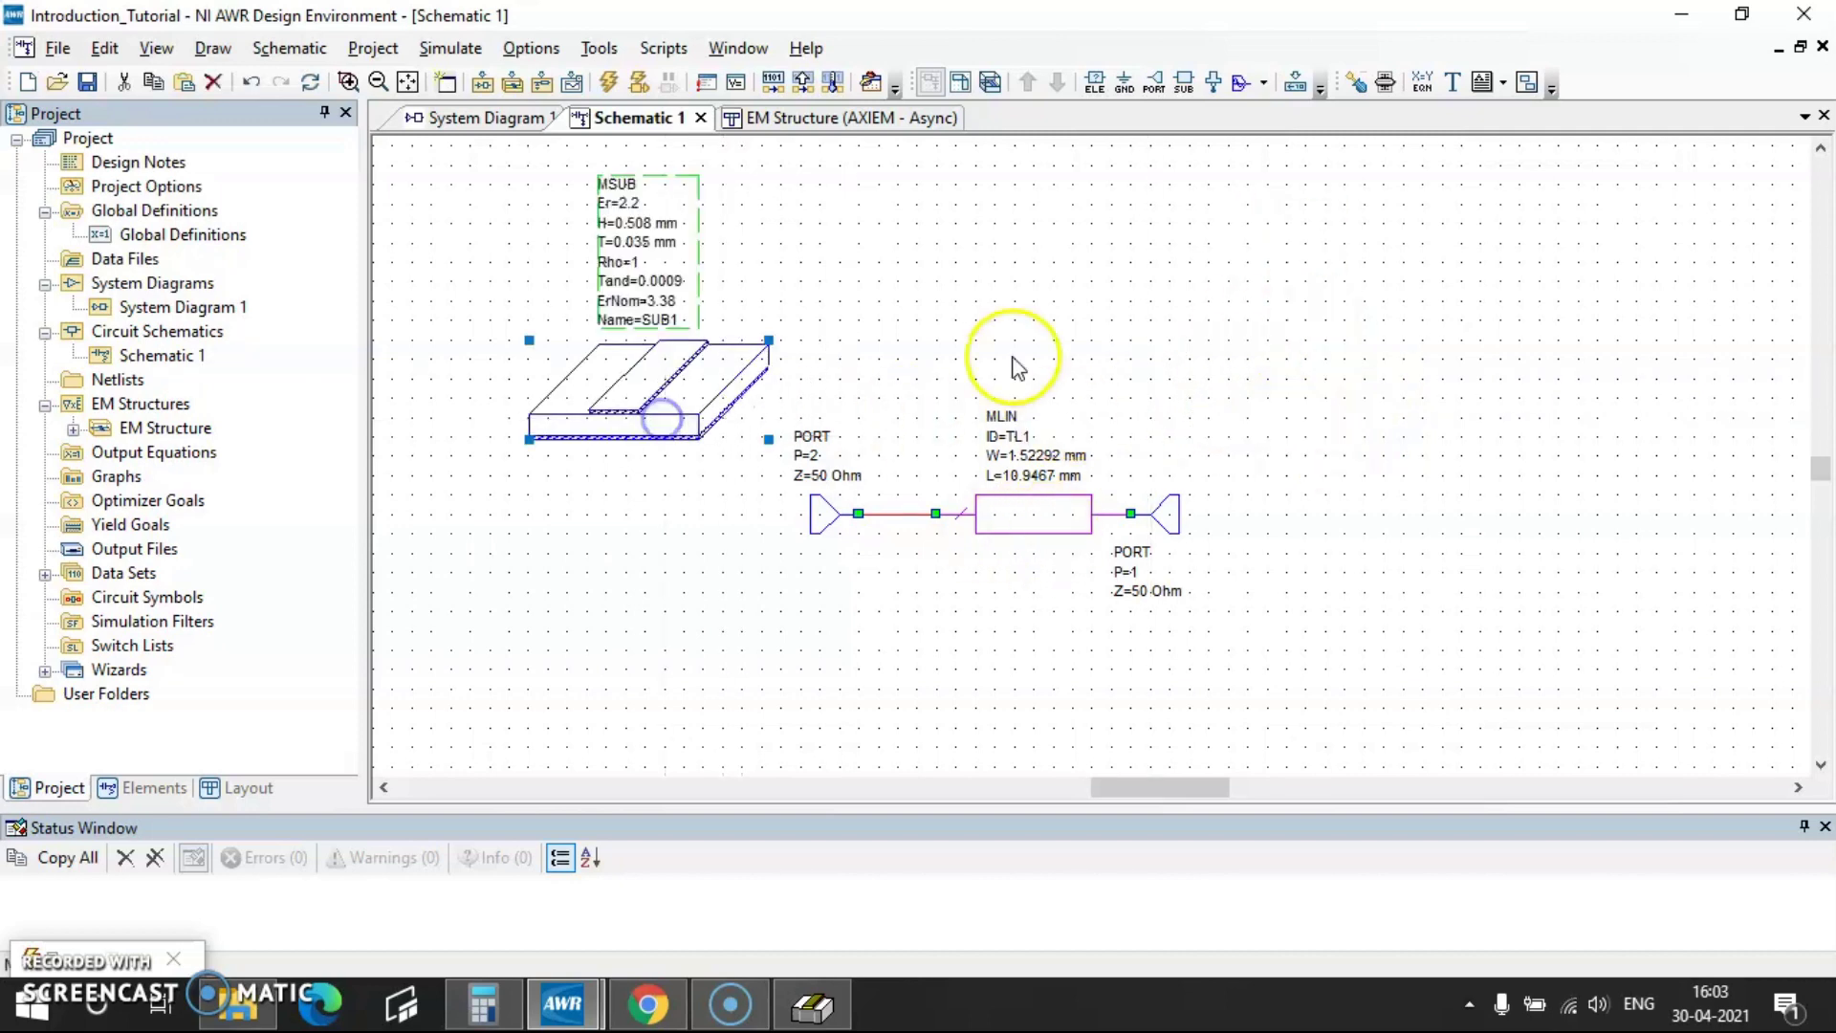
- Add a new Smith Chart graph called S11 from the Graphs group
right_click(118, 478)
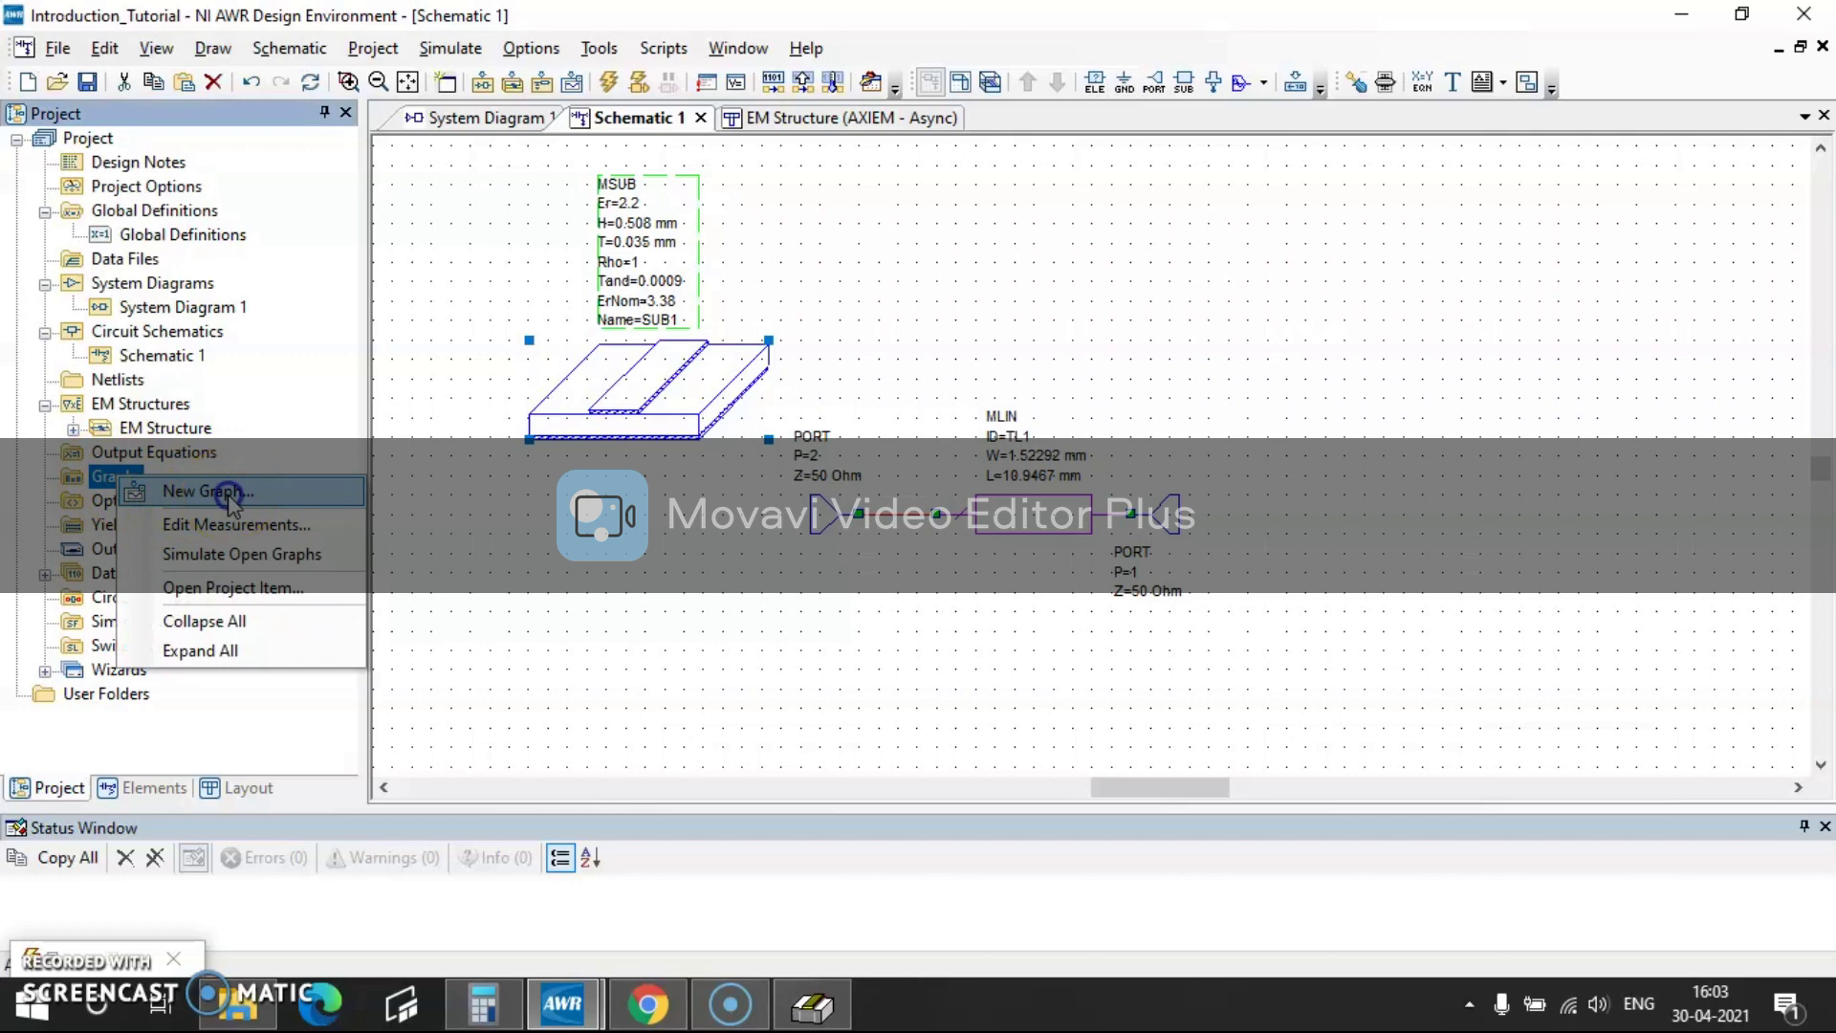
click(228, 491)
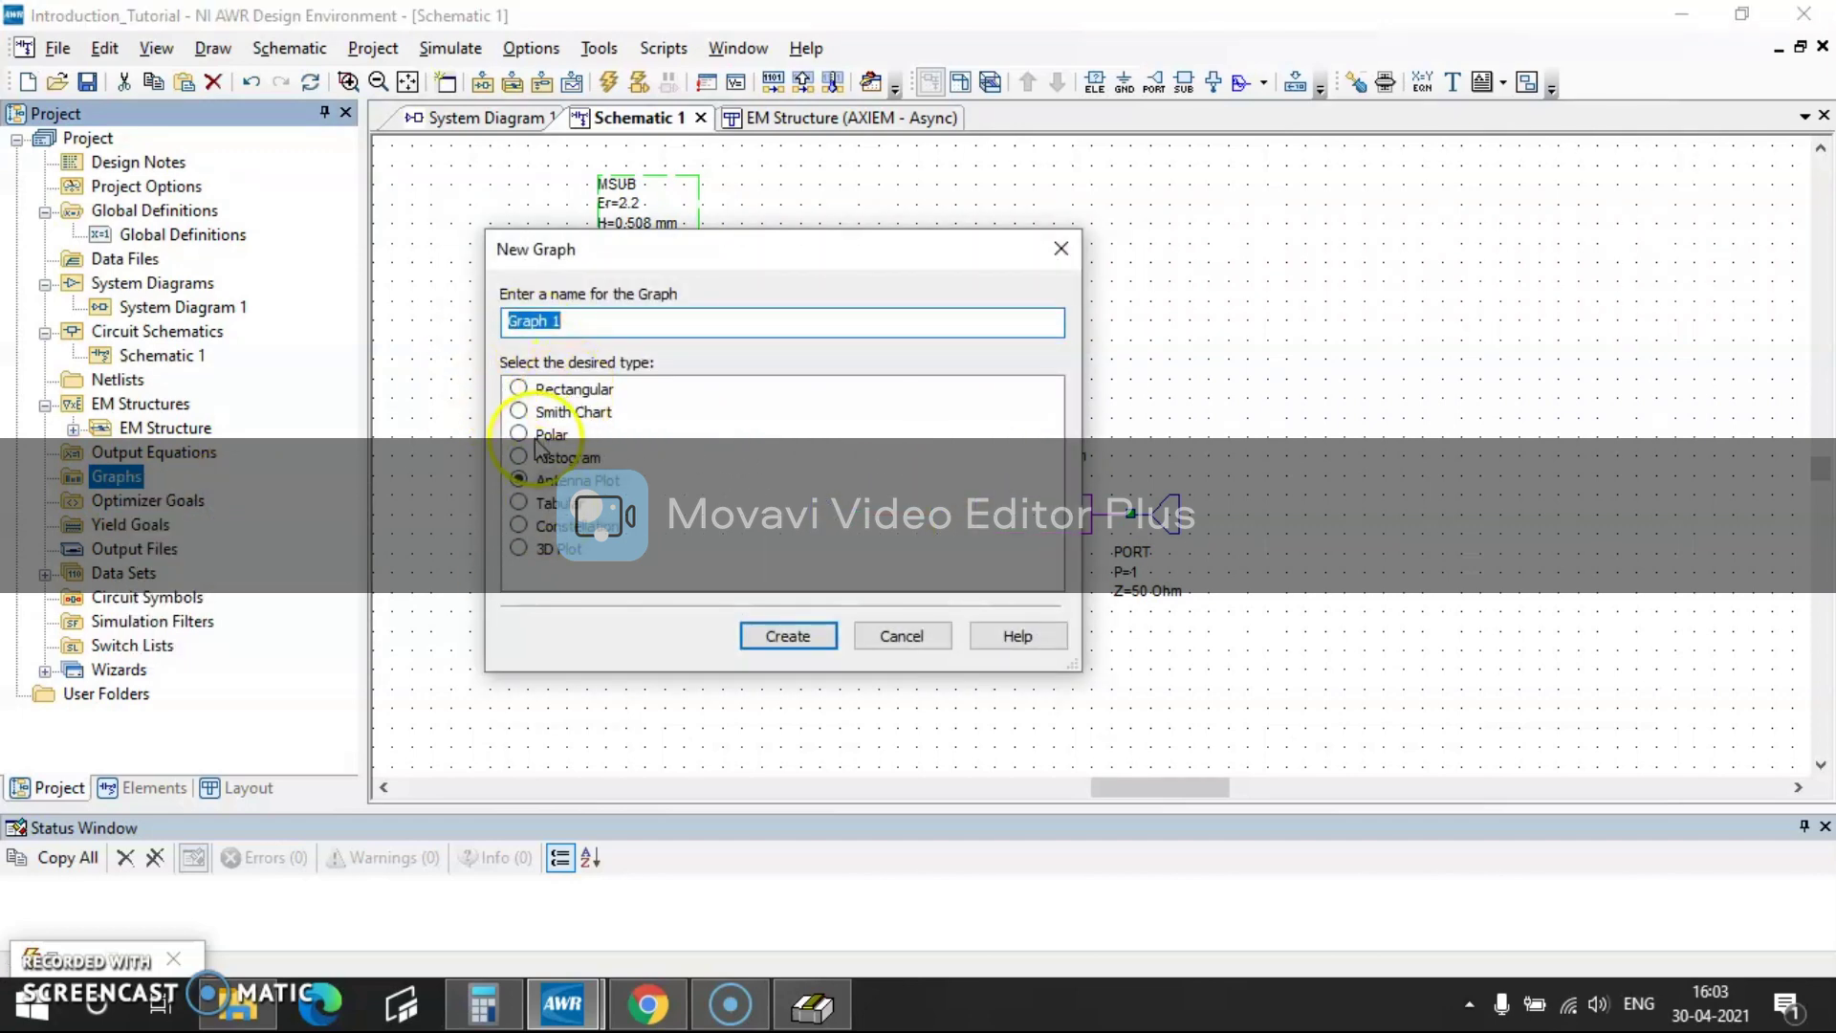
text(S11)
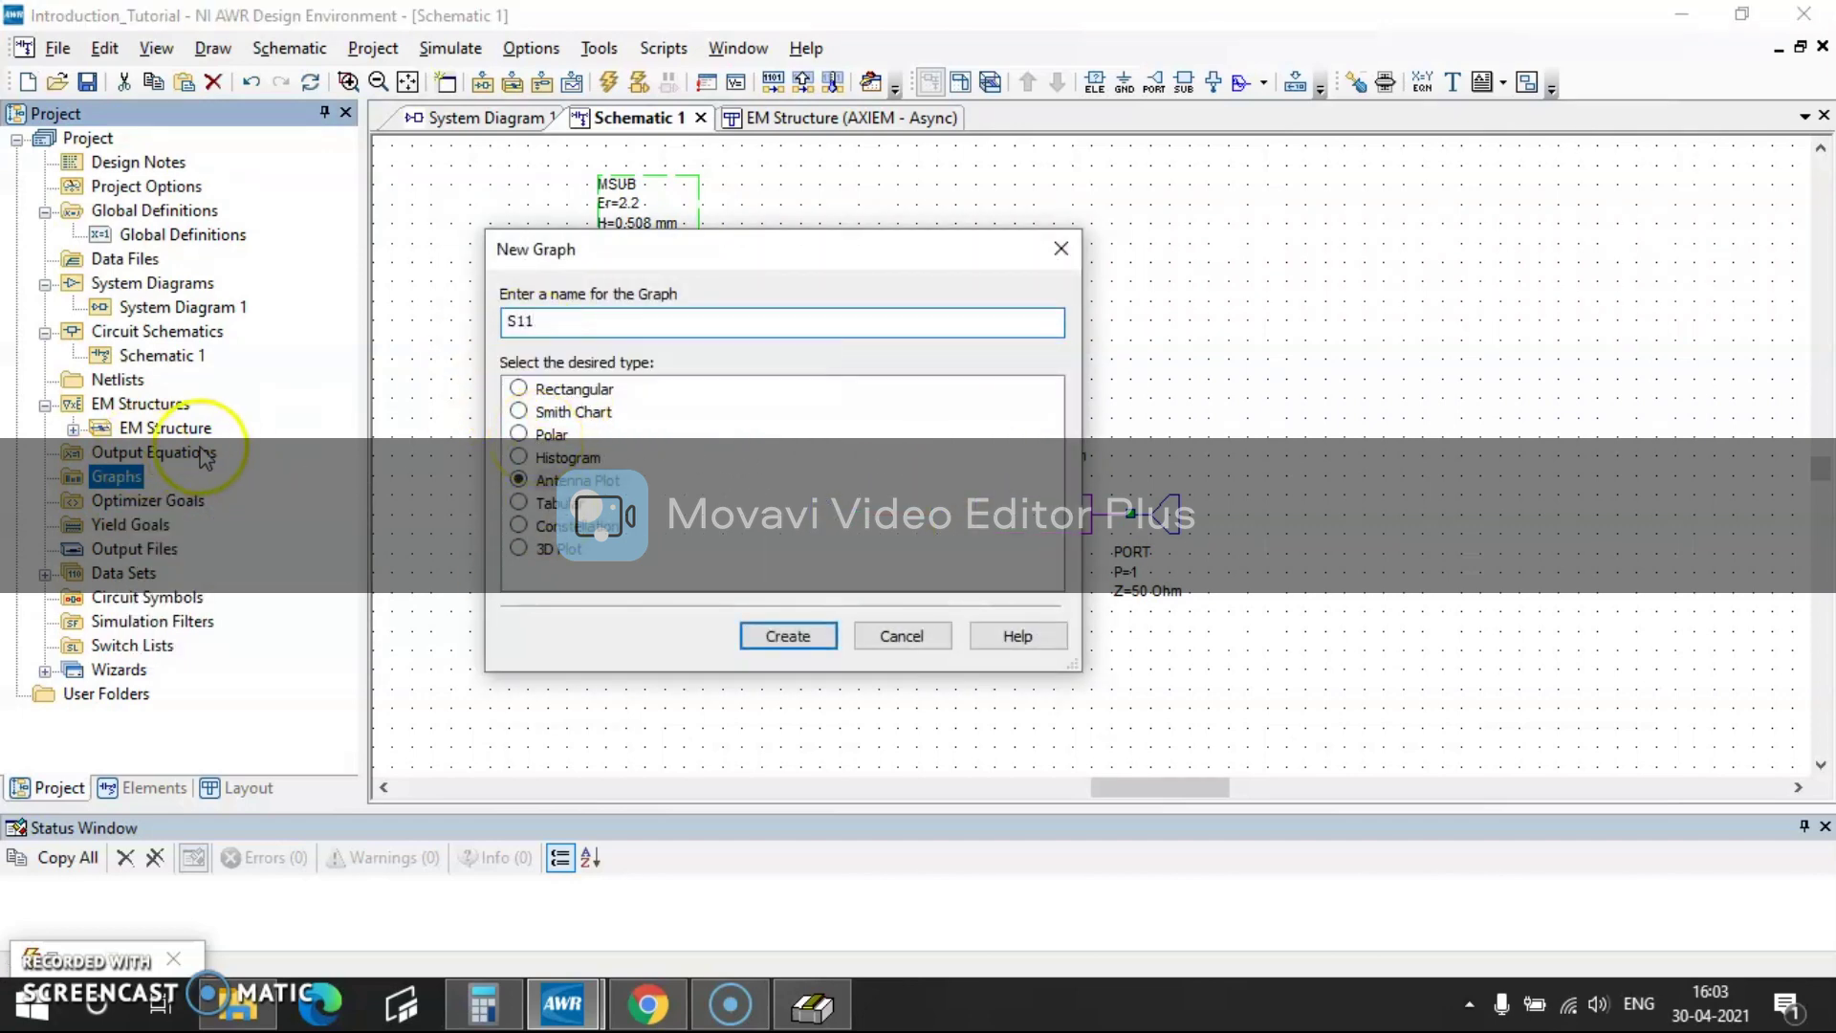
click(598, 390)
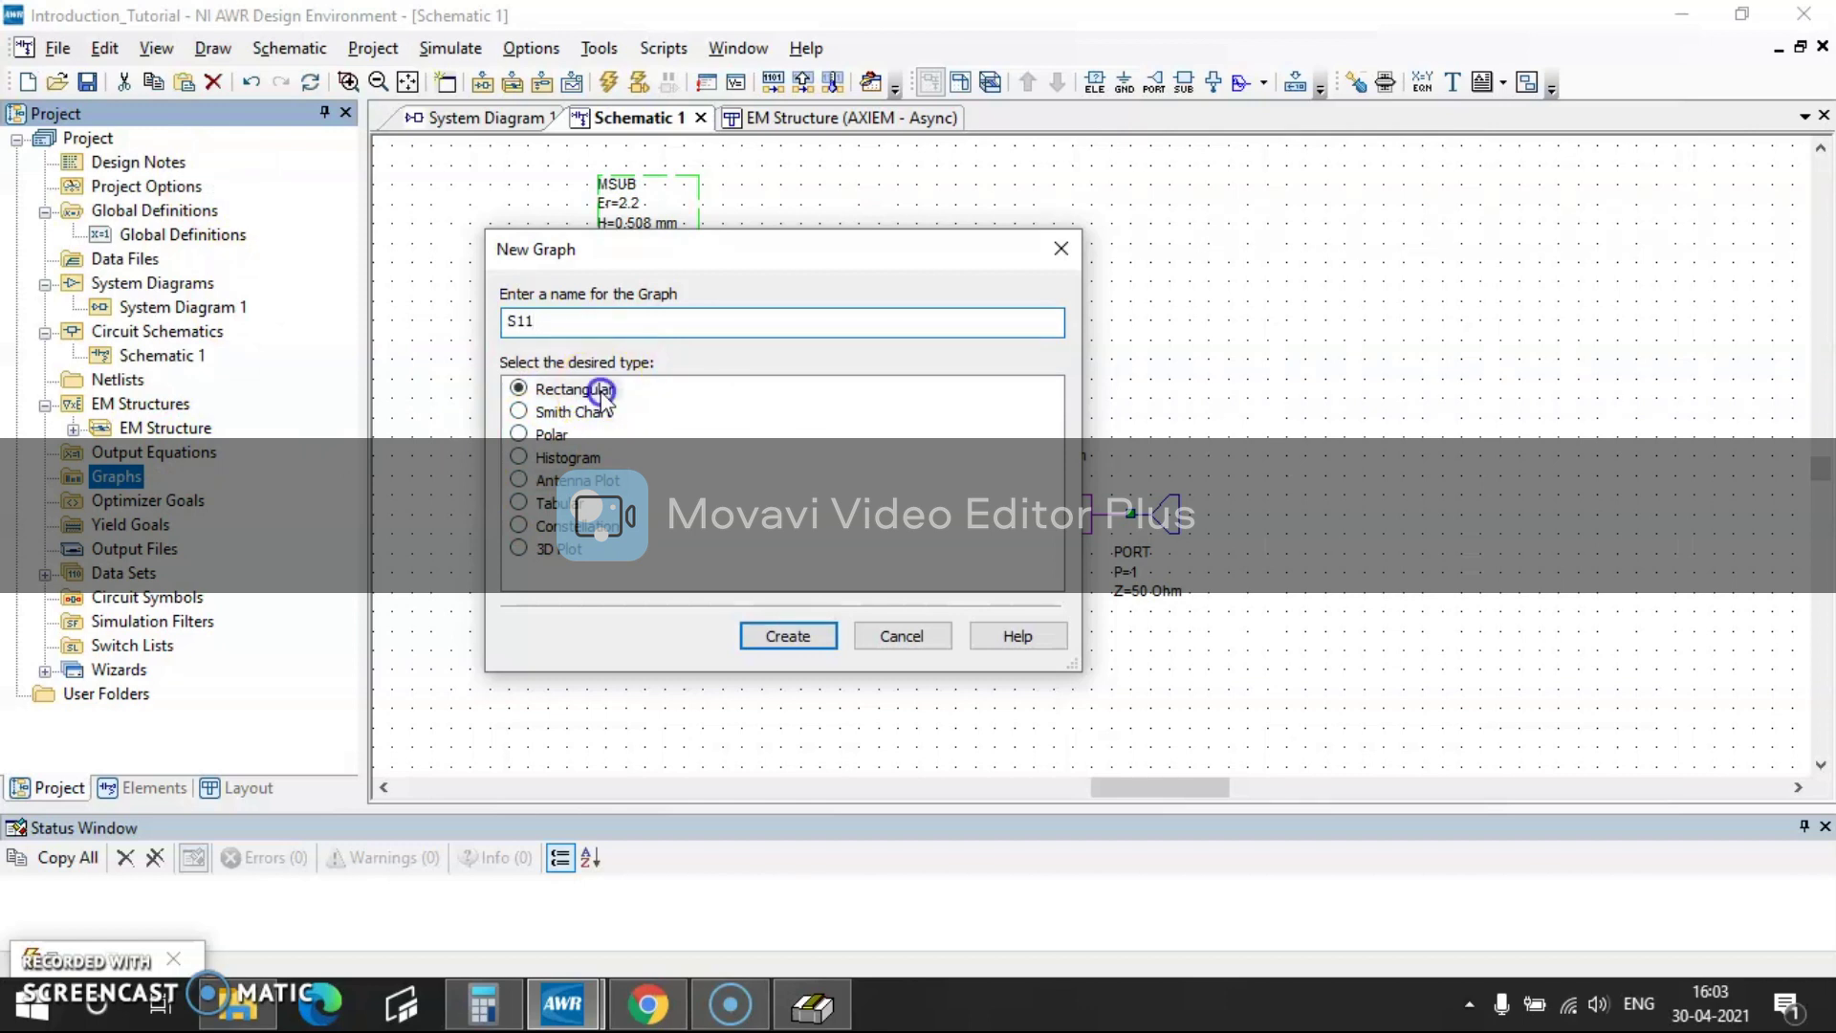
click(597, 413)
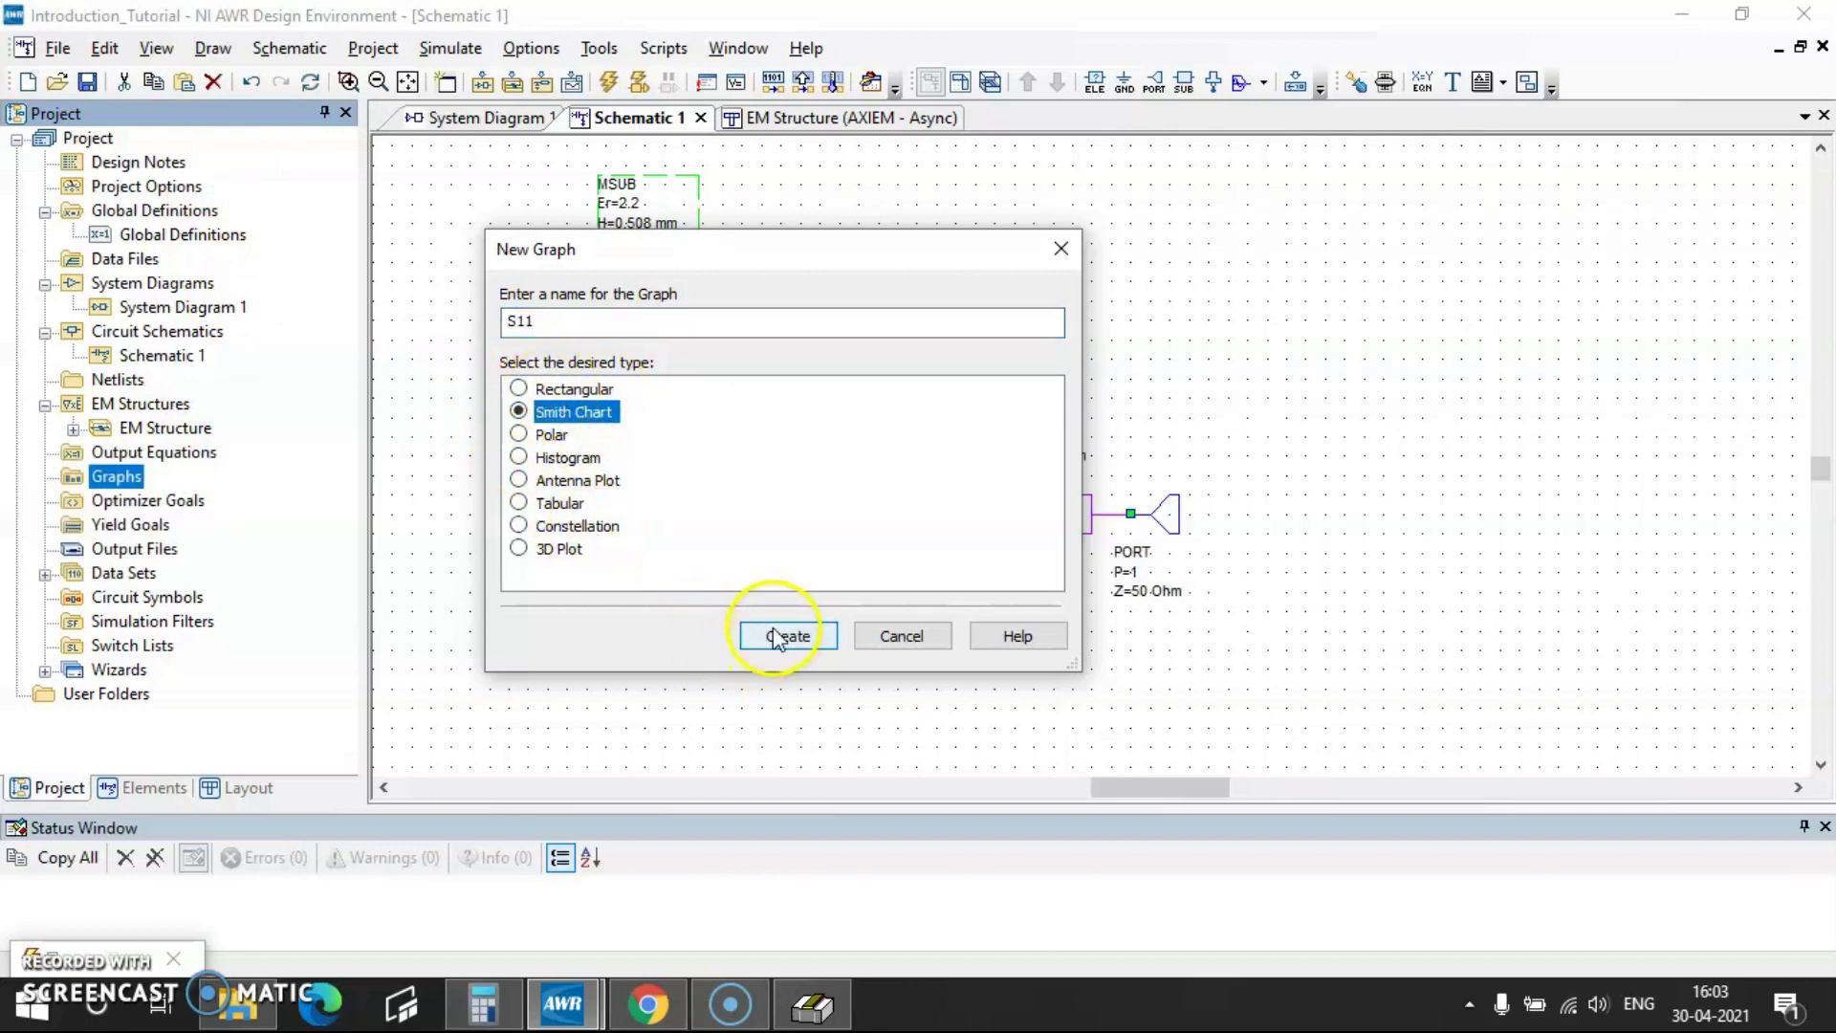
click(774, 635)
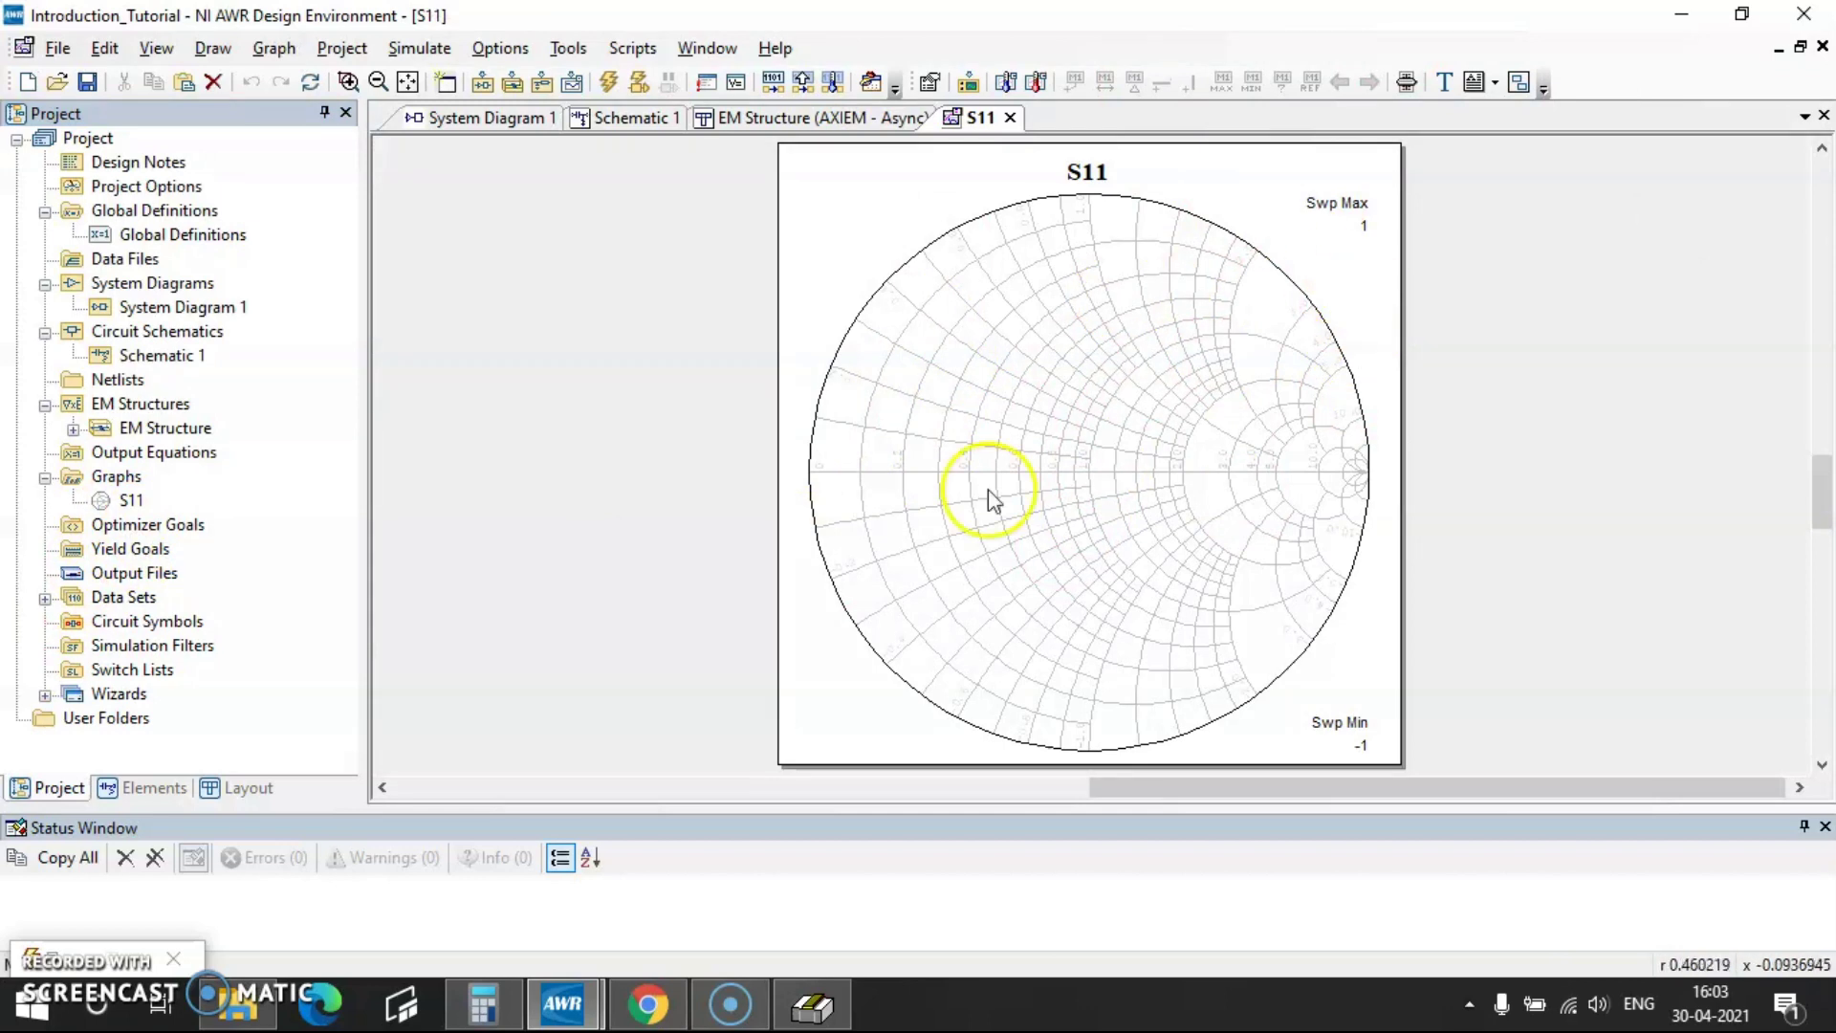
- Change the S11 graph type to Rectangular
right_click(131, 502)
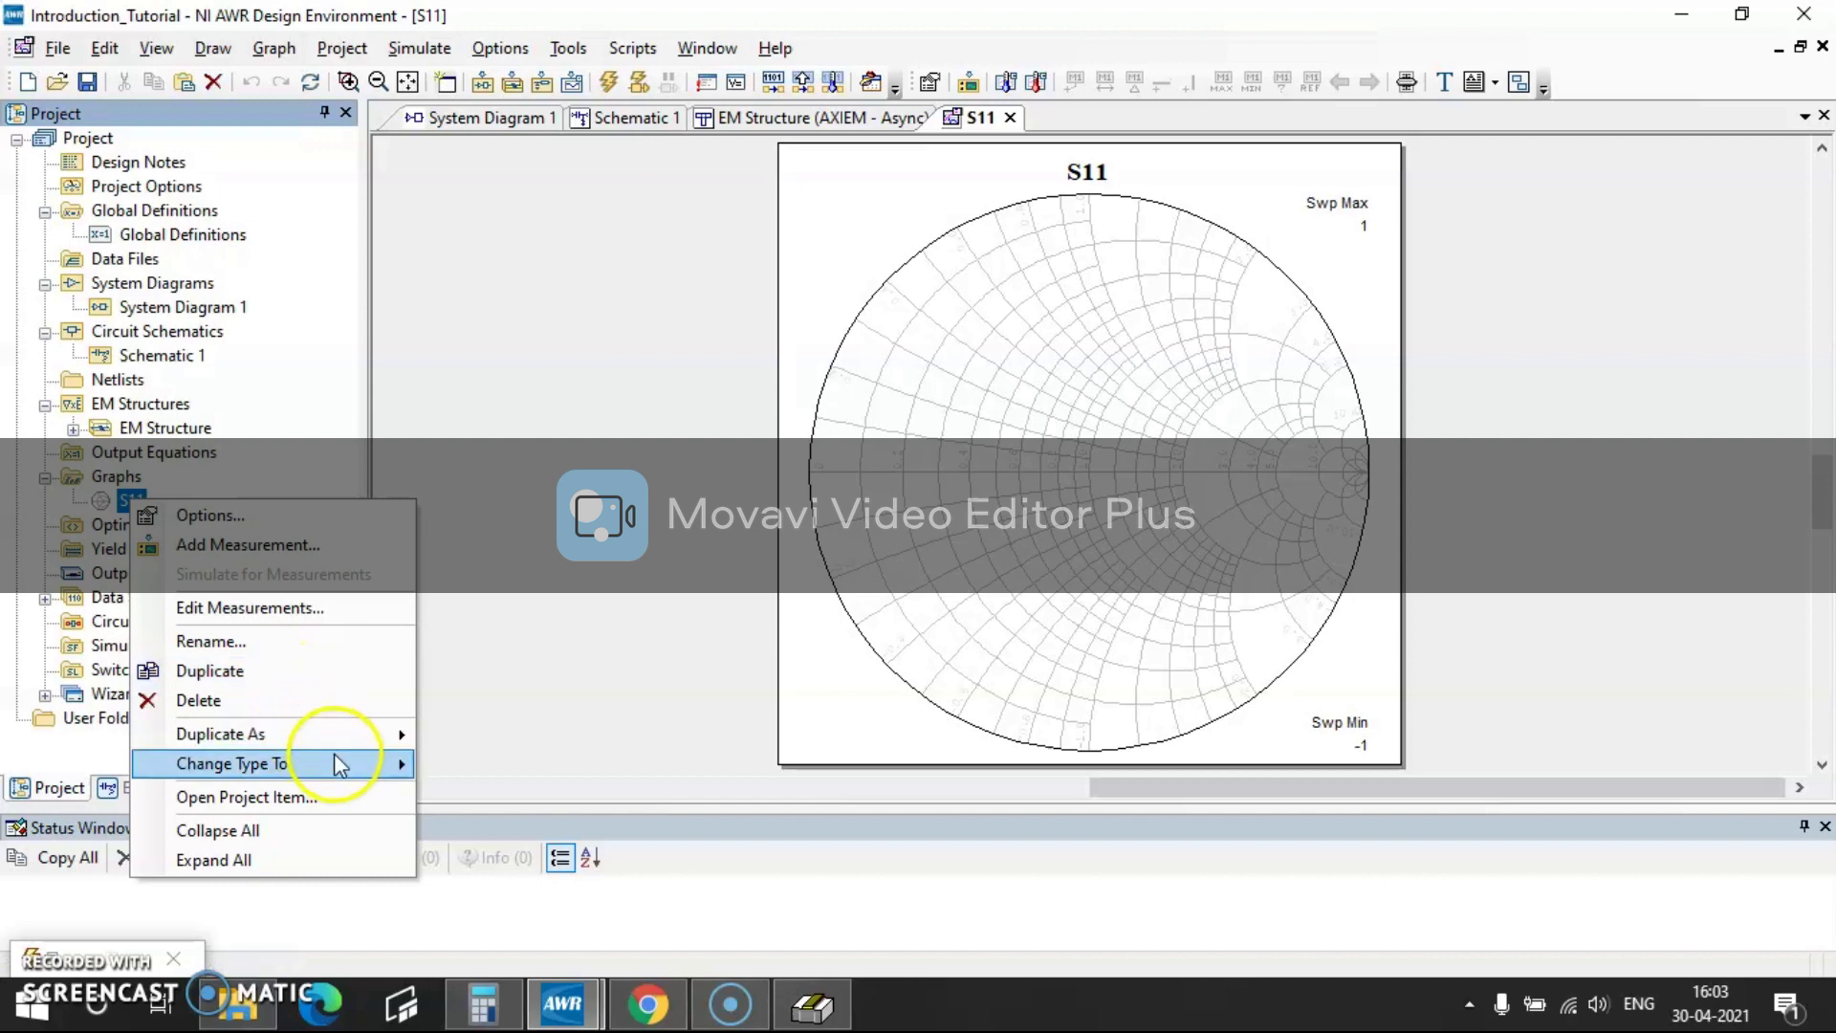
mouse_move(353, 762)
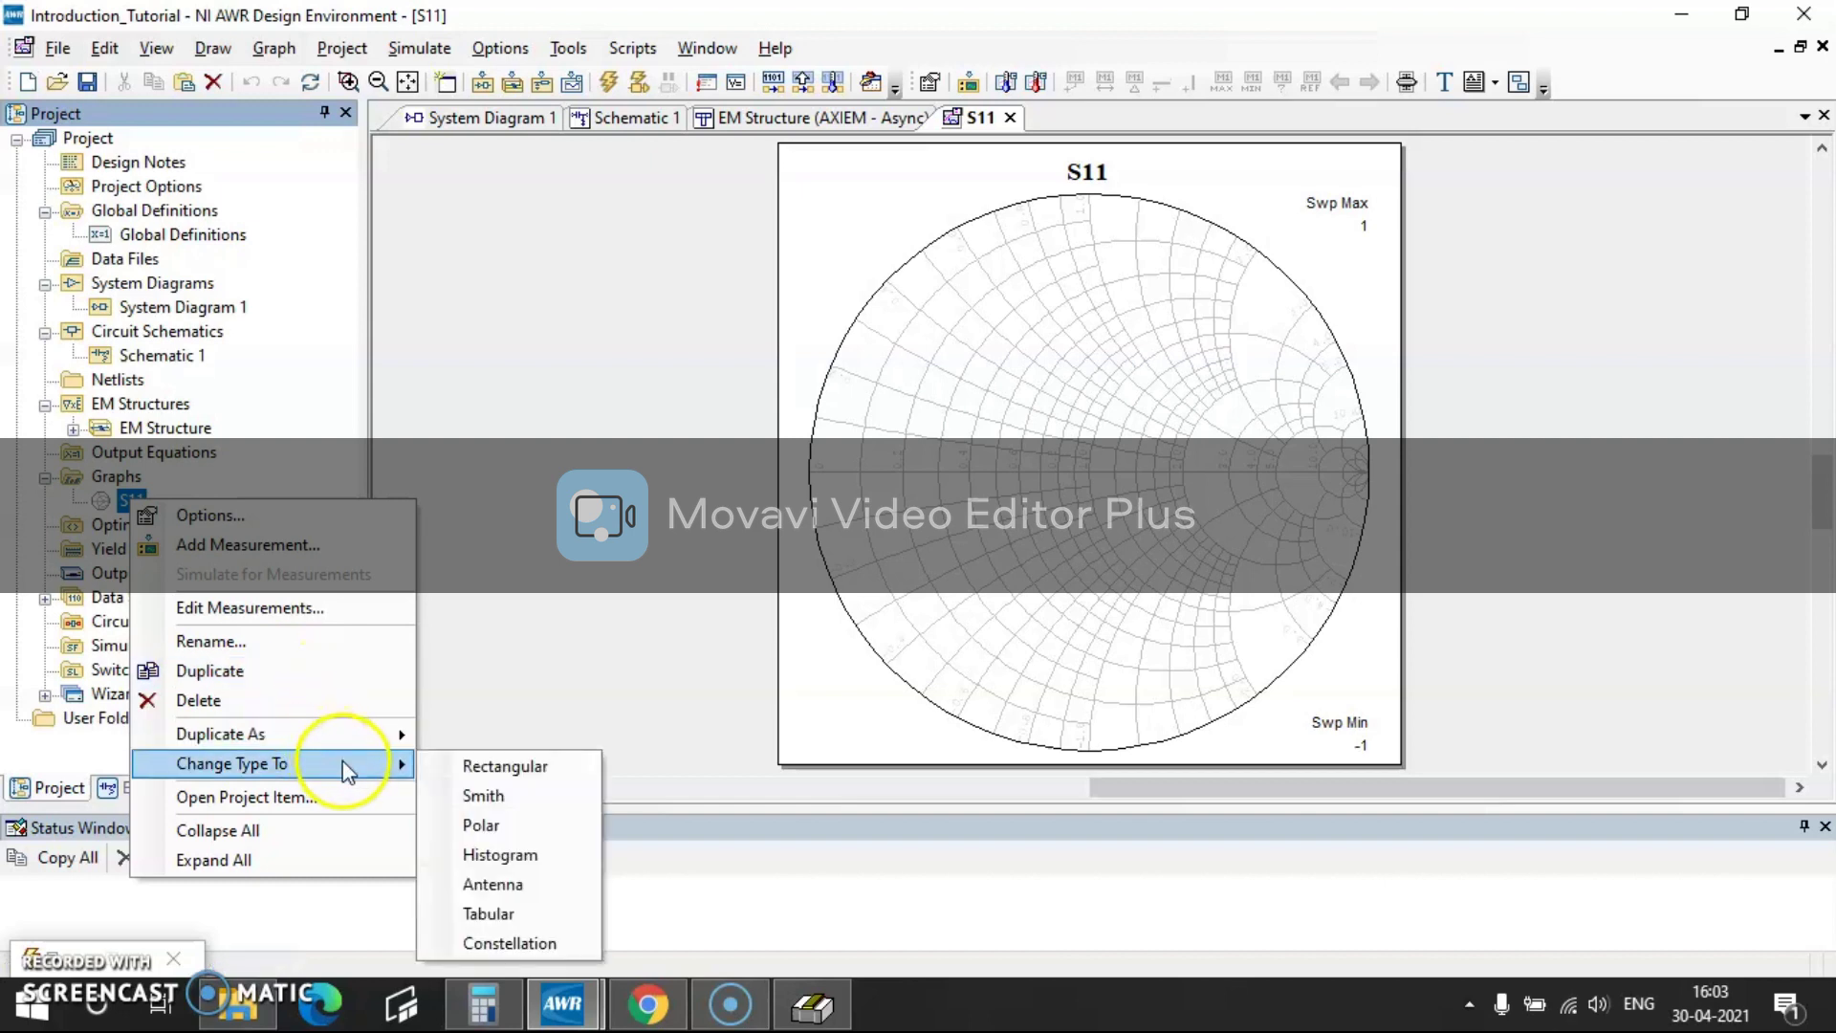
click(521, 766)
- Add a dB S(1,1) measurement using Schematic 1 as the data source
right_click(704, 394)
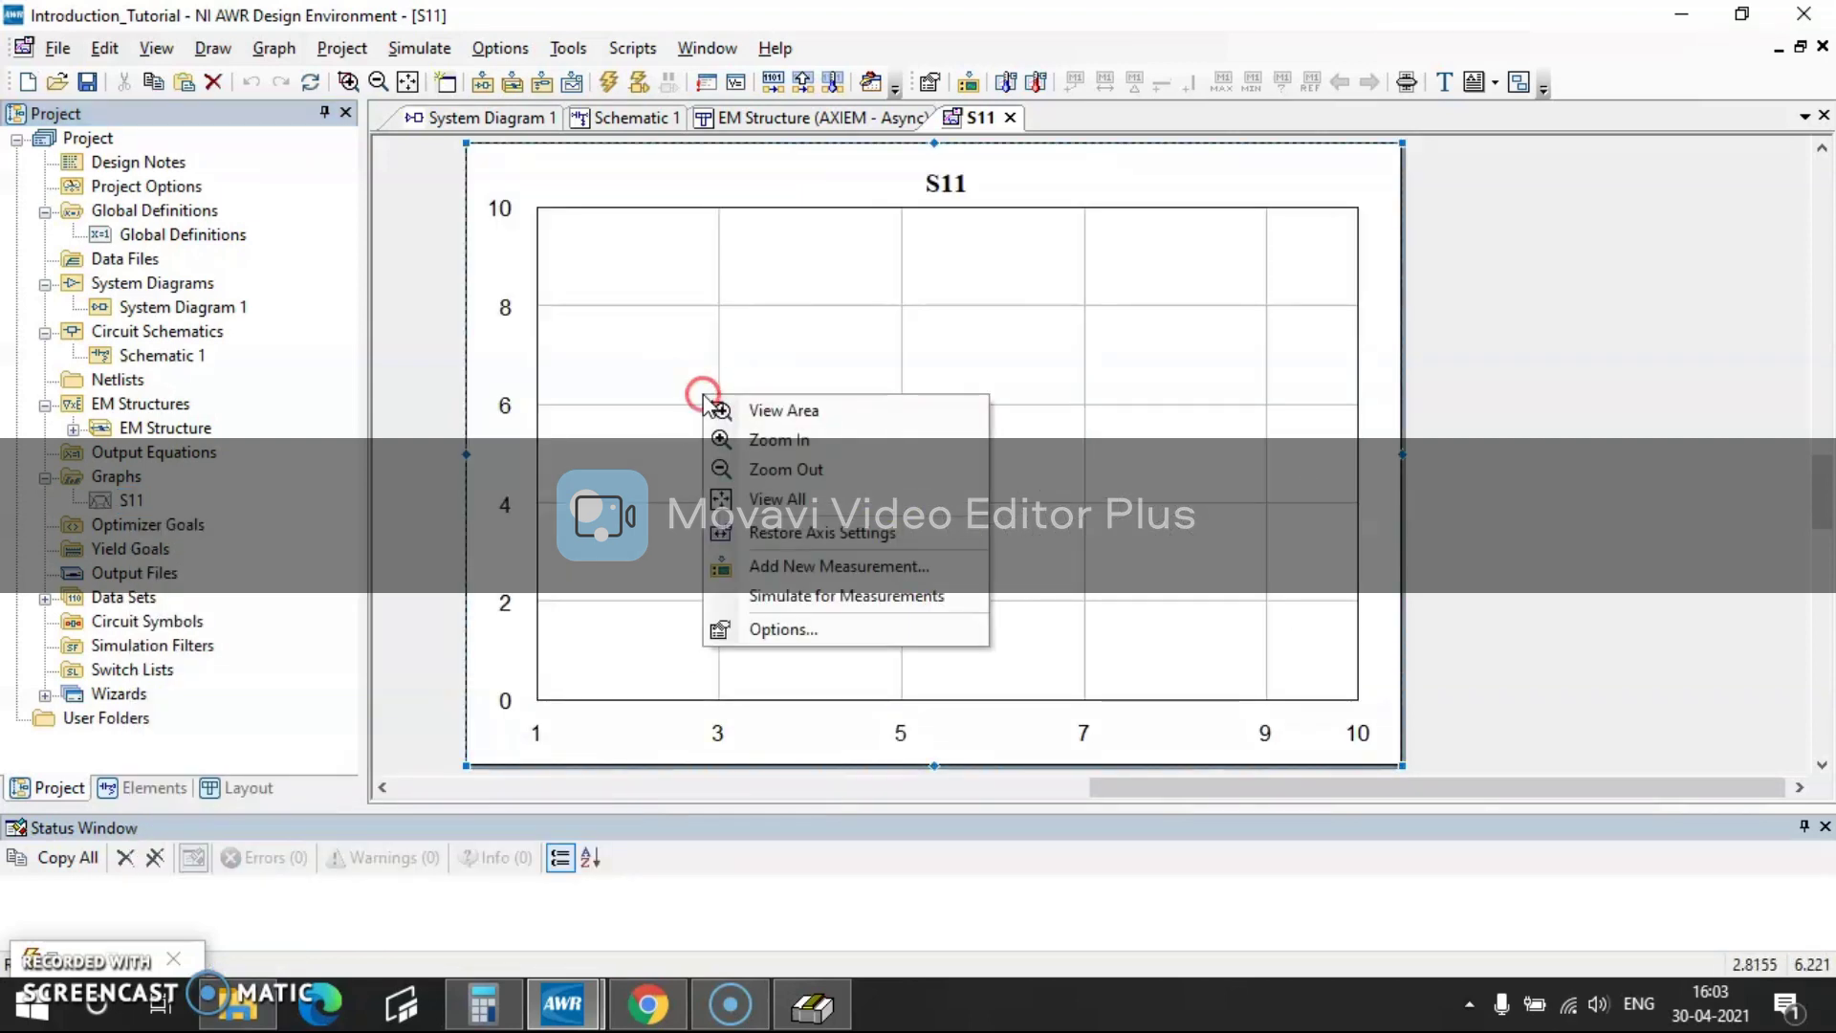
click(863, 568)
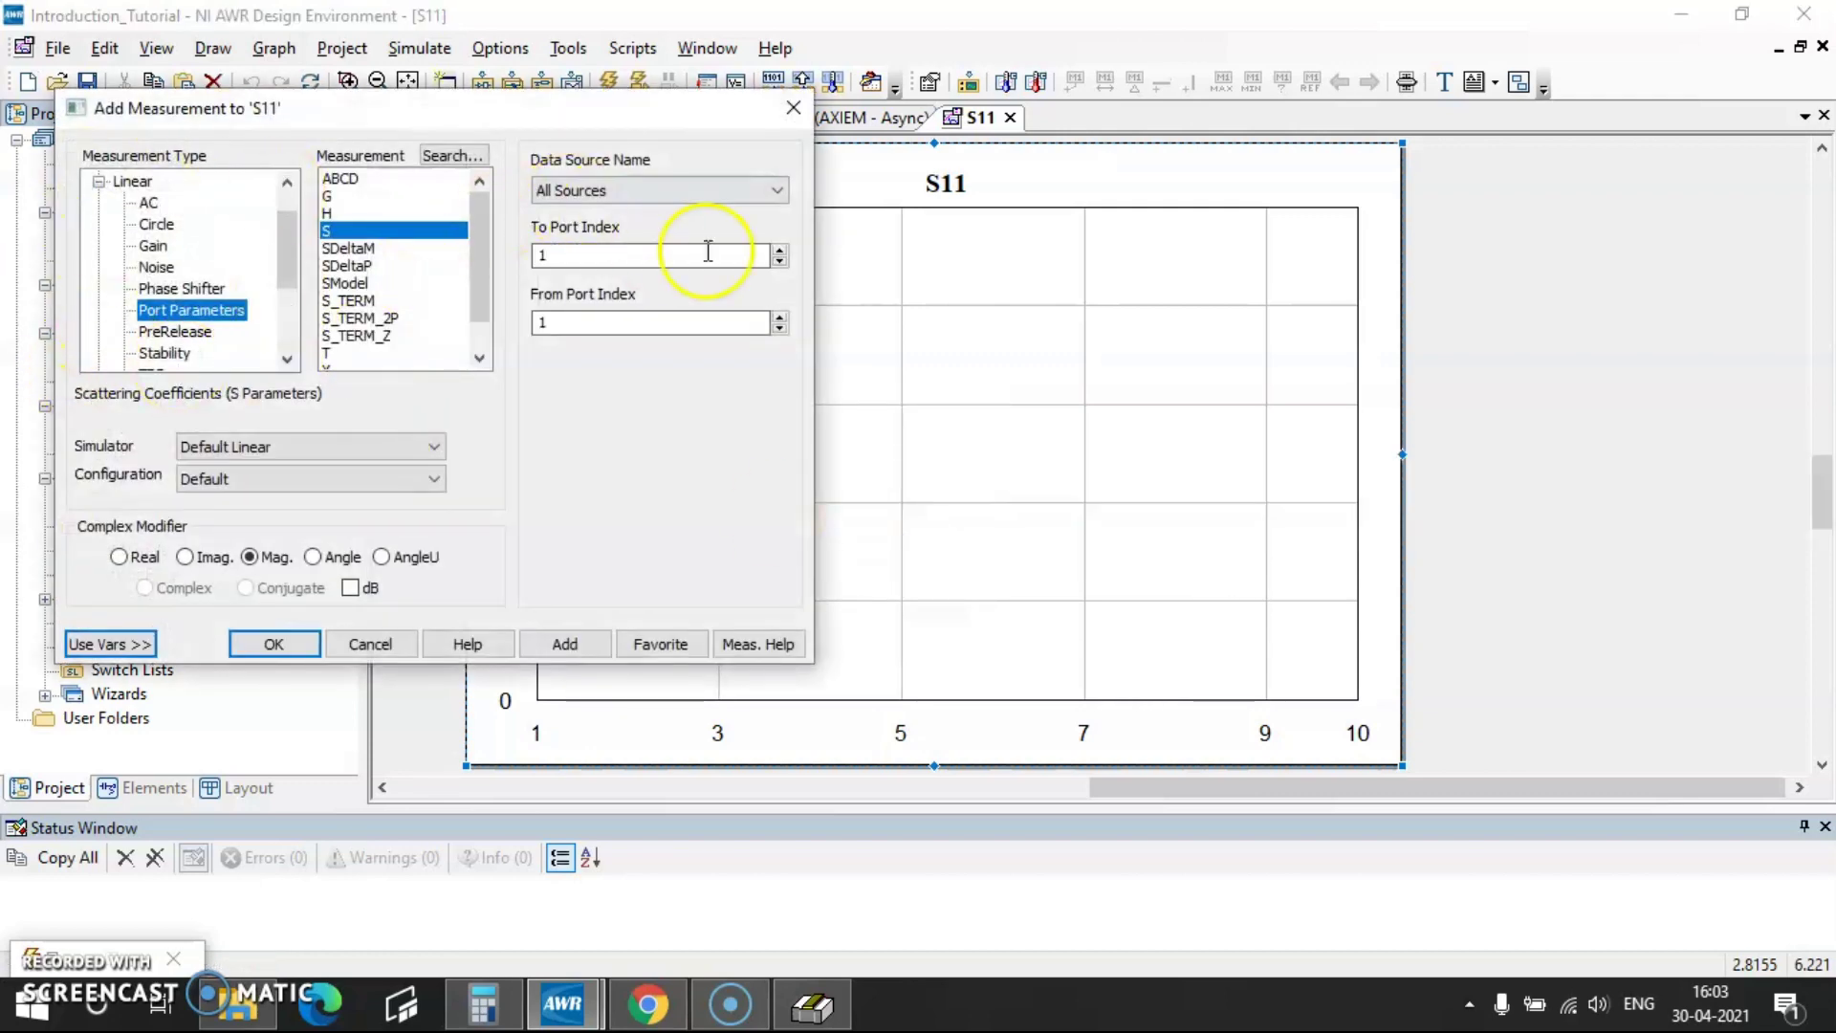
click(700, 189)
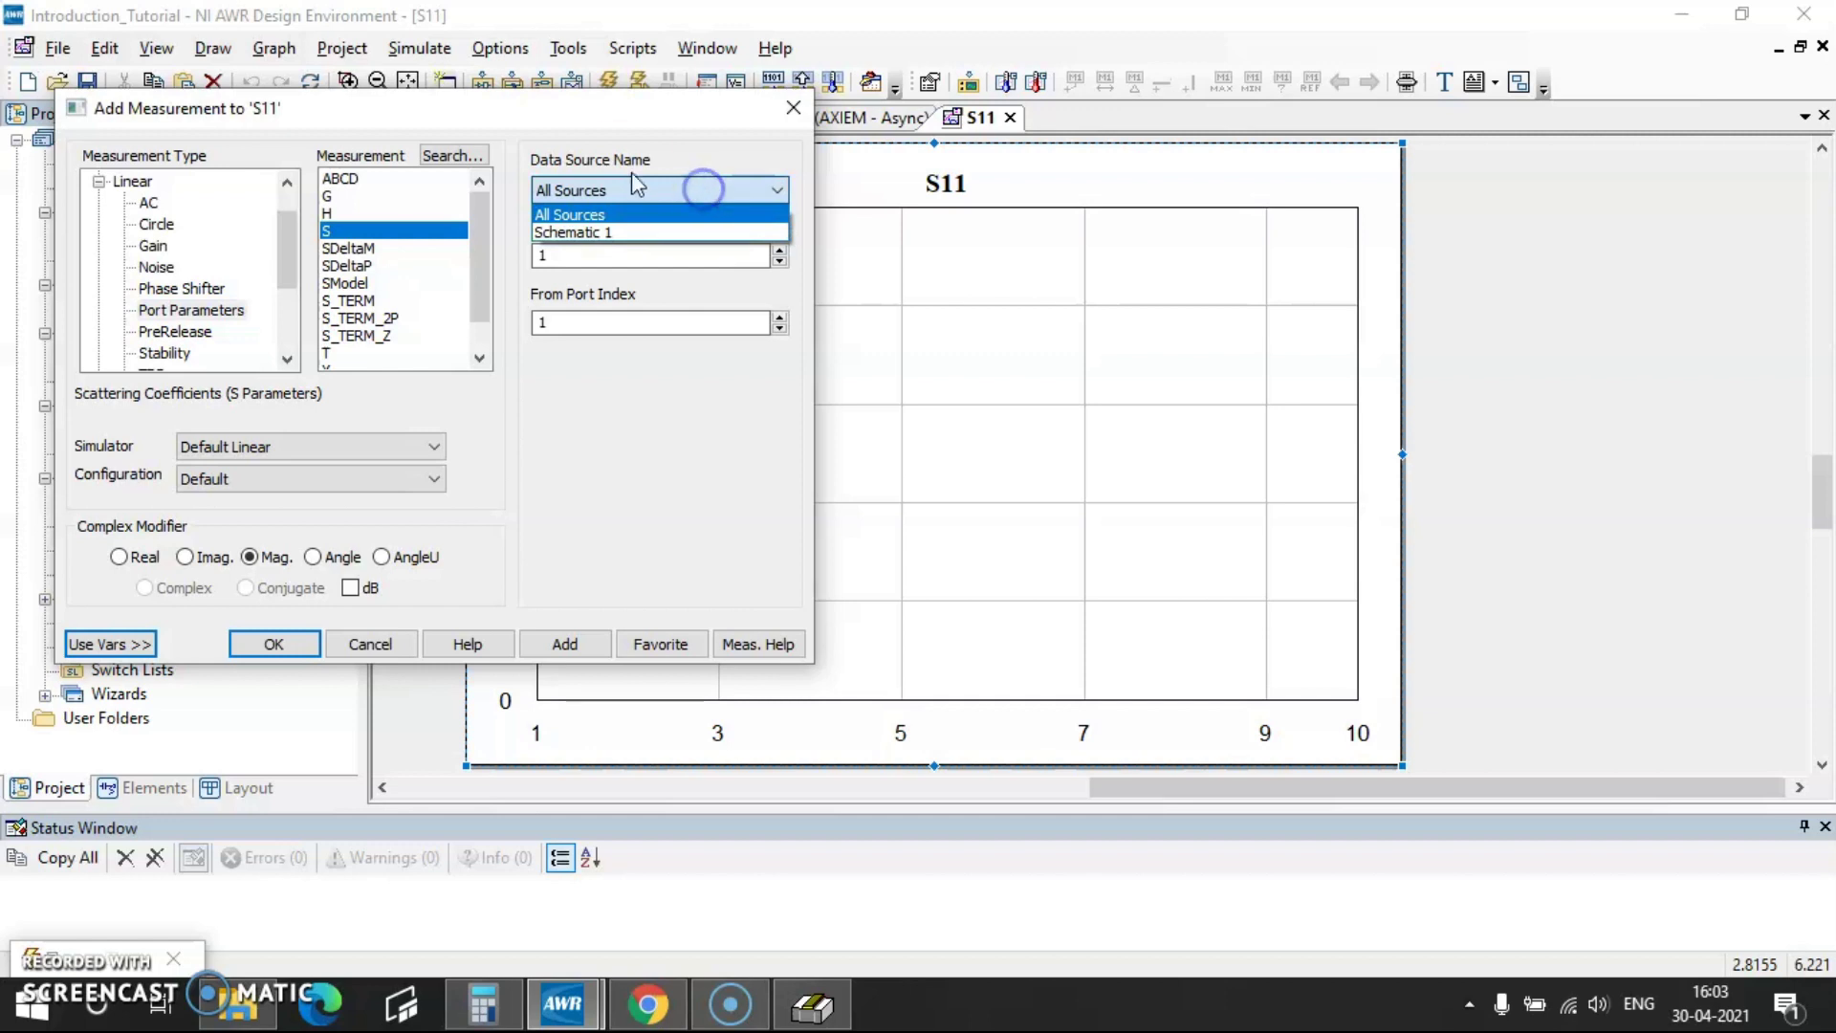
click(636, 232)
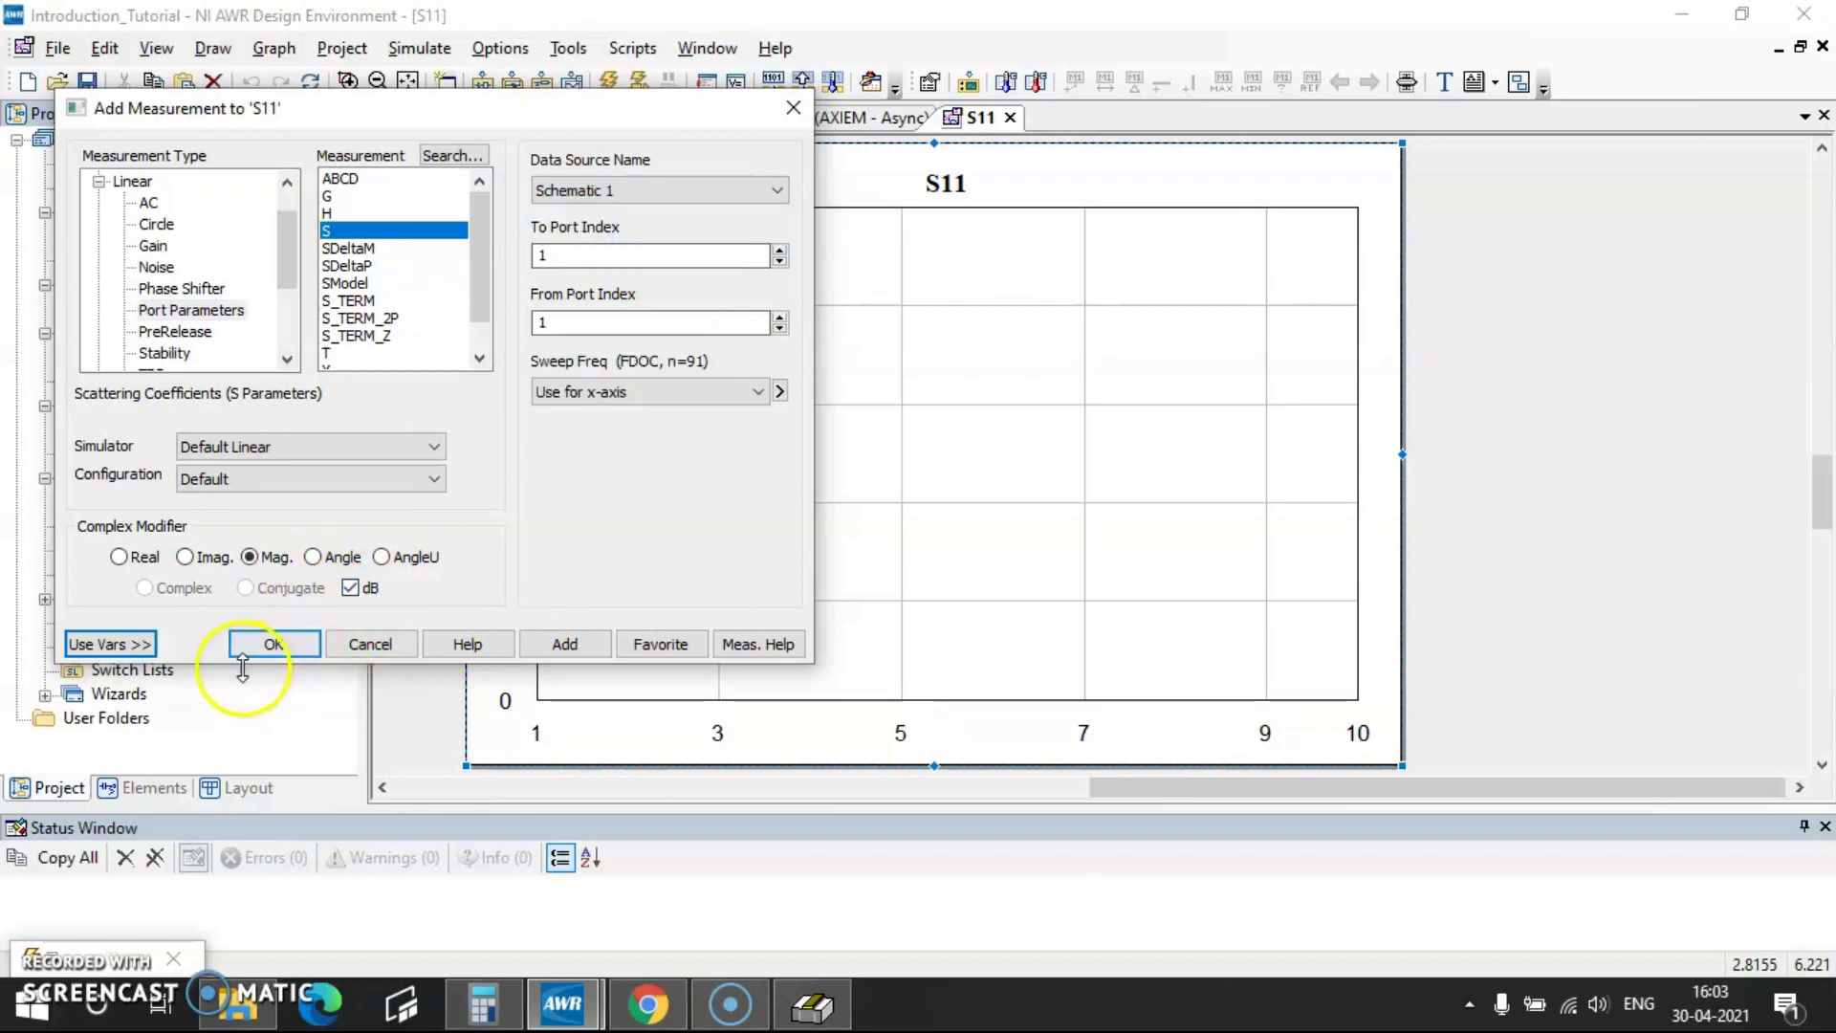
click(278, 644)
- Simulate the graph to plot DB(|S(1,1)|), then return to Schematic 1
right_click(819, 364)
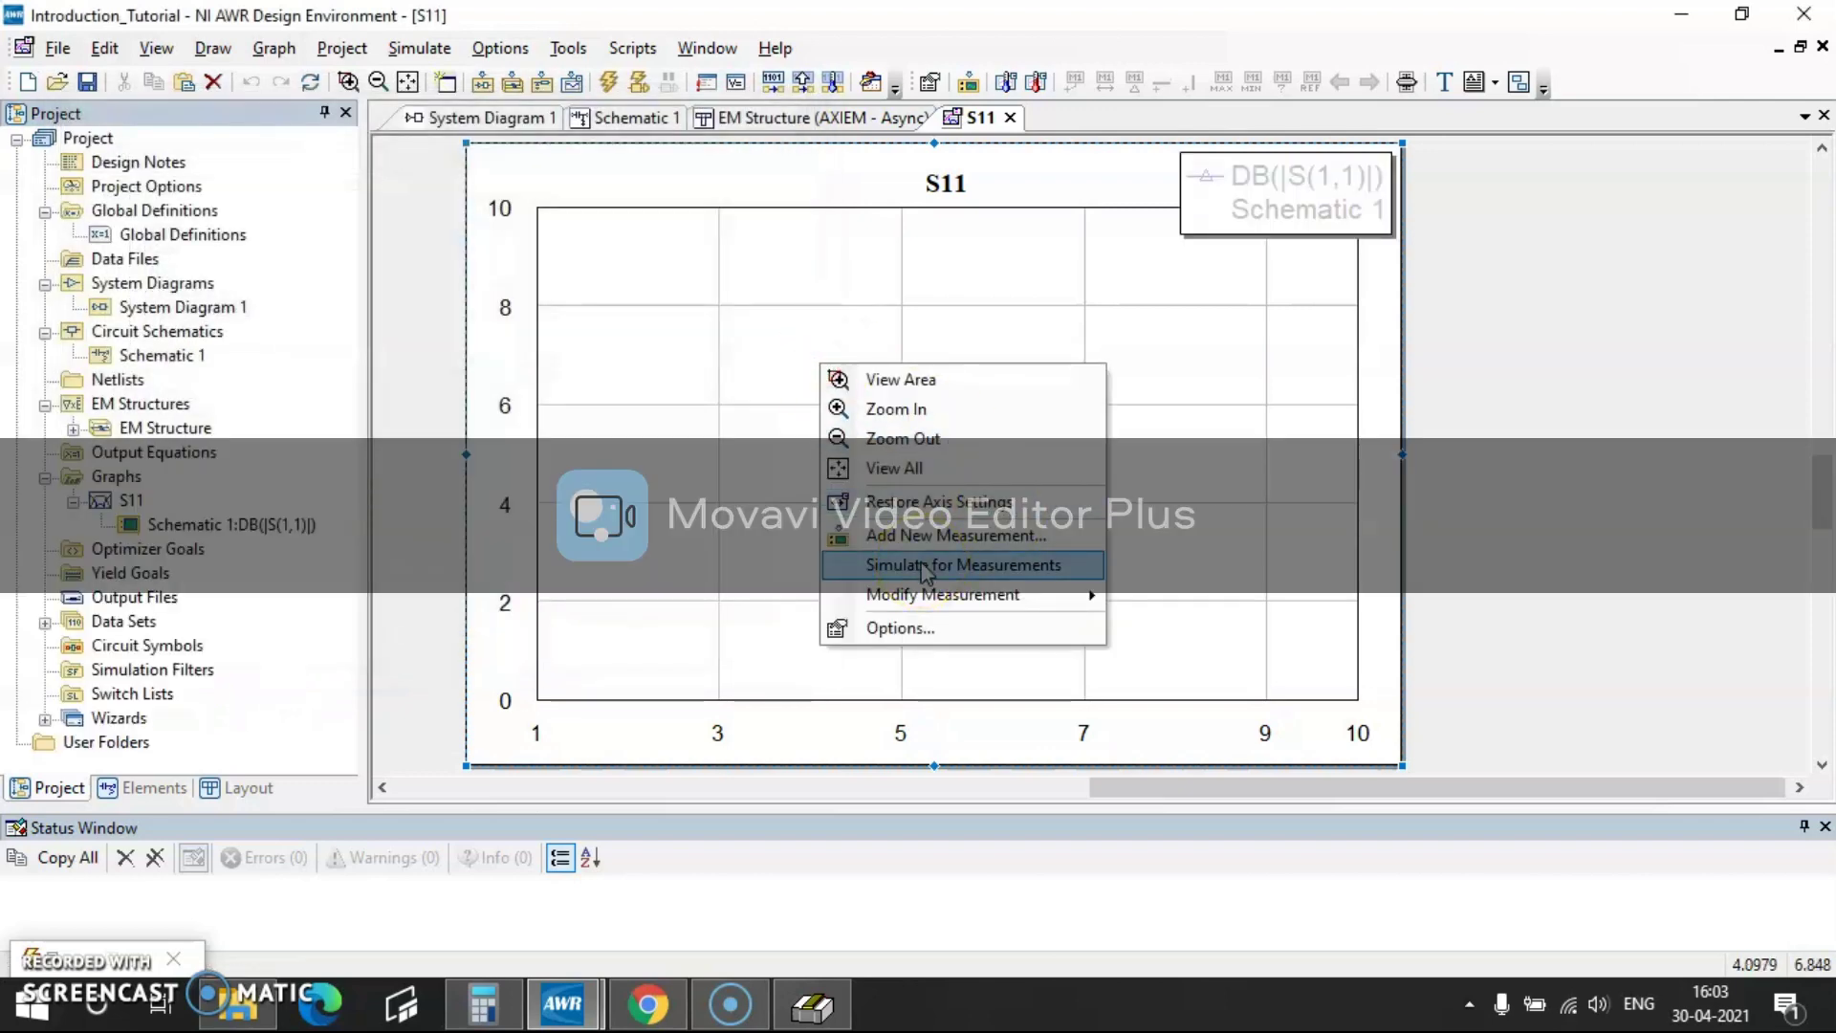
click(1018, 562)
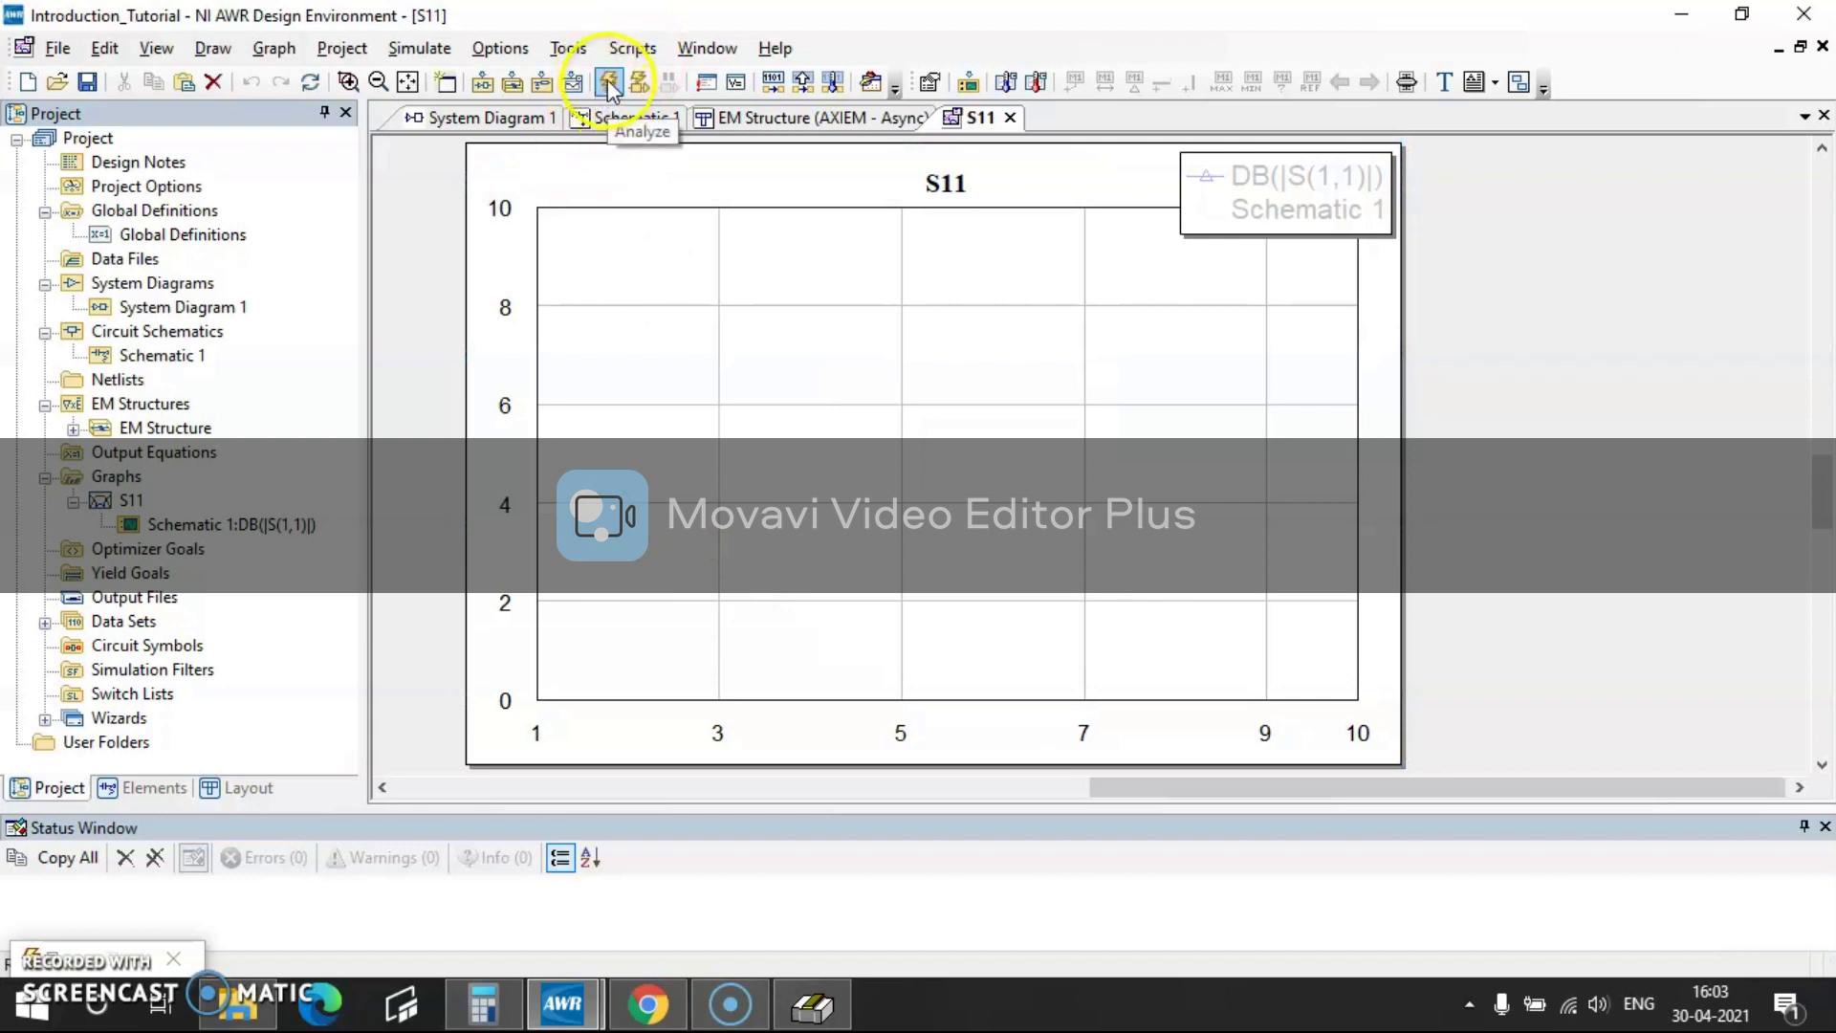
right_click(751, 427)
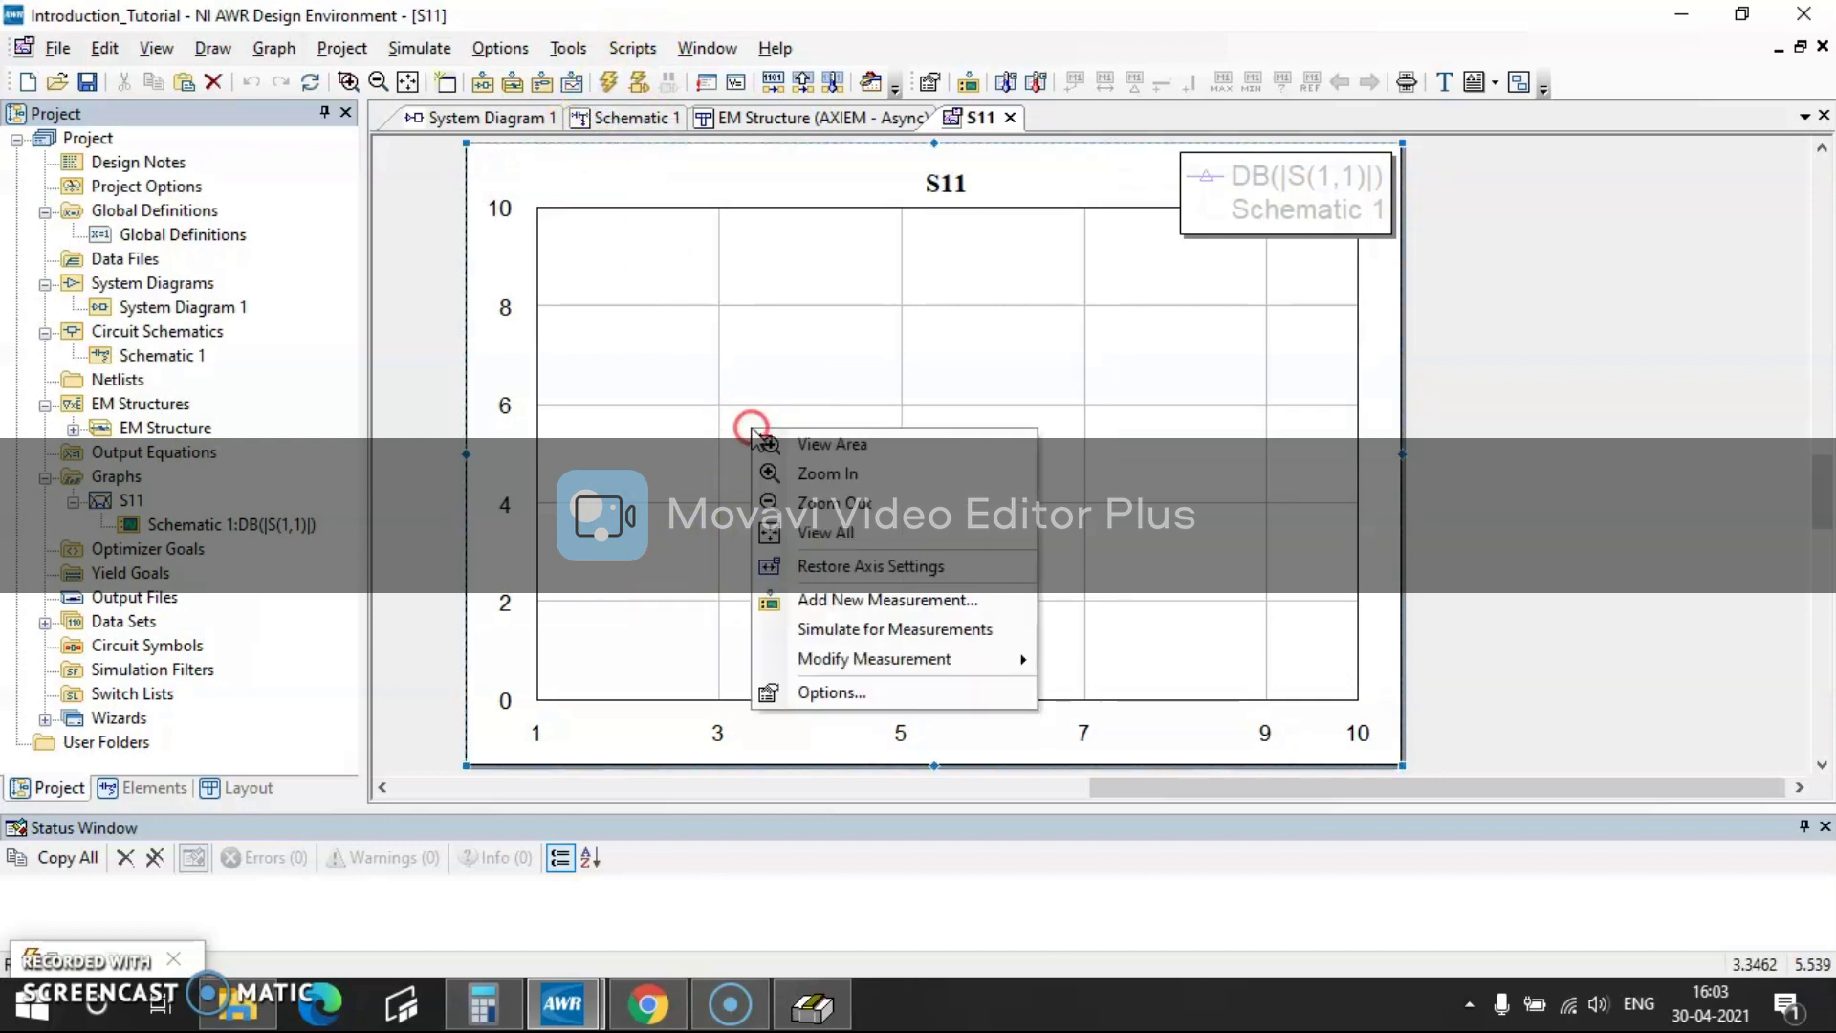
click(892, 630)
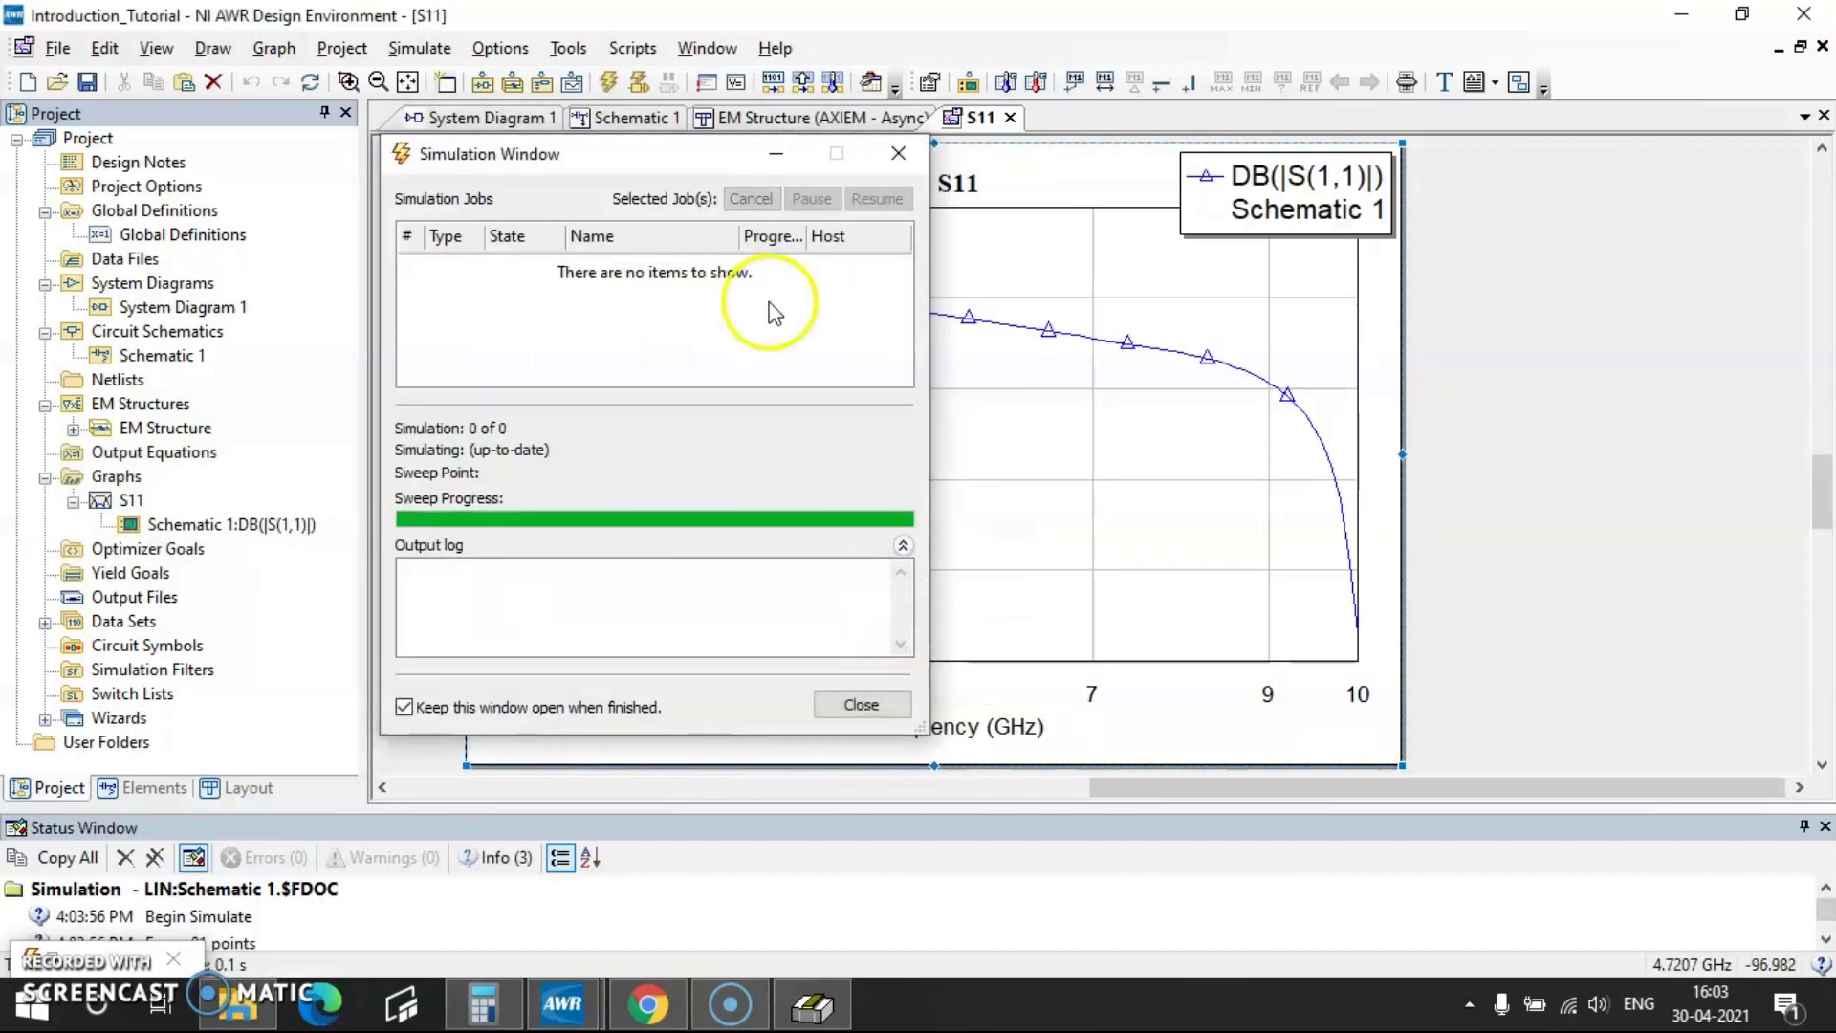
click(898, 156)
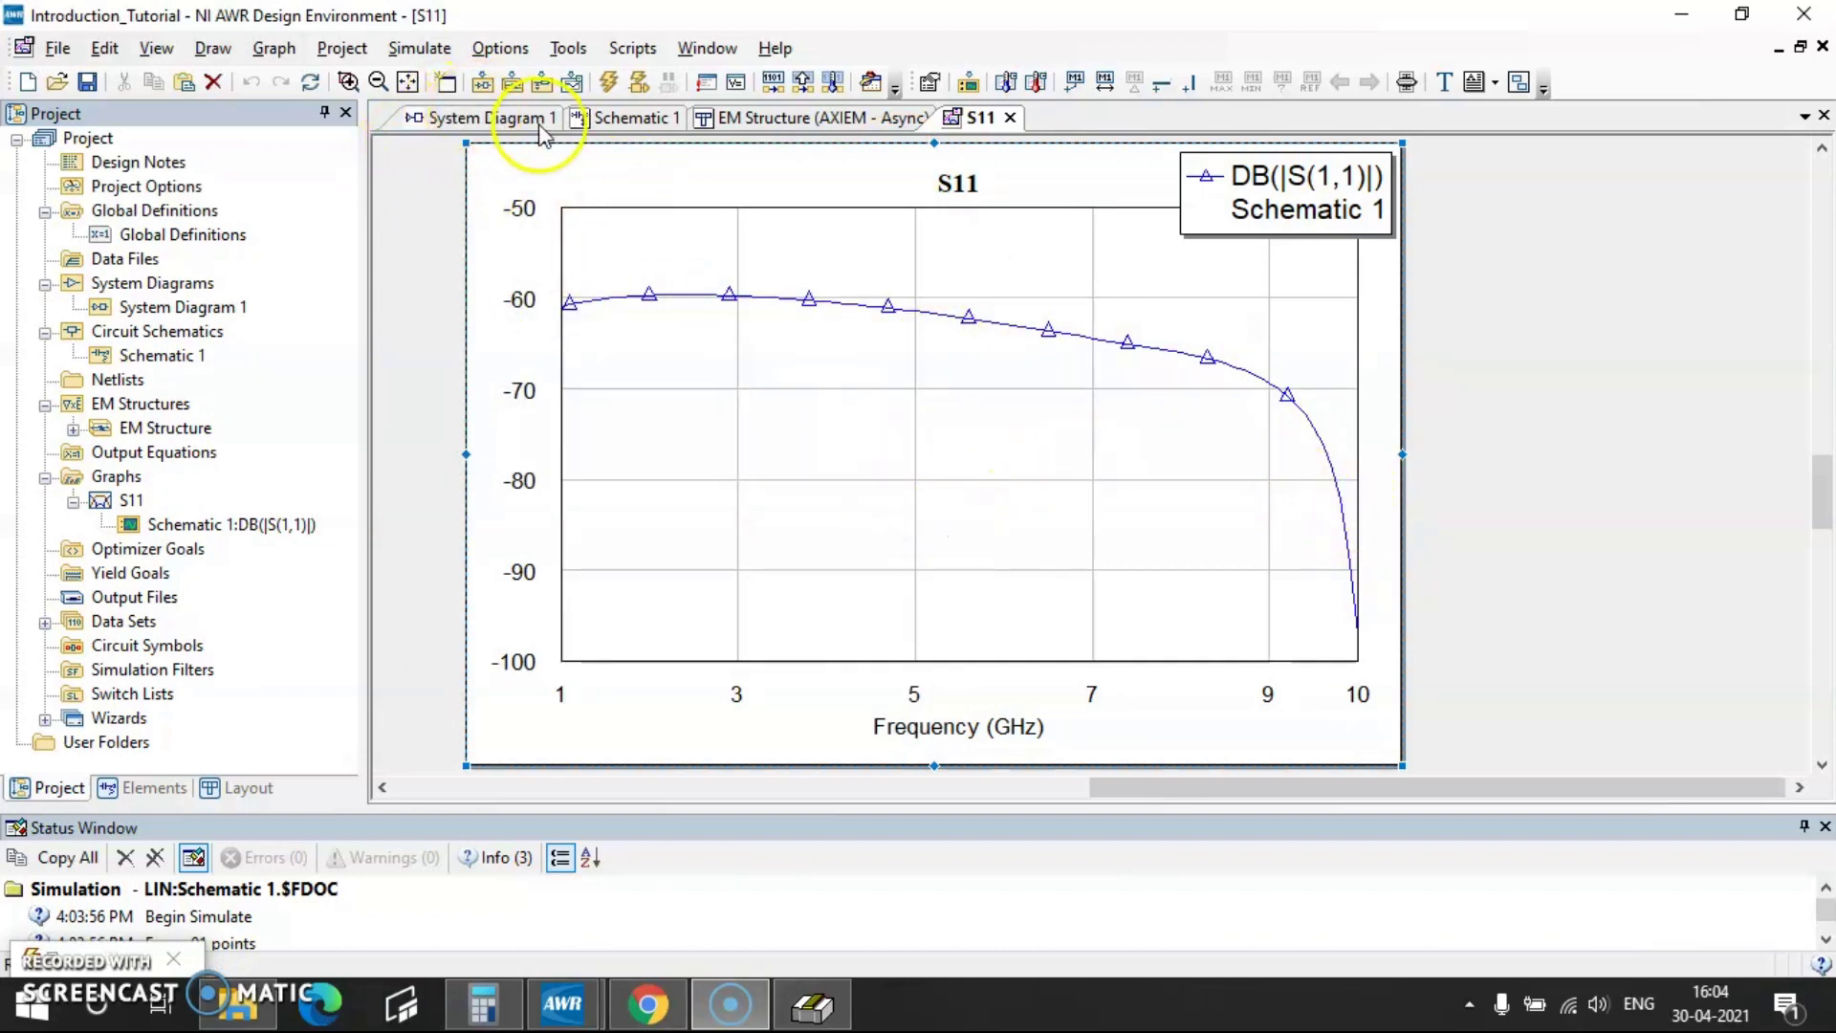
click(641, 116)
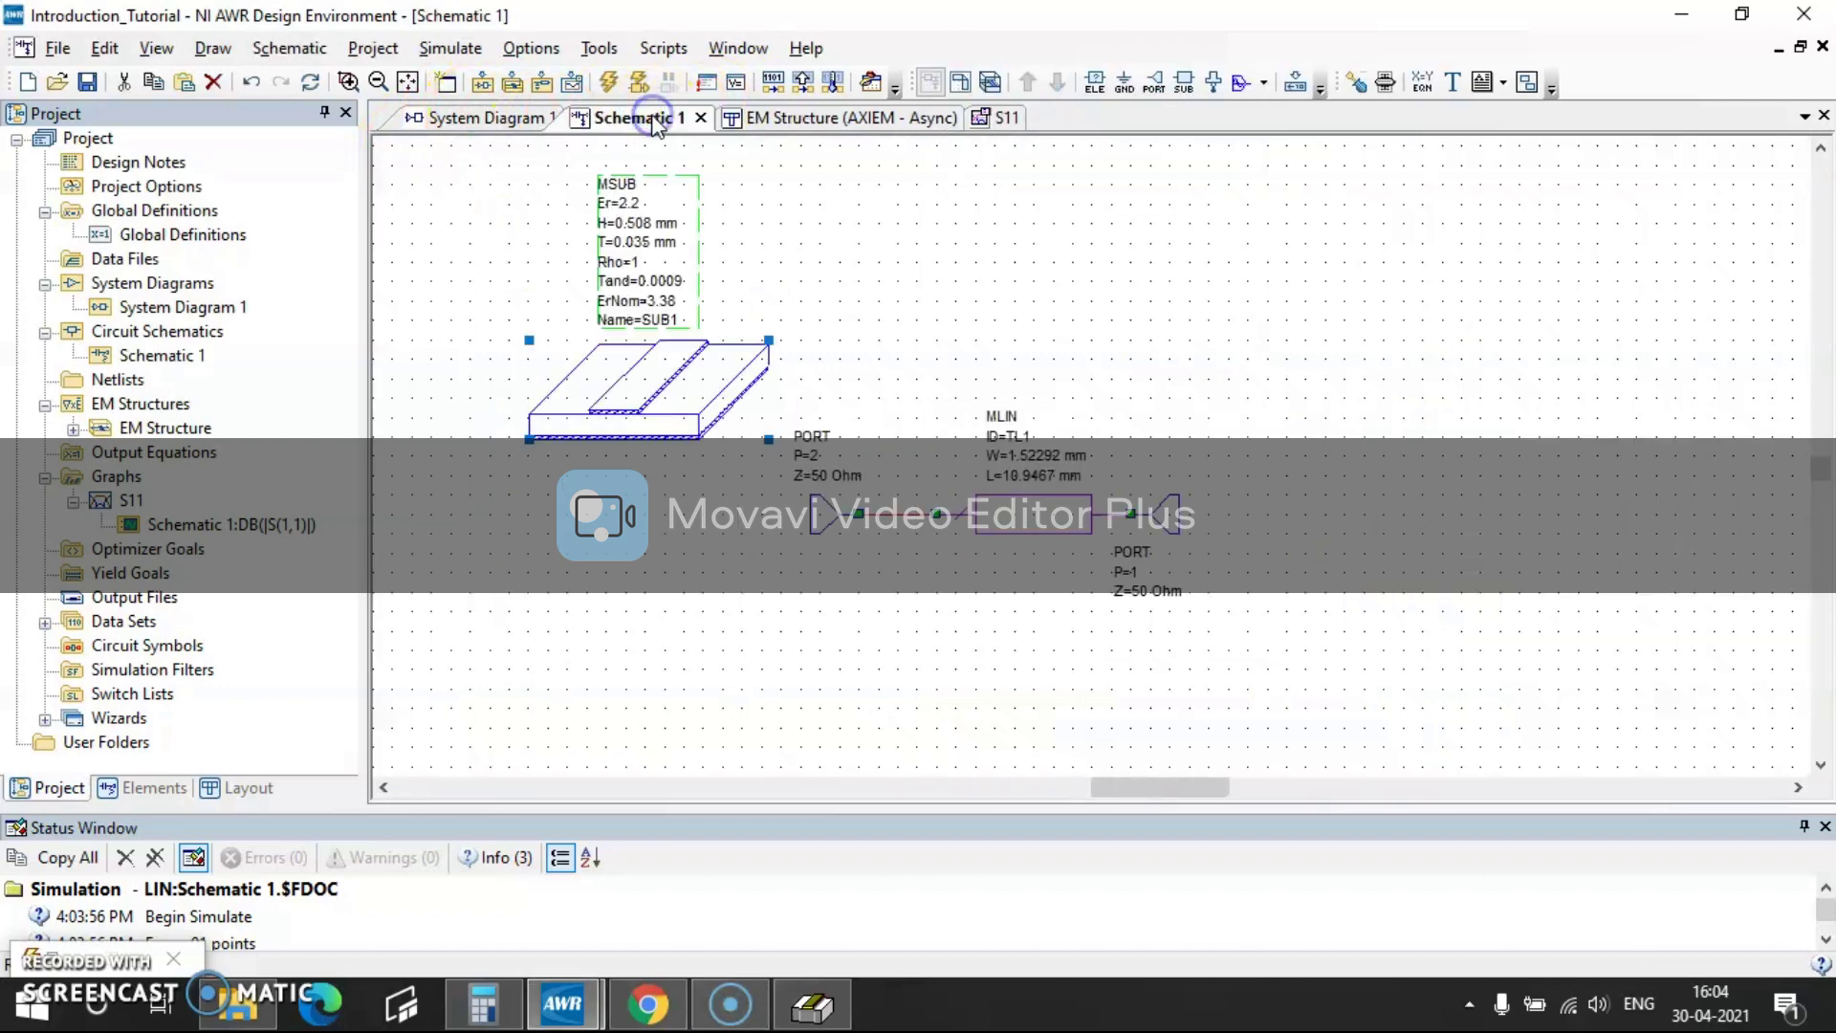
- Make the microstrip line TL1's L and W parameters tunable
click(1236, 416)
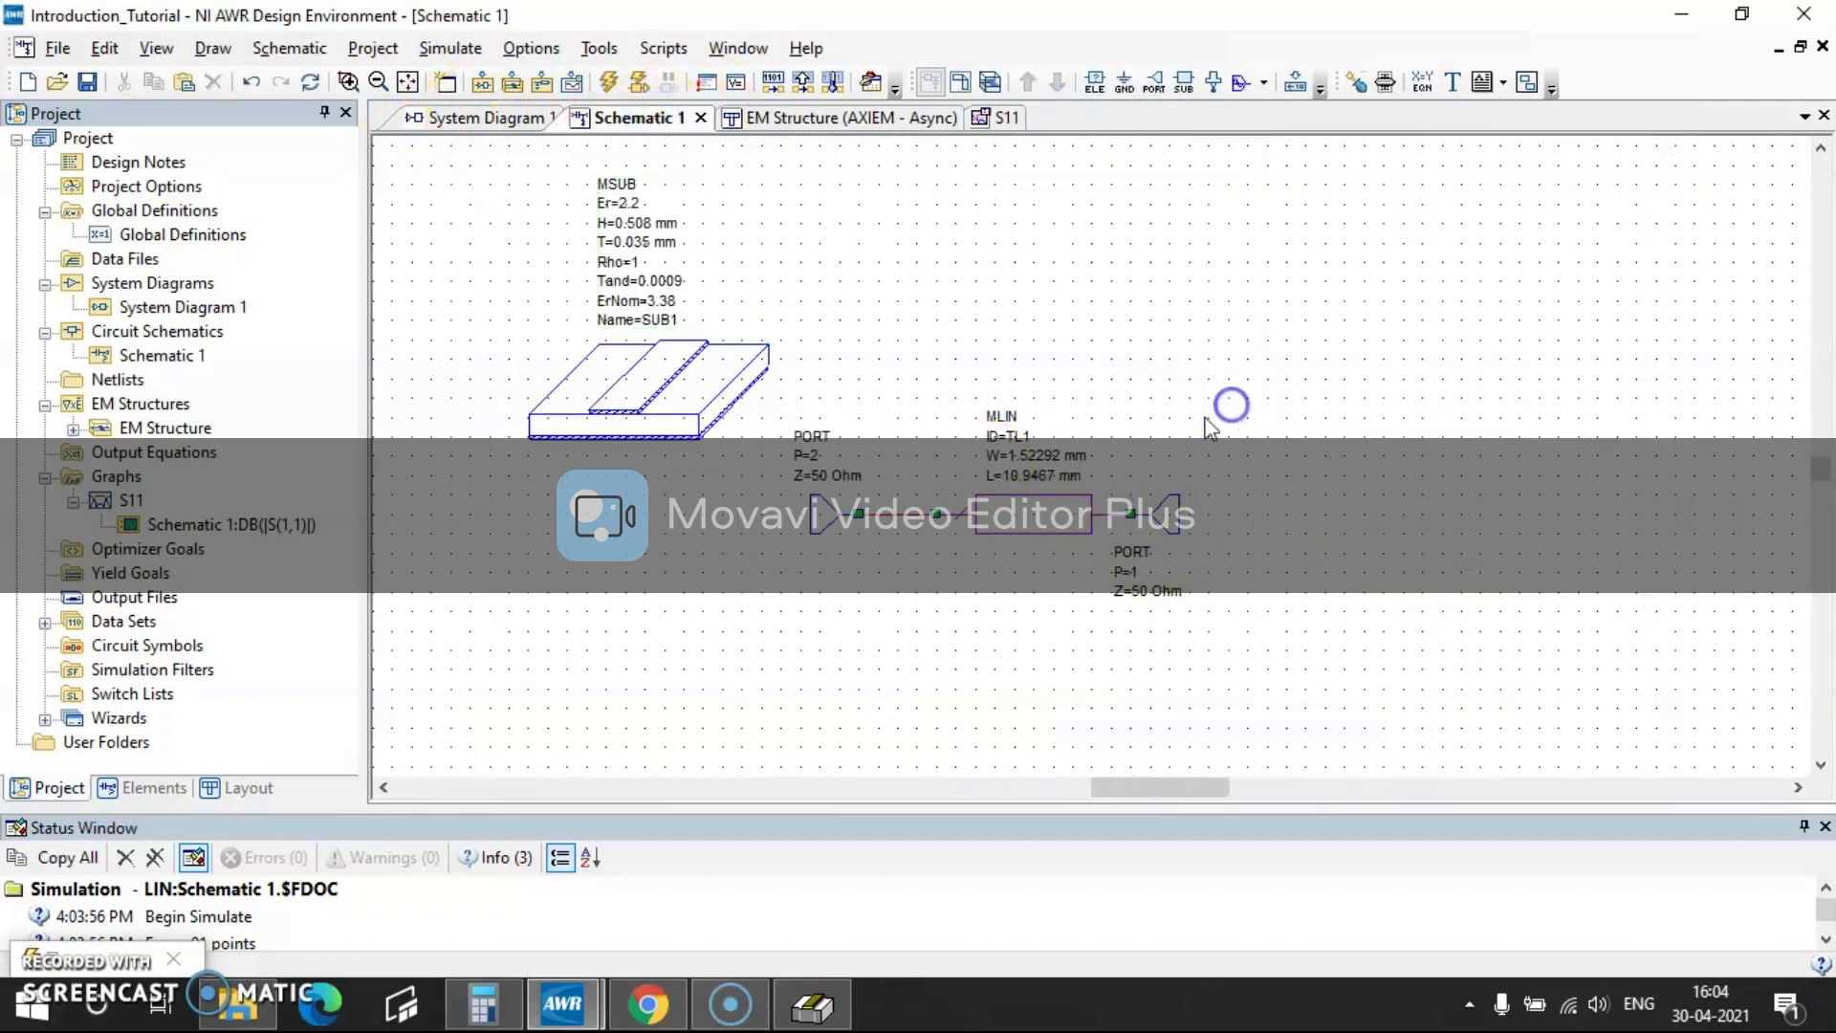
click(1348, 85)
click(1071, 469)
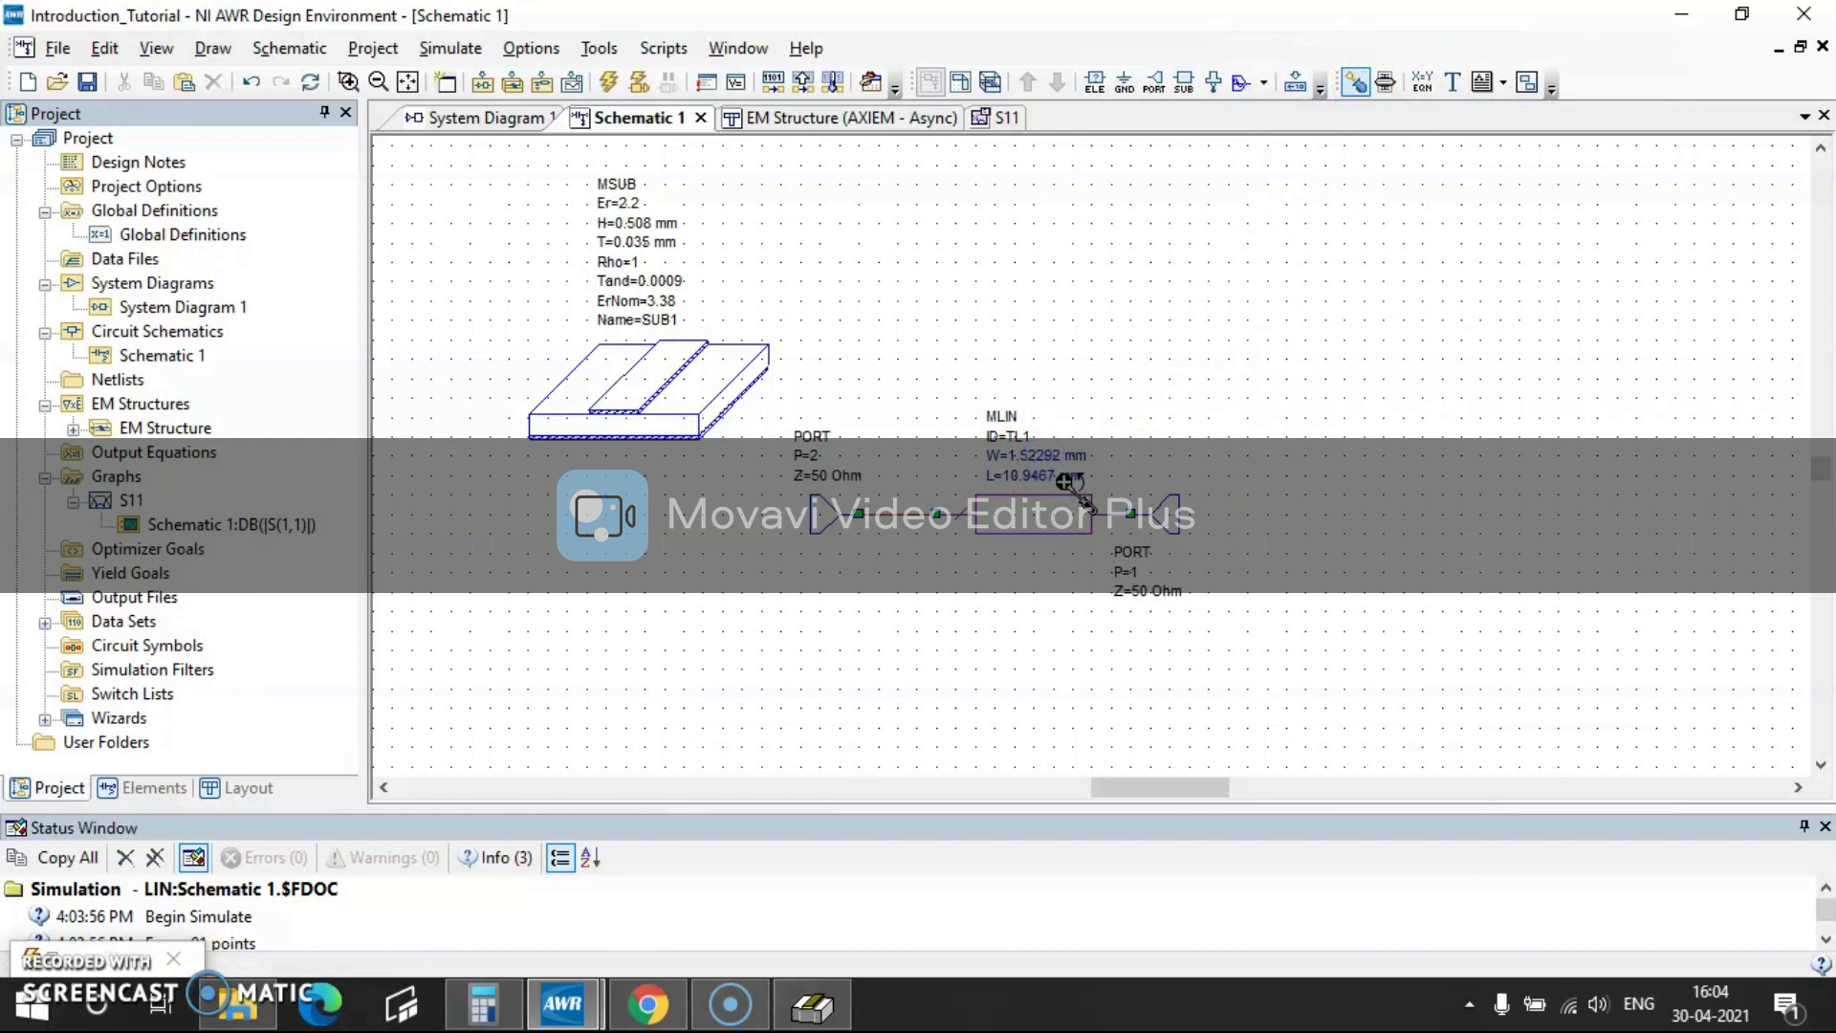
click(1061, 468)
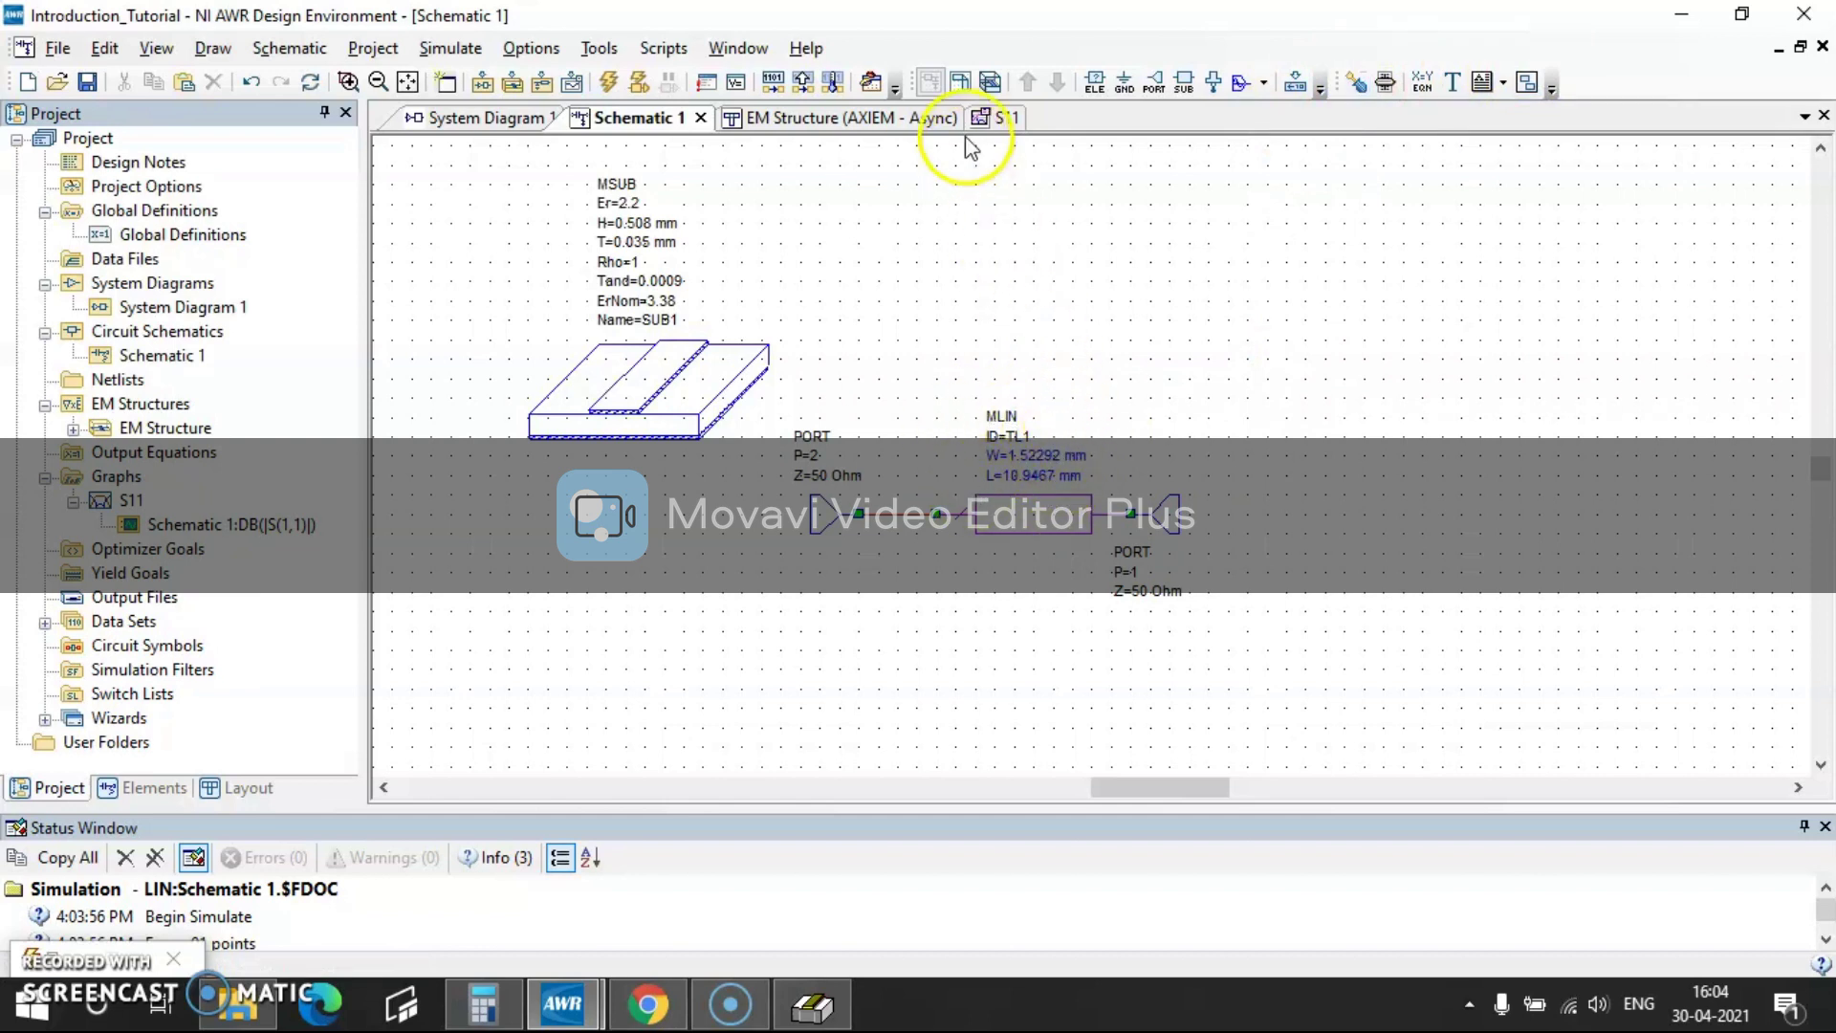
- In the Tuner on the S11 graph, raise L to 21.89 for a 5 GHz dip
click(997, 120)
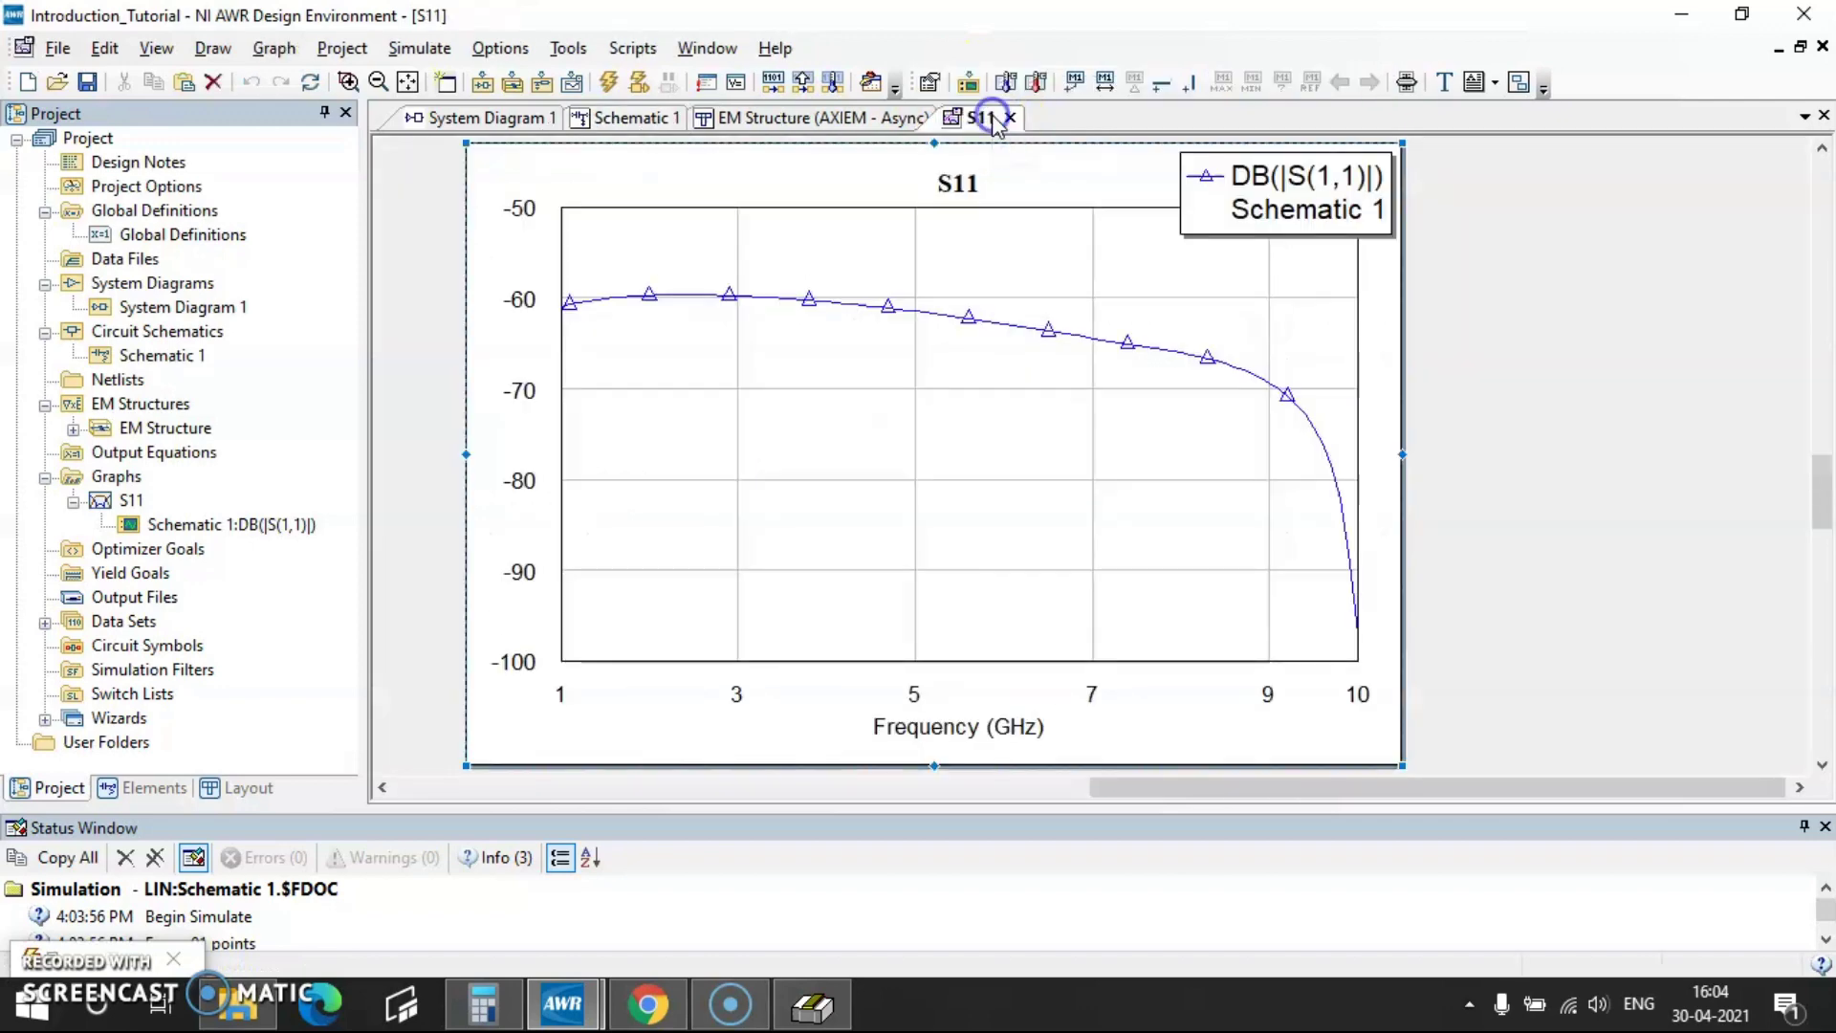
click(1409, 85)
drag(1160, 178, 494, 306)
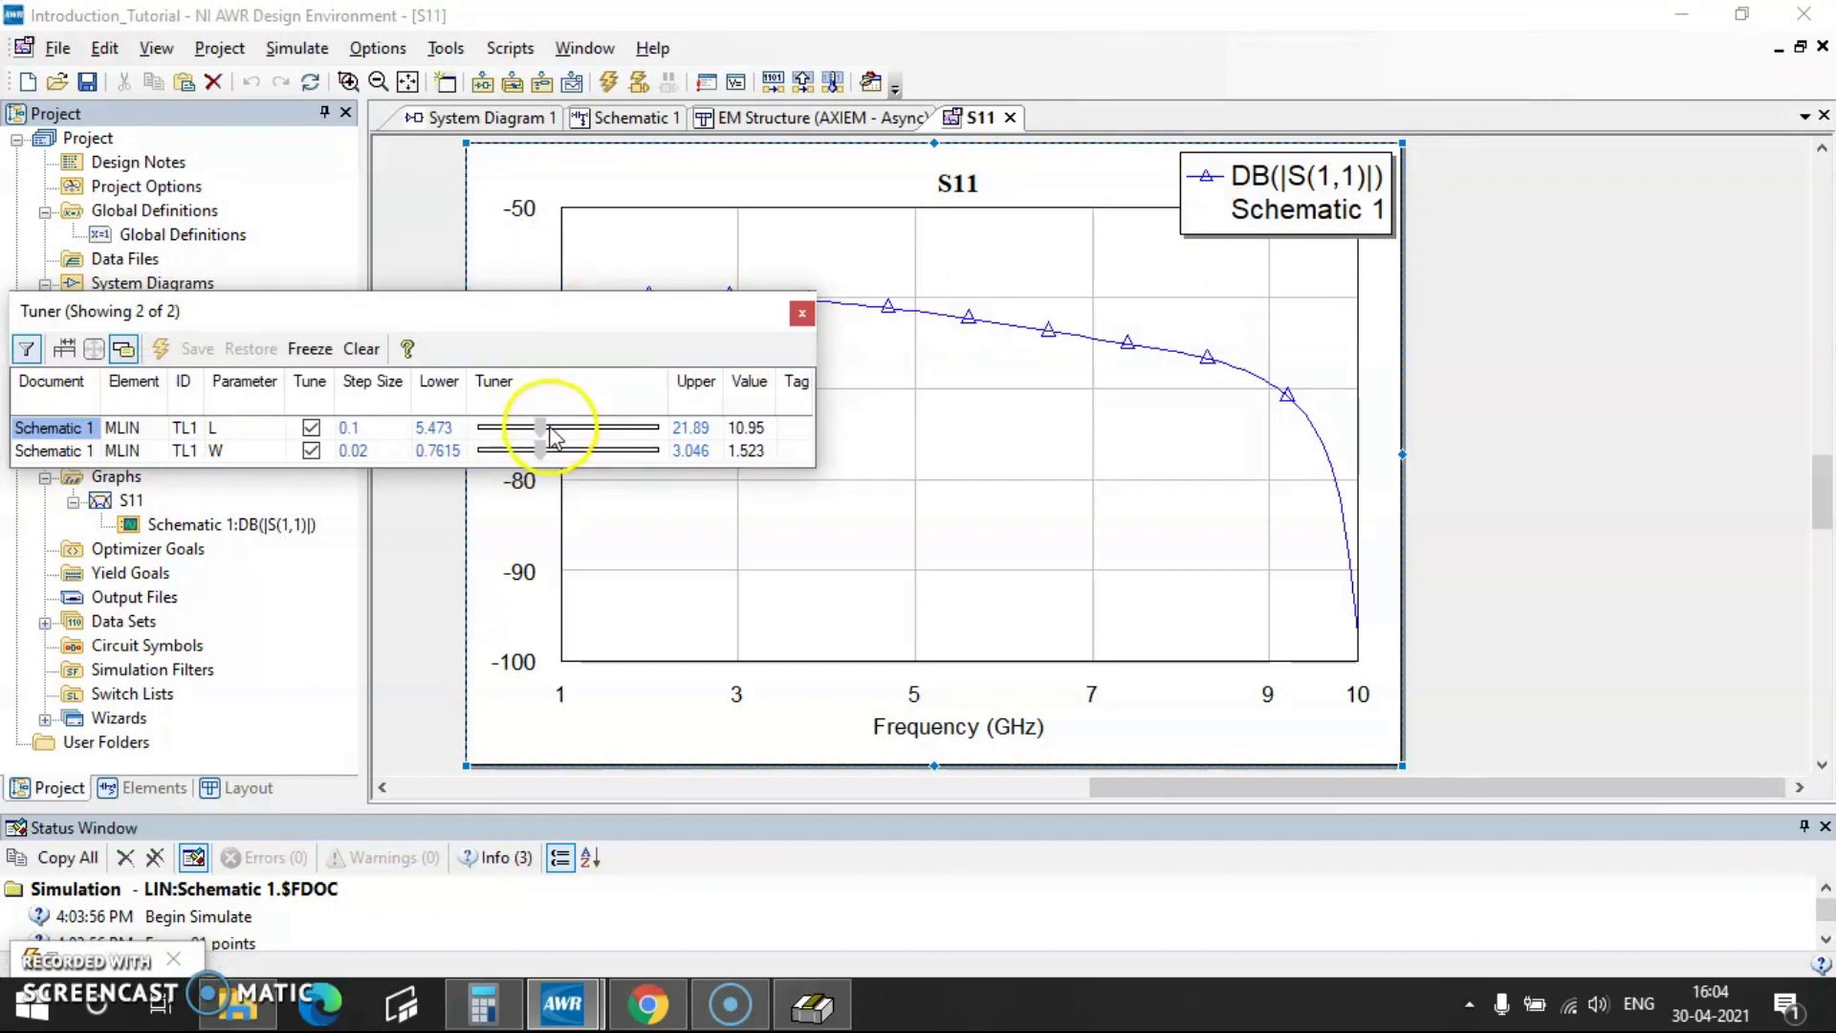
drag(548, 437, 658, 432)
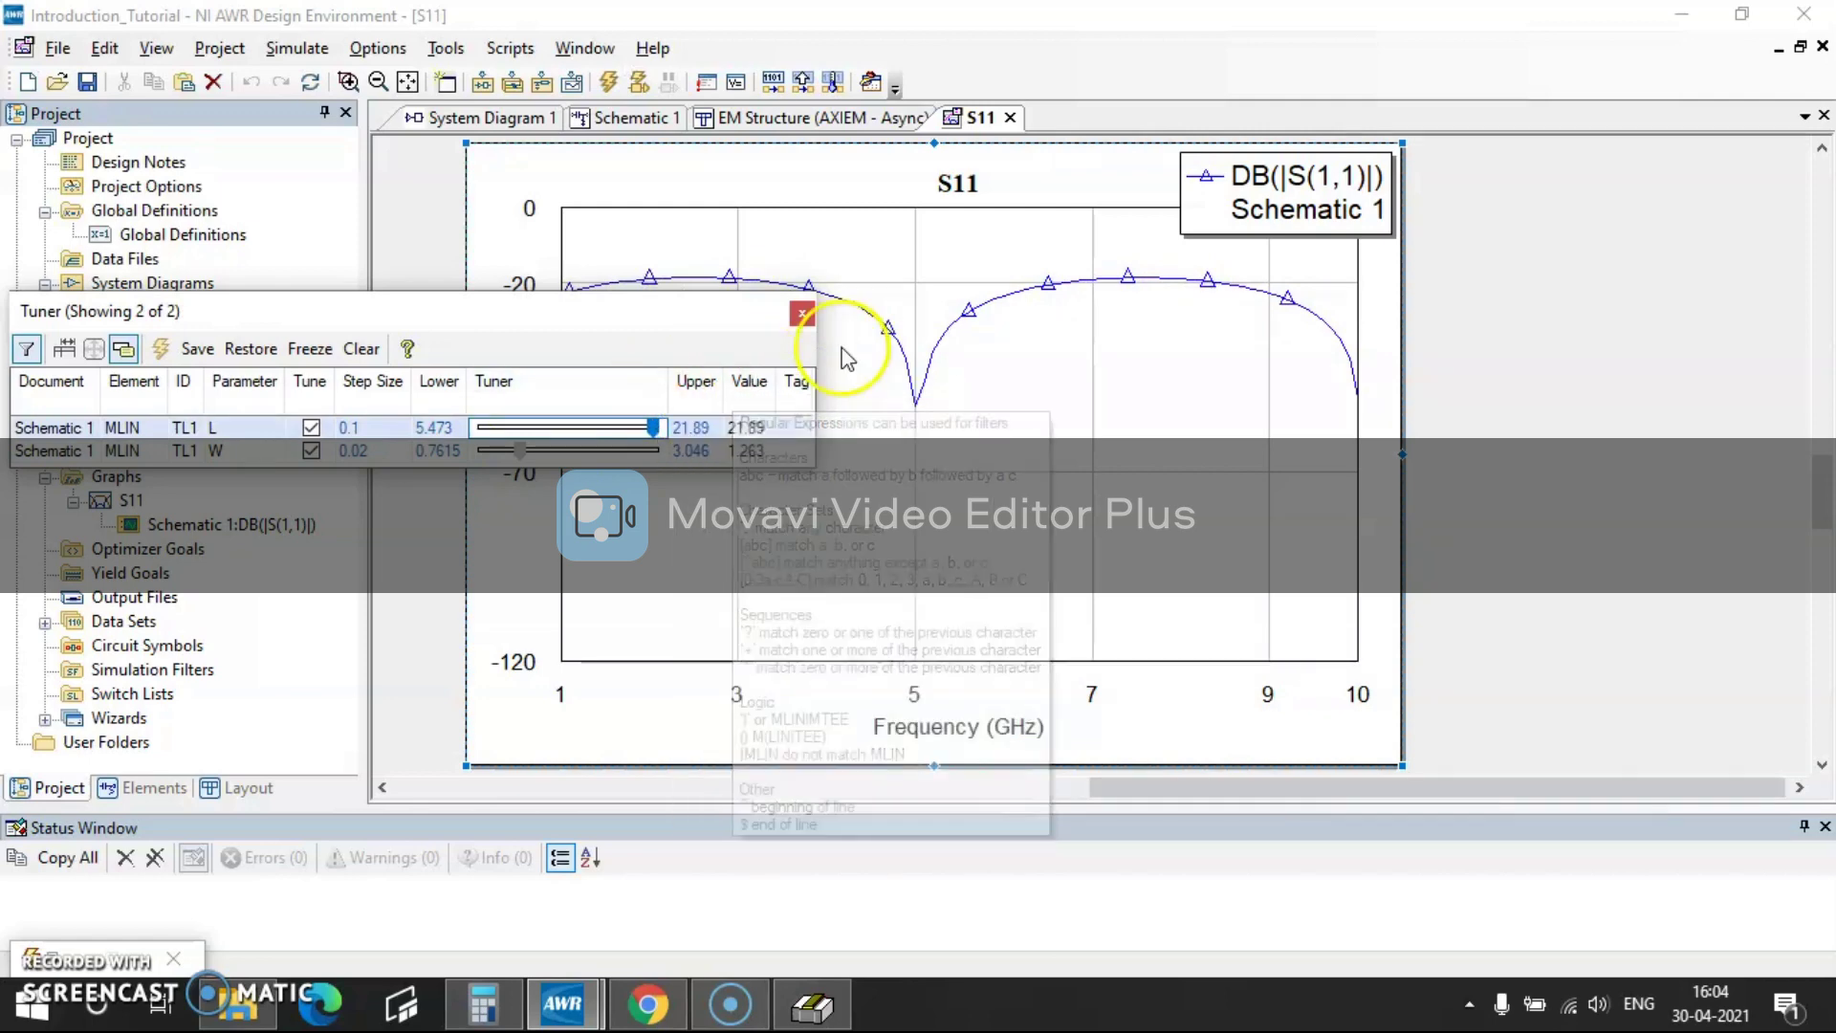
click(802, 312)
- Place marker m1 at the 5 GHz dip (-52.65 dB) with its readout beside it
right_click(772, 387)
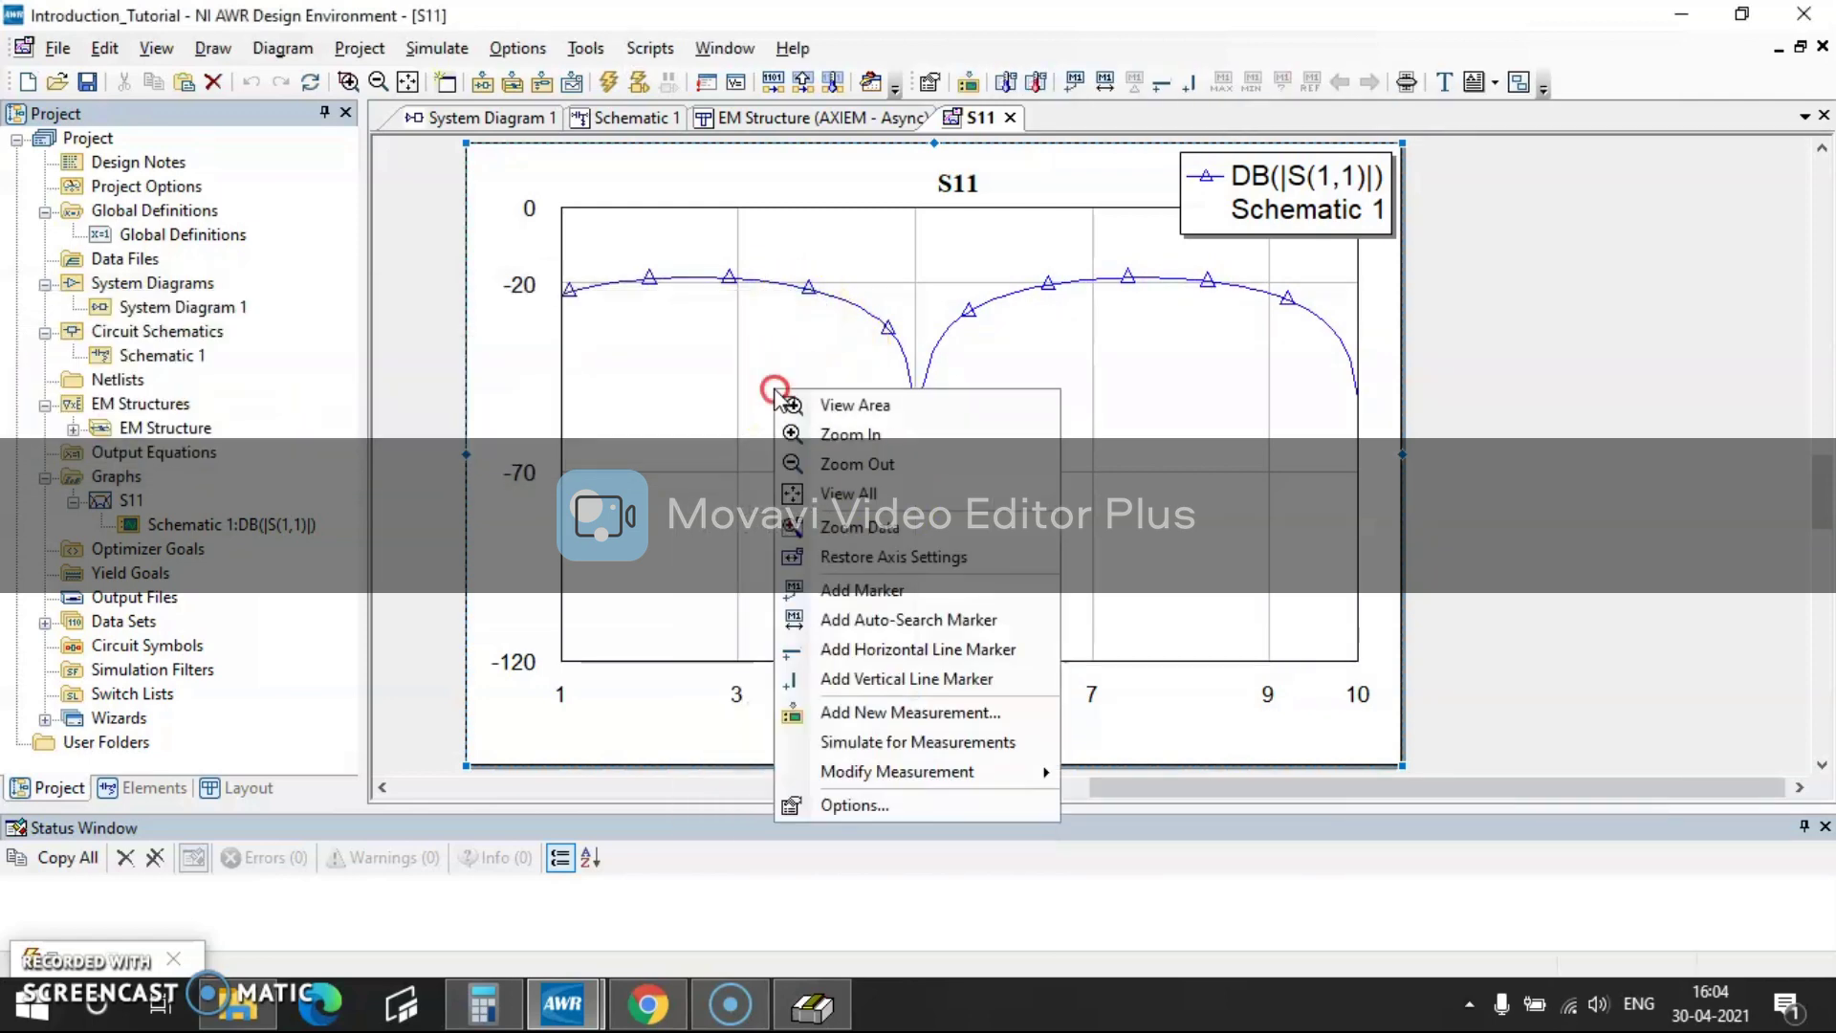
click(904, 587)
click(908, 591)
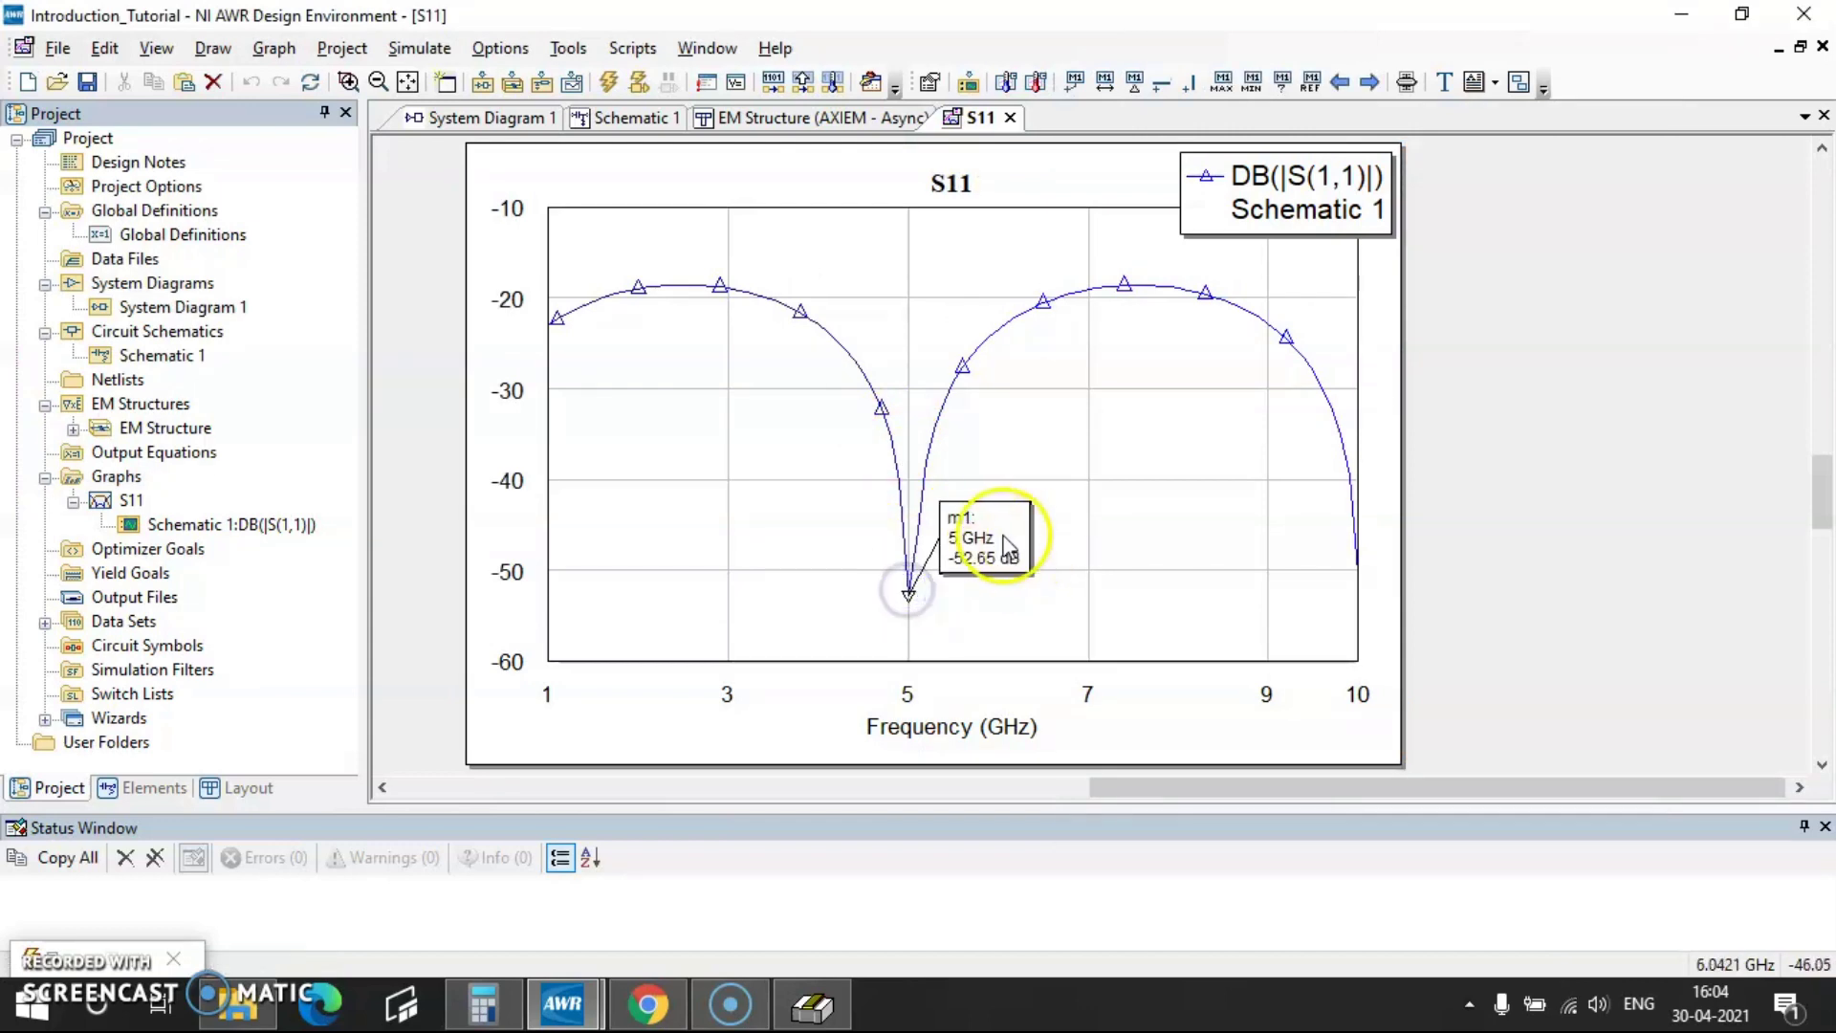
drag(1006, 547, 1044, 594)
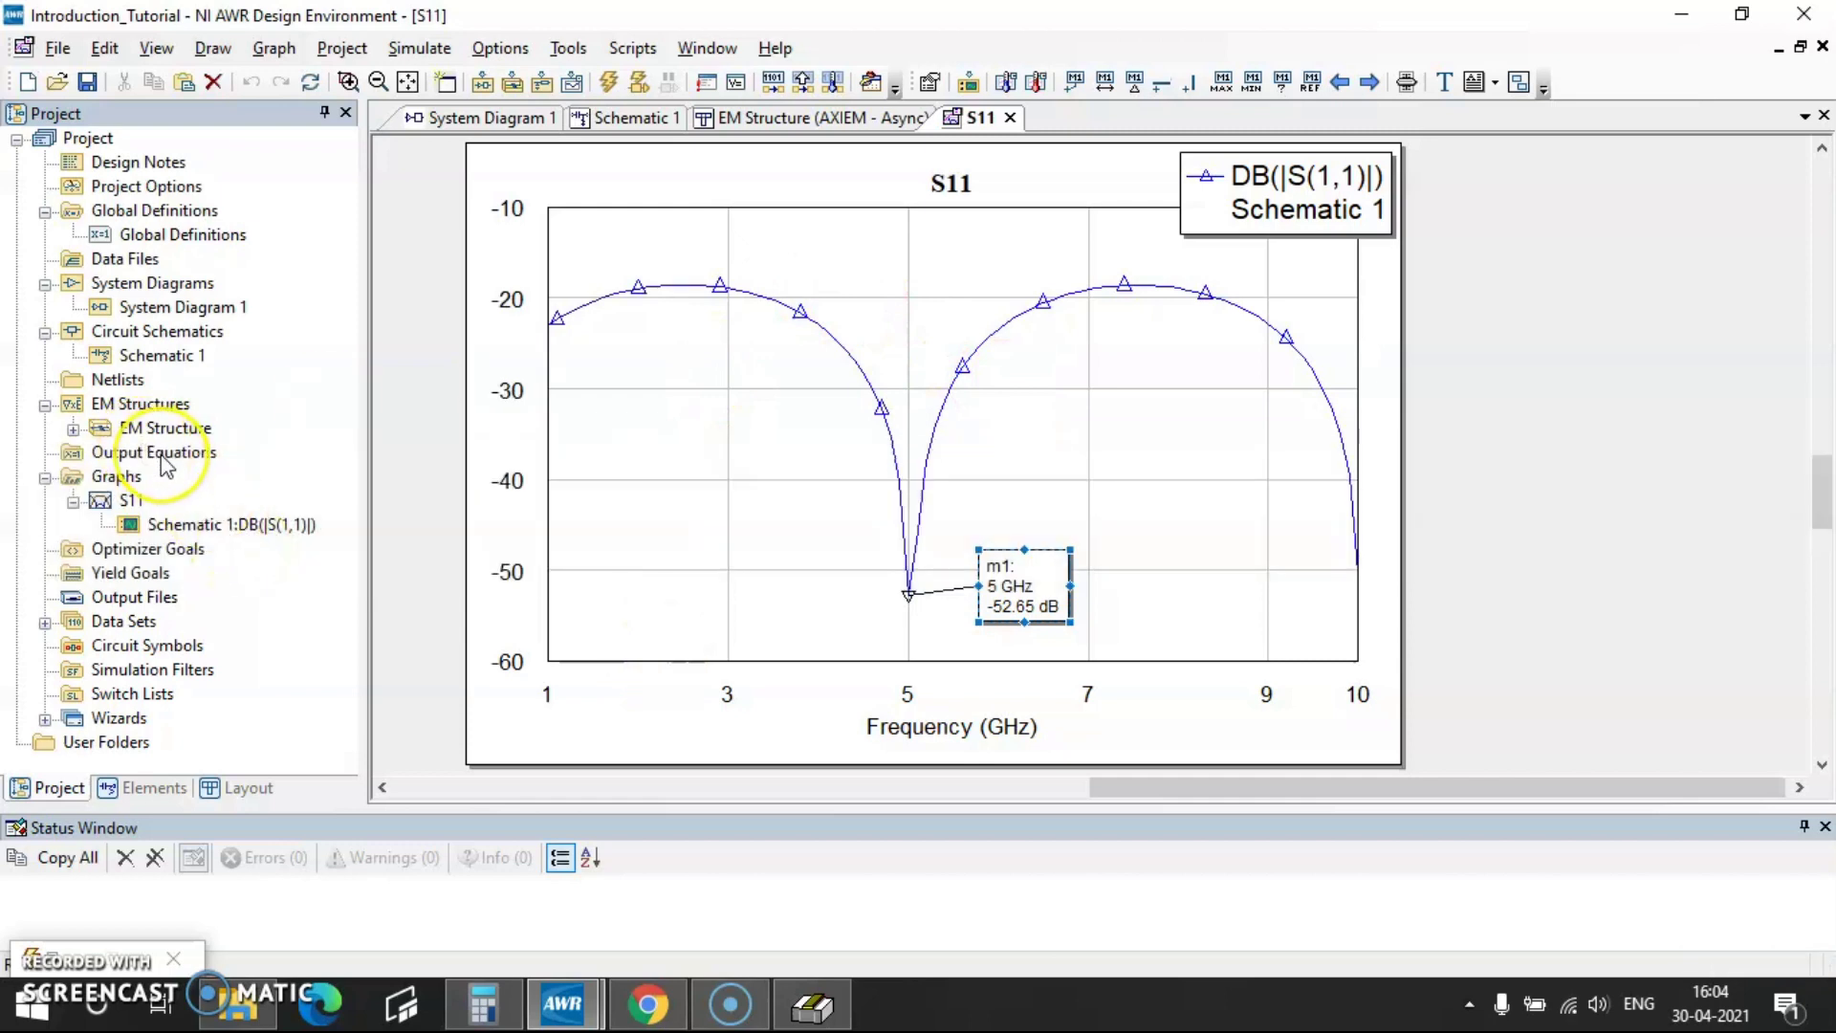
click(165, 463)
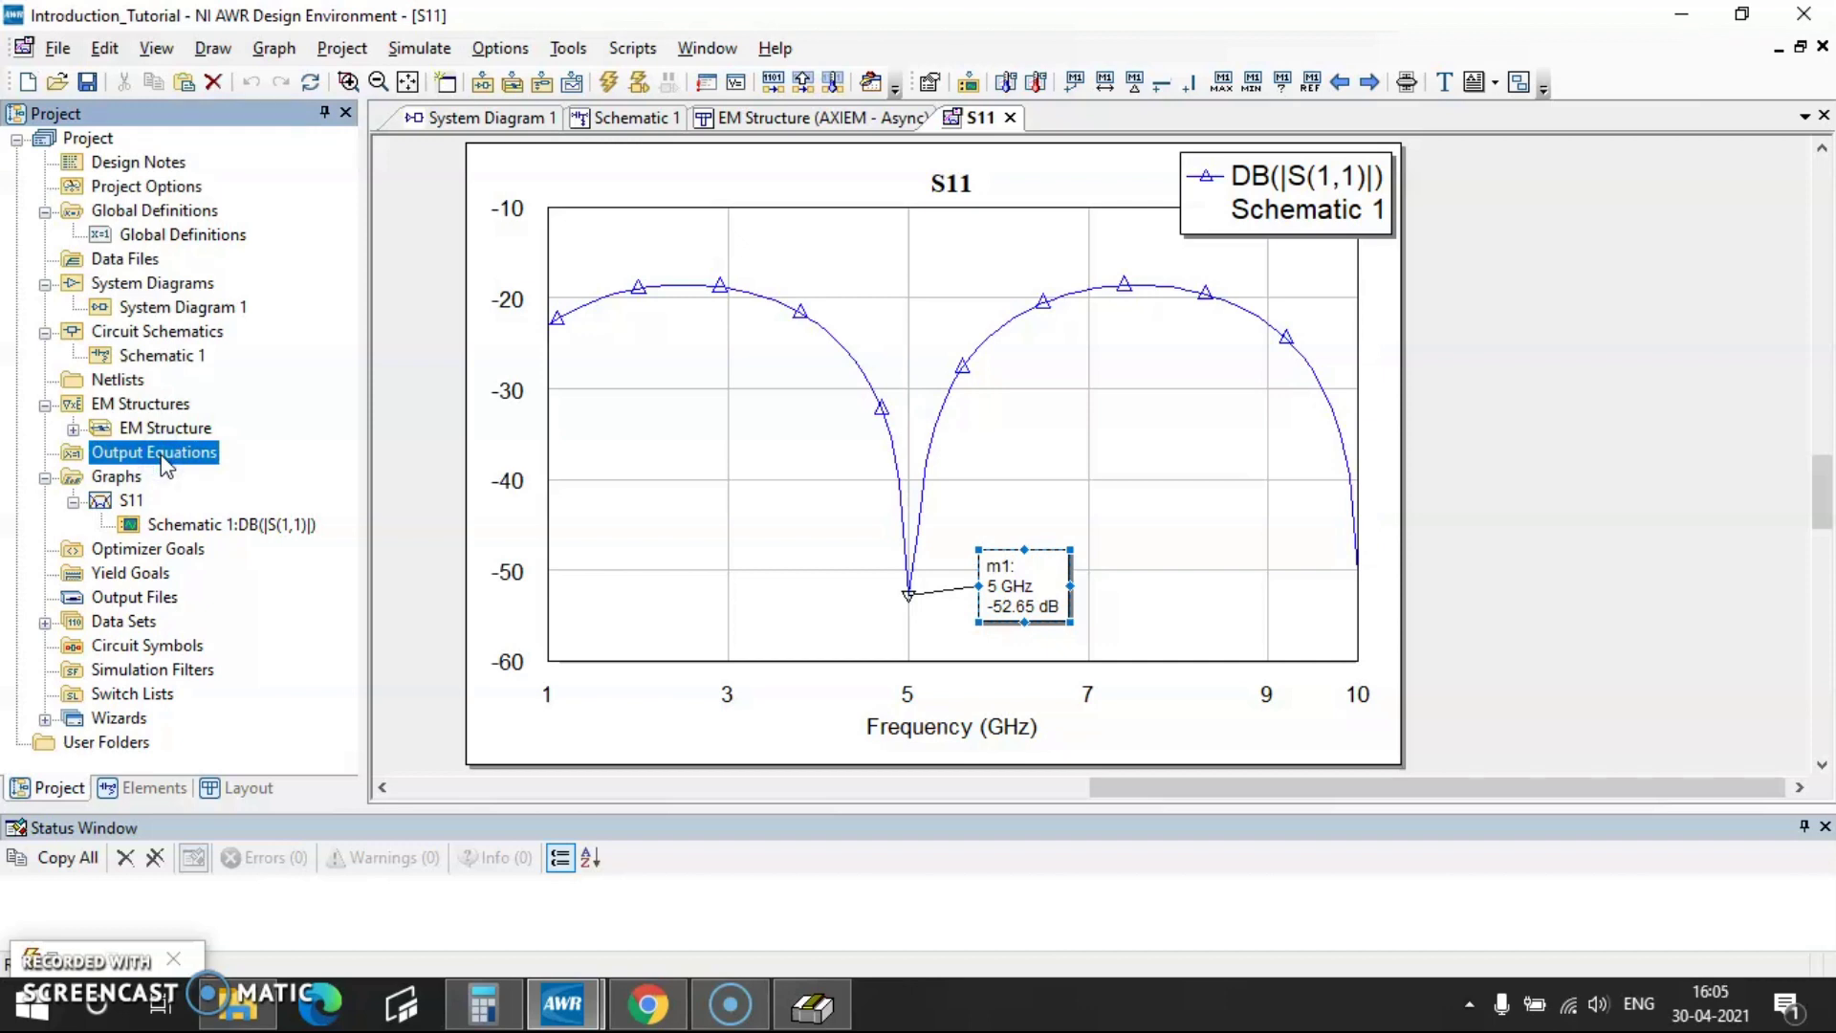
right_click(164, 463)
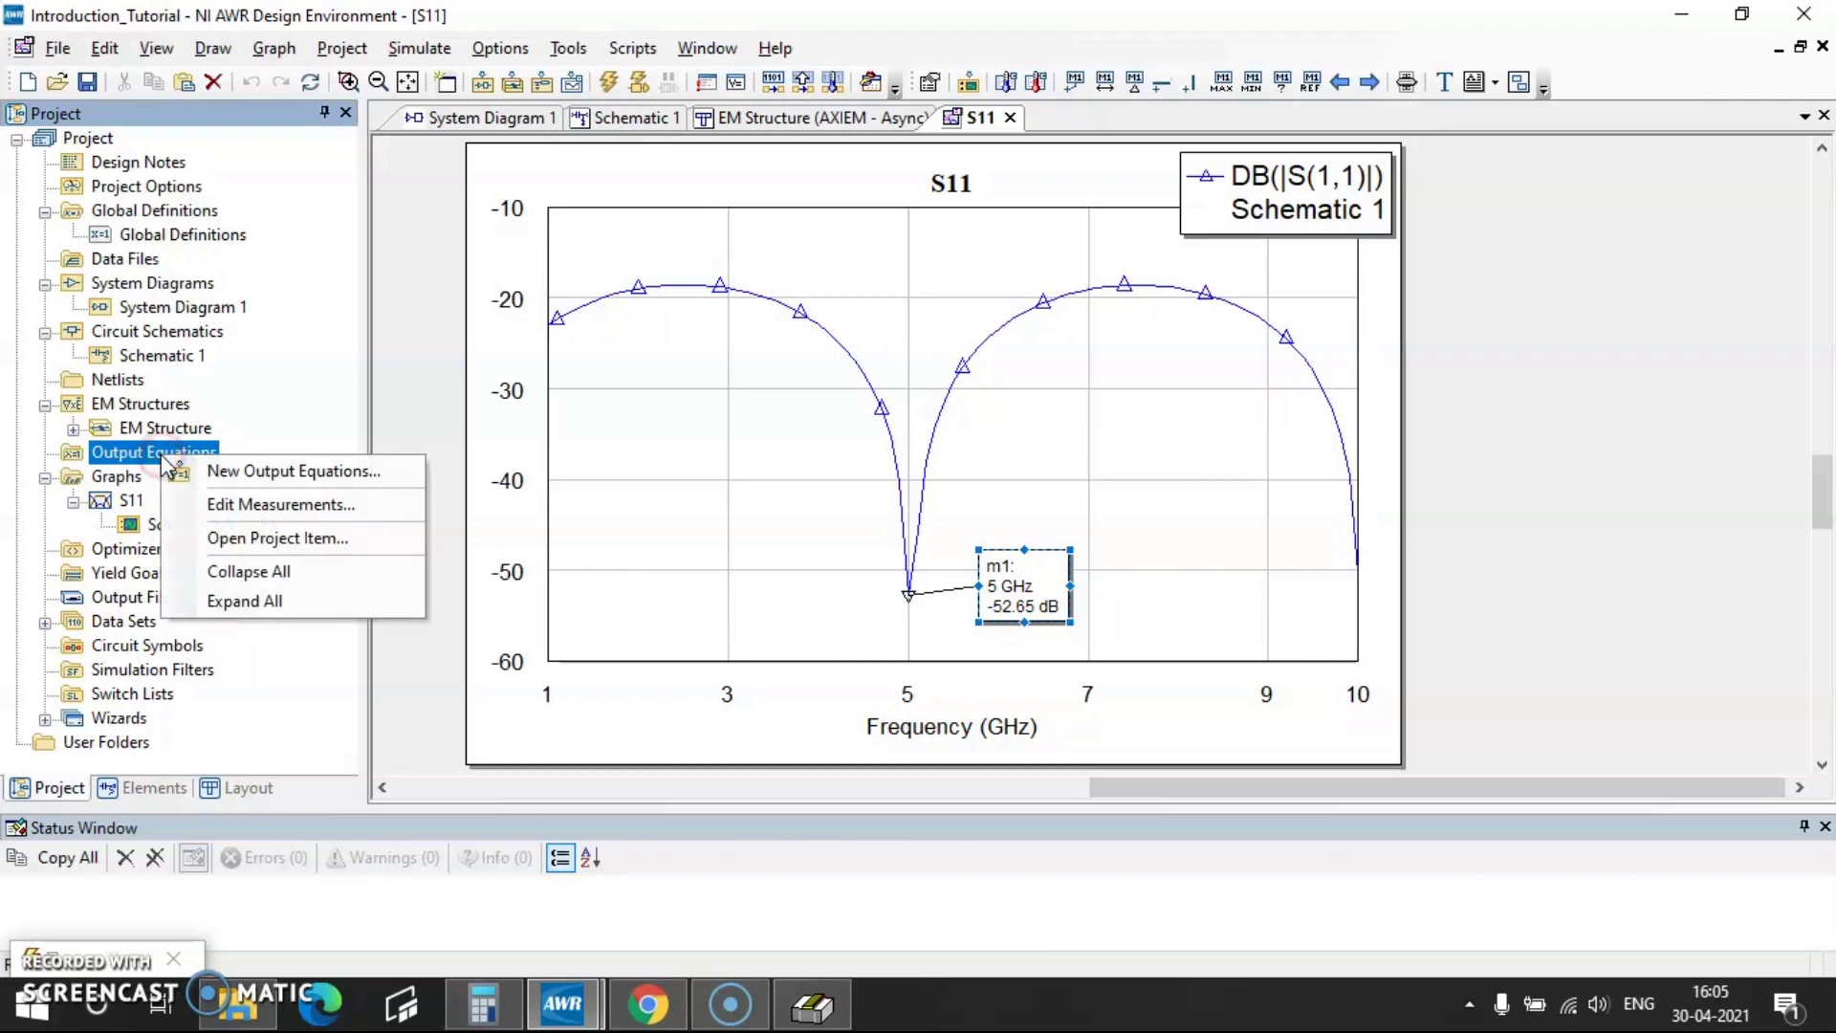
- Create the Output Equations 1 page and place a new equation on its canvas
click(229, 473)
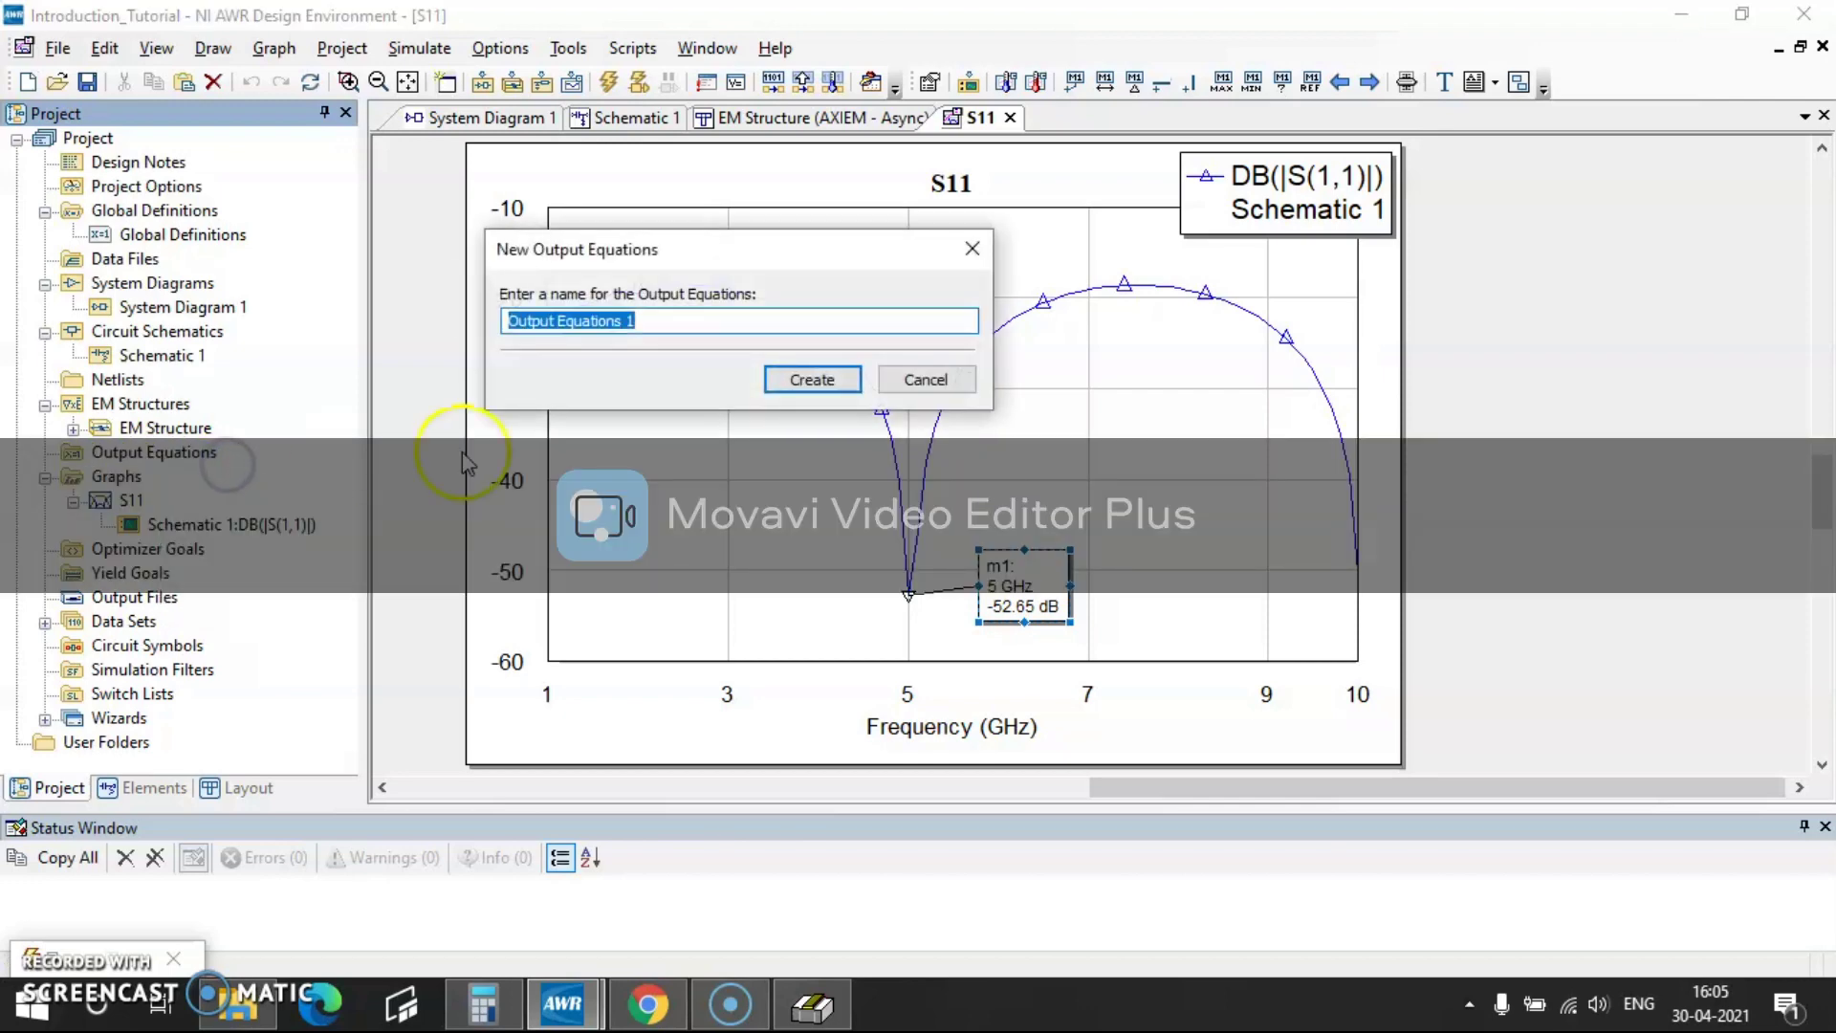
click(836, 380)
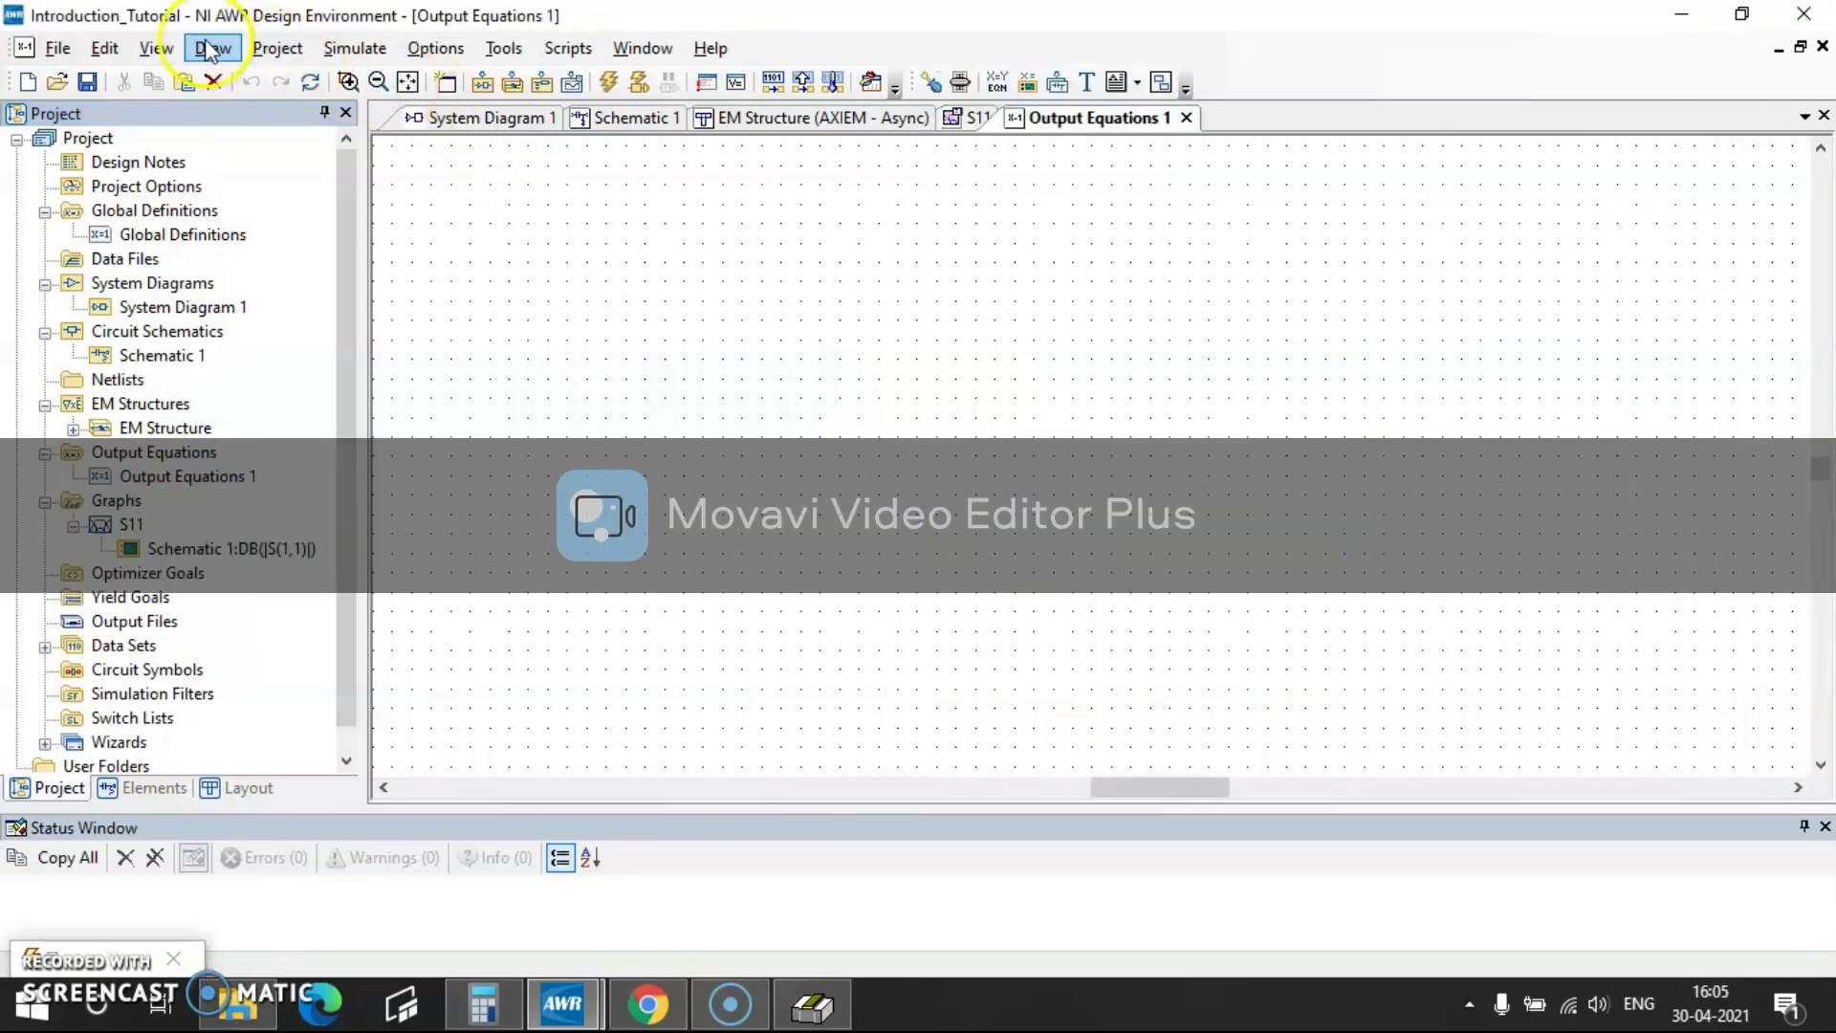
click(199, 52)
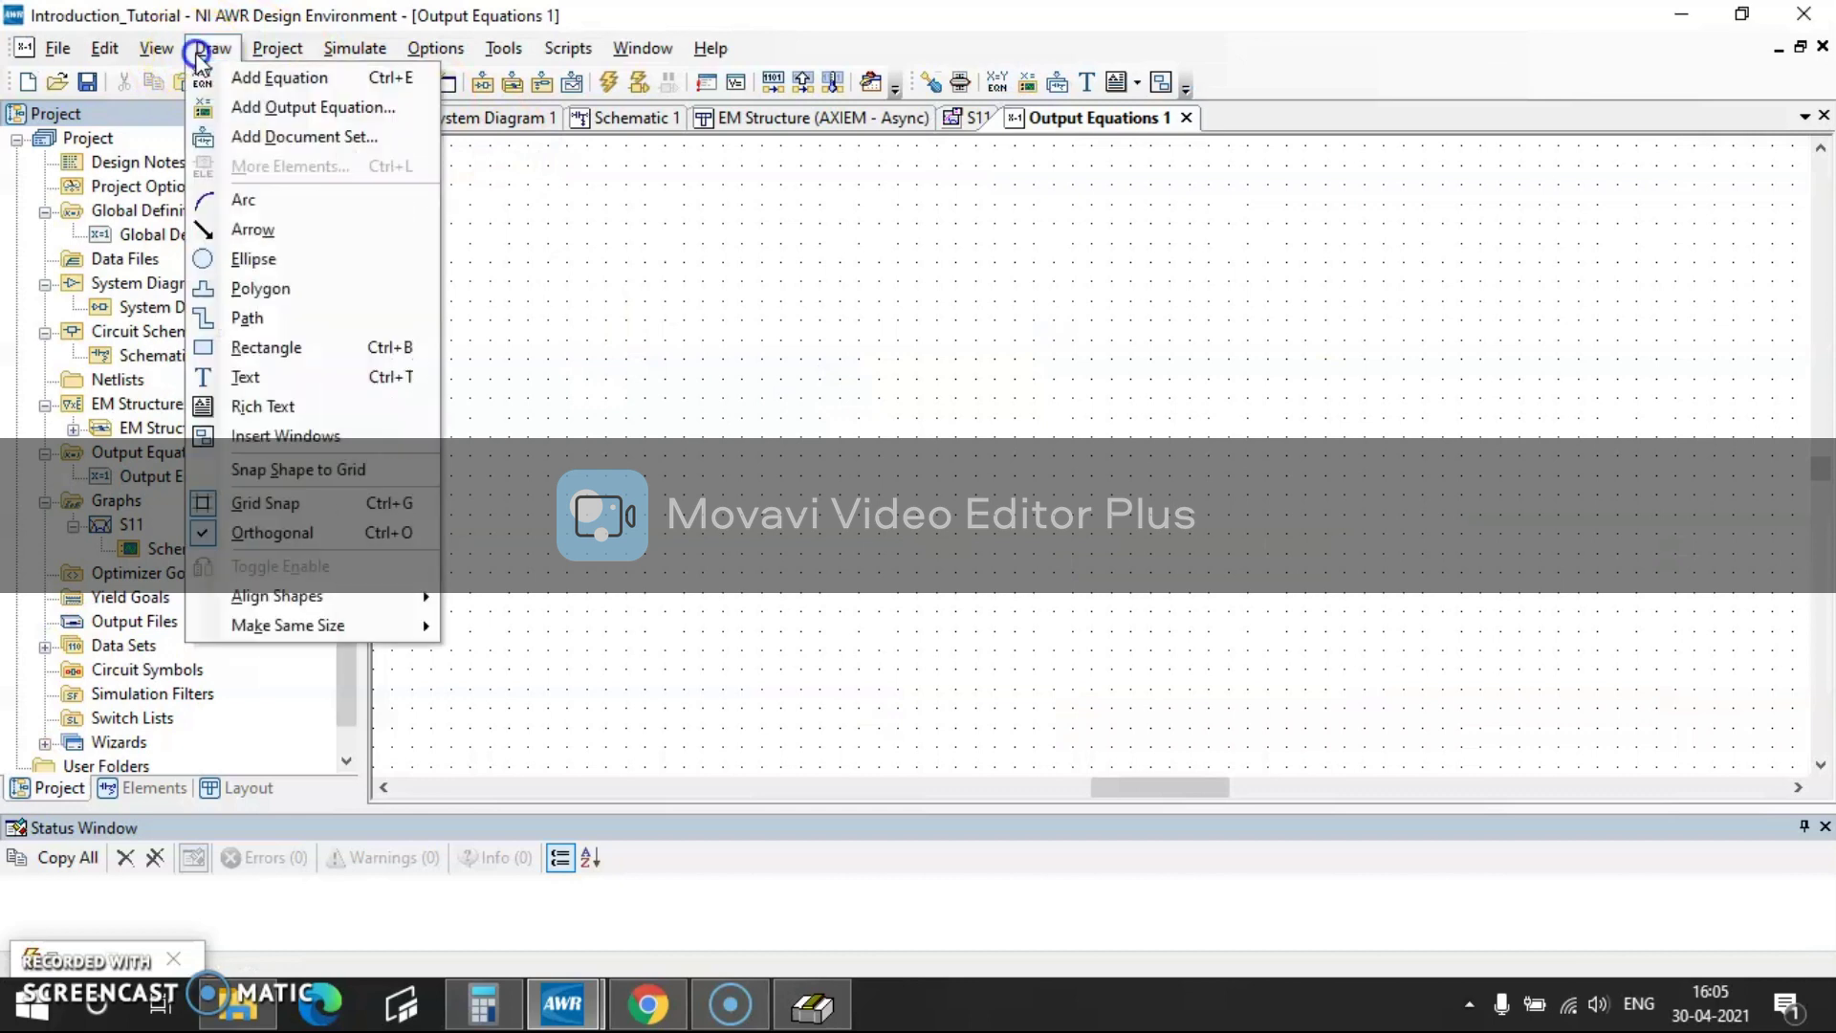
click(282, 78)
click(616, 377)
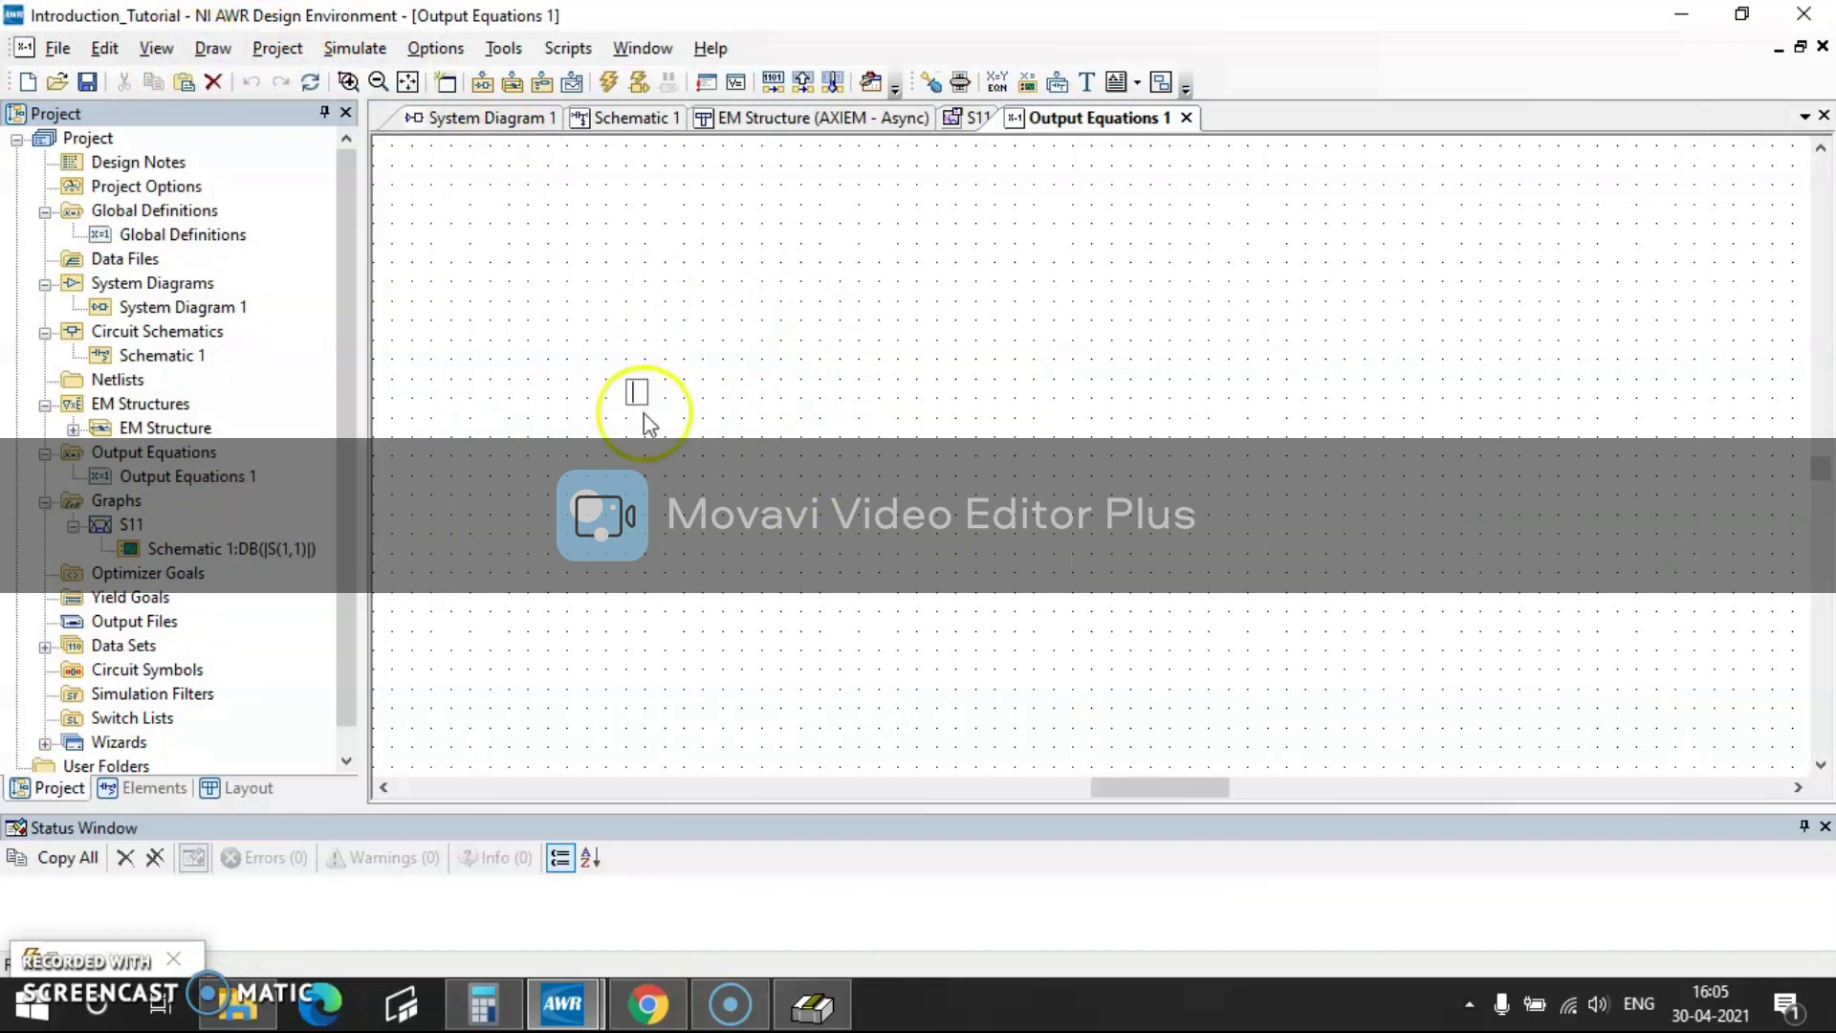